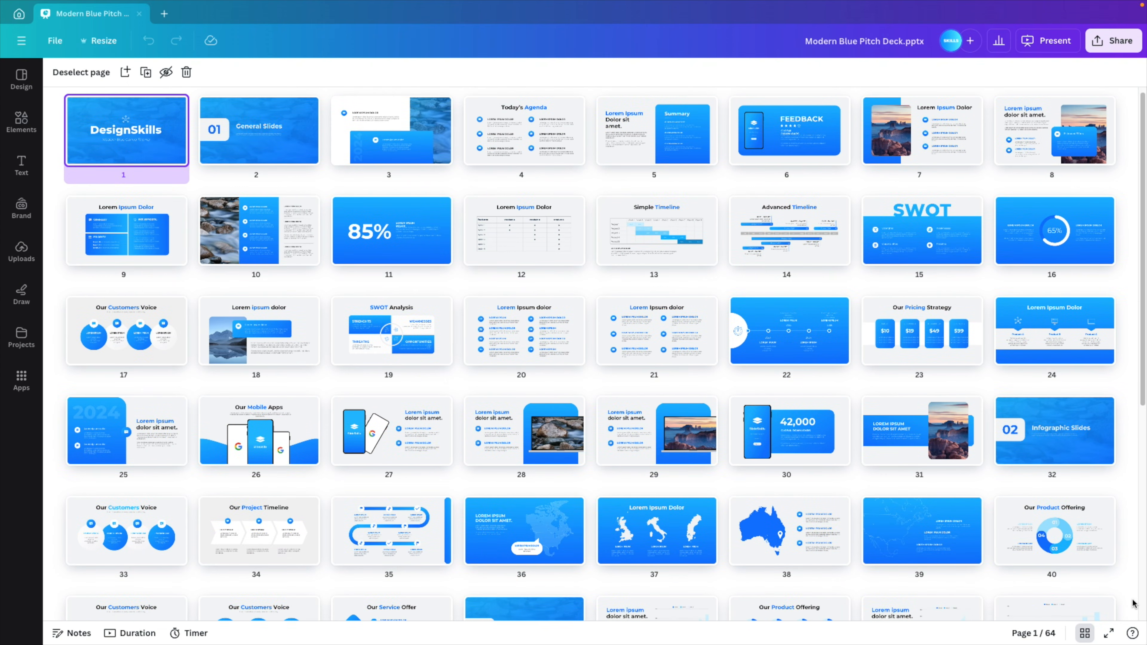
Scroll down through the pitch deck's page grid
{"action": "scroll", "coordinate": [1132, 603], "scroll_direction": "down", "scroll_amount": 2}
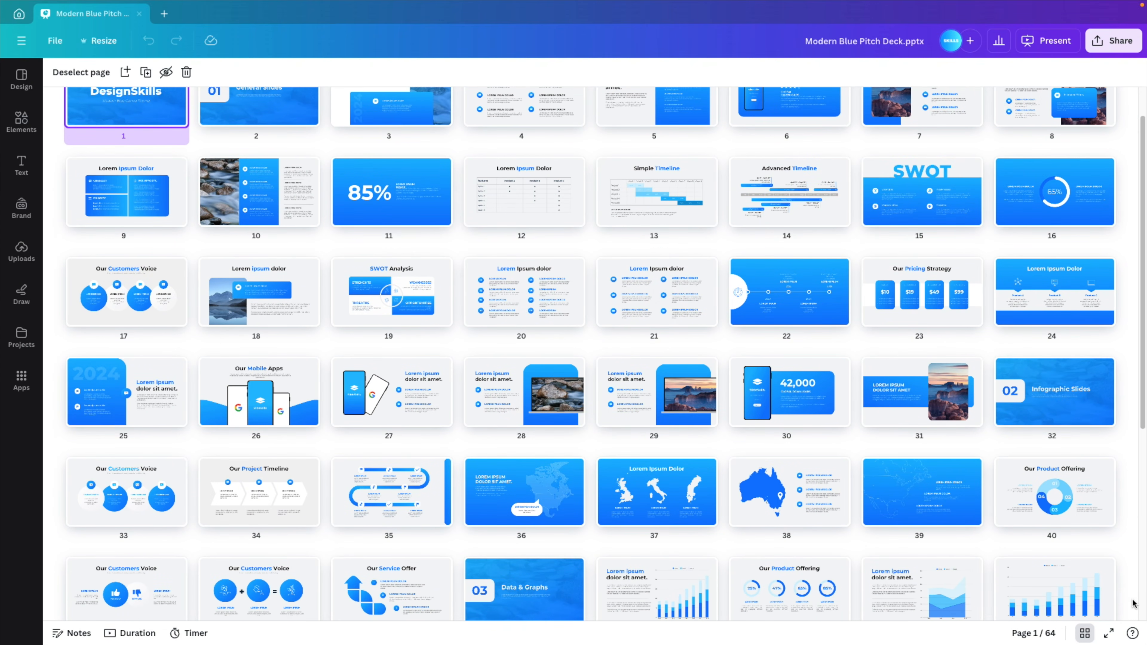
{"action": "scroll", "coordinate": [1133, 603], "scroll_direction": "down", "scroll_amount": 2}
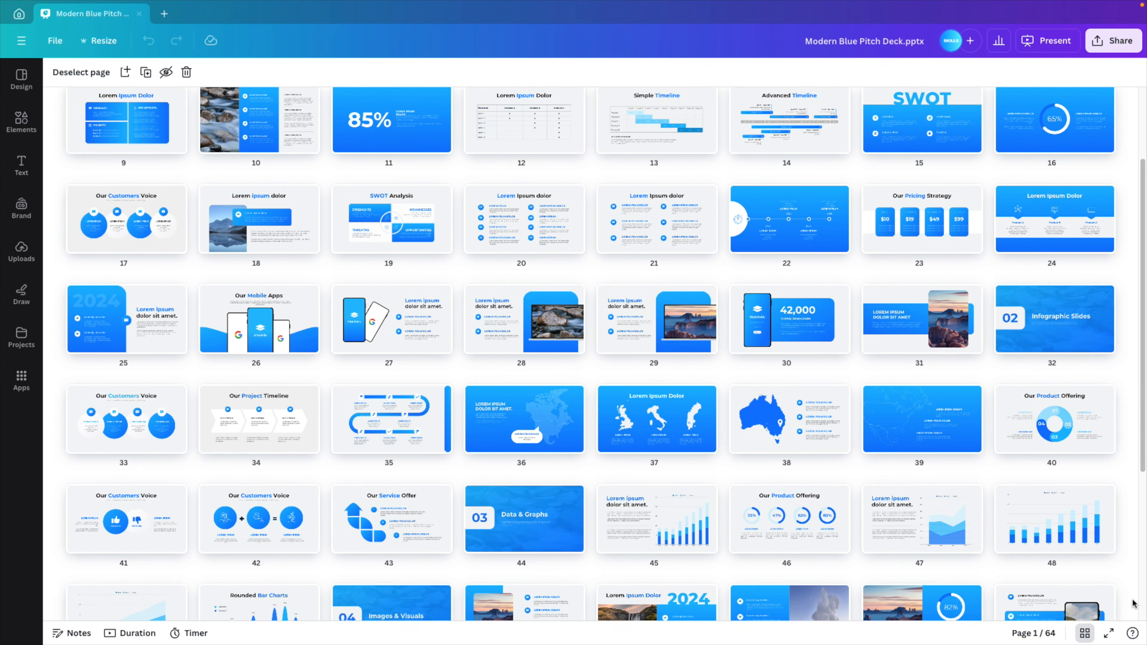
{"action": "scroll", "coordinate": [1132, 603], "scroll_direction": "down", "scroll_amount": 2}
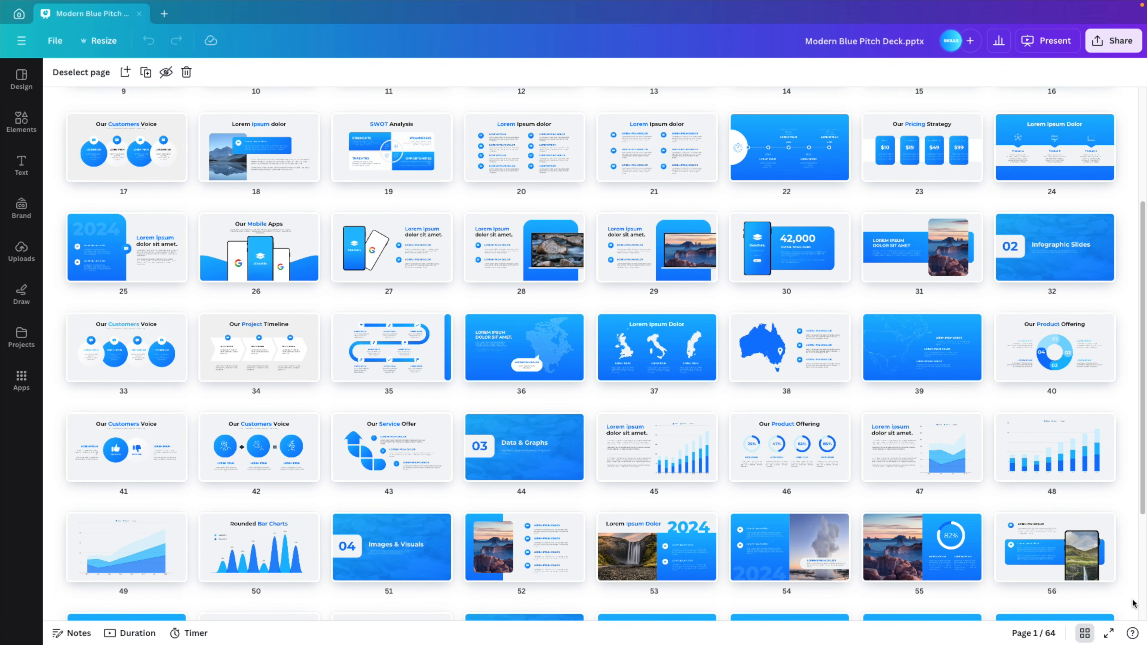
{"action": "scroll", "coordinate": [1132, 603], "scroll_direction": "down", "scroll_amount": 1}
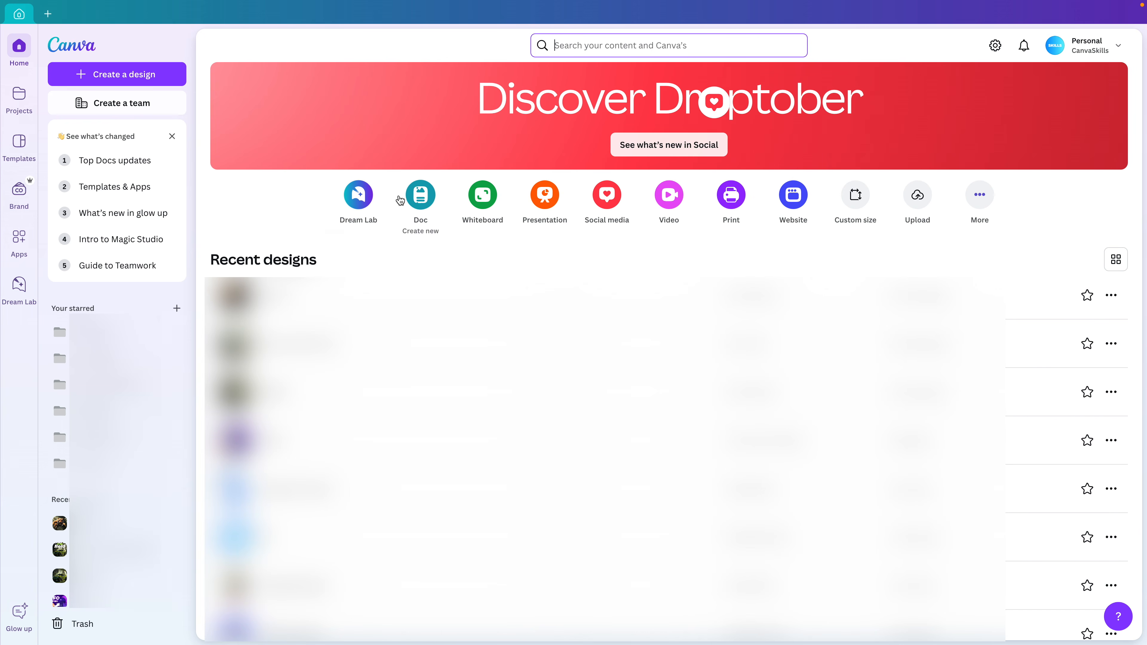
Open Dream Lab and check its Smart style and 1:1 ratio menus without changing them
{"action": "left_click", "coordinate": [361, 200]}
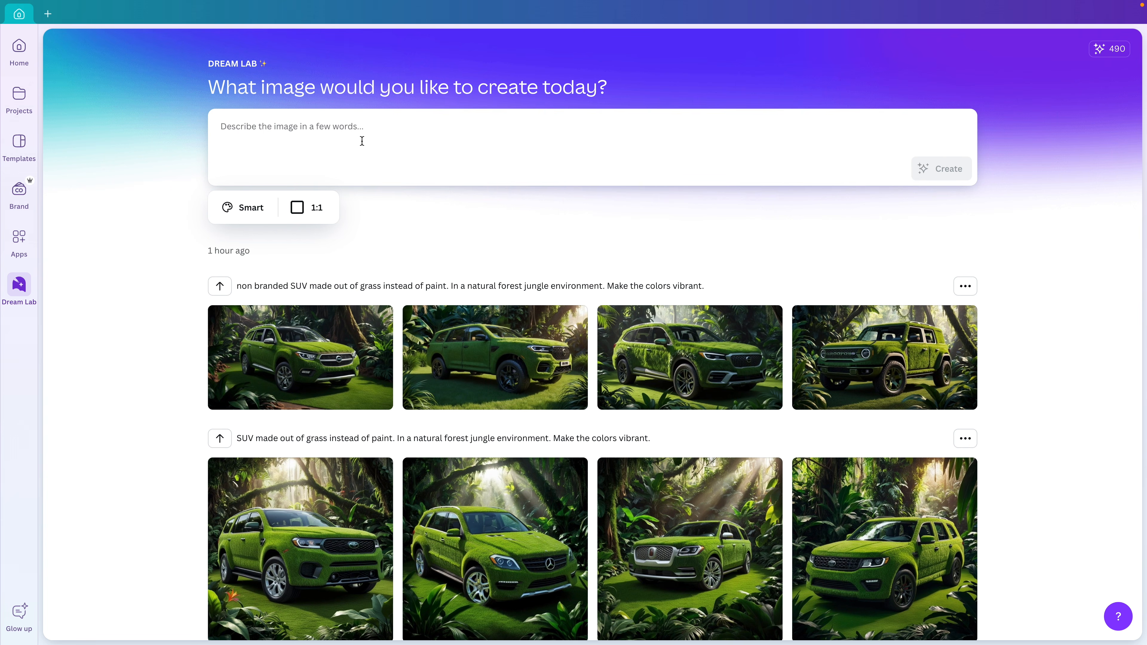
{"action": "left_click", "coordinate": [239, 207]}
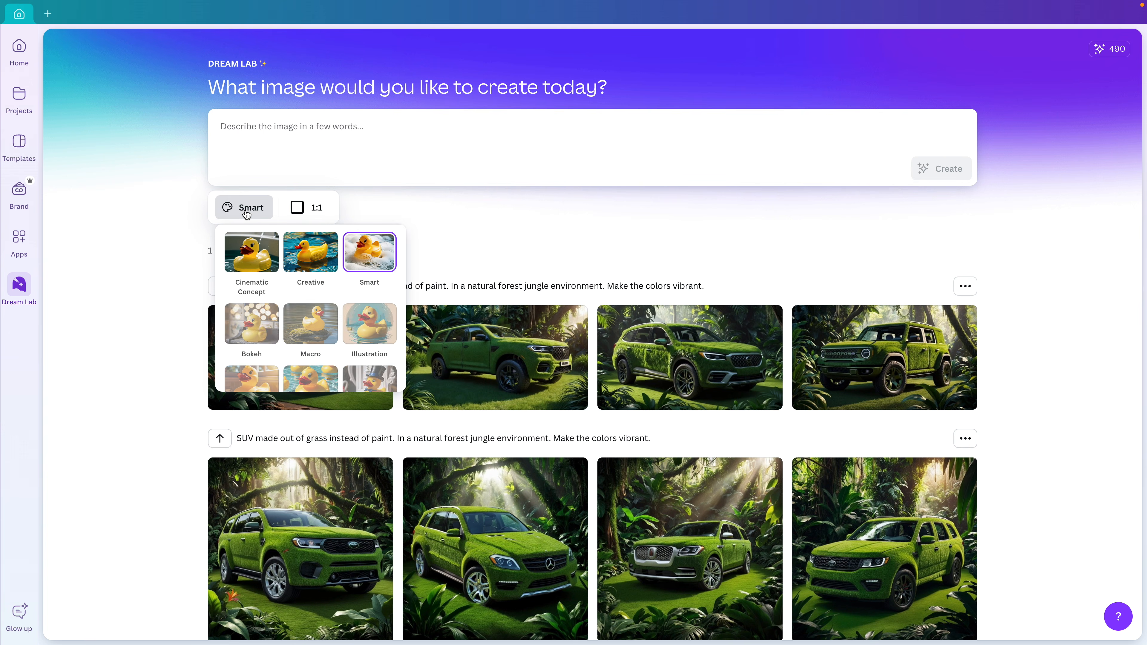
{"action": "left_click", "coordinate": [309, 208]}
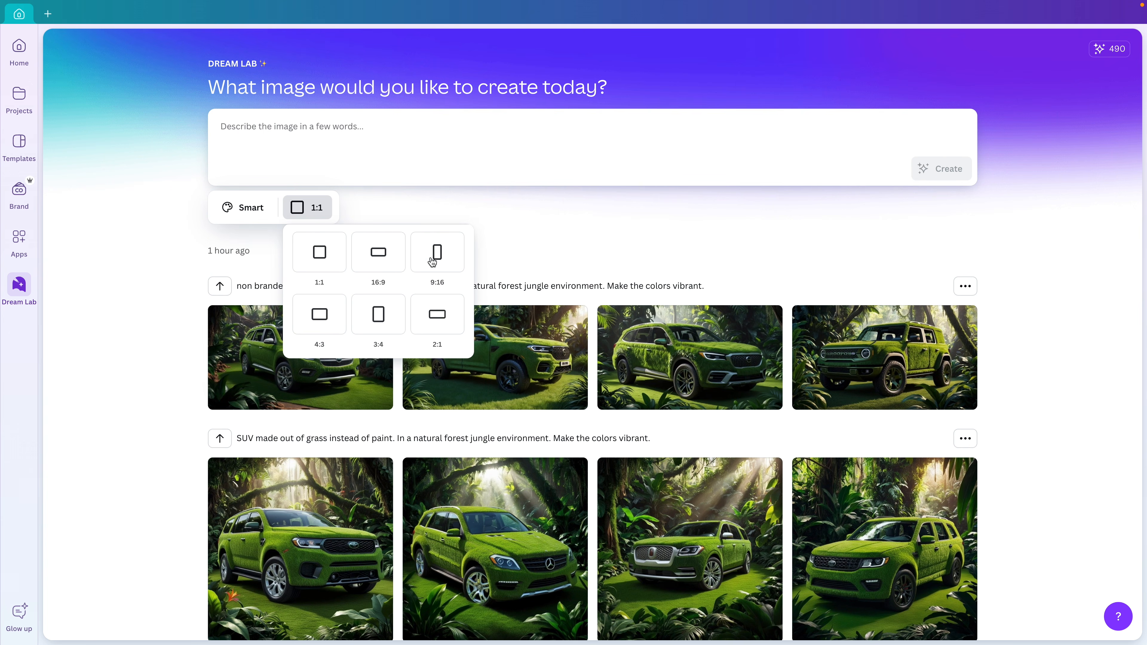
{"action": "left_click", "coordinate": [499, 265]}
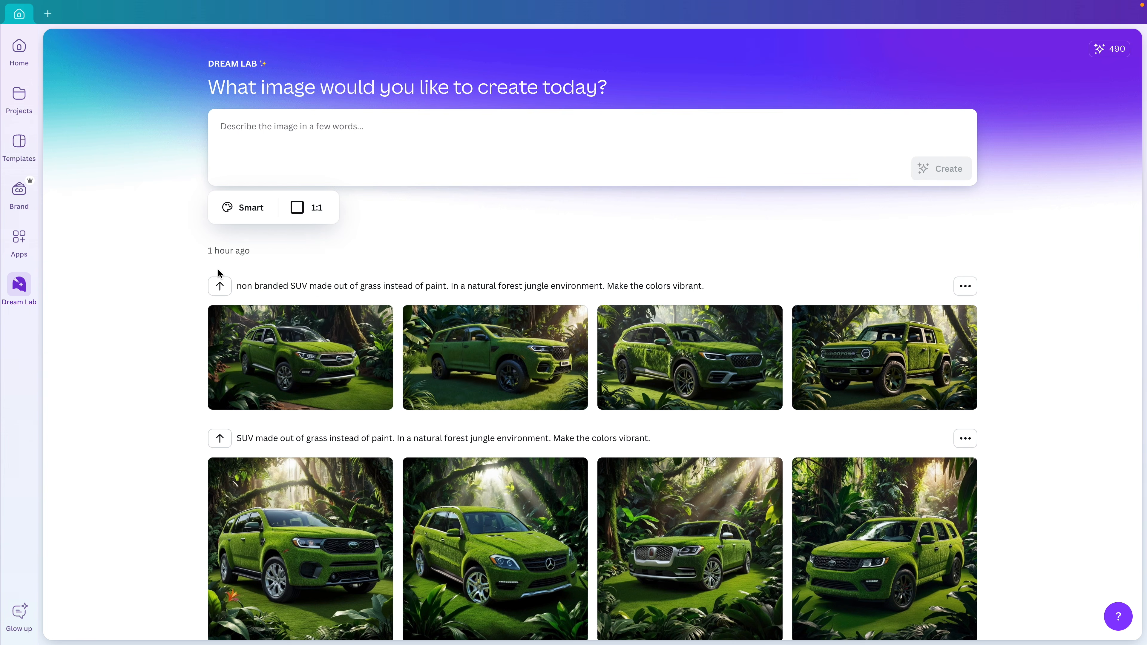
Scroll through the earlier grass-covered SUV image generations
{"action": "scroll", "coordinate": [182, 283], "scroll_direction": "down", "scroll_amount": 5}
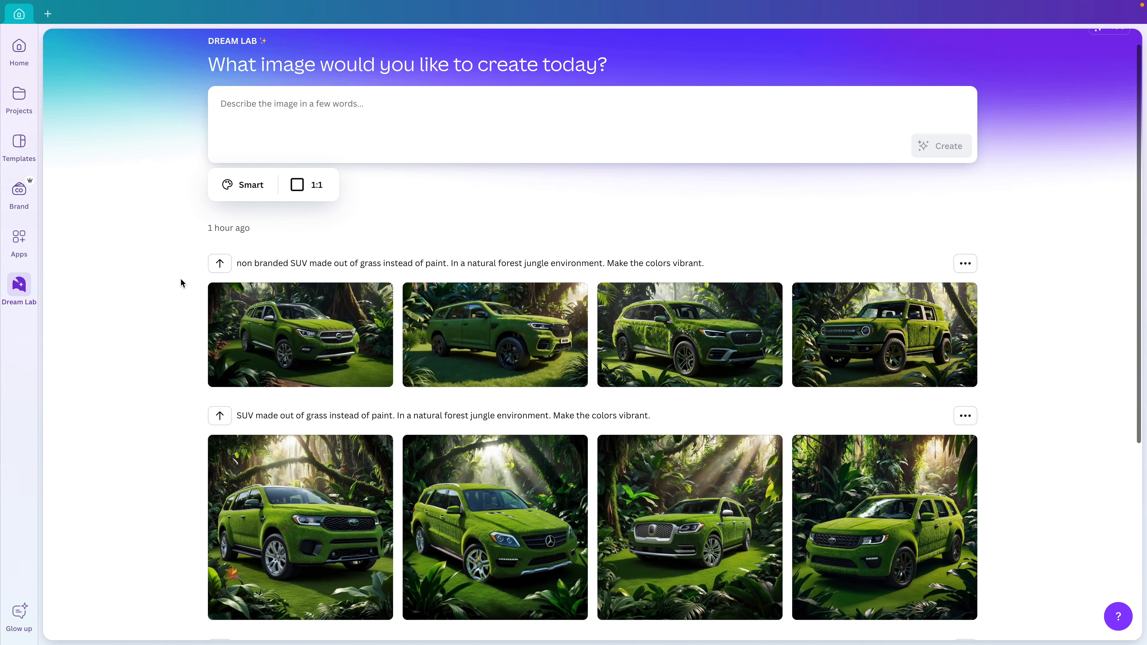
{"action": "scroll", "coordinate": [182, 283], "scroll_direction": "down", "scroll_amount": 2}
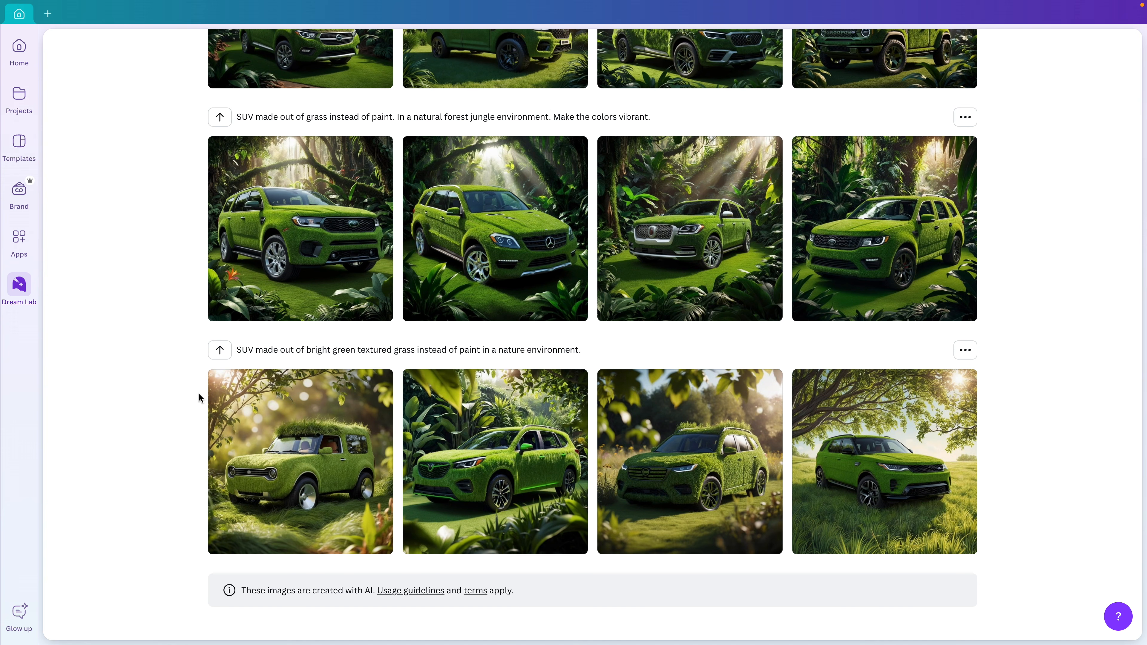
{"action": "scroll", "coordinate": [190, 374], "scroll_direction": "up", "scroll_amount": 7}
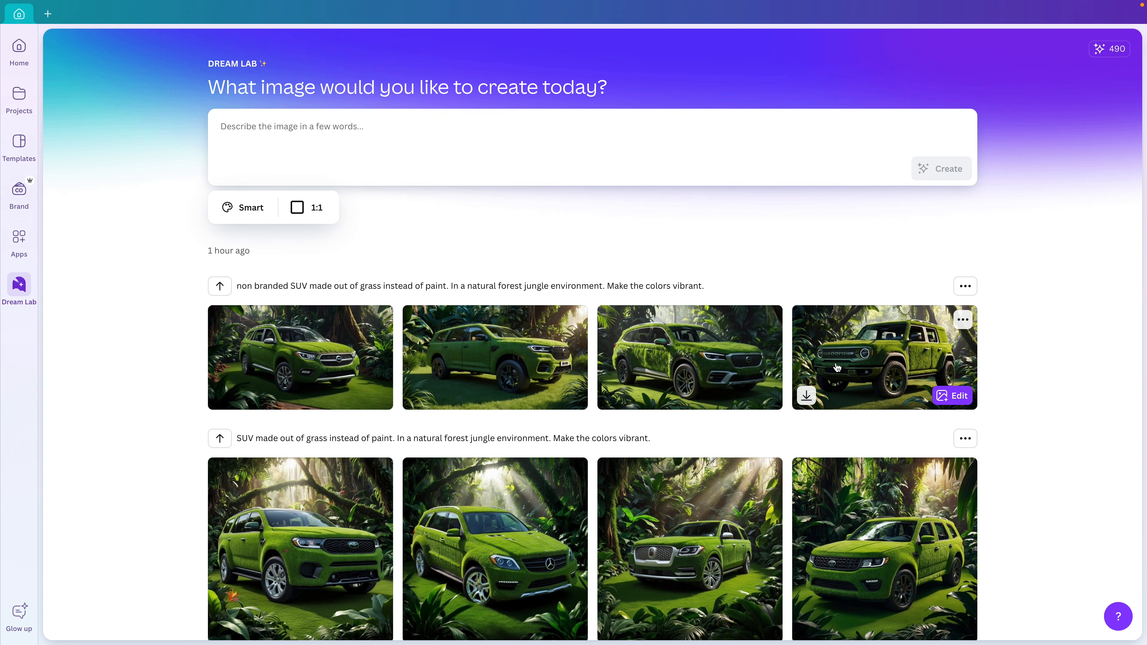
{"action": "scroll", "coordinate": [505, 417], "scroll_direction": "down", "scroll_amount": 5}
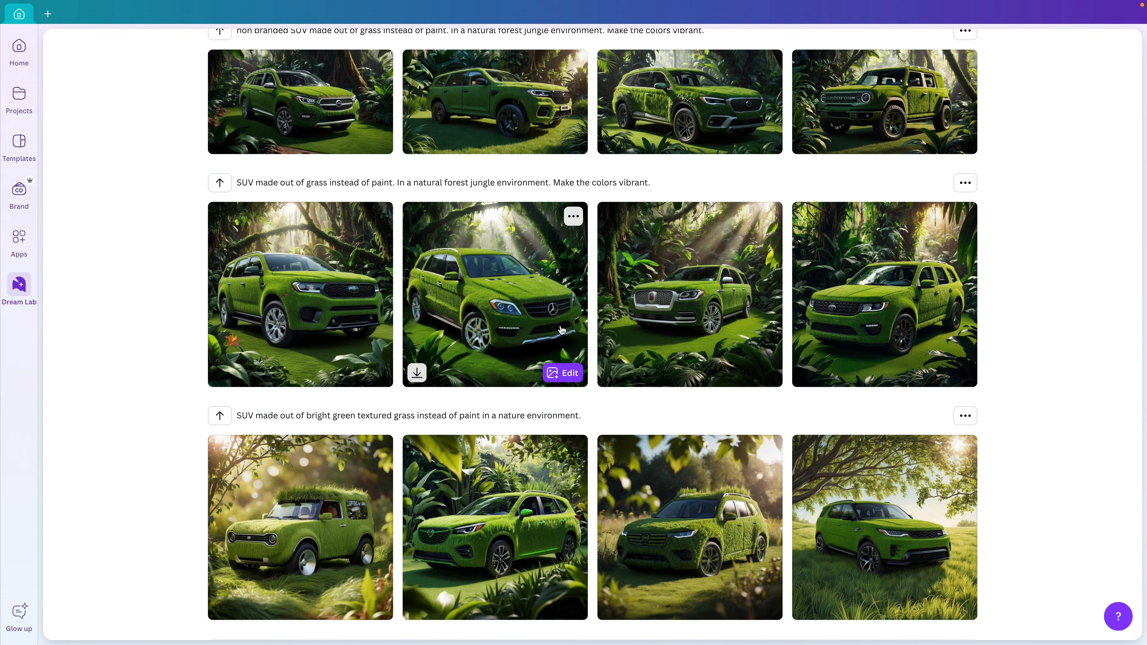
{"action": "scroll", "coordinate": [561, 337], "scroll_direction": "up", "scroll_amount": 5}
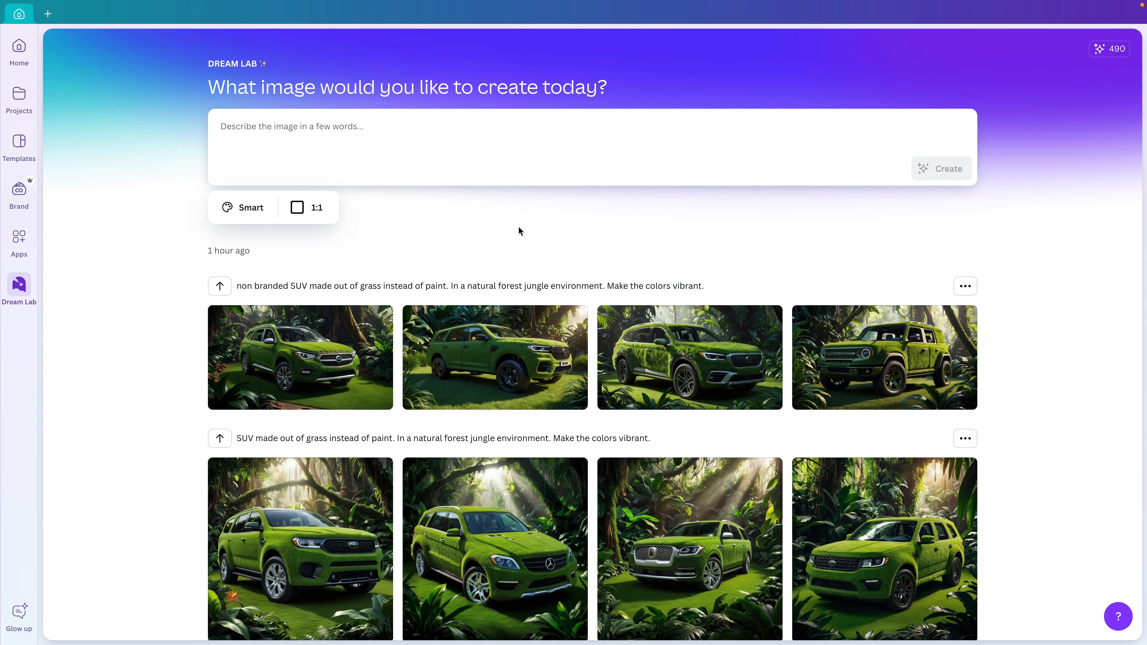
Enter the non-branded grass SUV jungle prompt, review the Smart styles, and set the ratio to 16:9
{"action": "left_click", "coordinate": [261, 124]}
{"action": "type", "text": "non branded"}
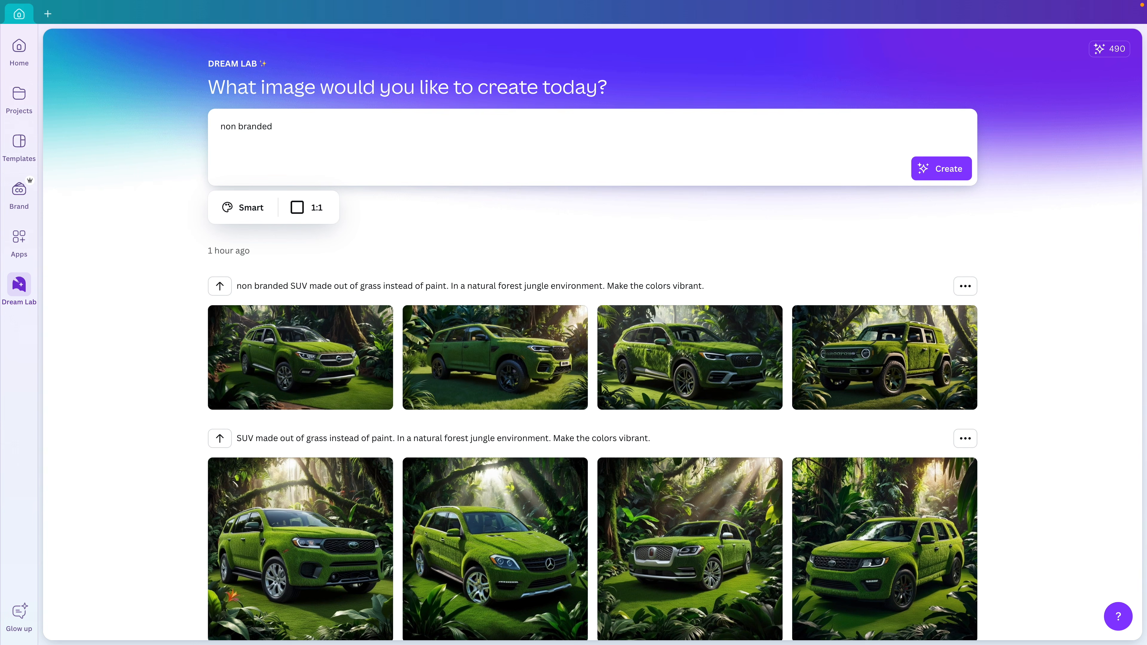
{"action": "type", "text": " SUV made out of grass instead of paint"}
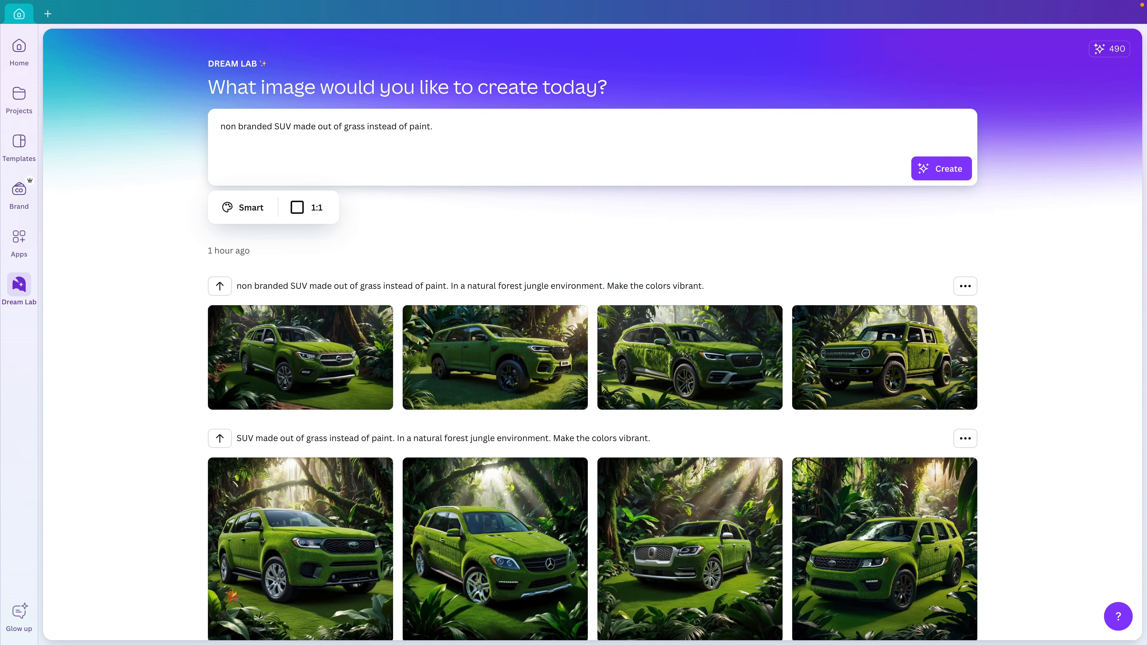
{"action": "type", "text": ". In a natural forest jungle environment"}
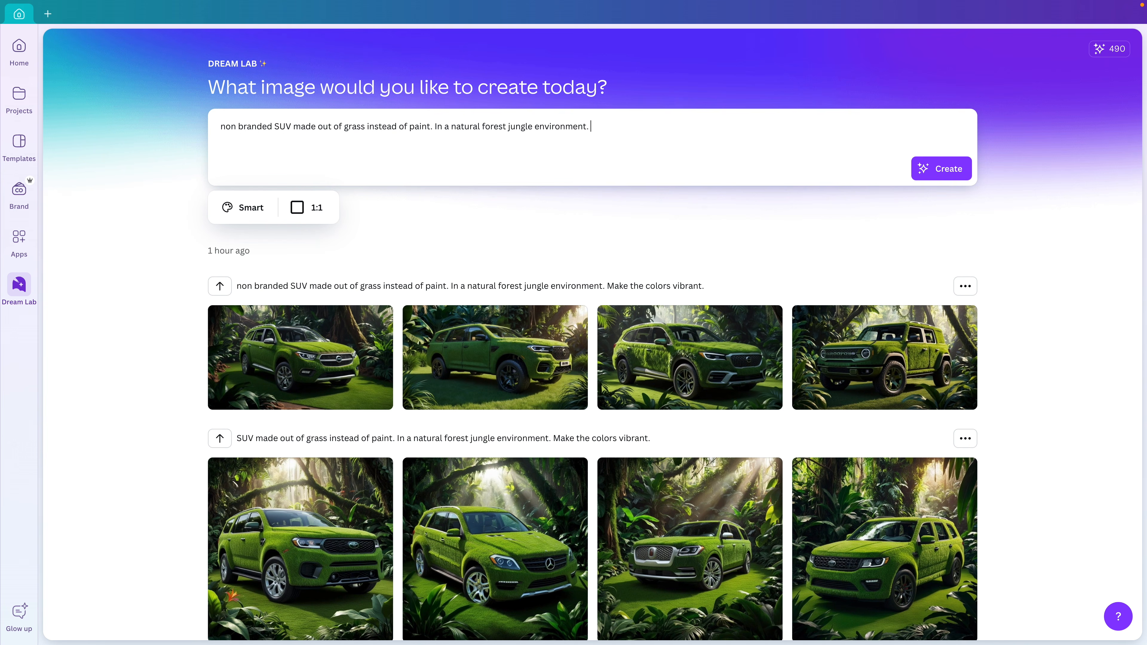
{"action": "type", "text": ". Make the colors vibrant."}
{"action": "left_click", "coordinate": [245, 207]}
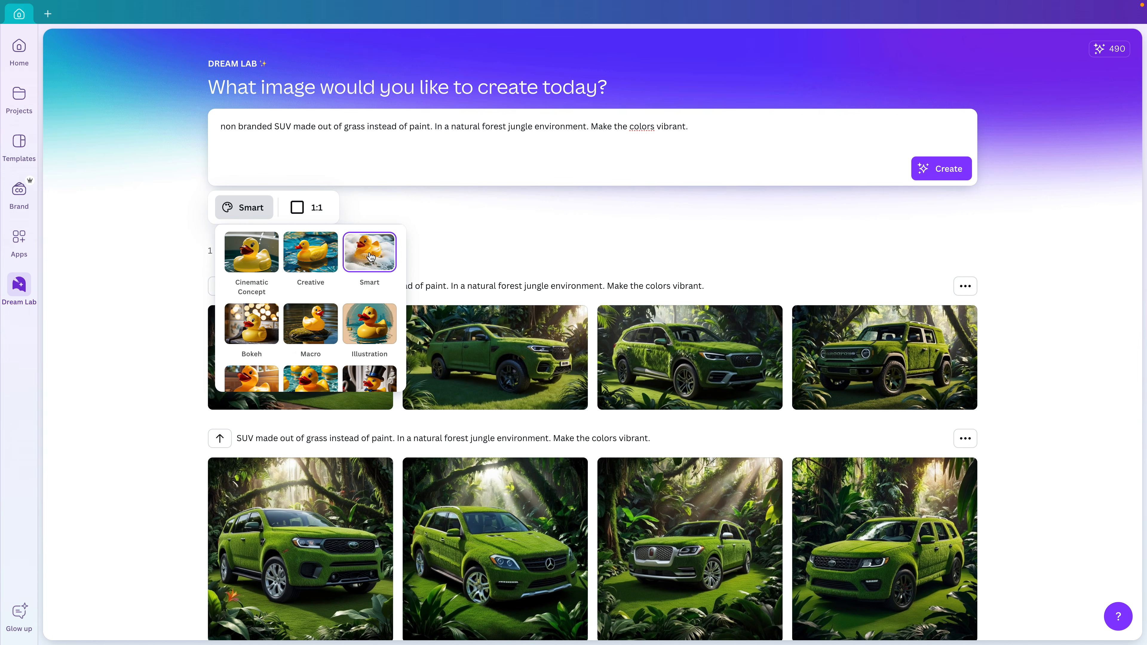
{"action": "scroll", "coordinate": [371, 257], "scroll_direction": "down", "scroll_amount": 1}
{"action": "scroll", "coordinate": [344, 318], "scroll_direction": "down", "scroll_amount": 4}
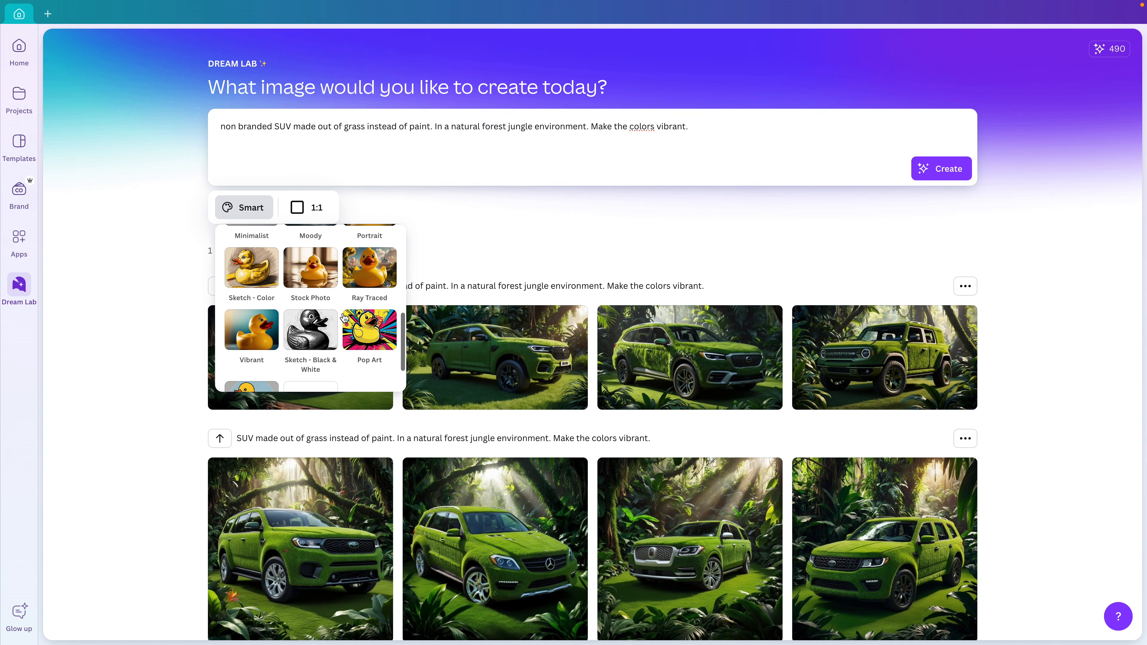
{"action": "scroll", "coordinate": [344, 319], "scroll_direction": "up", "scroll_amount": 3}
{"action": "left_click", "coordinate": [316, 207]}
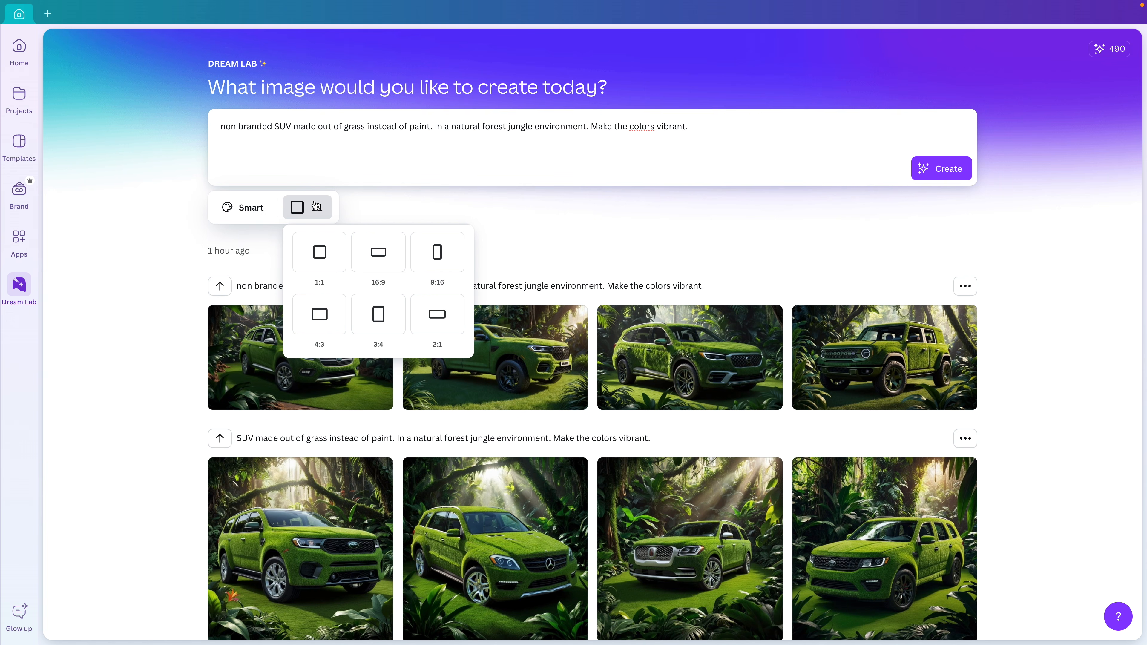
{"action": "left_click", "coordinate": [370, 259]}
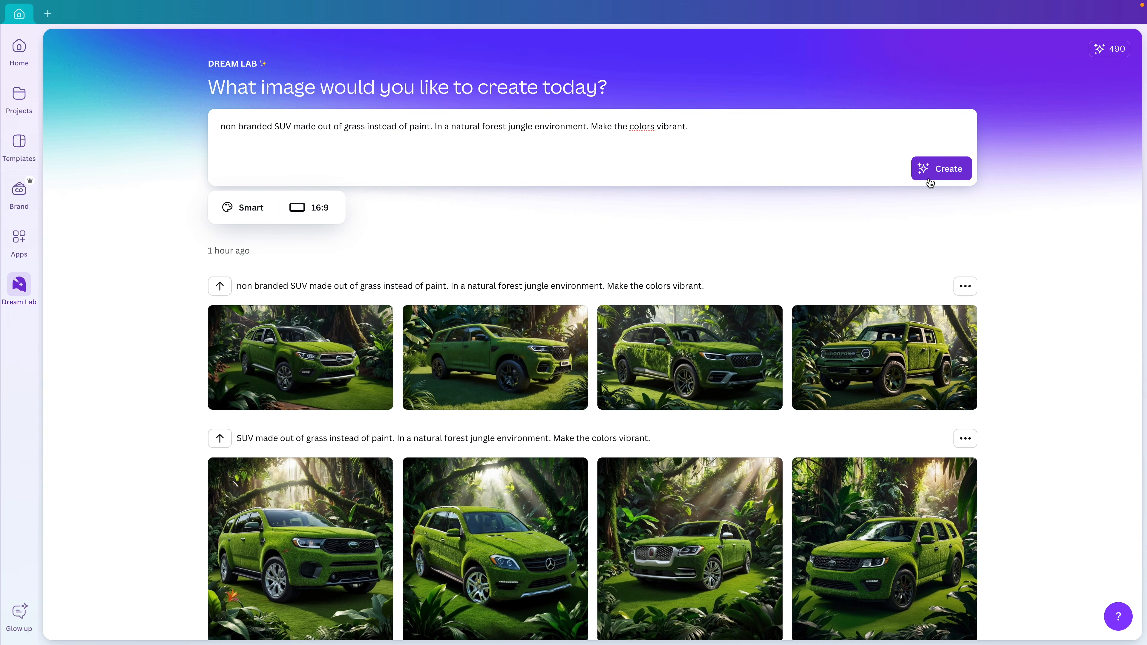
Generate four 16:9 images from the grass SUV prompt and scroll through the results
{"action": "left_click", "coordinate": [939, 171]}
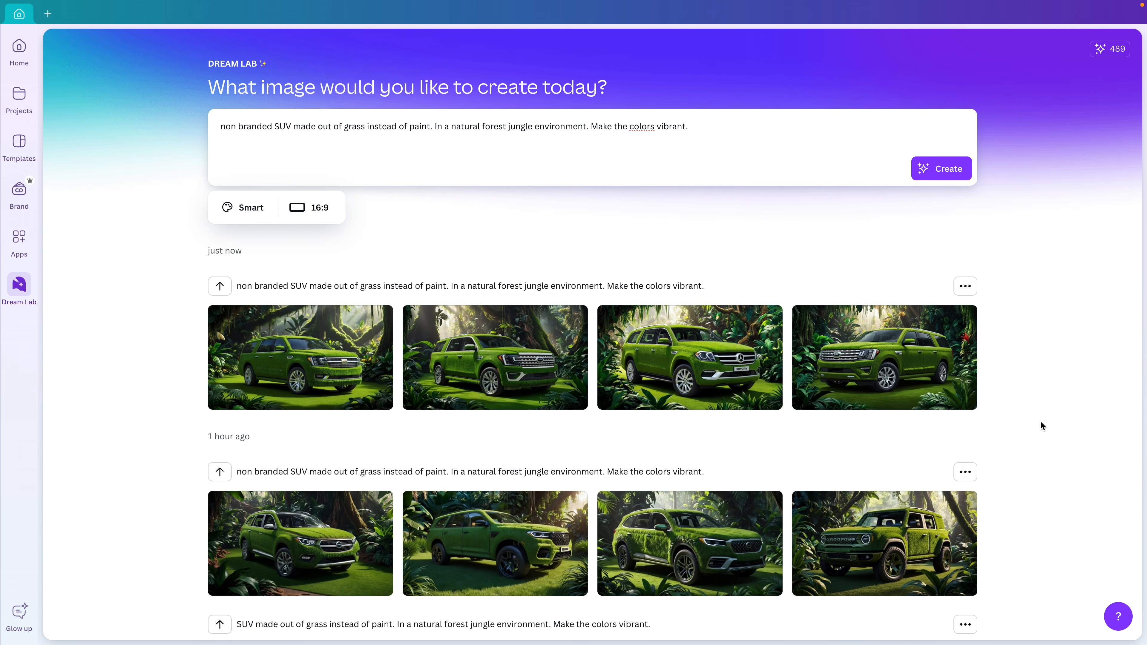
{"action": "scroll", "coordinate": [1075, 412], "scroll_direction": "down", "scroll_amount": 4}
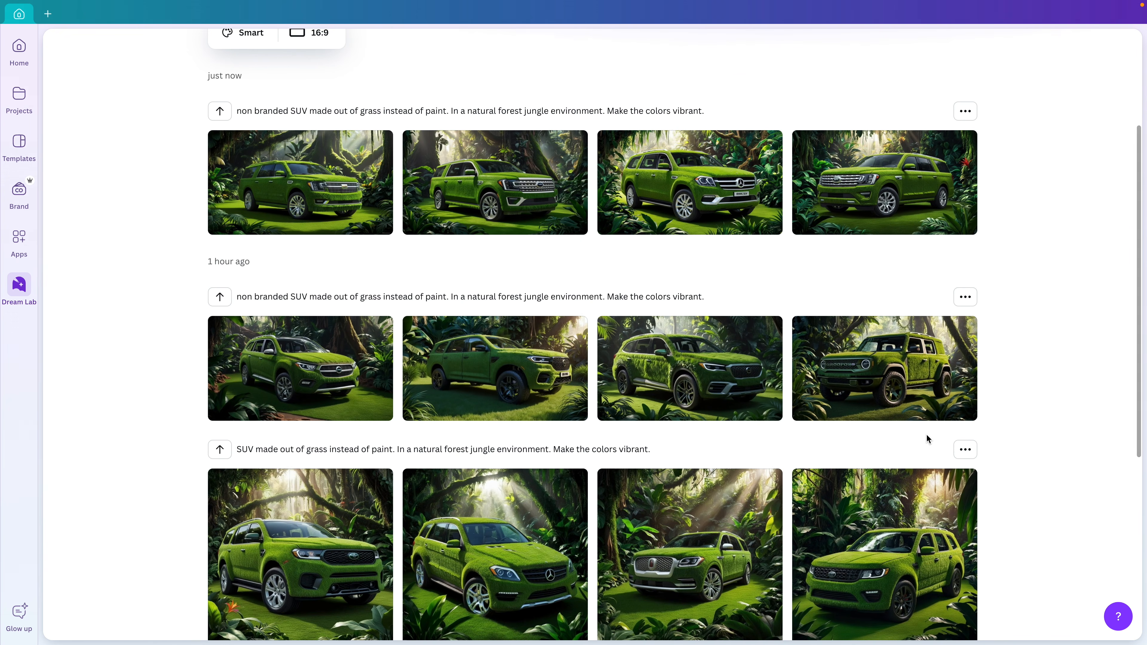
{"action": "scroll", "coordinate": [1050, 398], "scroll_direction": "down", "scroll_amount": 1}
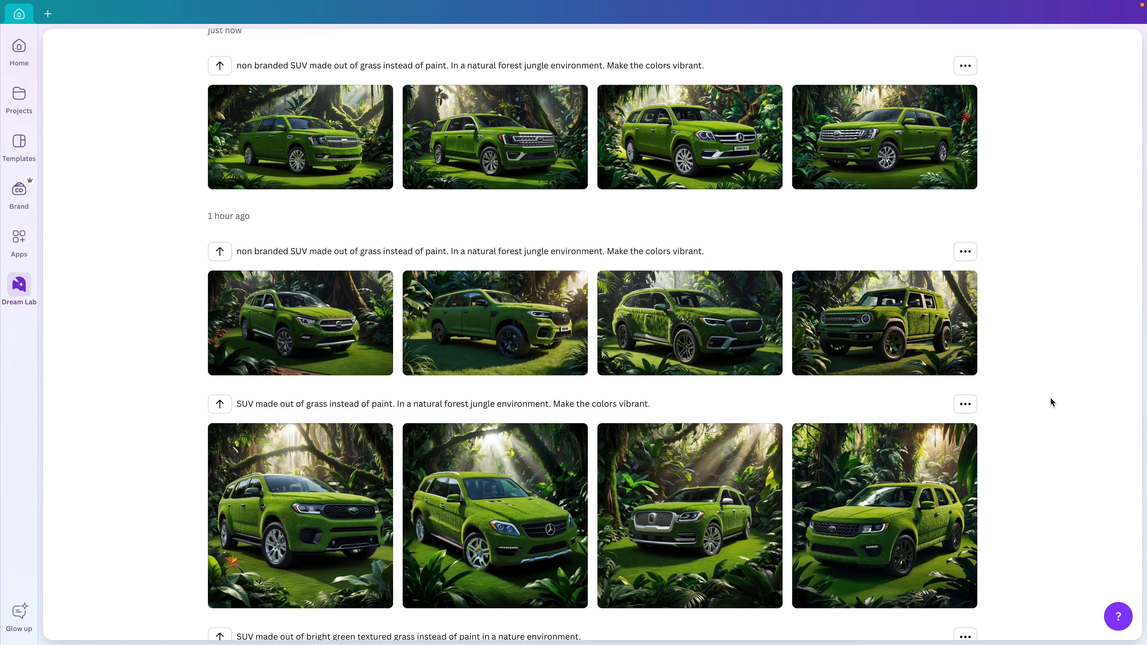
{"action": "scroll", "coordinate": [1050, 397], "scroll_direction": "down", "scroll_amount": 1}
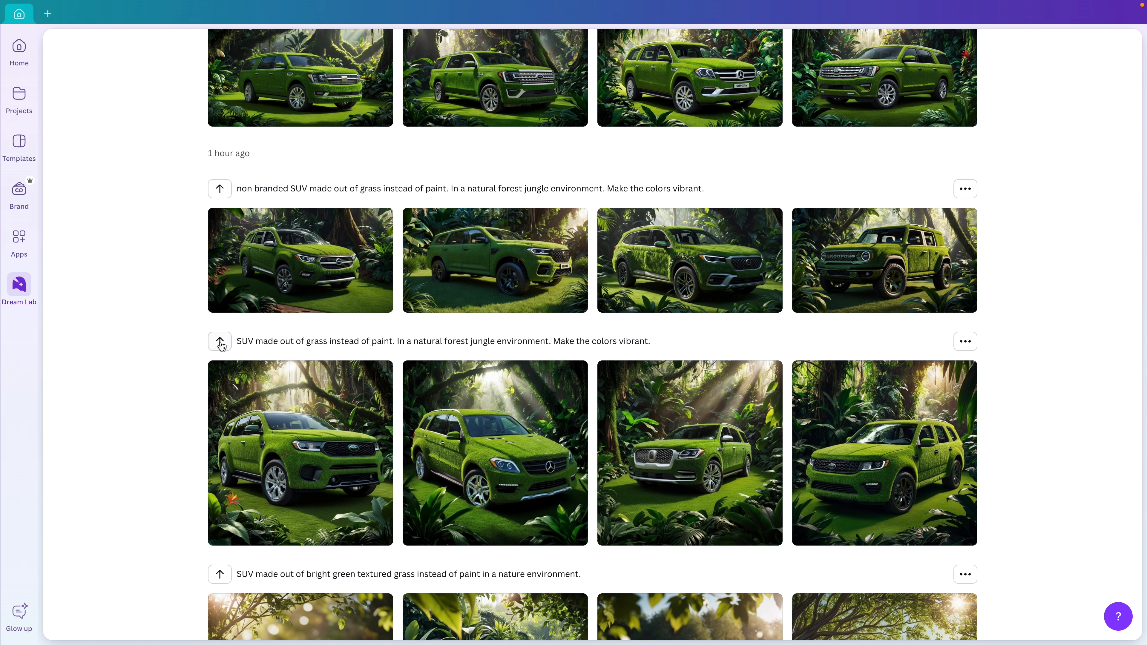
Reuse the earlier jungle SUV prompt, then clear all of its text from the prompt box
{"action": "left_click", "coordinate": [220, 344]}
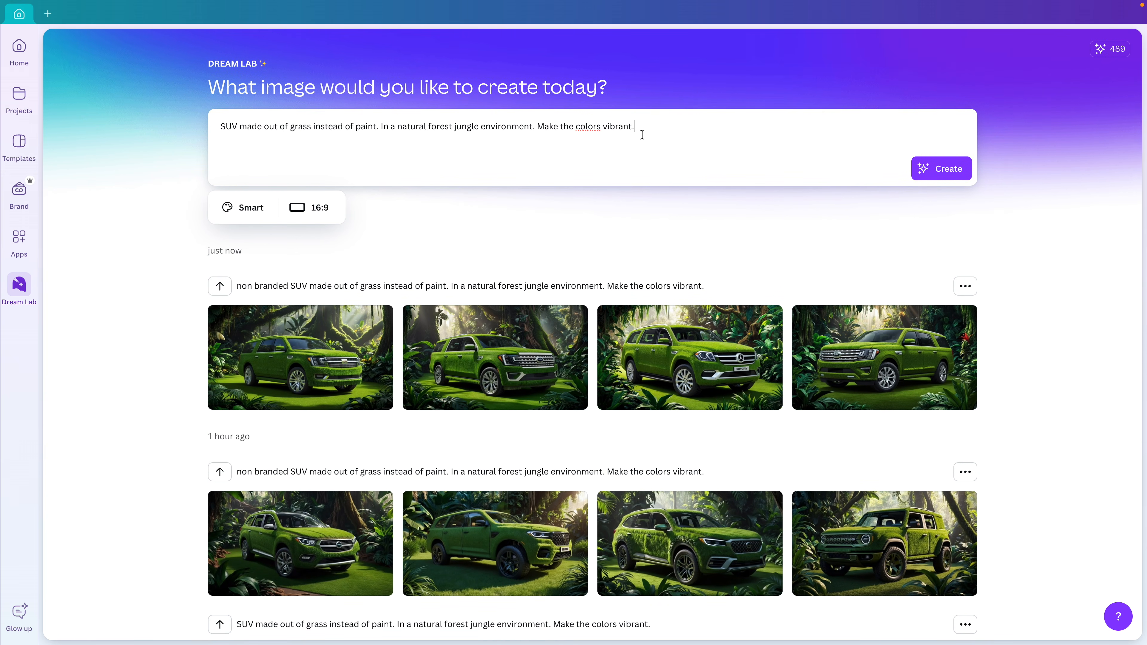
{"action": "key", "text": "ctrl+a"}
{"action": "key", "text": "BackSpace"}
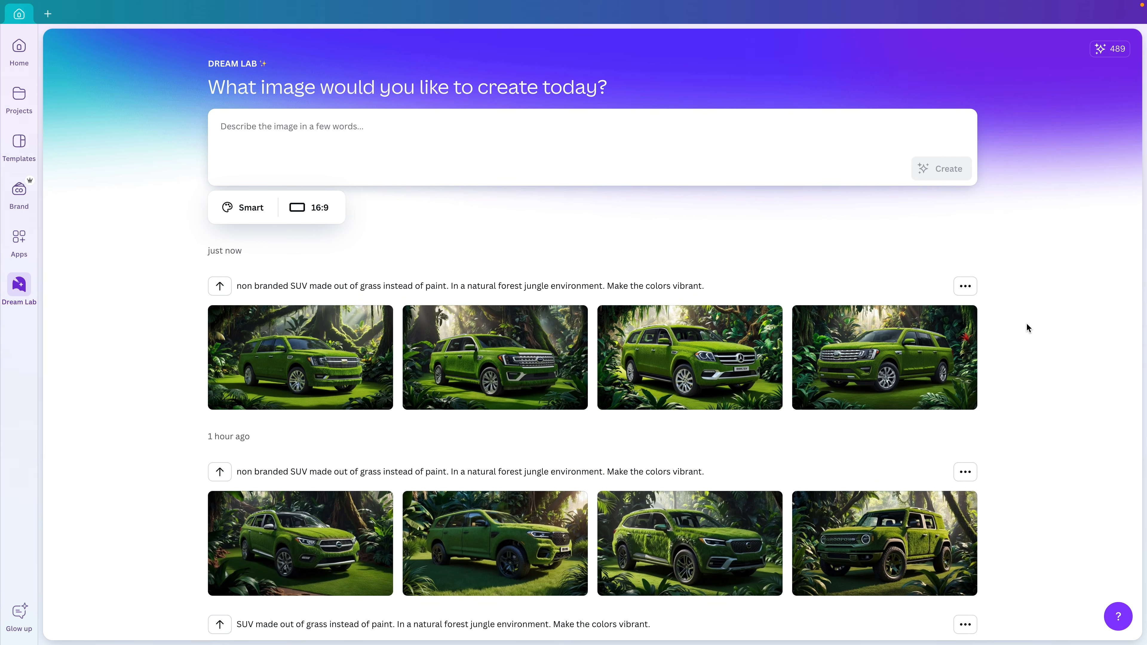
{"action": "scroll", "coordinate": [1026, 326], "scroll_direction": "down", "scroll_amount": 8}
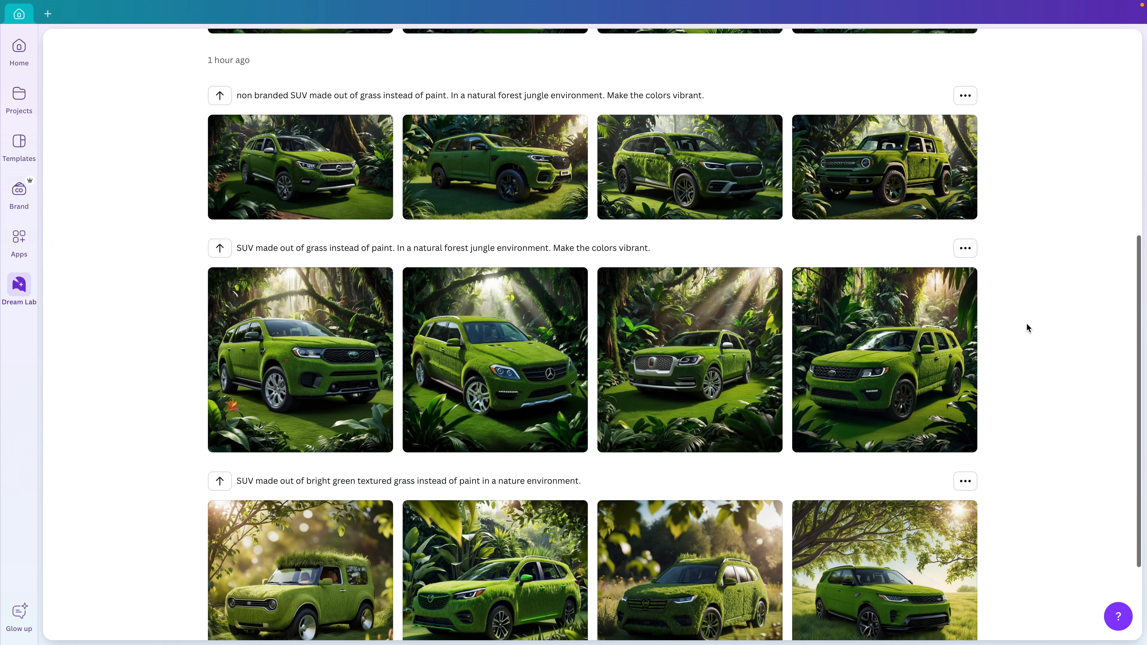
{"action": "scroll", "coordinate": [1025, 323], "scroll_direction": "down", "scroll_amount": 3}
{"action": "mouse_move", "coordinate": [922, 467]}
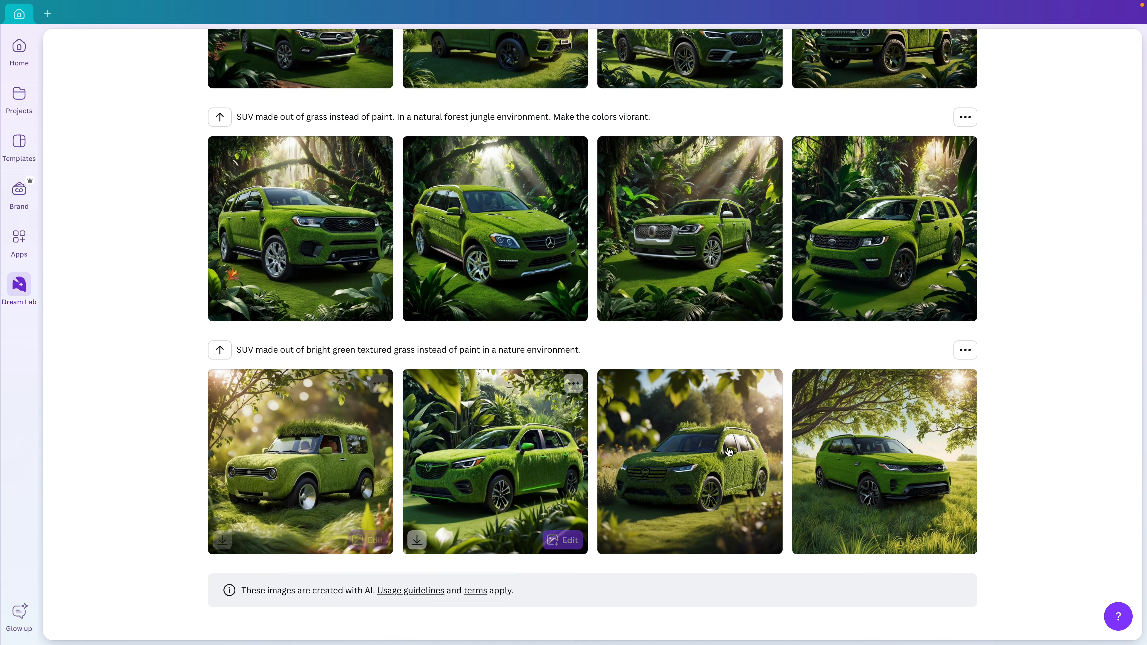
Preview the last grass SUV image and the first image of the last row
{"action": "left_click", "coordinate": [874, 458]}
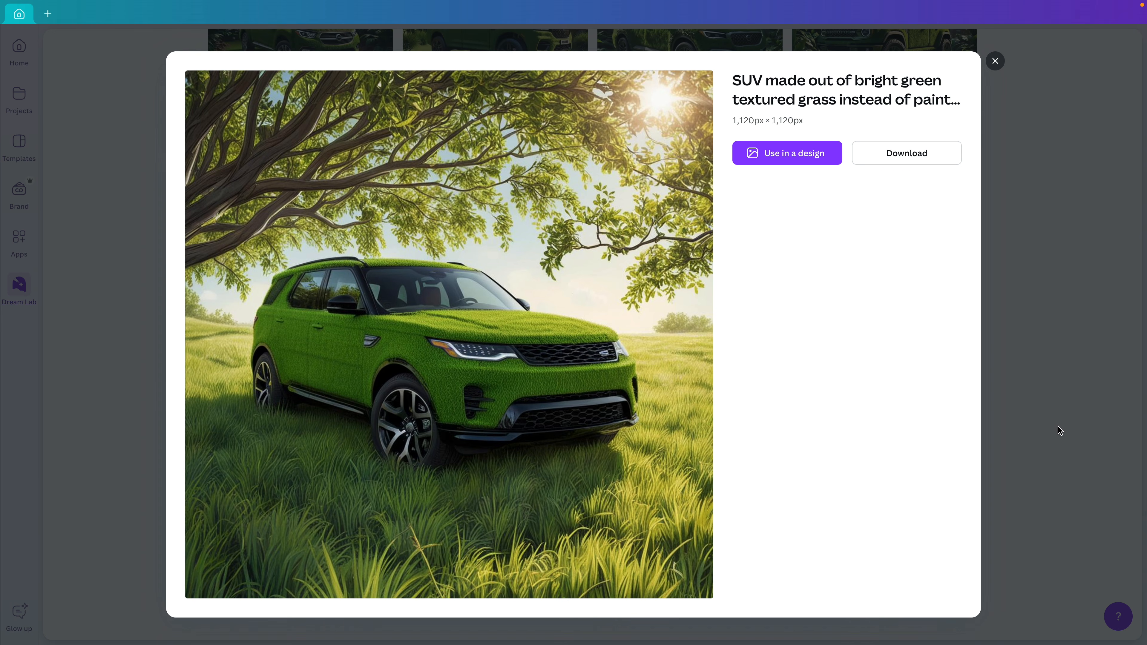
{"action": "left_click", "coordinate": [1057, 429]}
{"action": "left_click", "coordinate": [302, 478]}
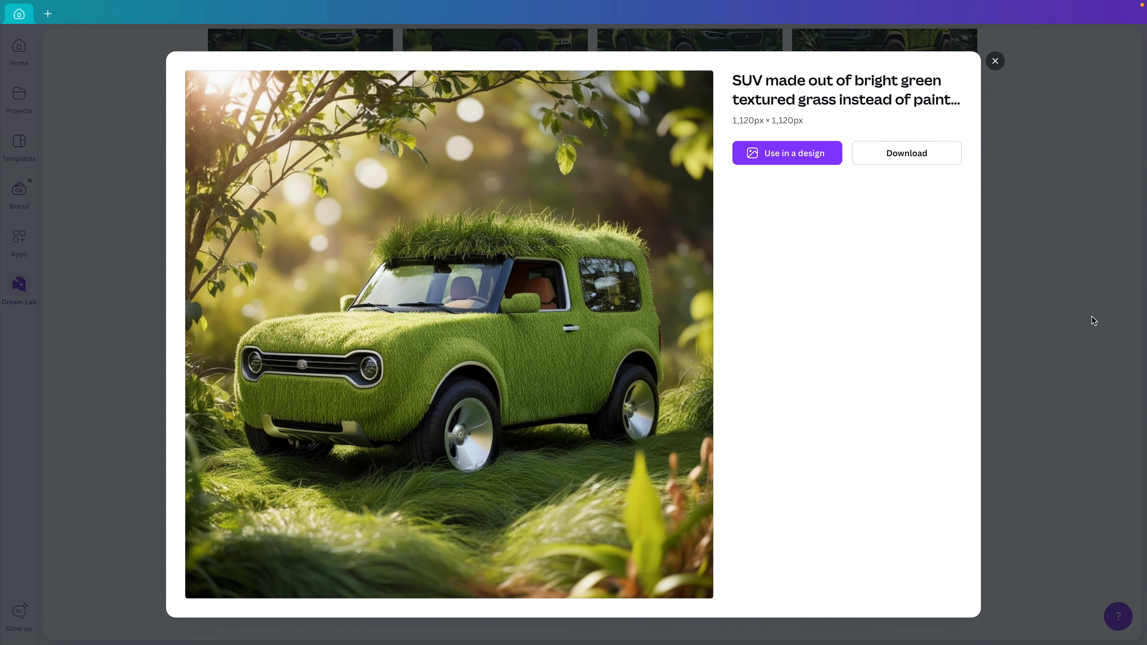
{"action": "left_click", "coordinate": [1067, 340]}
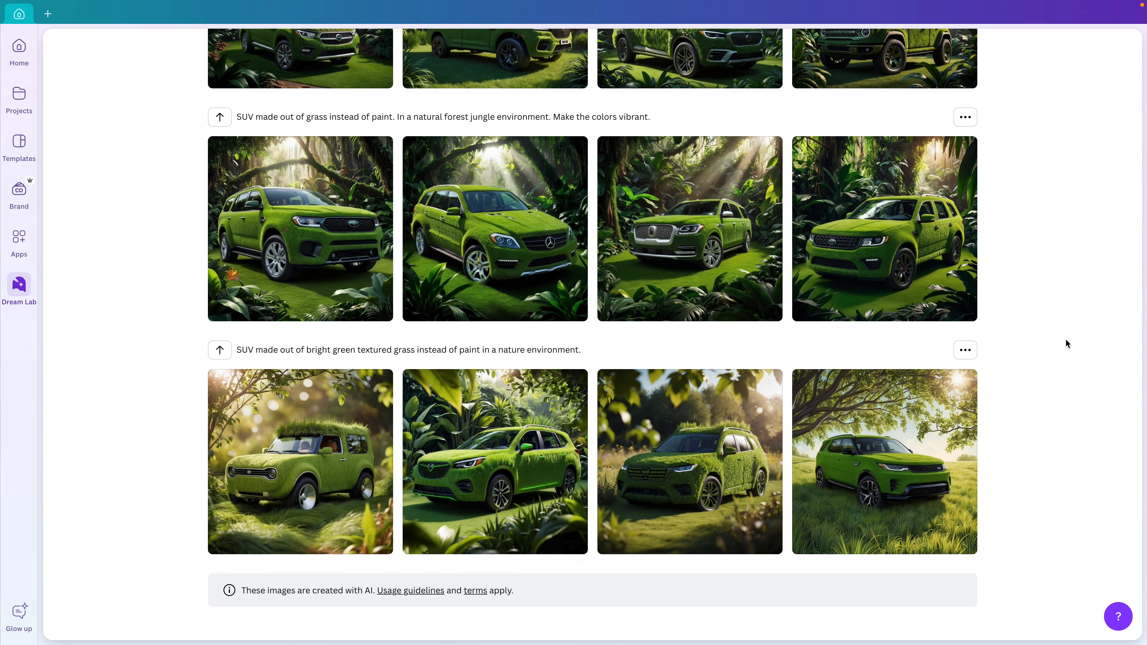
Start a new design from the boxy grass-covered SUV image
{"action": "scroll", "coordinate": [1065, 342], "scroll_direction": "up", "scroll_amount": 3}
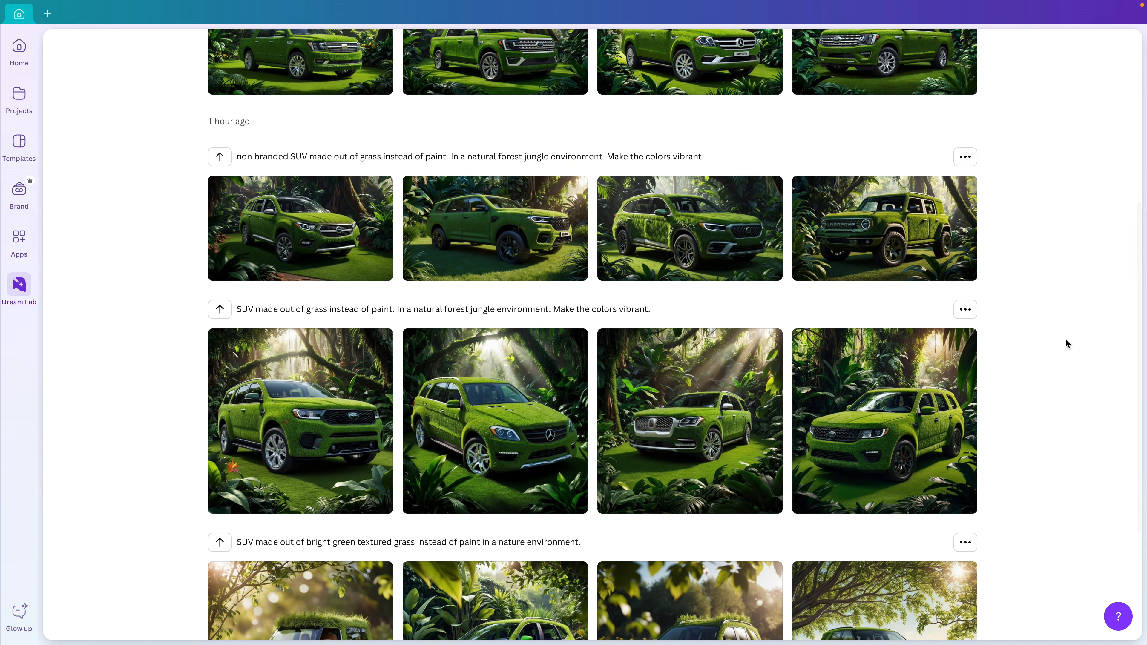
{"action": "mouse_move", "coordinate": [942, 421]}
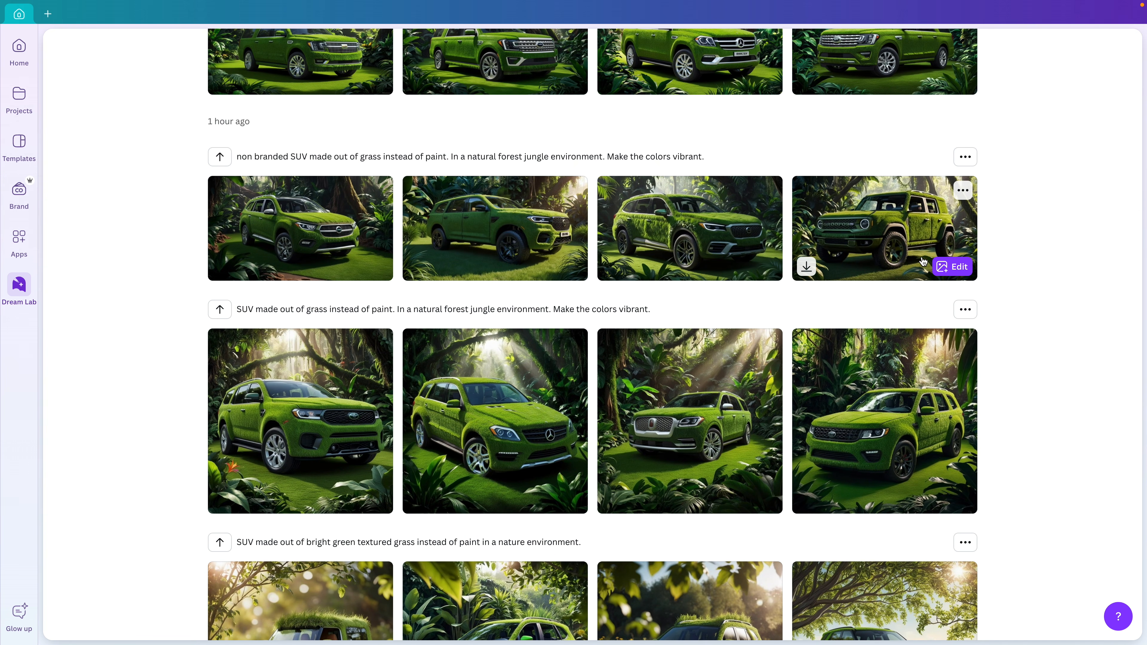
{"action": "left_click", "coordinate": [875, 229]}
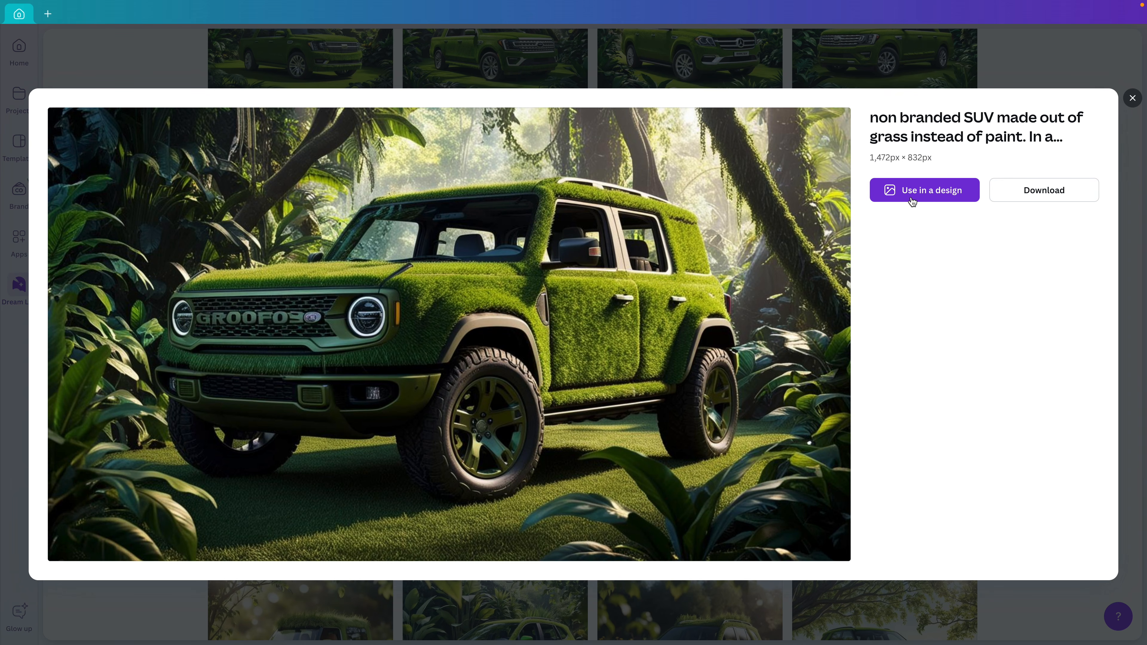
{"action": "left_click", "coordinate": [925, 194]}
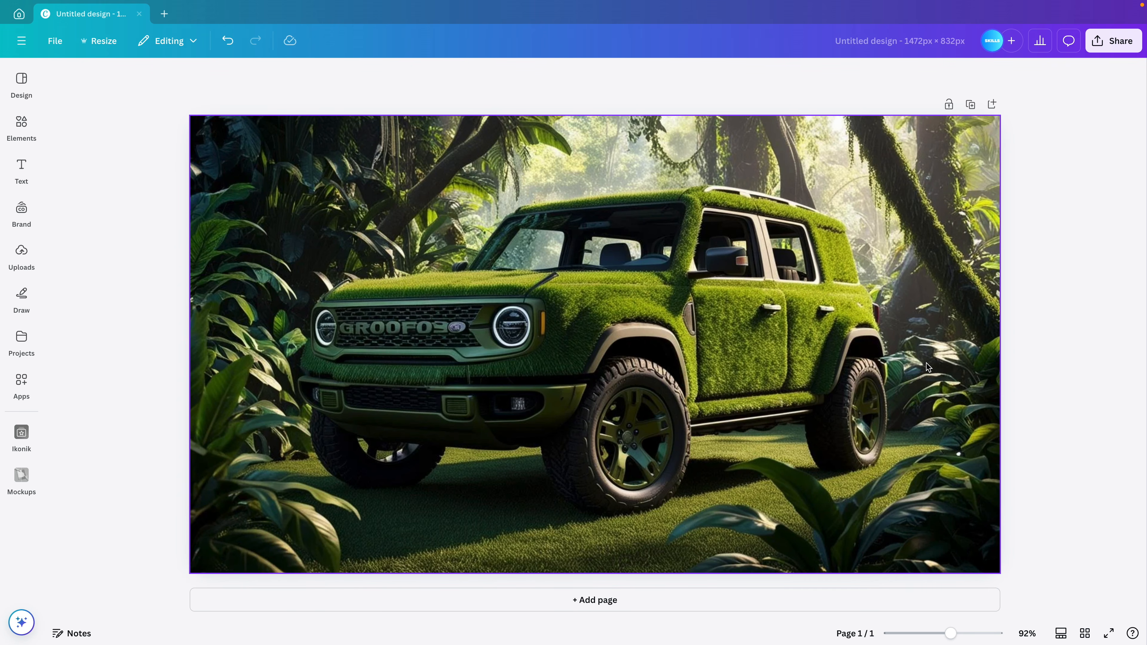
Use Magic Eraser at brush size 17 to remove the lettering from the SUV's front grille
{"action": "left_click", "coordinate": [775, 337]}
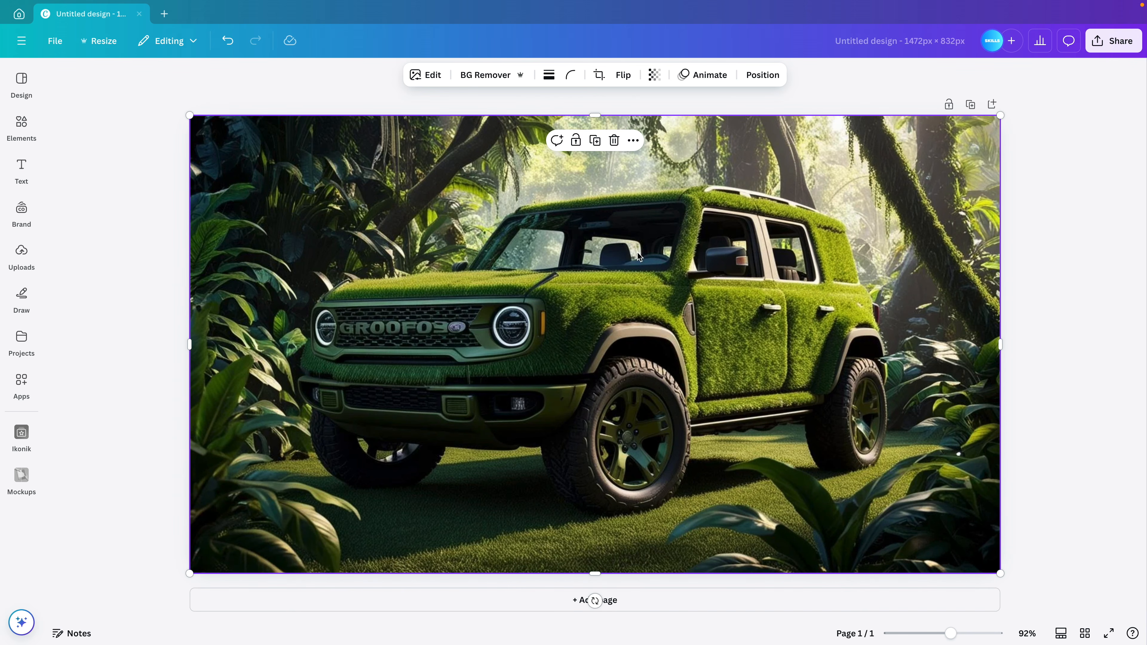
{"action": "left_click", "coordinate": [423, 81]}
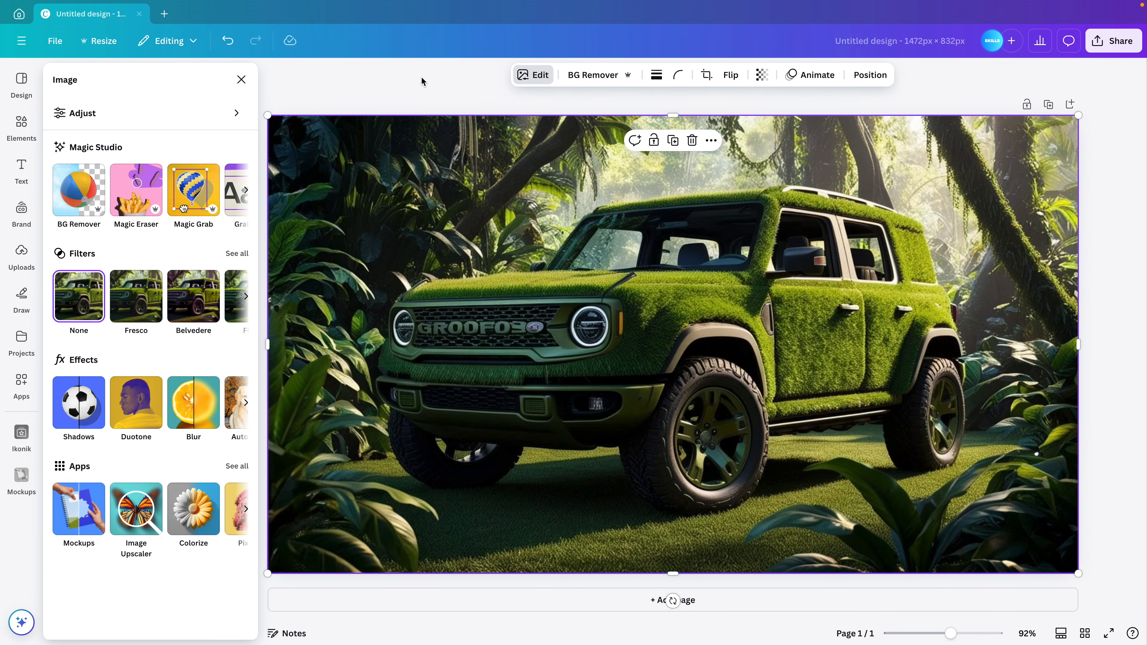
{"action": "left_click", "coordinate": [146, 190]}
{"action": "left_click_drag", "start_coordinate": [86, 187], "coordinate": [83, 187]}
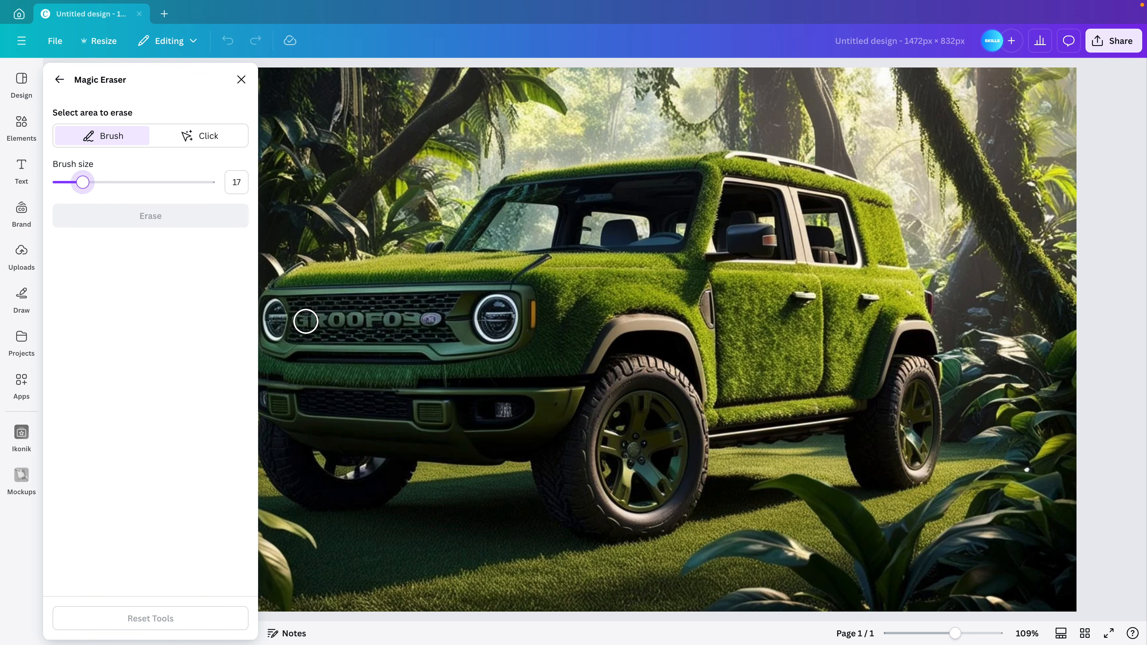
{"action": "left_click_drag", "start_coordinate": [301, 319], "coordinate": [431, 319]}
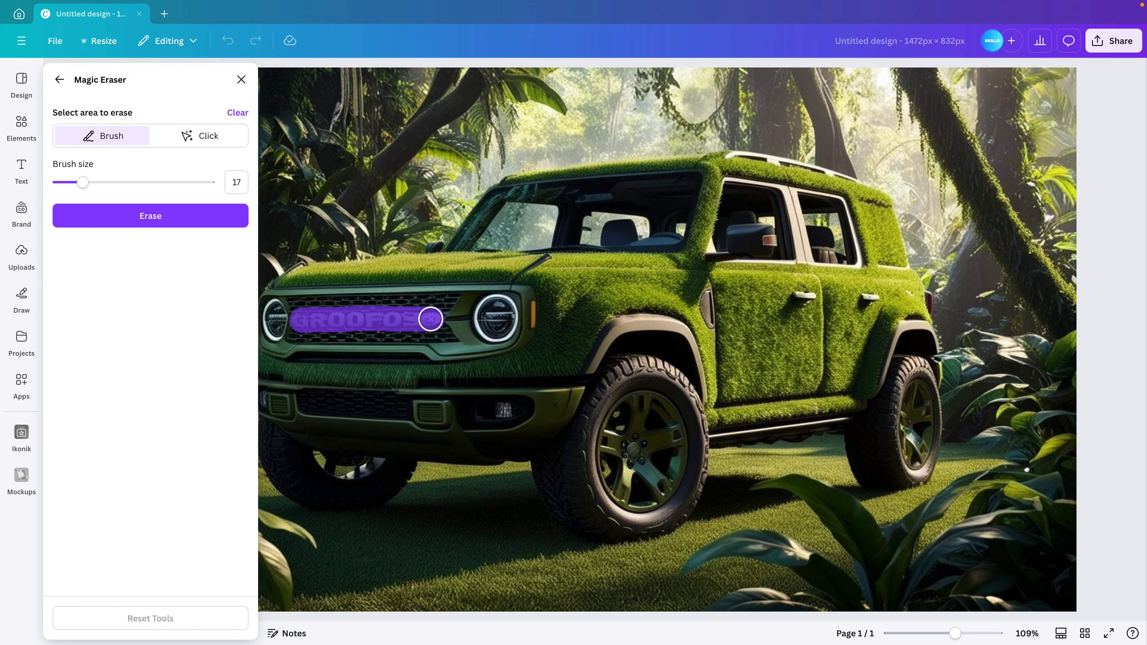
{"action": "left_click", "coordinate": [144, 212]}
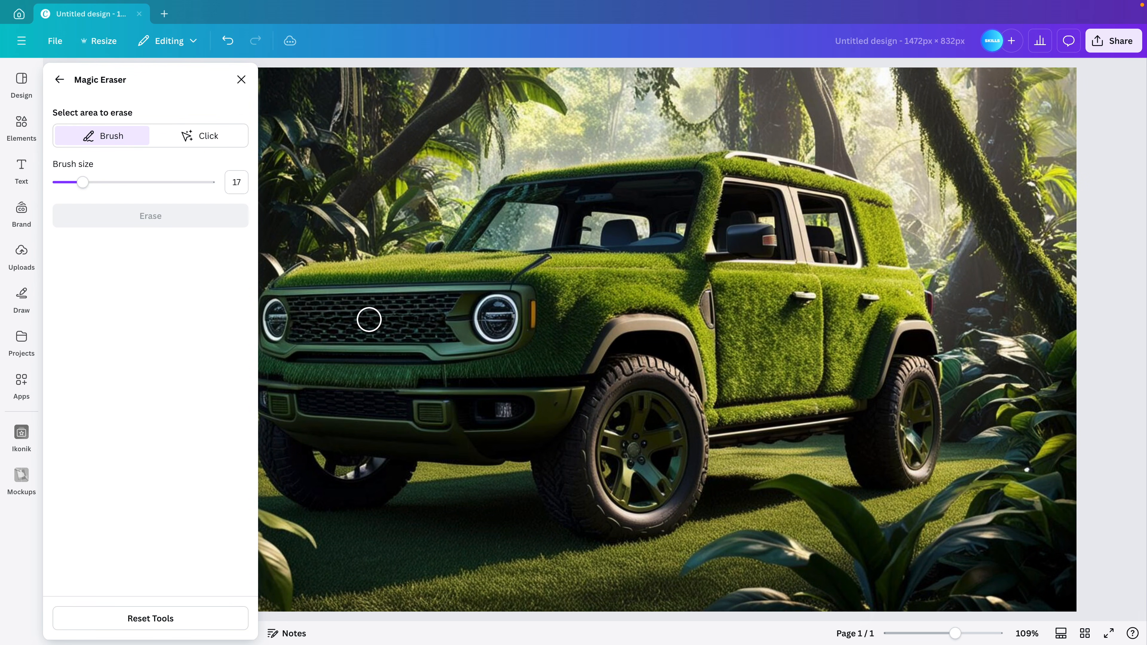
{"action": "left_click", "coordinate": [241, 79]}
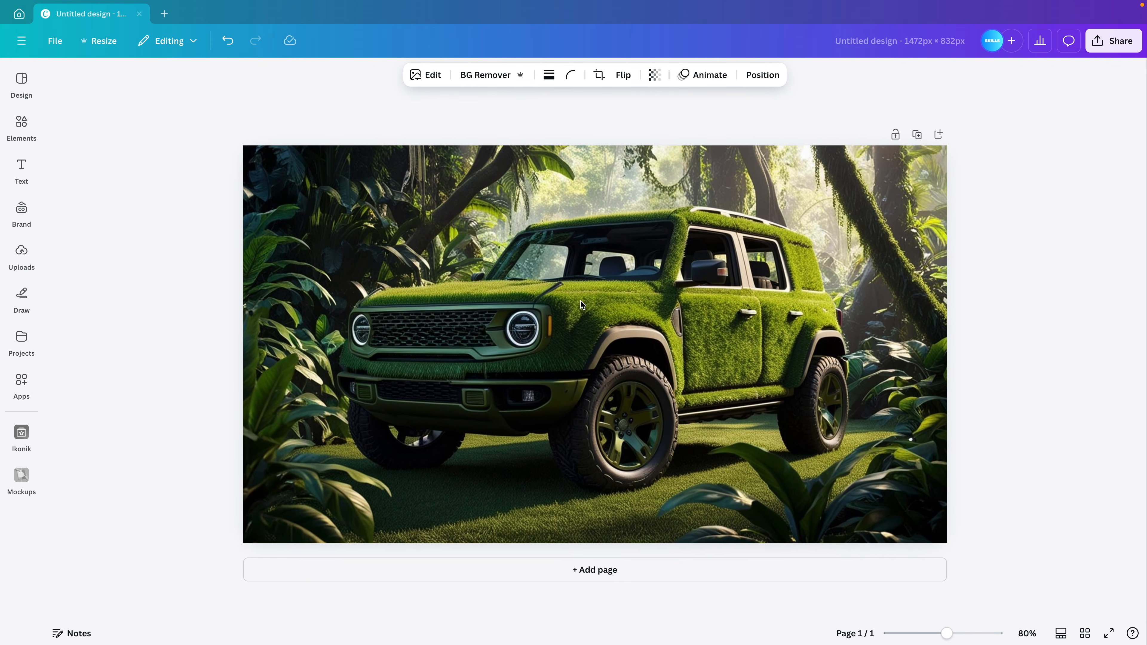
Shrink the SUV photo and recentre it so white page shows around it, with Edit open
{"action": "left_click", "coordinate": [1092, 293]}
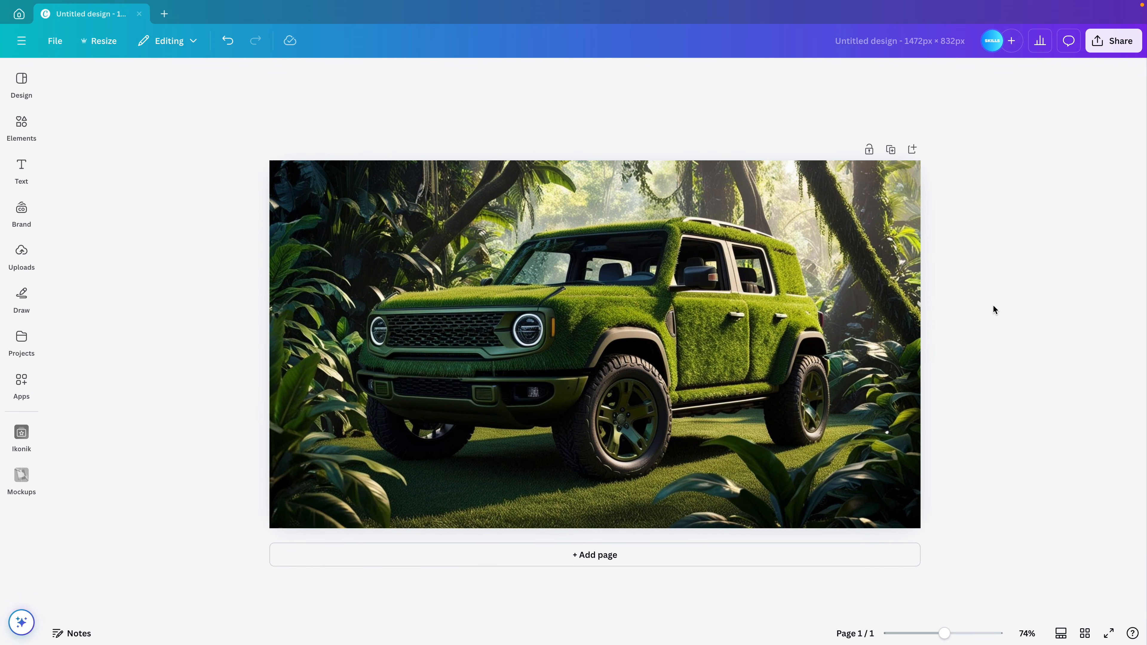
{"action": "left_click", "coordinate": [870, 259]}
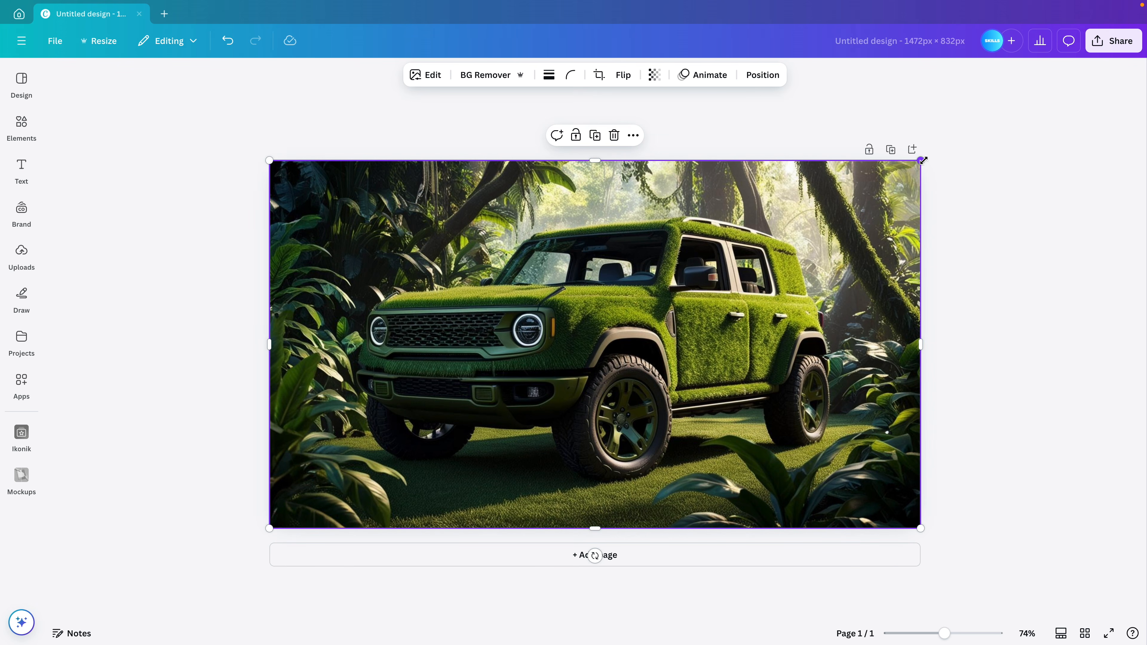
{"action": "left_click_drag", "start_coordinate": [921, 160], "coordinate": [798, 229]}
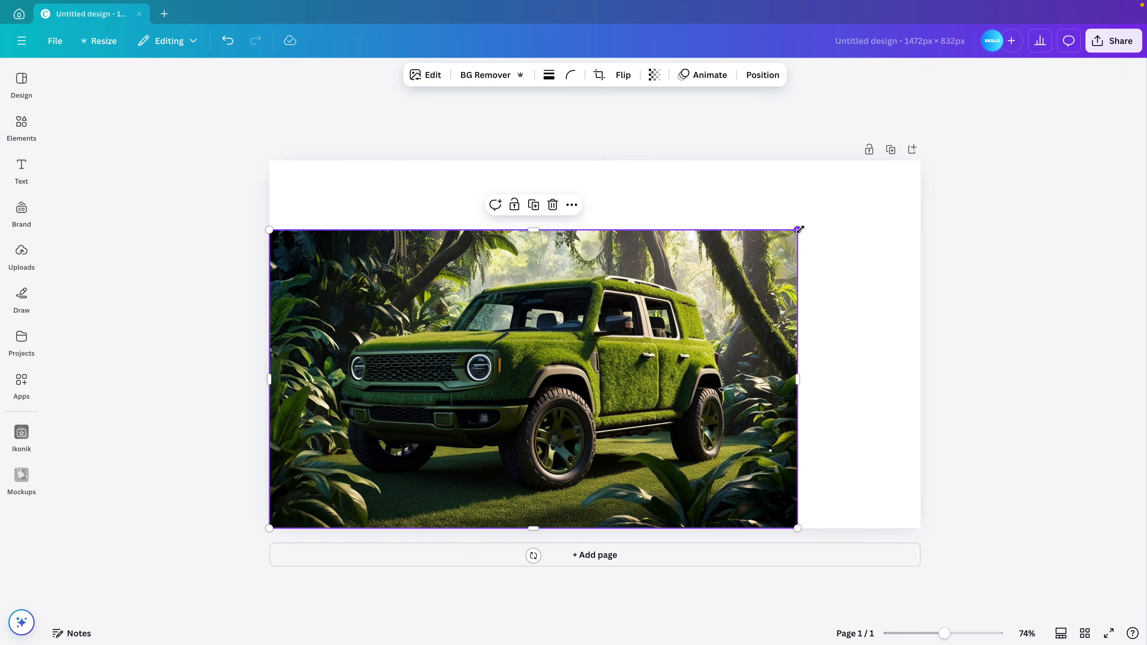
{"action": "left_click_drag", "start_coordinate": [648, 356], "coordinate": [702, 343]}
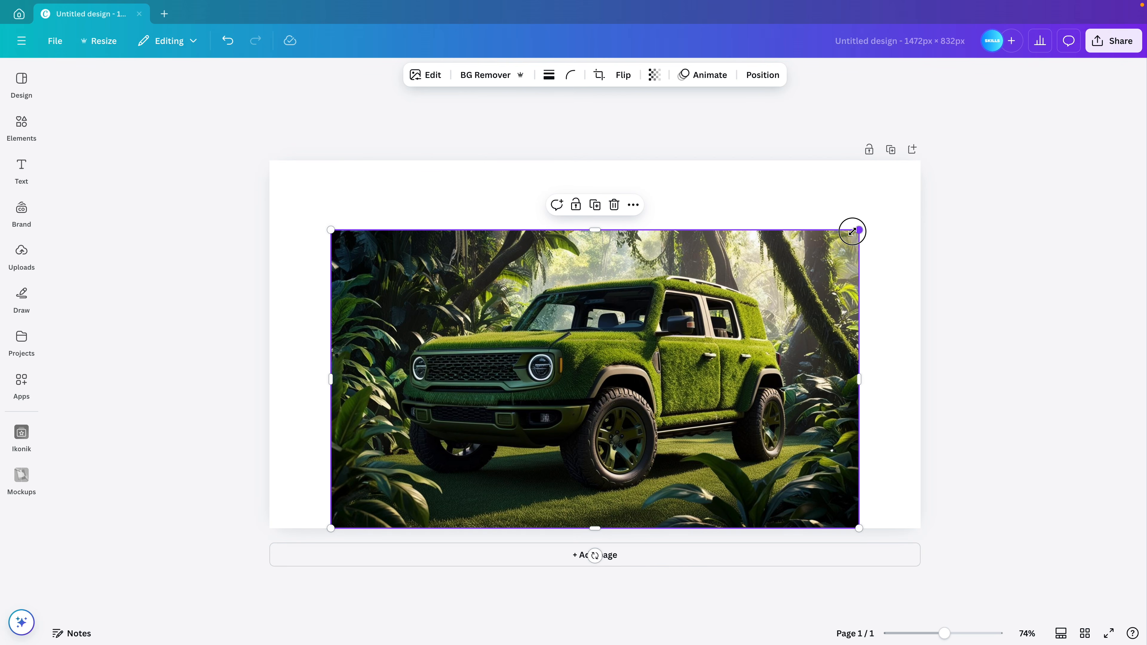
{"action": "left_click_drag", "start_coordinate": [853, 231], "coordinate": [827, 247]}
{"action": "left_click_drag", "start_coordinate": [675, 385], "coordinate": [689, 389]}
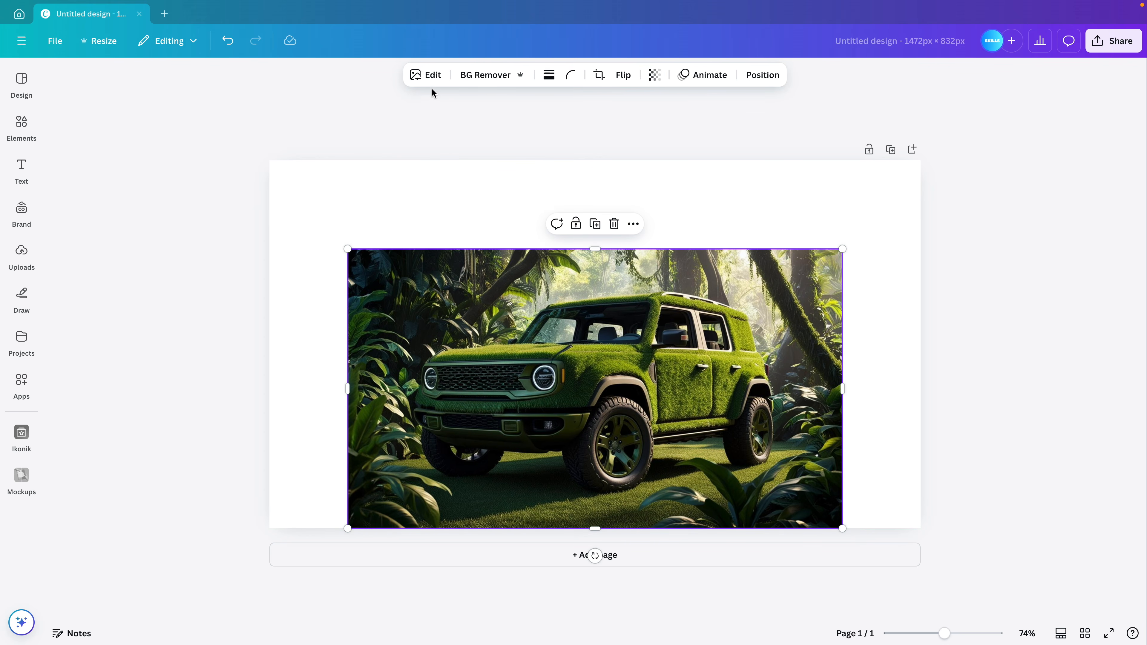
{"action": "left_click", "coordinate": [426, 80]}
{"action": "left_click", "coordinate": [249, 196]}
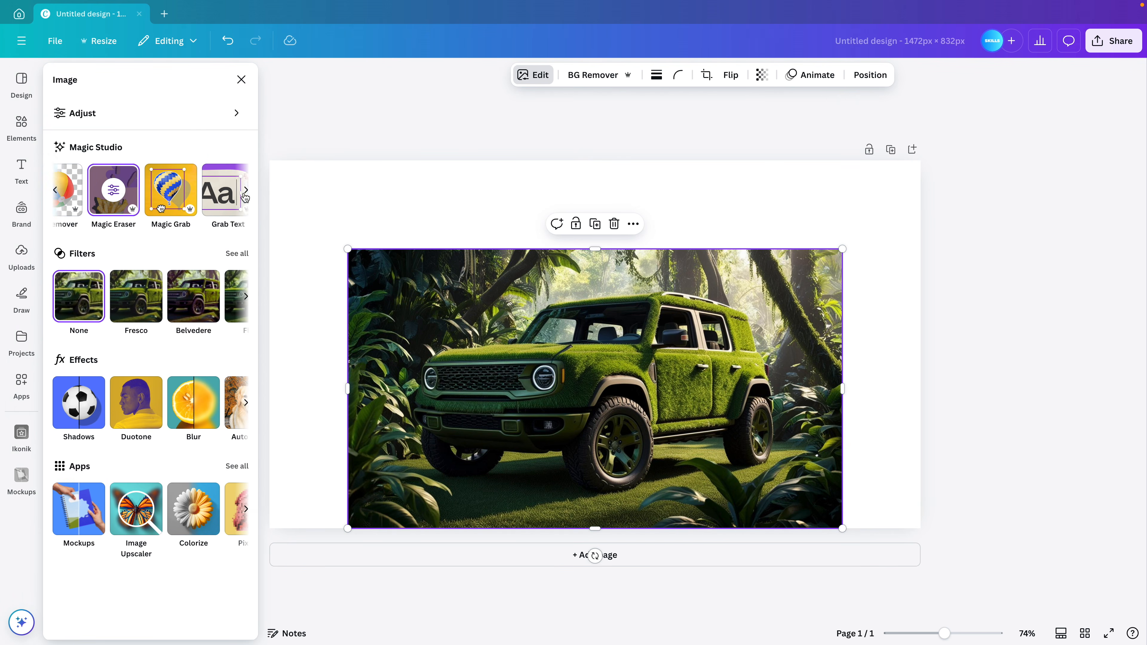
Run Magic Expand over the whole page to generate jungle scenery around the SUV
{"action": "left_click", "coordinate": [217, 198]}
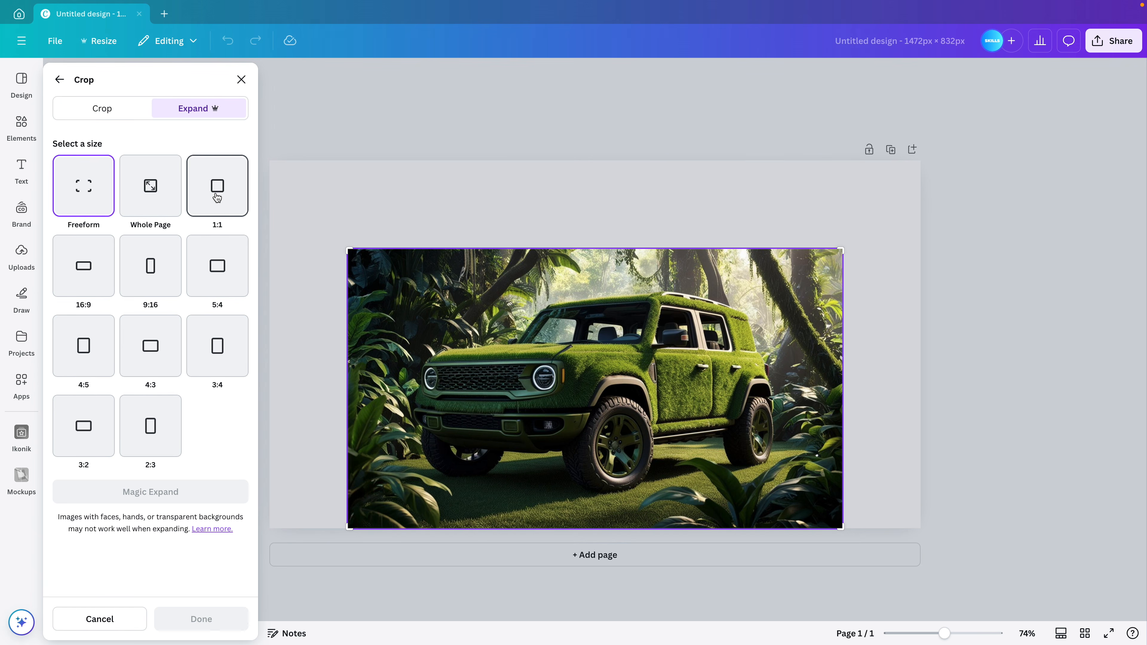
{"action": "left_click", "coordinate": [155, 188]}
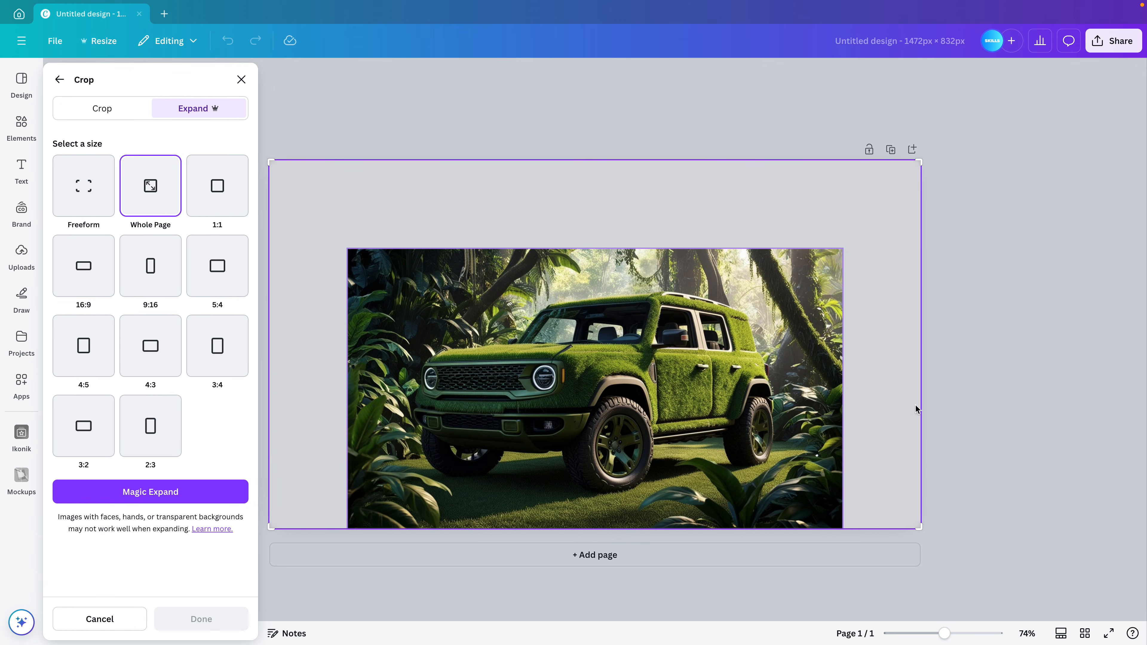
{"action": "left_click", "coordinate": [164, 491]}
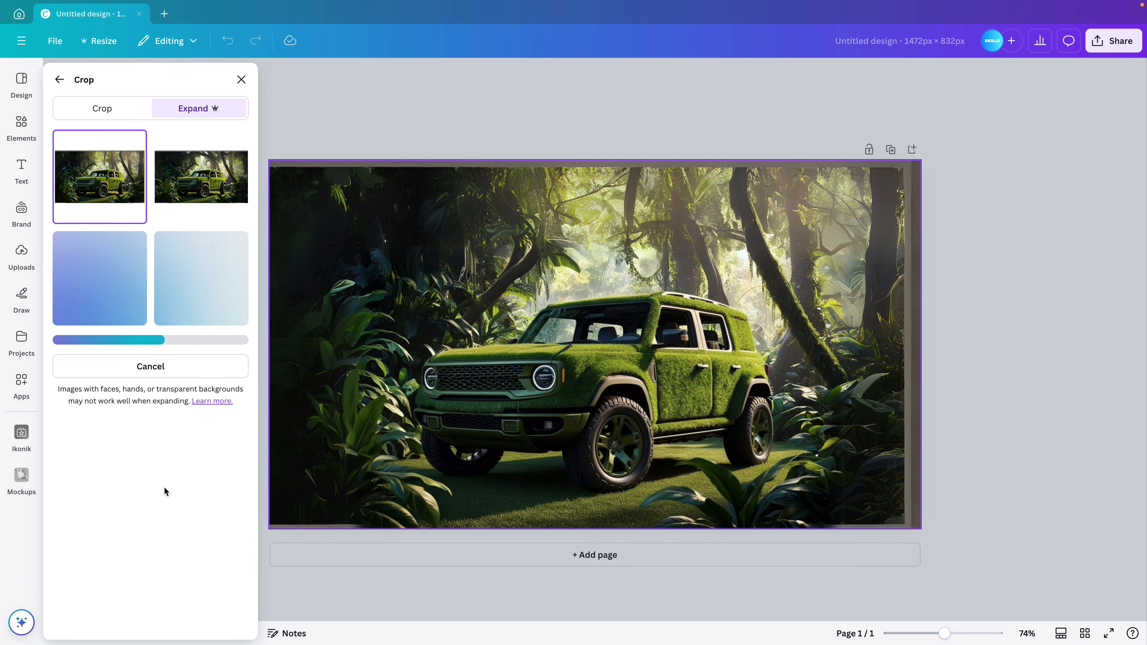
Compare the expansion results and apply the fourth one
{"action": "left_click", "coordinate": [203, 177]}
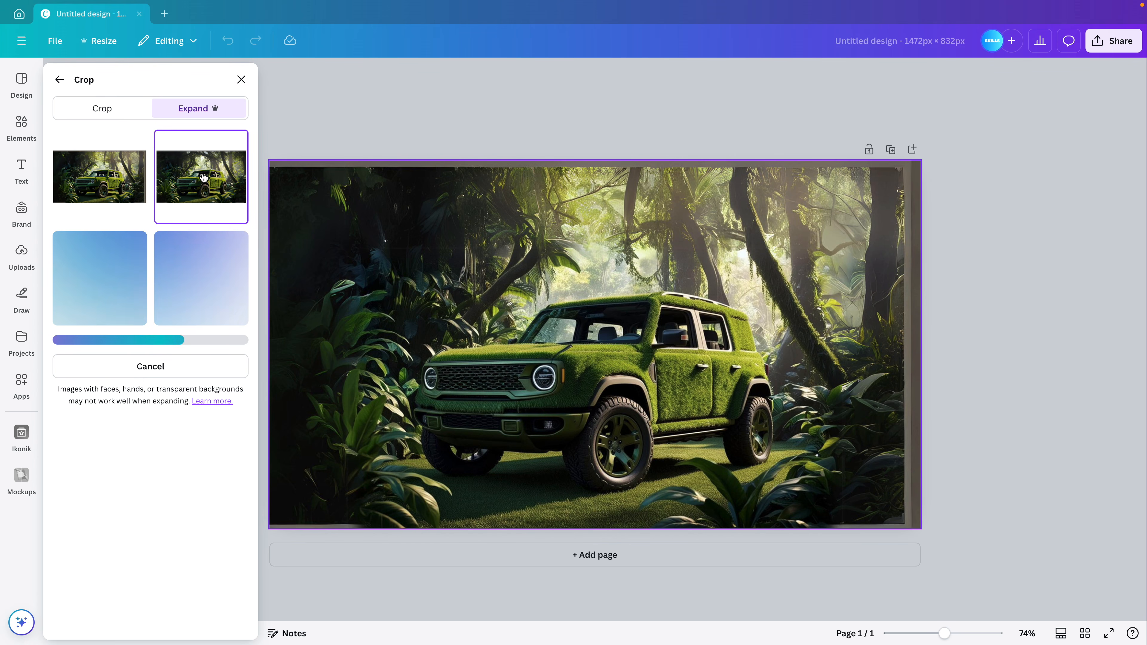
{"action": "left_click", "coordinate": [121, 170]}
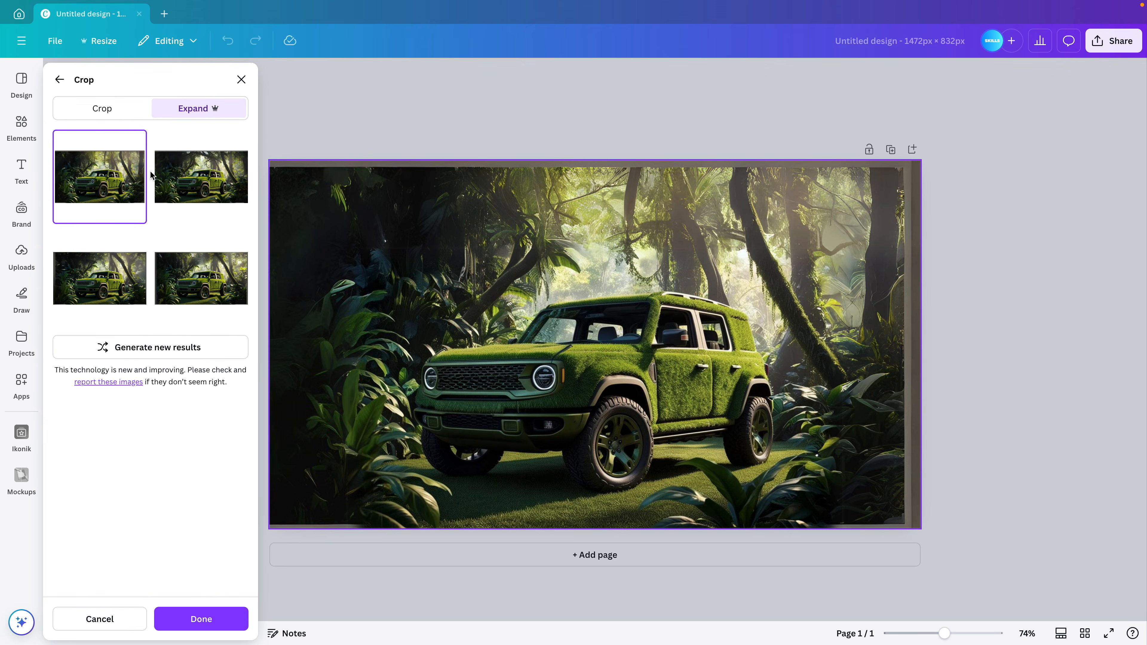
{"action": "left_click", "coordinate": [196, 283]}
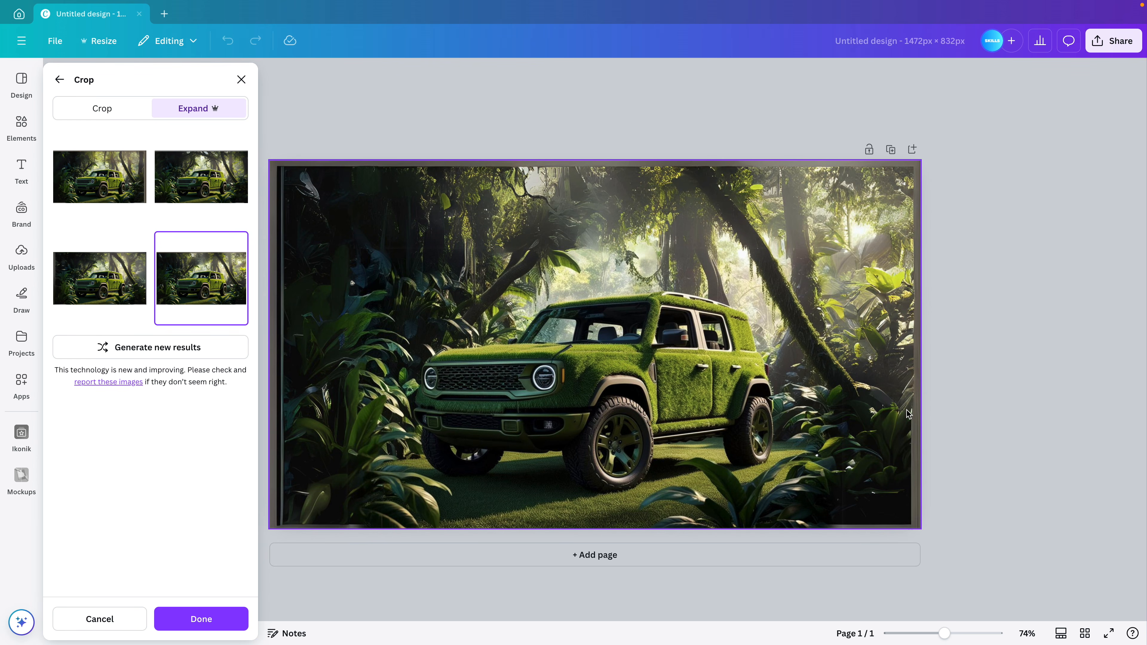
{"action": "left_click", "coordinate": [213, 185]}
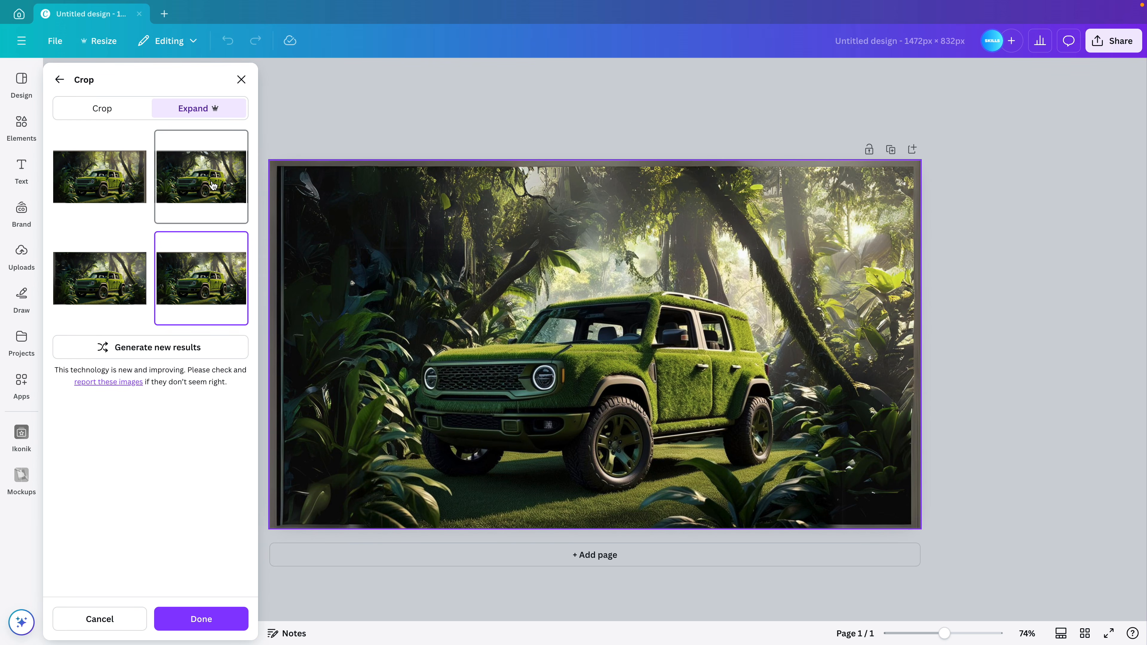
{"action": "left_click", "coordinate": [105, 180]}
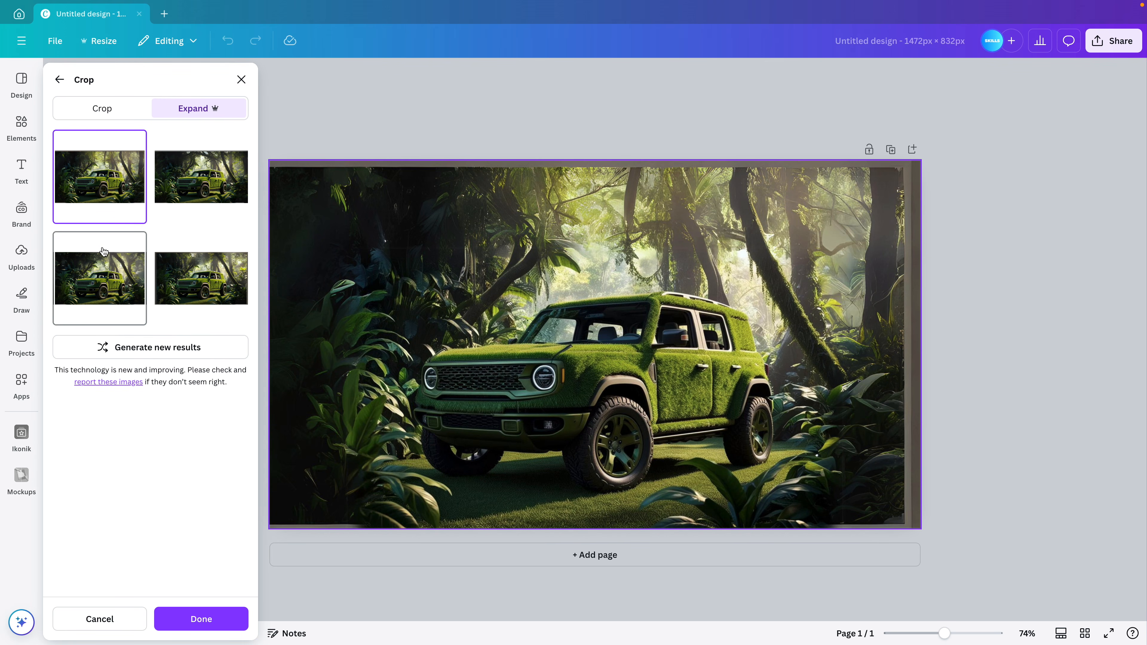
{"action": "left_click", "coordinate": [190, 183]}
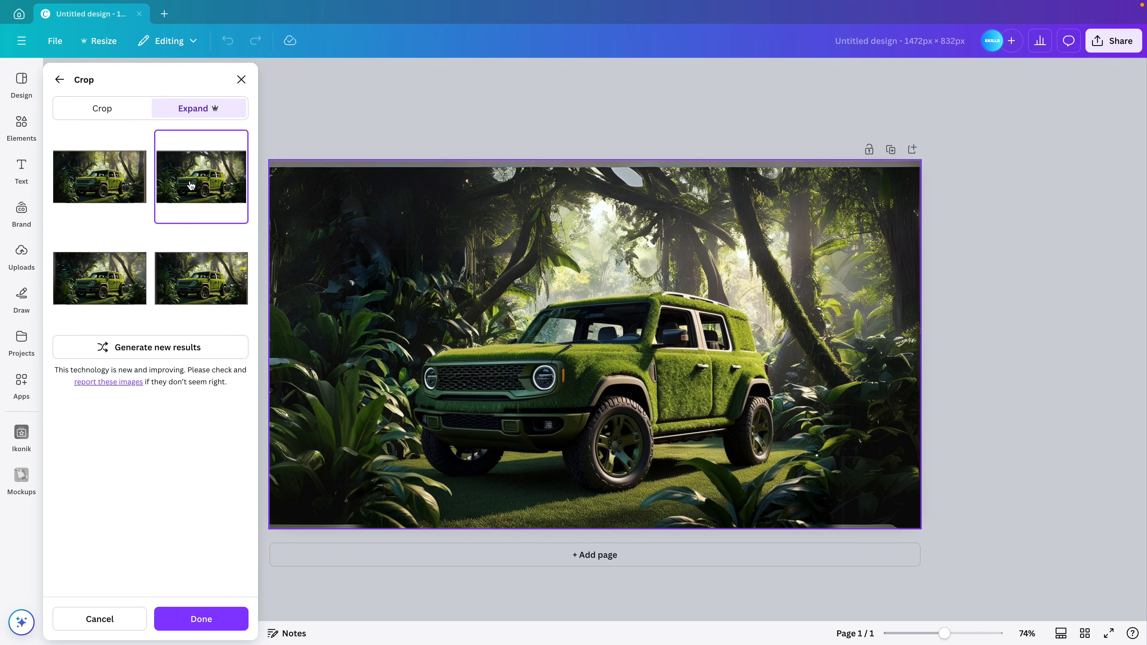
{"action": "left_click", "coordinate": [195, 271]}
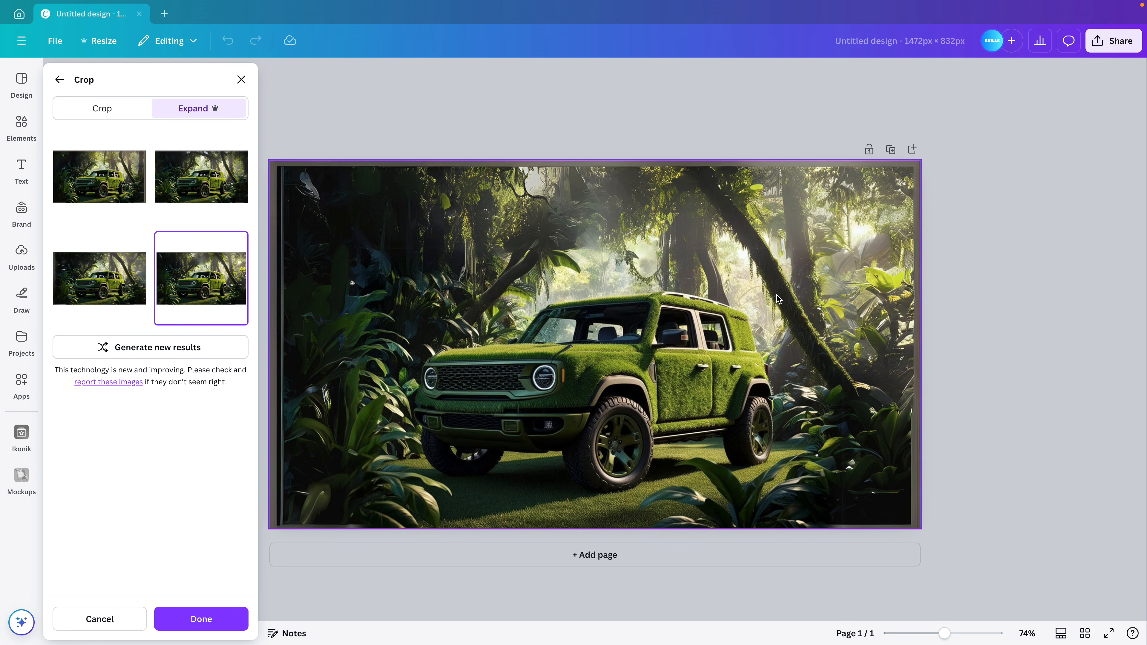
{"action": "left_click", "coordinate": [214, 622]}
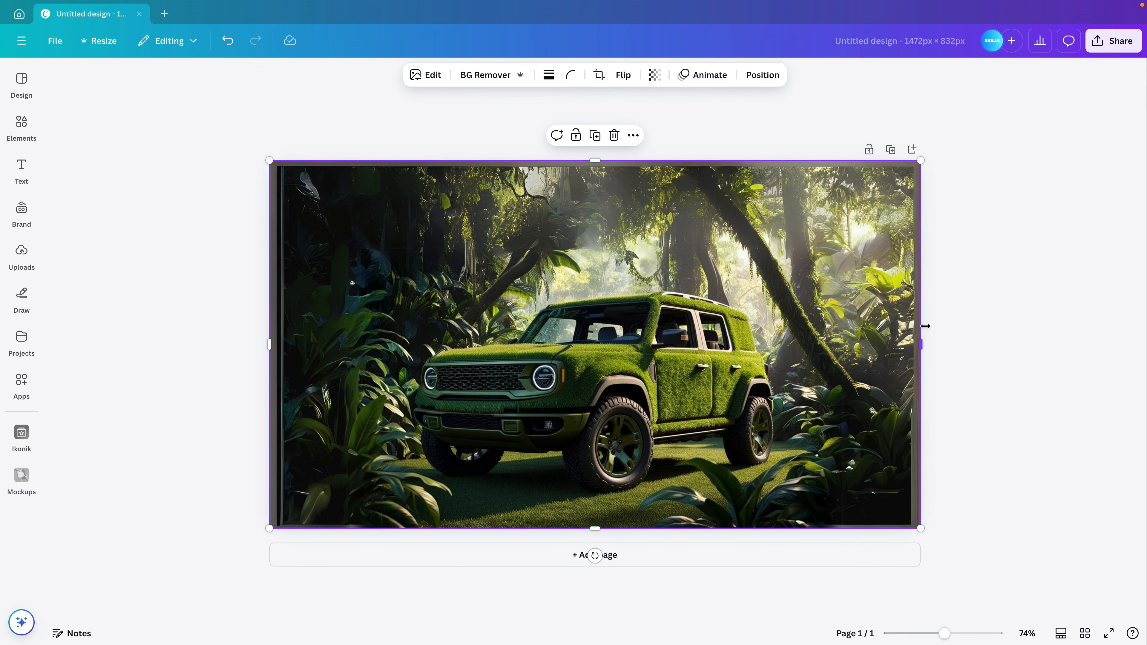
{"action": "left_click_drag", "start_coordinate": [920, 160], "coordinate": [930, 155]}
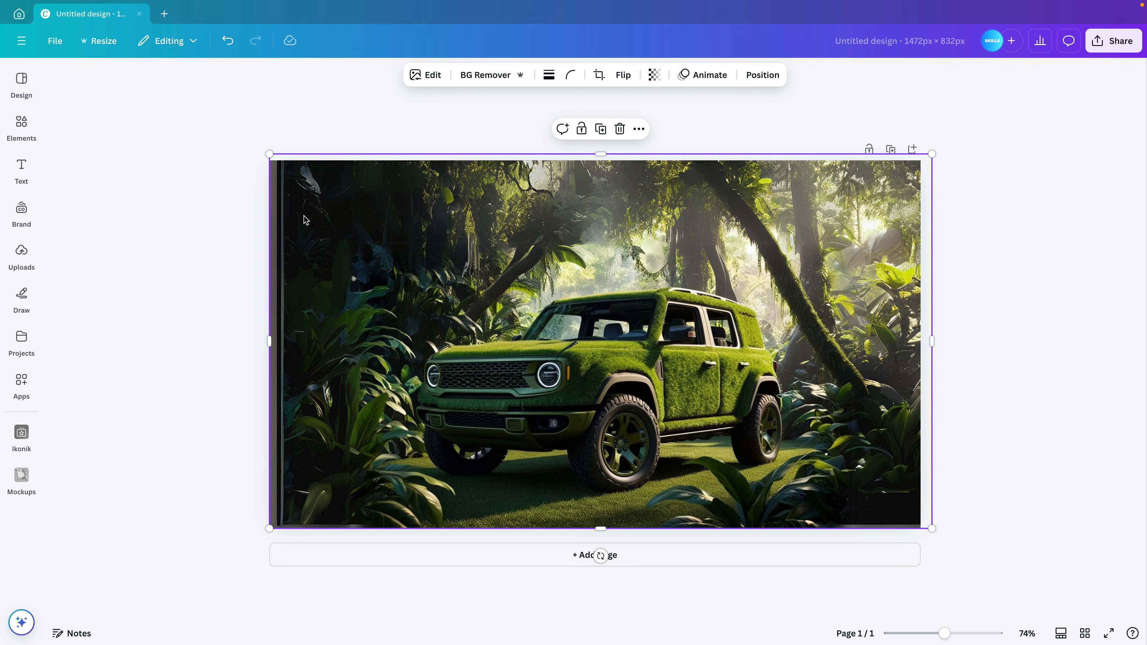
{"action": "left_click_drag", "start_coordinate": [269, 153], "coordinate": [255, 146]}
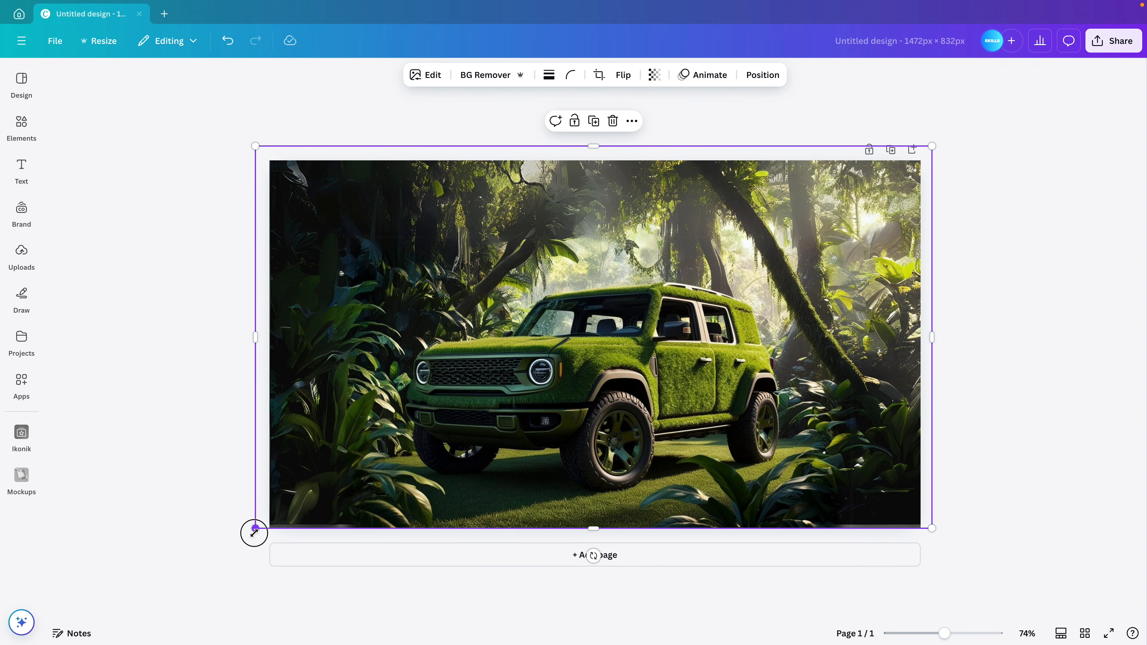
{"action": "left_click_drag", "start_coordinate": [255, 528], "coordinate": [252, 533]}
{"action": "left_click_drag", "start_coordinate": [569, 469], "coordinate": [567, 468]}
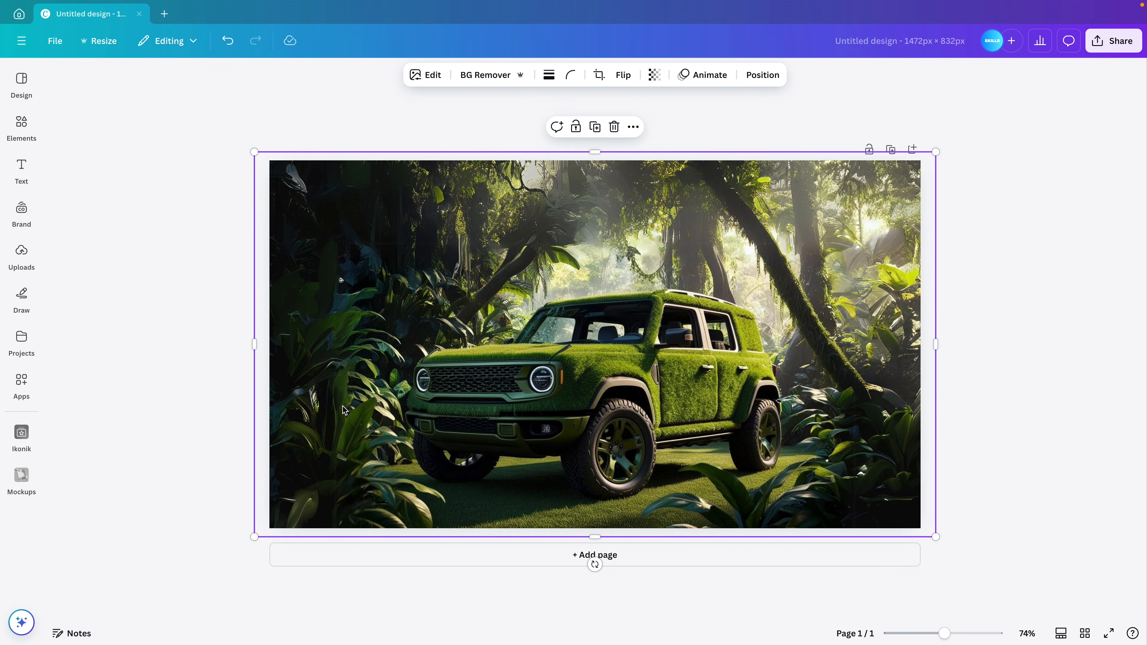
{"action": "left_click_drag", "start_coordinate": [255, 344], "coordinate": [270, 343]}
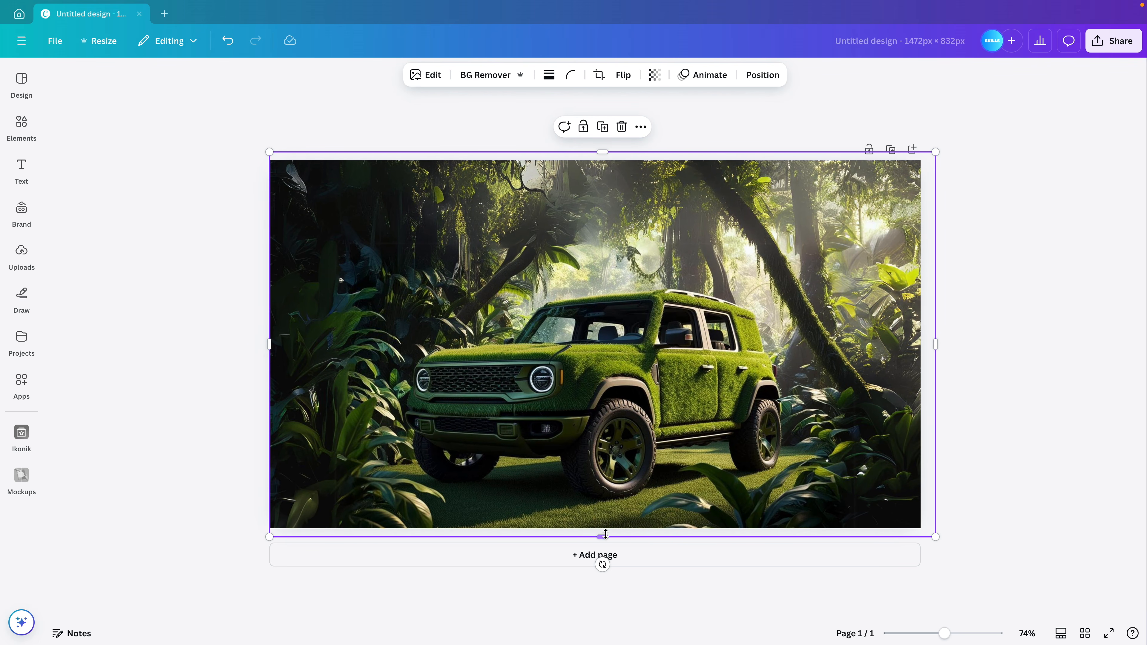
{"action": "left_click_drag", "start_coordinate": [604, 537], "coordinate": [604, 528]}
{"action": "left_click_drag", "start_coordinate": [935, 340], "coordinate": [920, 340]}
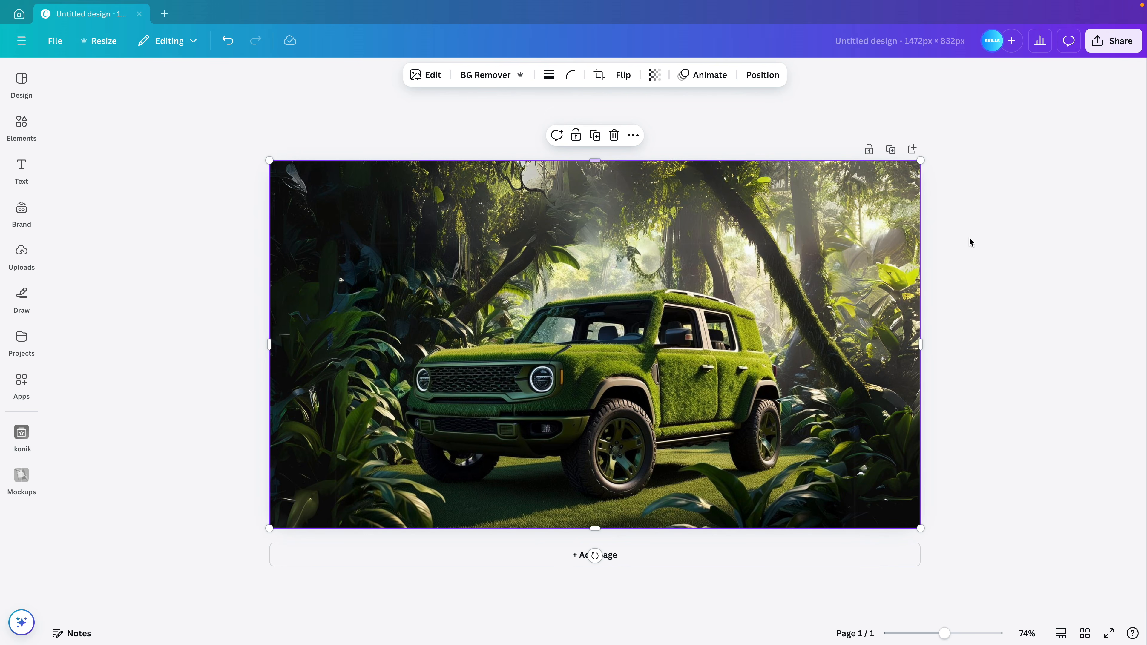
{"action": "left_click", "coordinate": [1025, 352]}
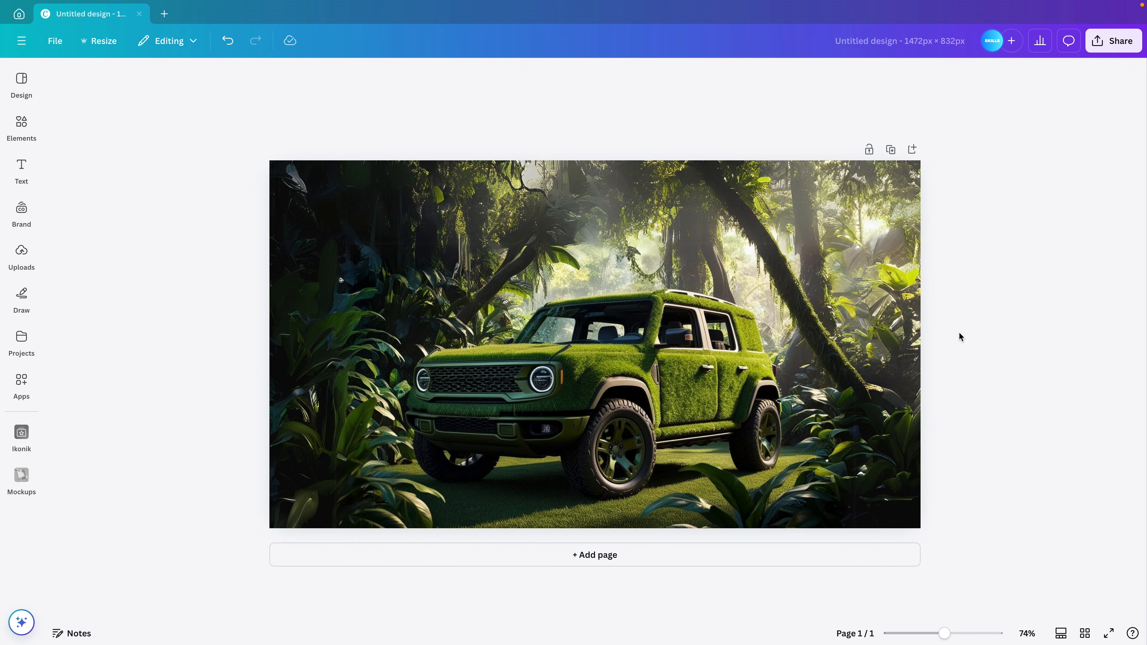
Duplicate the jungle SUV page and remove the background from the page 2 image
{"action": "left_click", "coordinate": [890, 149]}
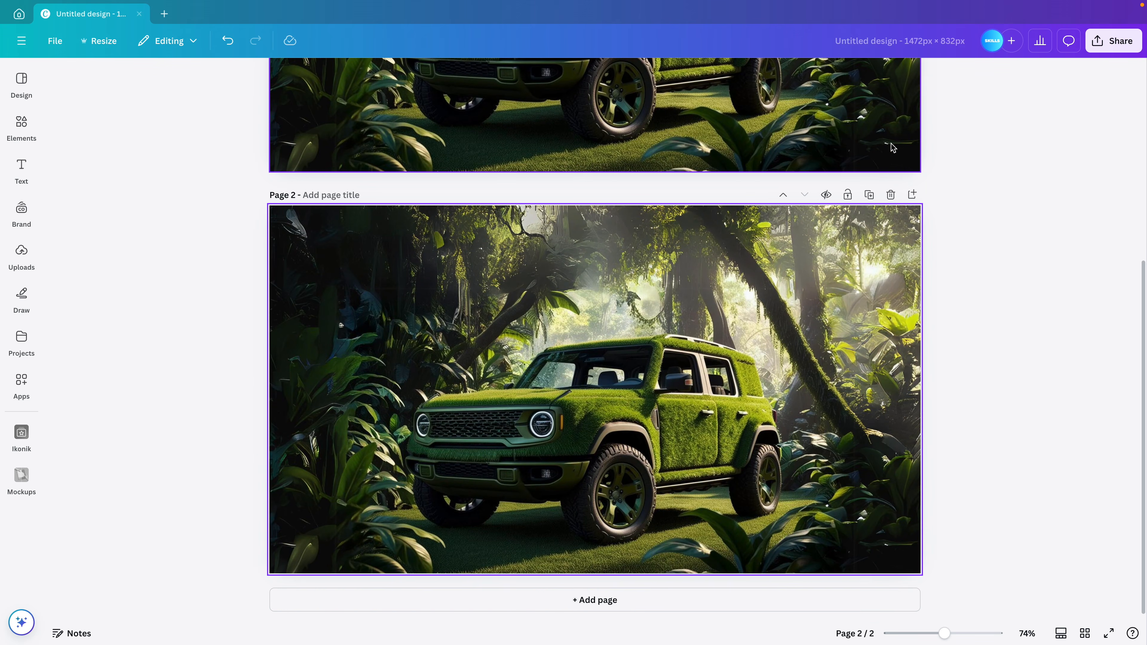
{"action": "left_click", "coordinate": [673, 352]}
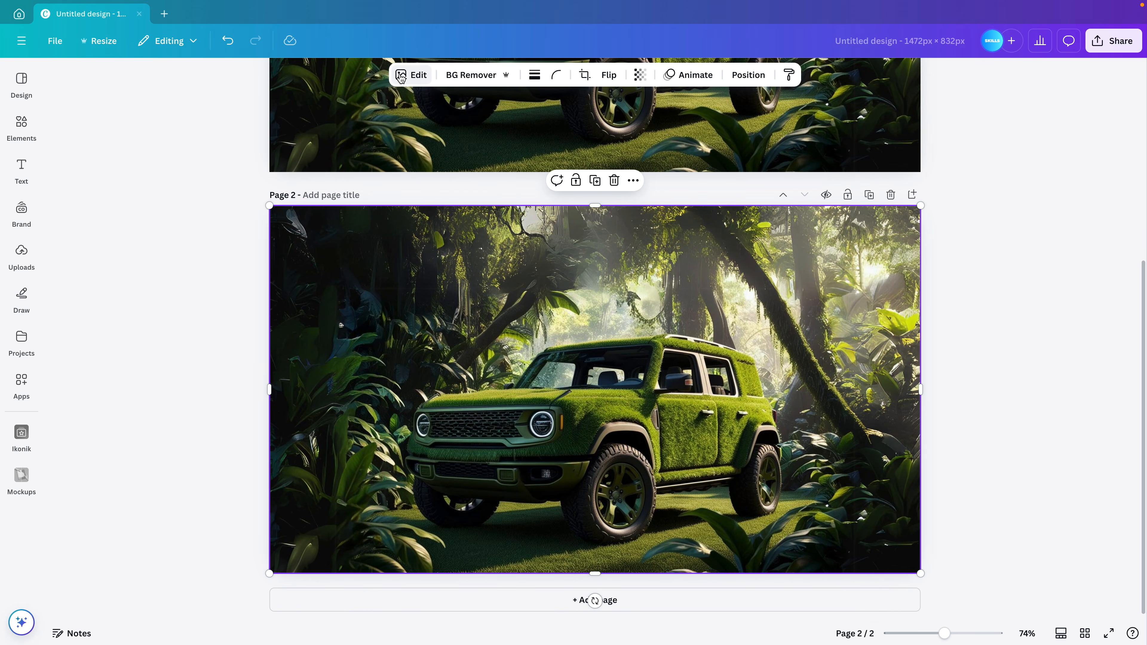
{"action": "left_click", "coordinate": [474, 75]}
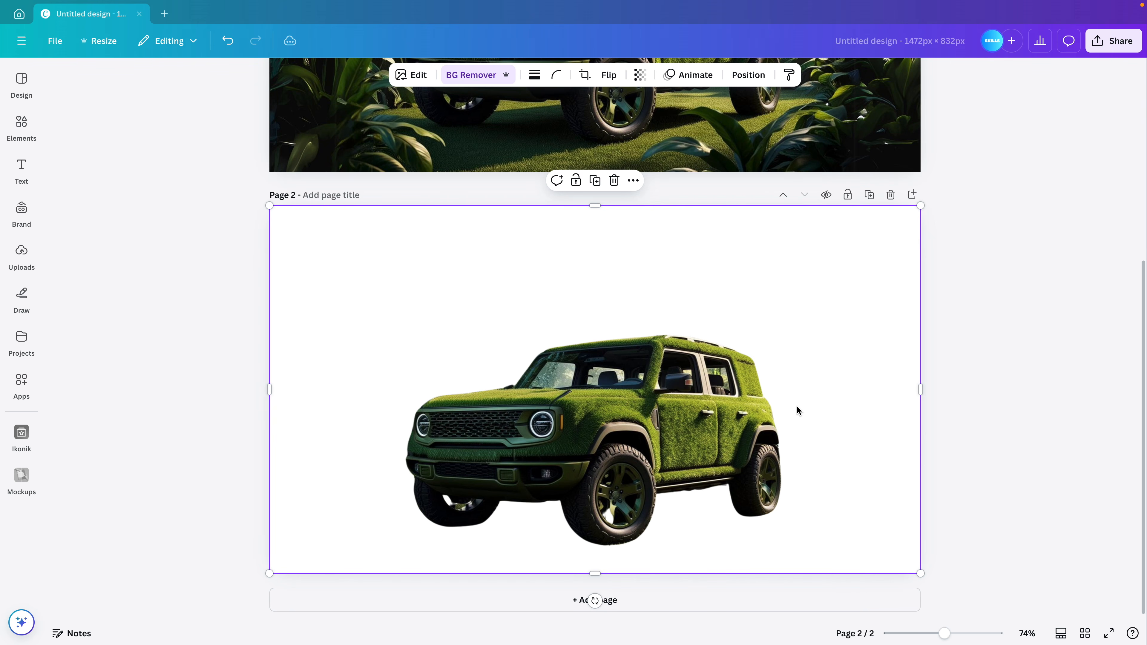
{"action": "scroll", "coordinate": [797, 410], "scroll_direction": "up", "scroll_amount": 5}
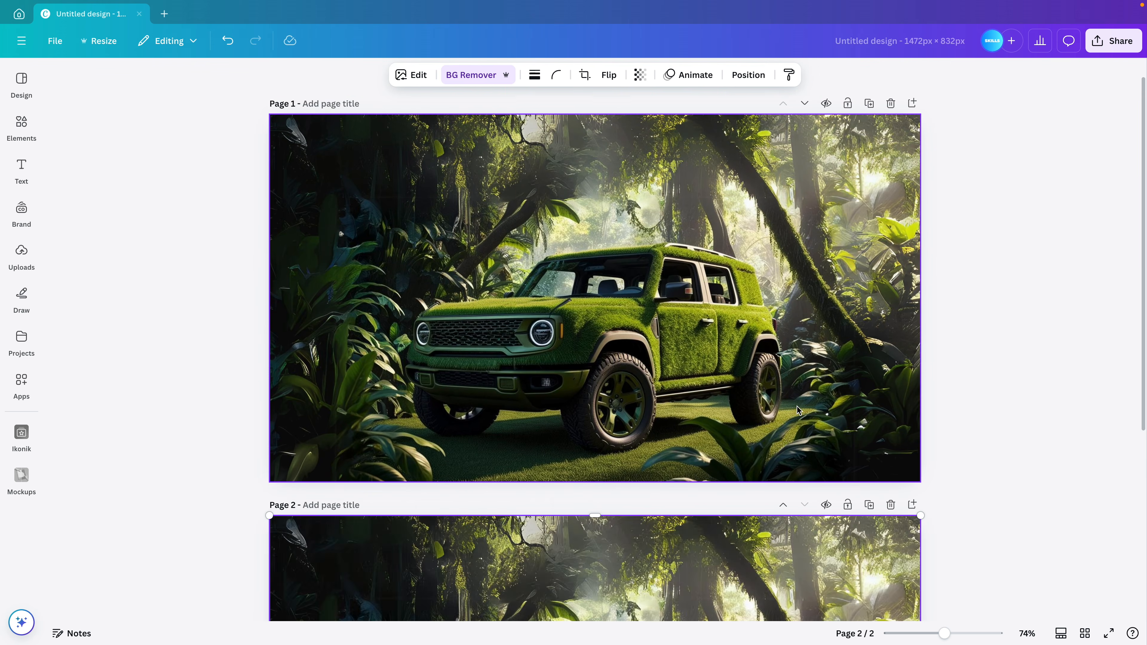
Add a large white 'Brand' title near the top of page 1's jungle image
{"action": "left_click", "coordinate": [20, 163]}
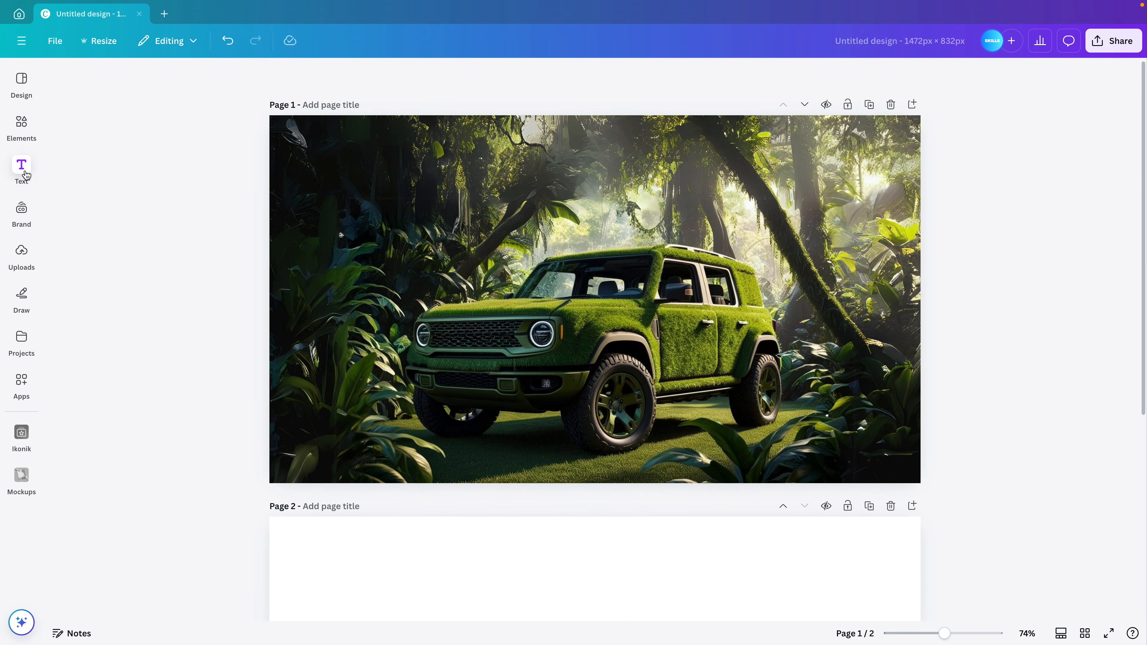
{"action": "left_click", "coordinate": [113, 218]}
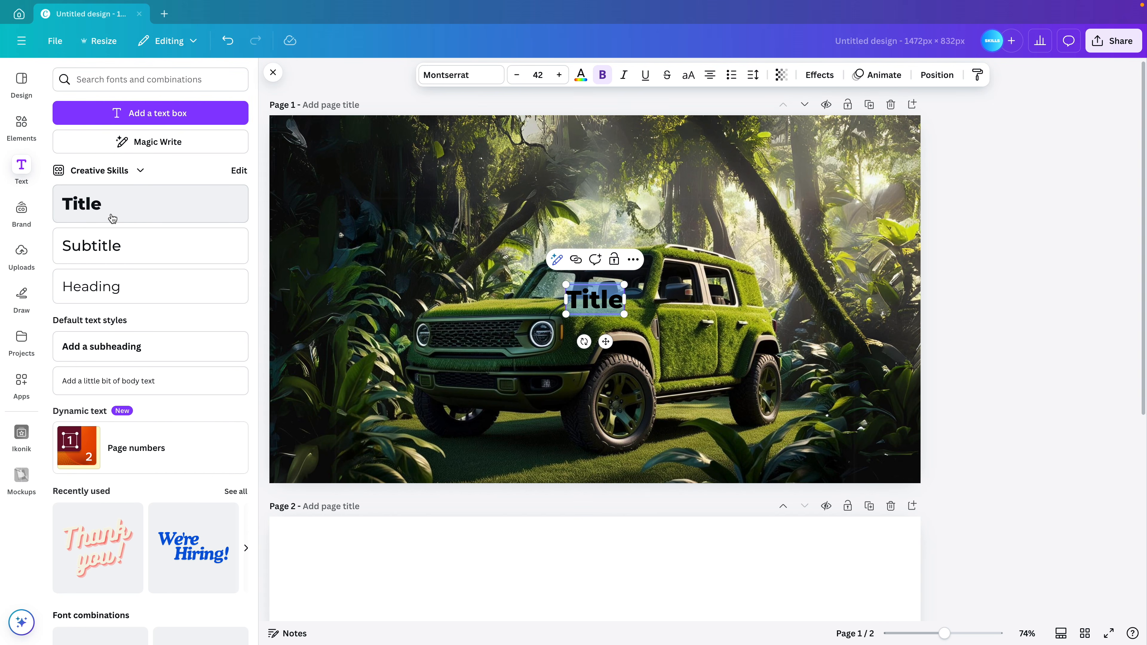
{"action": "type", "text": "Brand"}
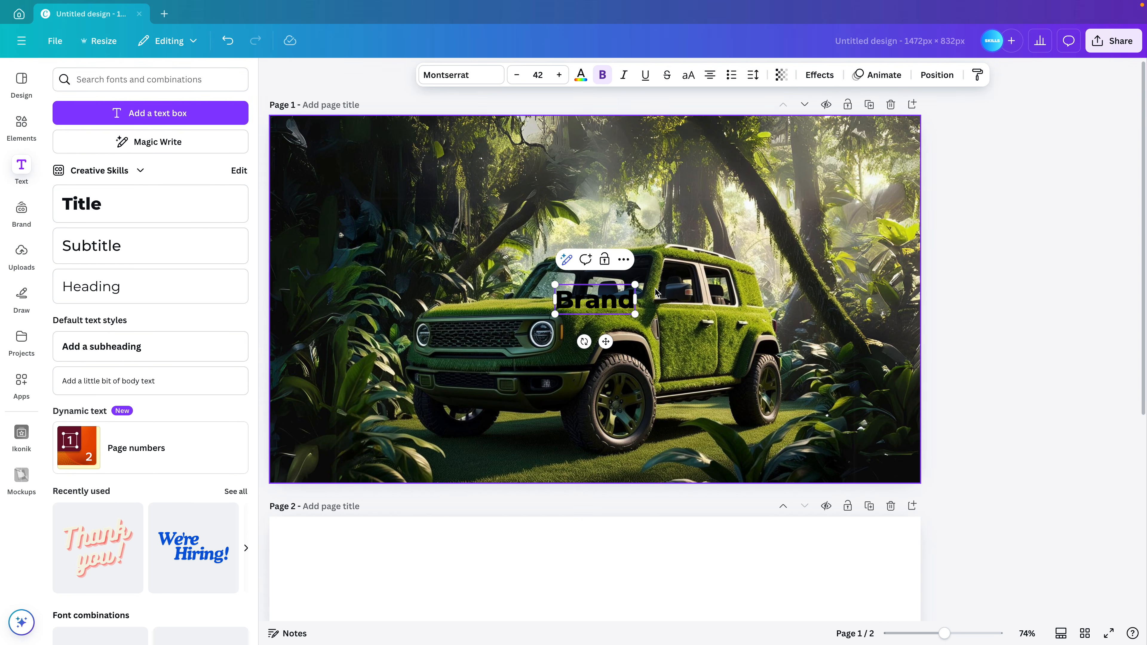
{"action": "left_click_drag", "start_coordinate": [635, 285], "coordinate": [855, 223]}
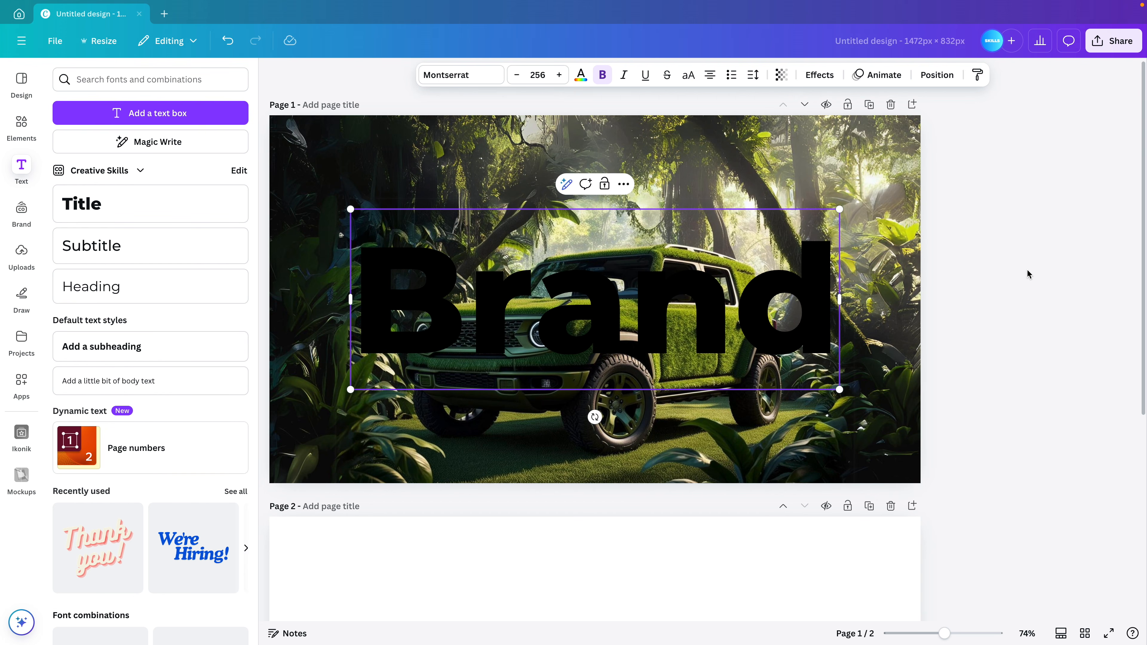
{"action": "left_click_drag", "start_coordinate": [819, 313], "coordinate": [821, 253]}
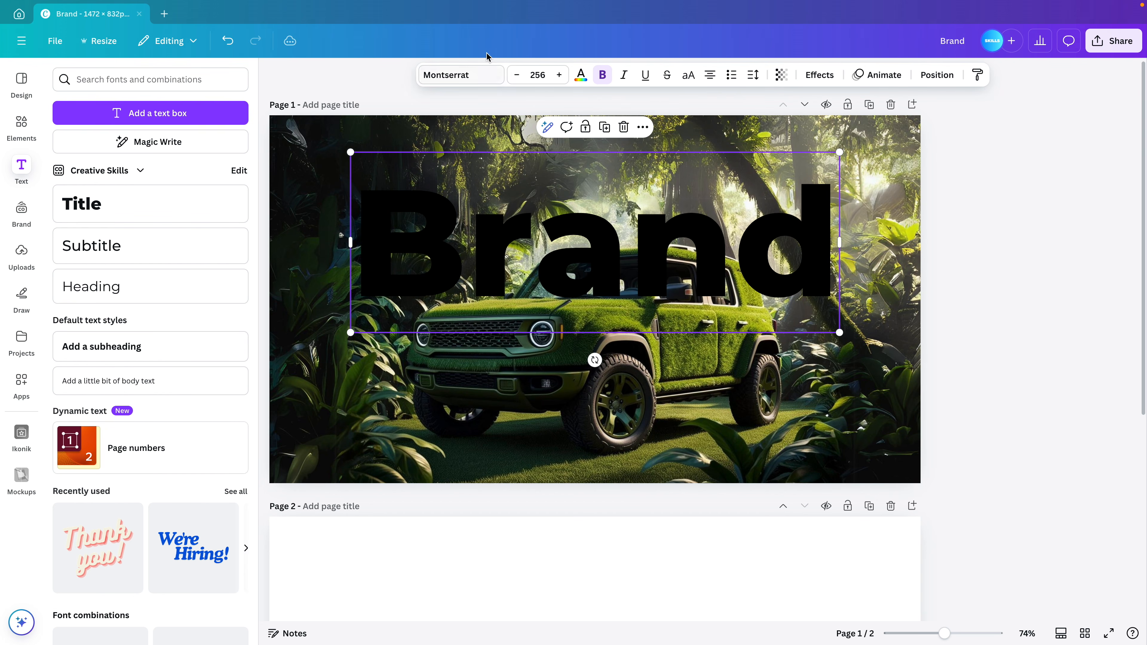
{"action": "left_click", "coordinate": [581, 74]}
{"action": "left_click", "coordinate": [100, 363]}
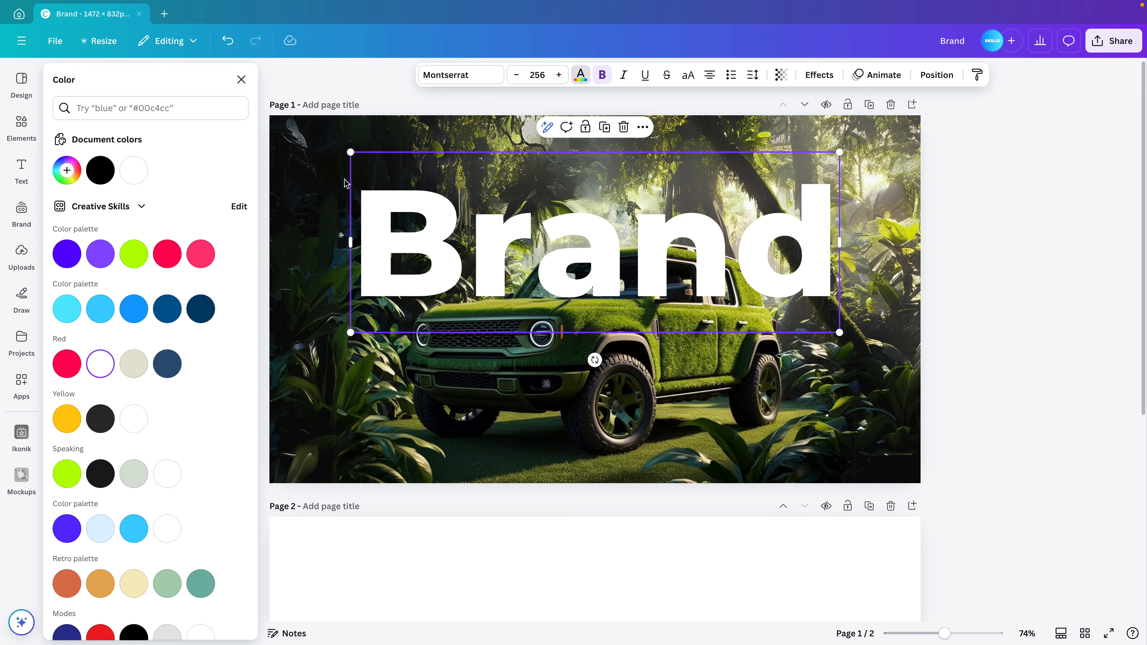
{"action": "left_click", "coordinate": [461, 77]}
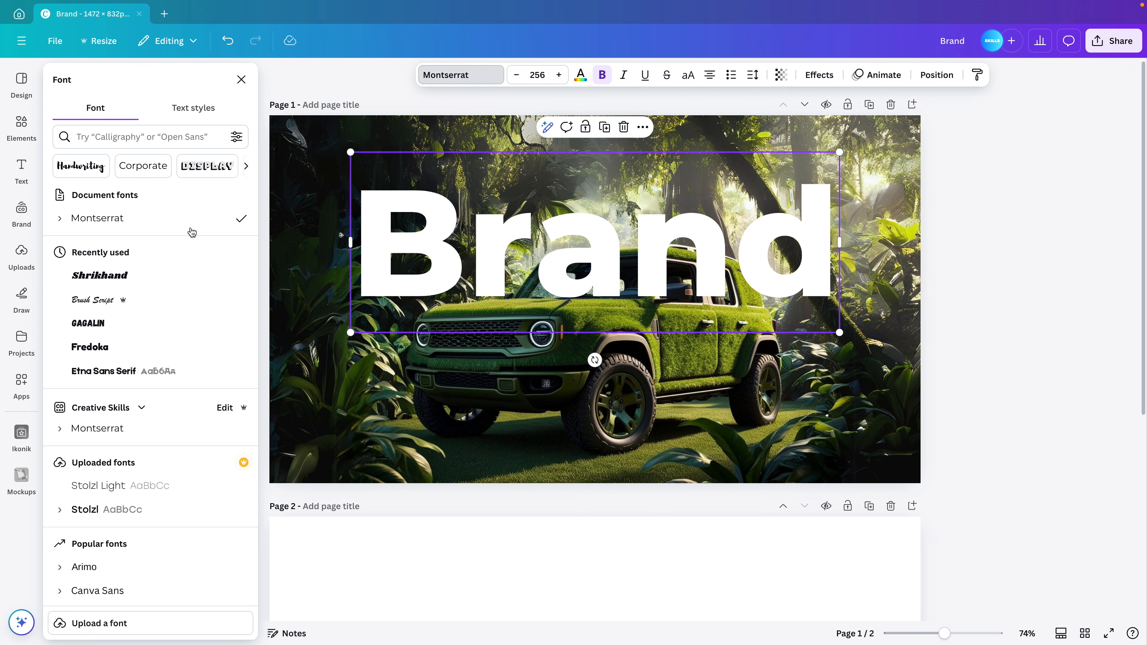
Switch the headline font to Shrikhand after trying Gagalin, then enlarge and reposition it above the car
{"action": "scroll", "coordinate": [180, 429], "scroll_direction": "down", "scroll_amount": 10}
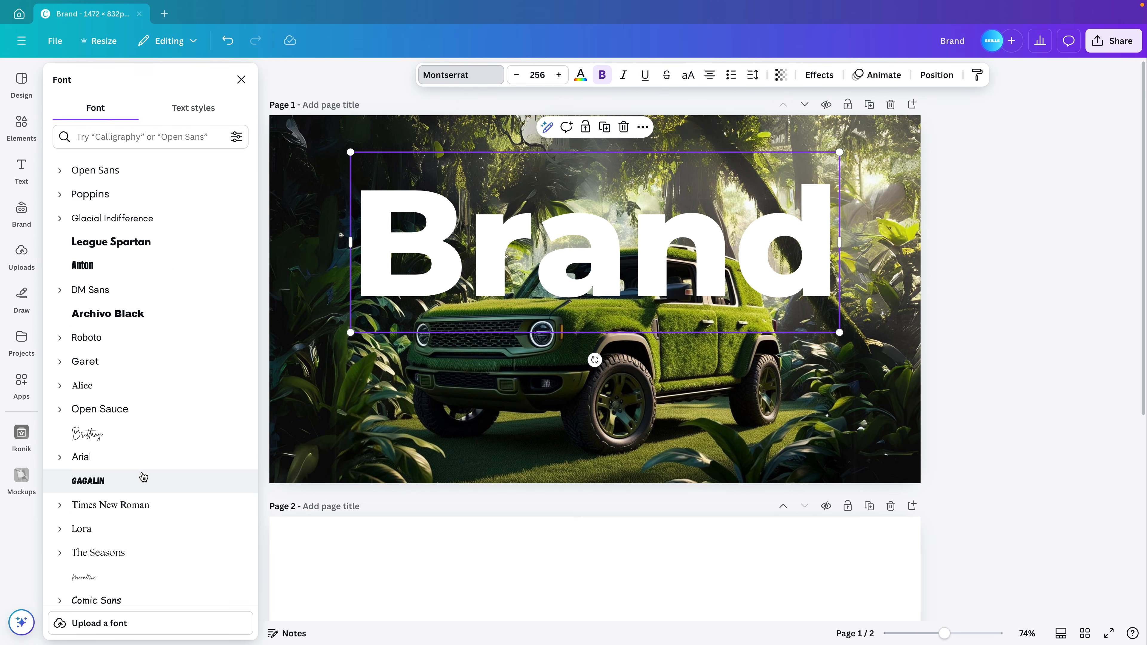
{"action": "left_click", "coordinate": [141, 479]}
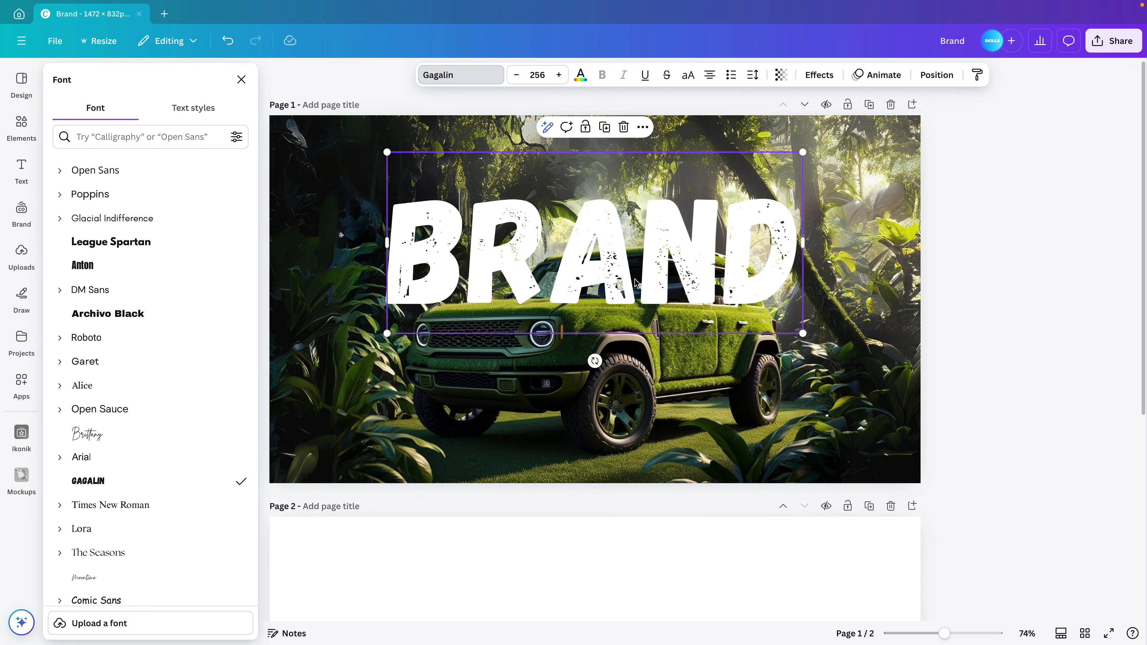
{"action": "scroll", "coordinate": [174, 424], "scroll_direction": "down", "scroll_amount": 3}
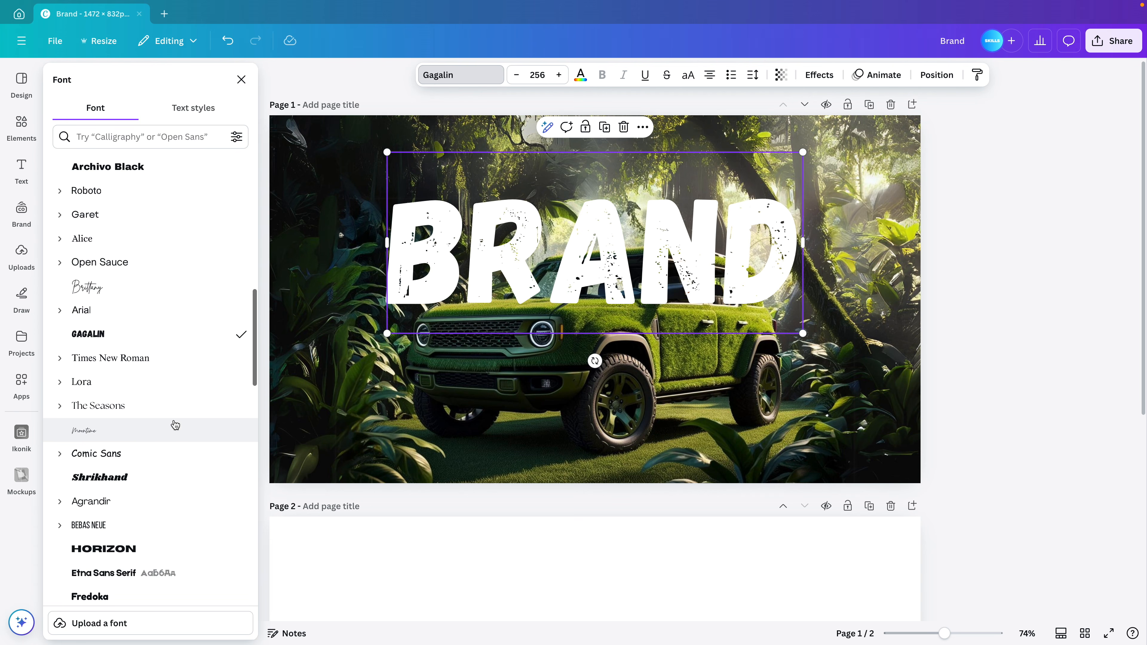
{"action": "left_click", "coordinate": [143, 476]}
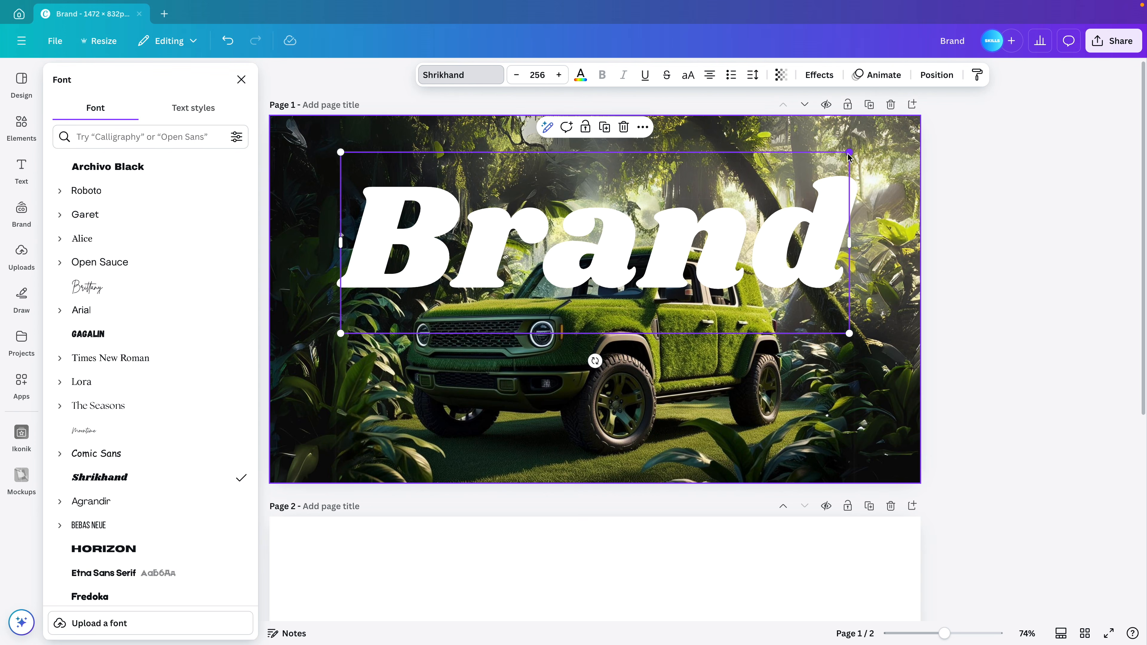
{"action": "key", "text": "Escape"}
{"action": "mouse_move", "coordinate": [721, 241]}
{"action": "left_mouse_down"}
{"action": "mouse_move", "coordinate": [735, 235]}
{"action": "mouse_move", "coordinate": [722, 224]}
{"action": "left_mouse_up"}
{"action": "mouse_move", "coordinate": [851, 136]}
{"action": "left_mouse_down"}
{"action": "mouse_move", "coordinate": [881, 127]}
{"action": "mouse_move", "coordinate": [872, 130]}
{"action": "left_mouse_up"}
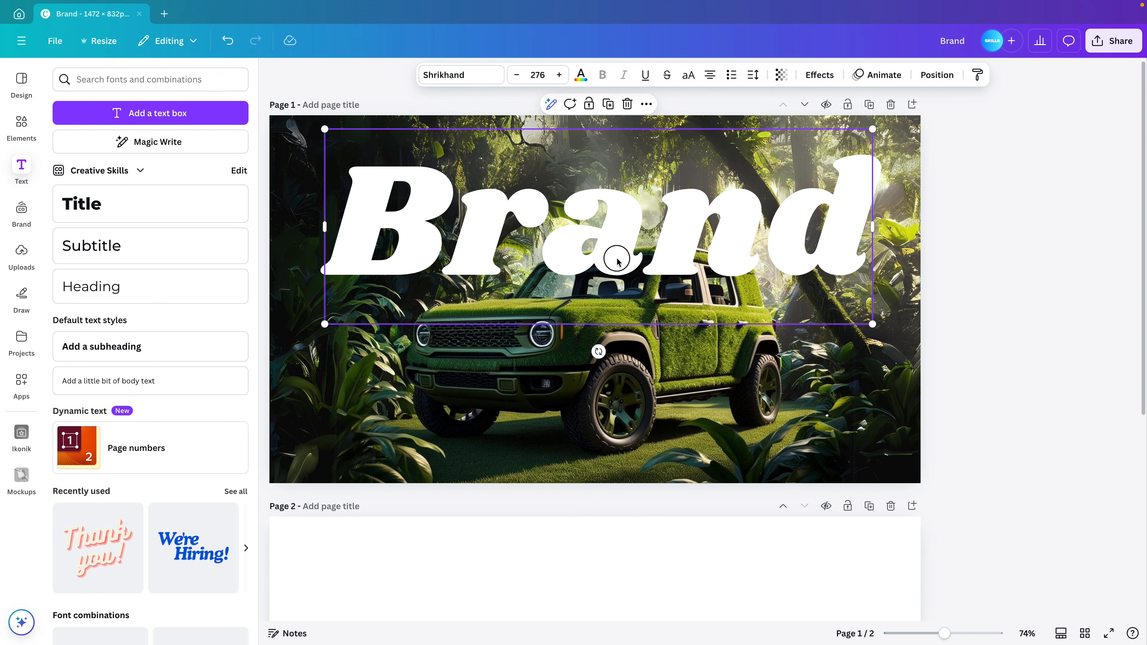
{"action": "left_click_drag", "start_coordinate": [614, 260], "coordinate": [612, 263]}
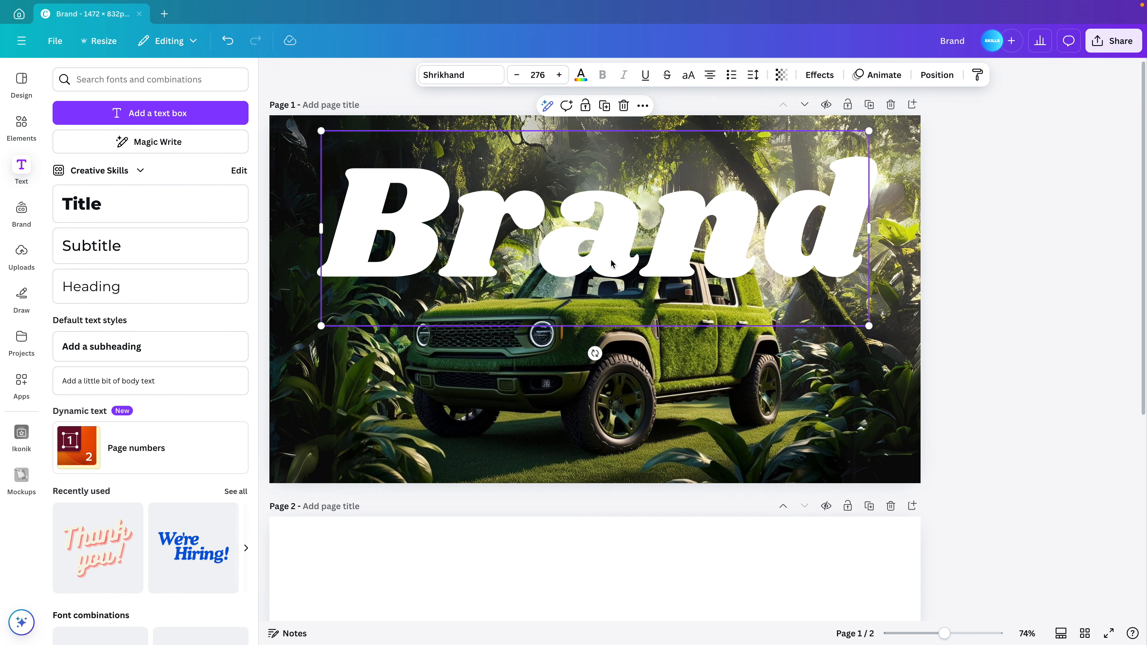
Make the headline all-caps BRAND, shrink it slightly and centre it on the page
{"action": "left_click", "coordinate": [1024, 300]}
{"action": "double_click", "coordinate": [685, 217]}
{"action": "key", "text": "super+a"}
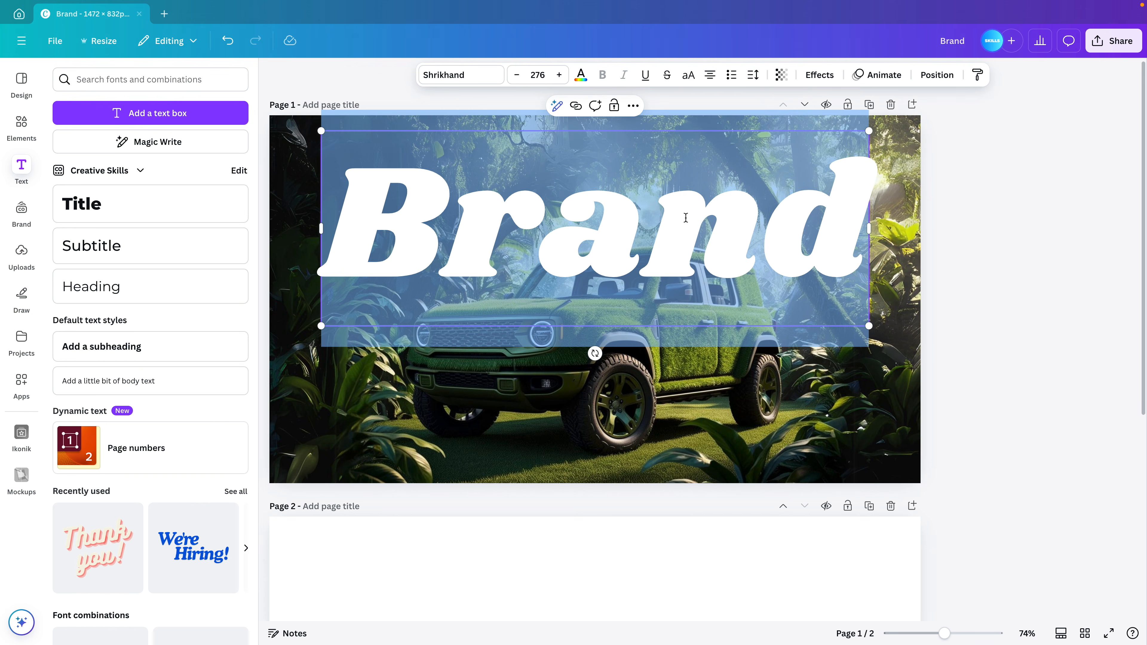
{"action": "left_click", "coordinate": [688, 75]}
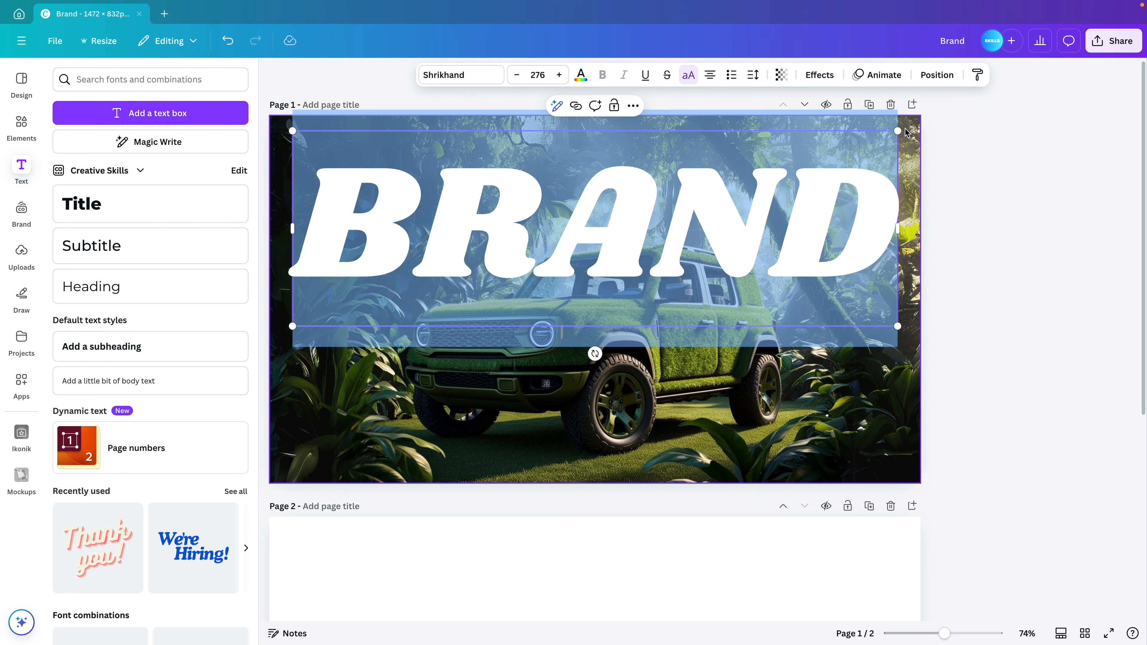
{"action": "left_click_drag", "start_coordinate": [897, 132], "coordinate": [873, 139]}
{"action": "left_click", "coordinate": [995, 215]}
{"action": "left_click_drag", "start_coordinate": [801, 216], "coordinate": [802, 222]}
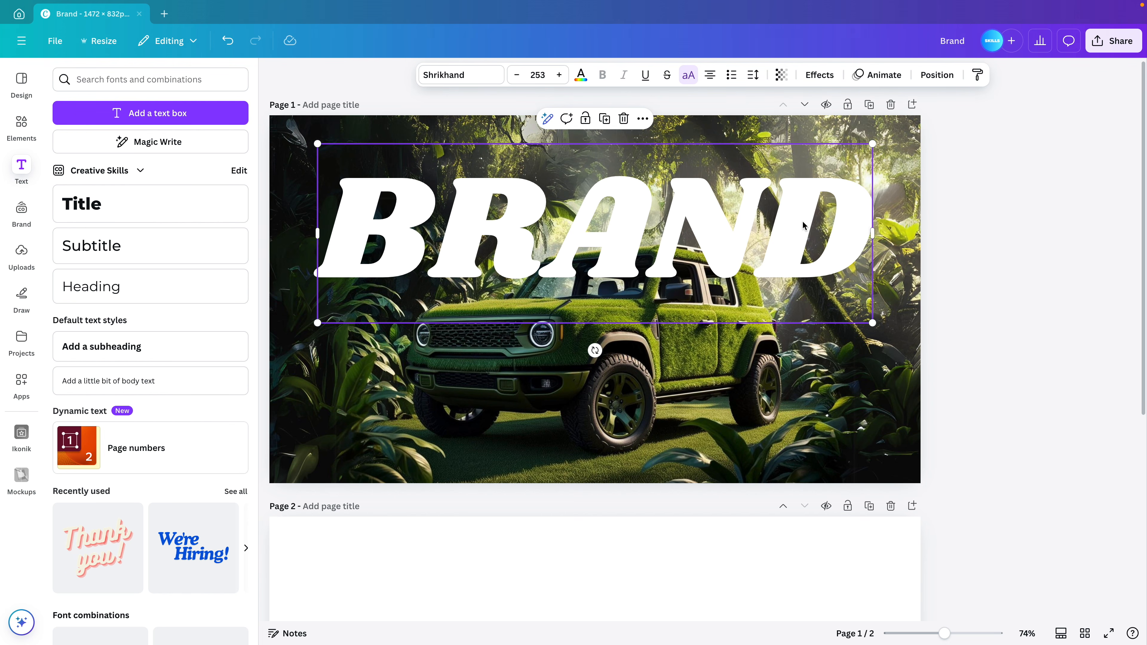
{"action": "left_click", "coordinate": [1019, 276]}
{"action": "left_click", "coordinate": [273, 77]}
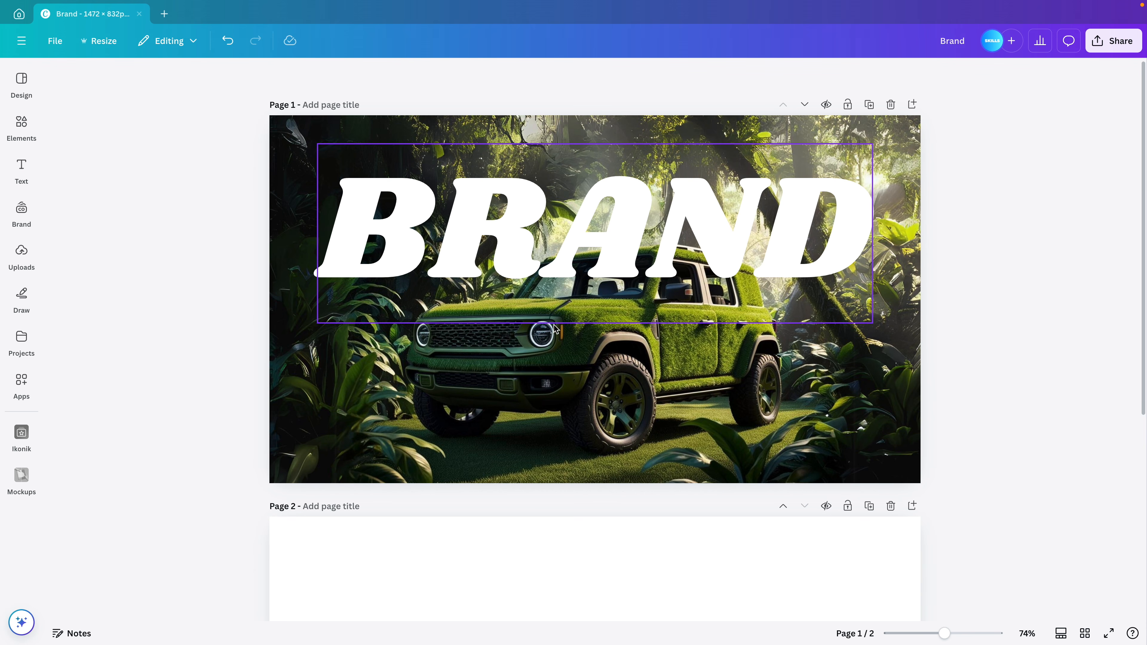
{"action": "scroll", "coordinate": [553, 324], "scroll_direction": "down", "scroll_amount": 6}
Paste the cut-out SUV from page 2 onto page 1, aligned exactly over the original car
{"action": "left_click", "coordinate": [640, 410]}
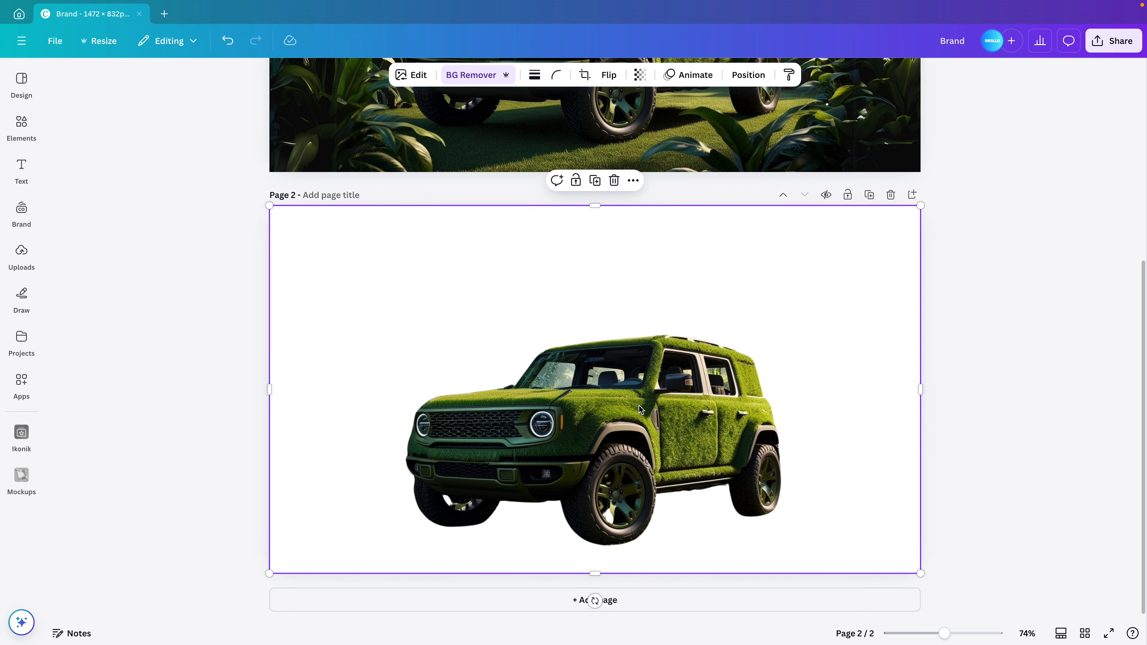
{"action": "scroll", "coordinate": [639, 405], "scroll_direction": "up", "scroll_amount": 6}
{"action": "left_click", "coordinate": [820, 375]}
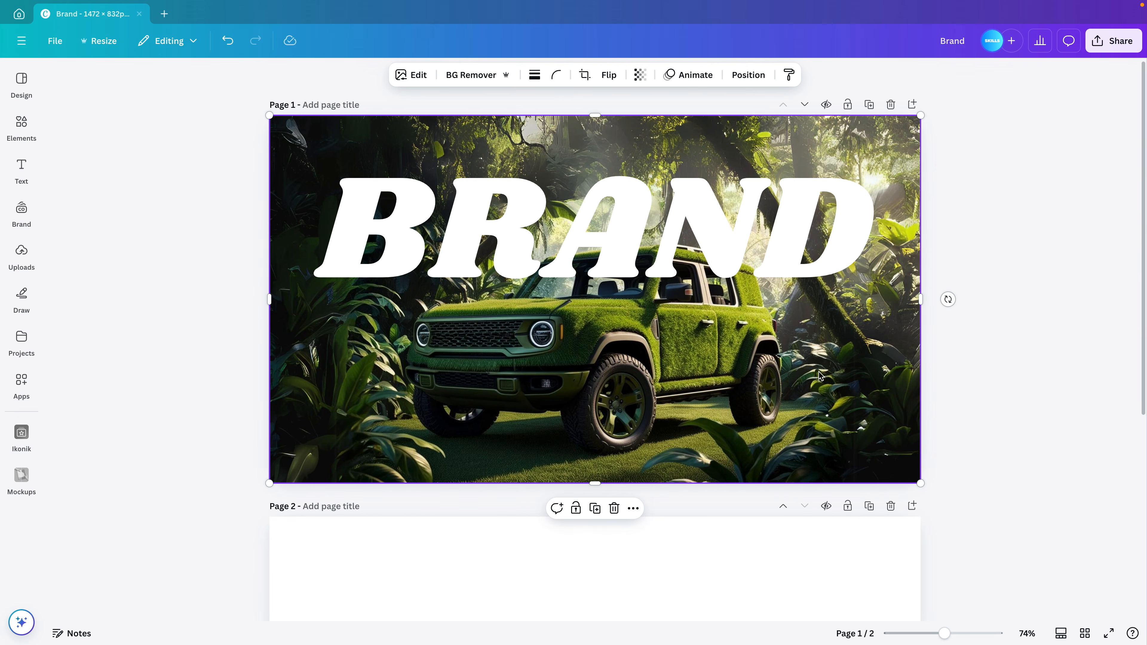
{"action": "key", "text": "ctrl+v"}
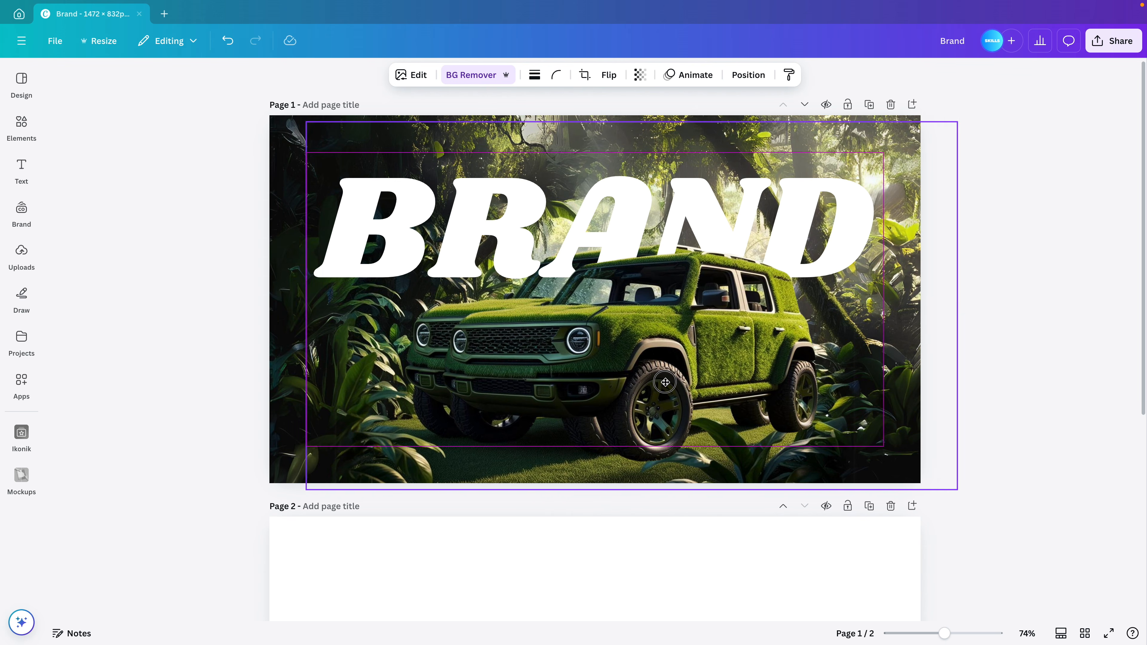
{"action": "left_click_drag", "start_coordinate": [665, 382], "coordinate": [629, 376]}
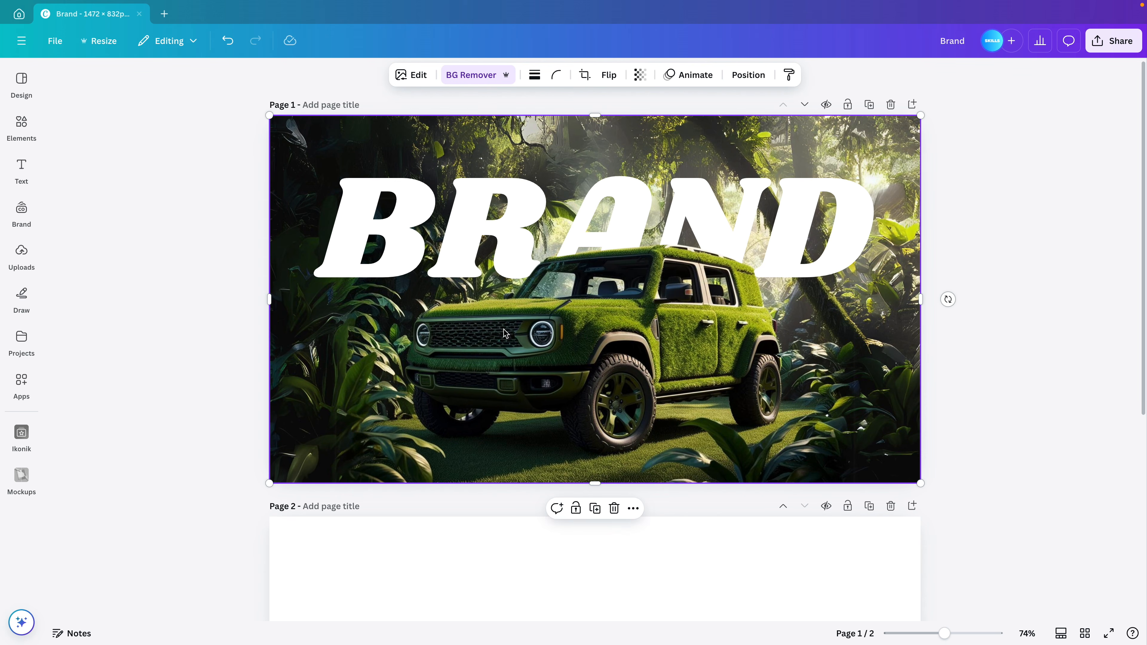
{"action": "left_click", "coordinate": [1028, 315]}
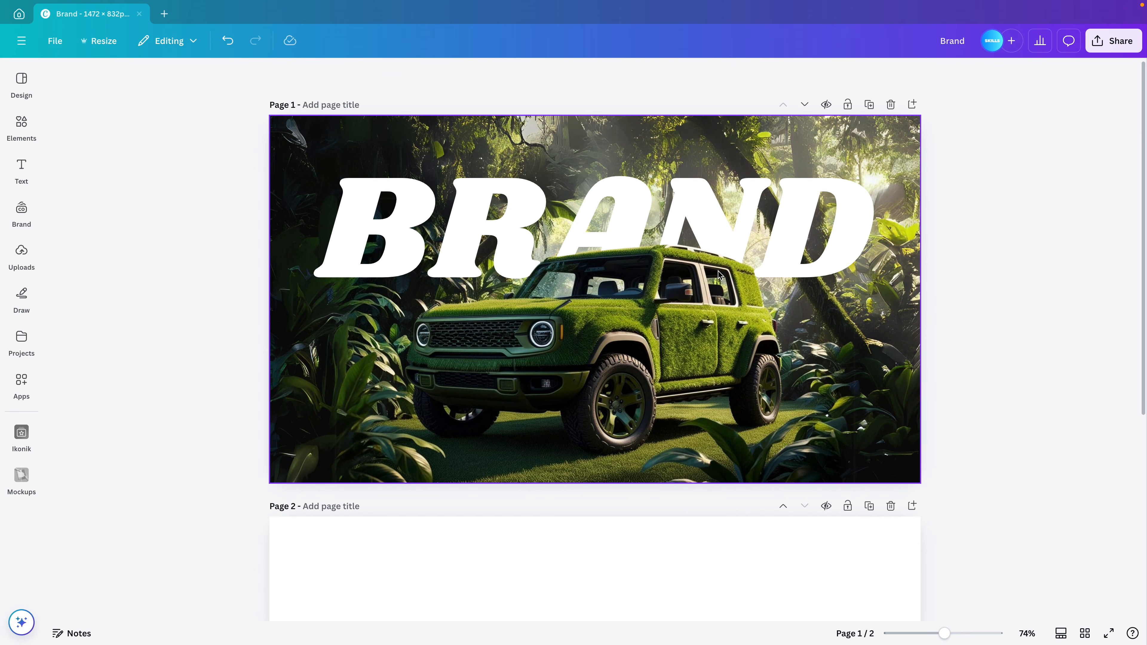
{"action": "left_click", "coordinate": [580, 348]}
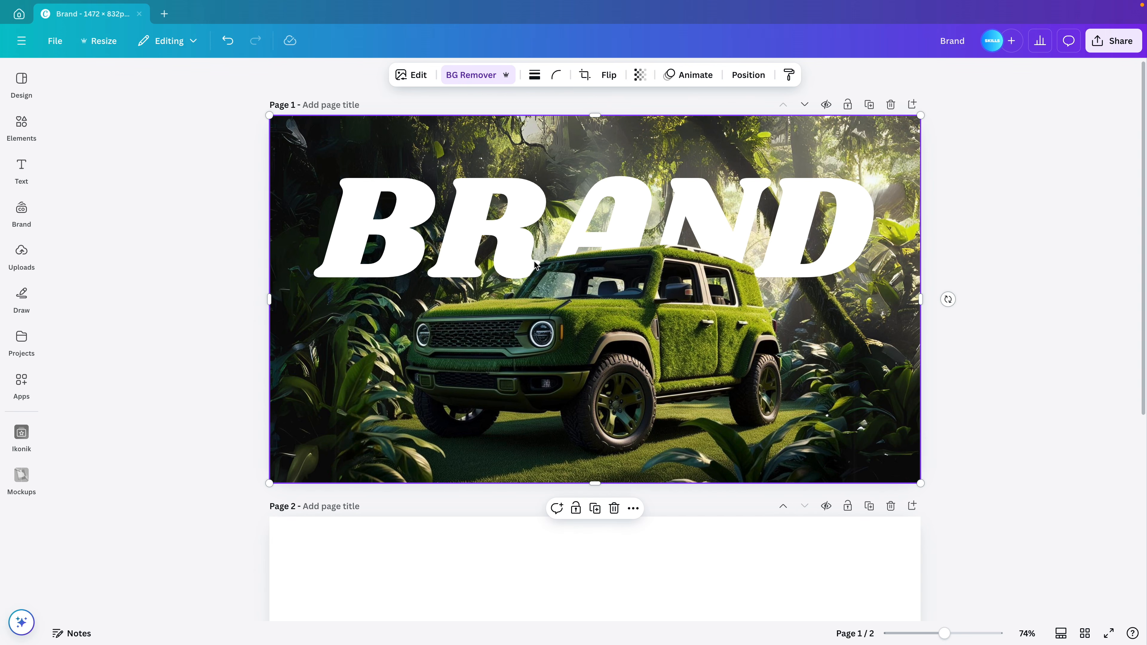
{"action": "left_click", "coordinate": [406, 80]}
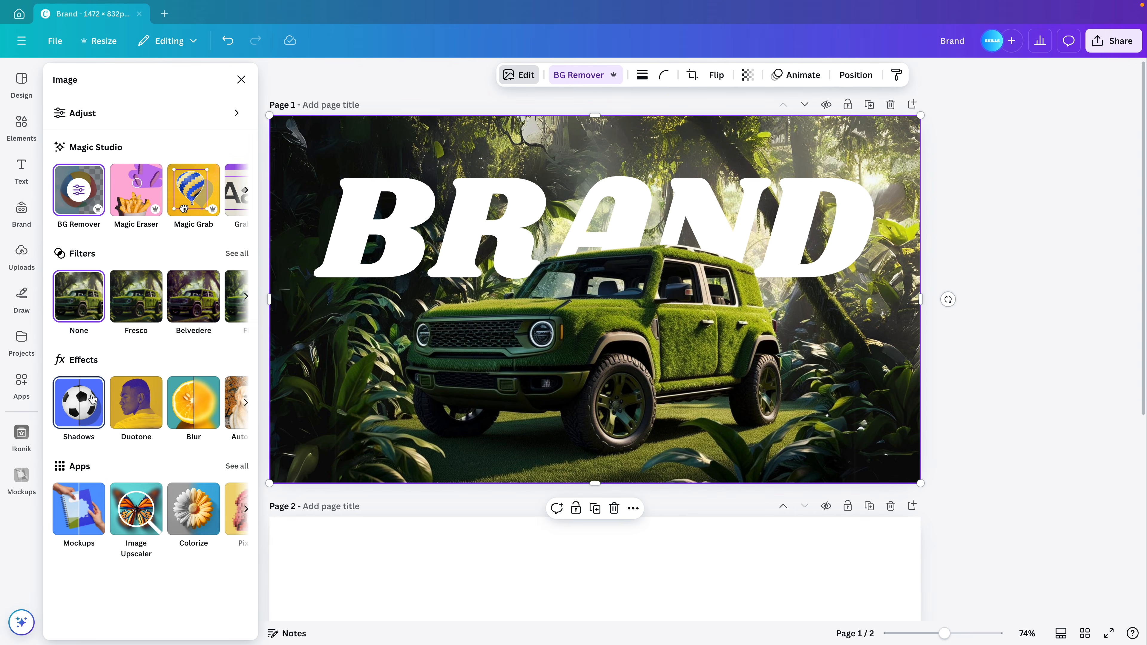
Give the car a Drop shadow with blur 37, angle 100 and distance 15
{"action": "left_click", "coordinate": [91, 400]}
{"action": "left_click", "coordinate": [150, 235]}
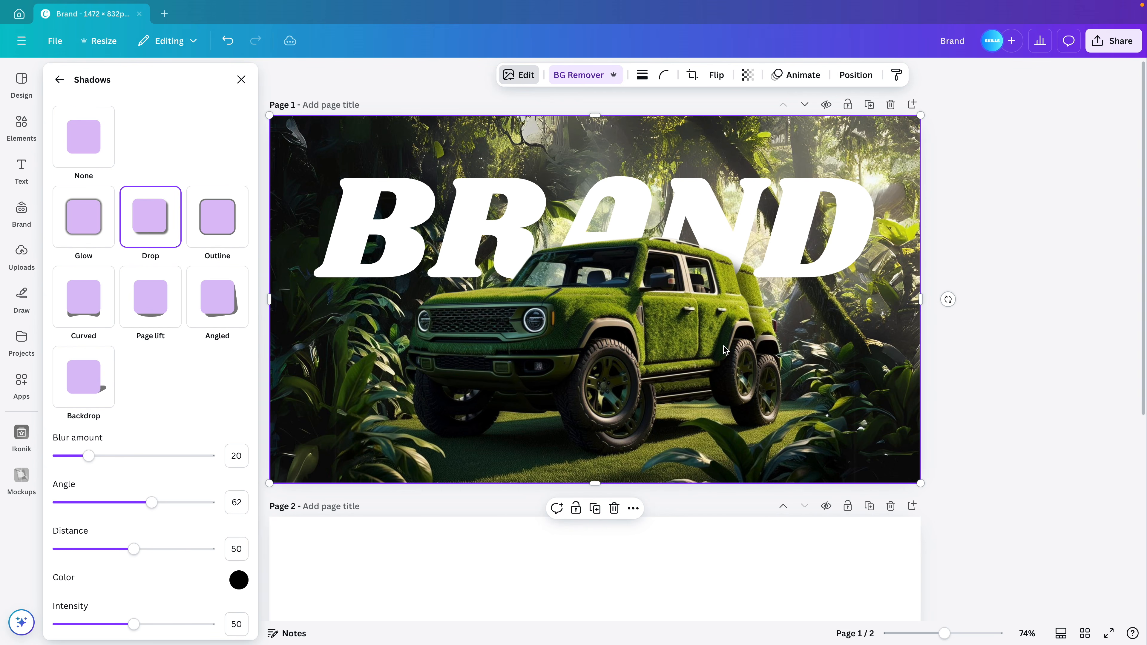
{"action": "left_click_drag", "start_coordinate": [90, 455], "coordinate": [103, 456]}
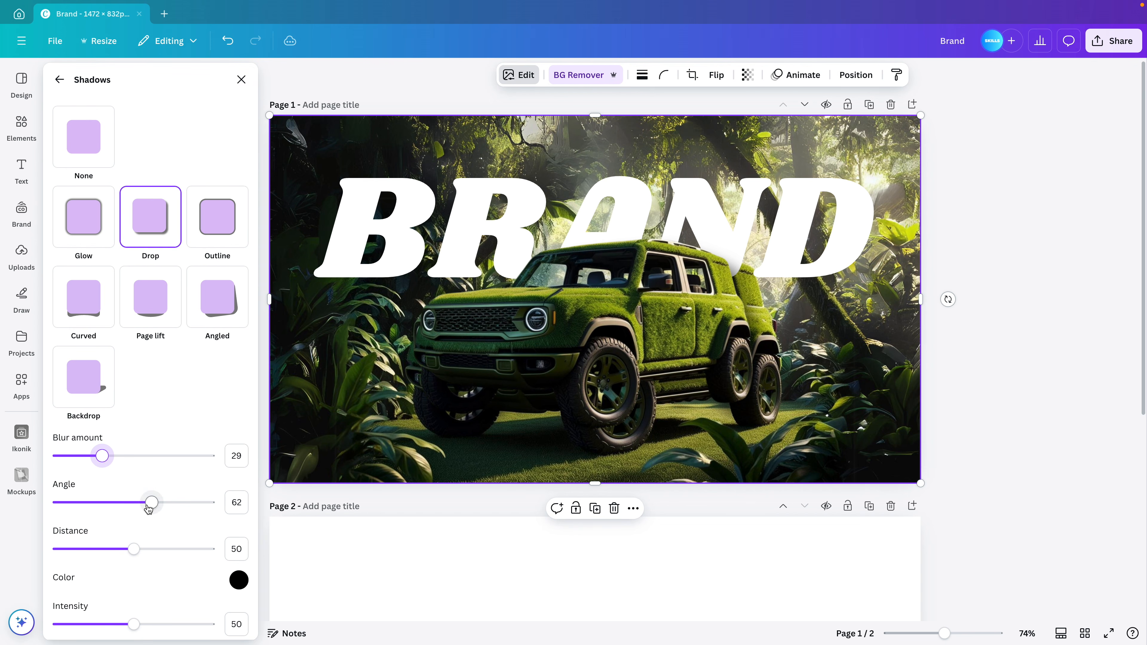
{"action": "left_click_drag", "start_coordinate": [148, 508], "coordinate": [224, 538]}
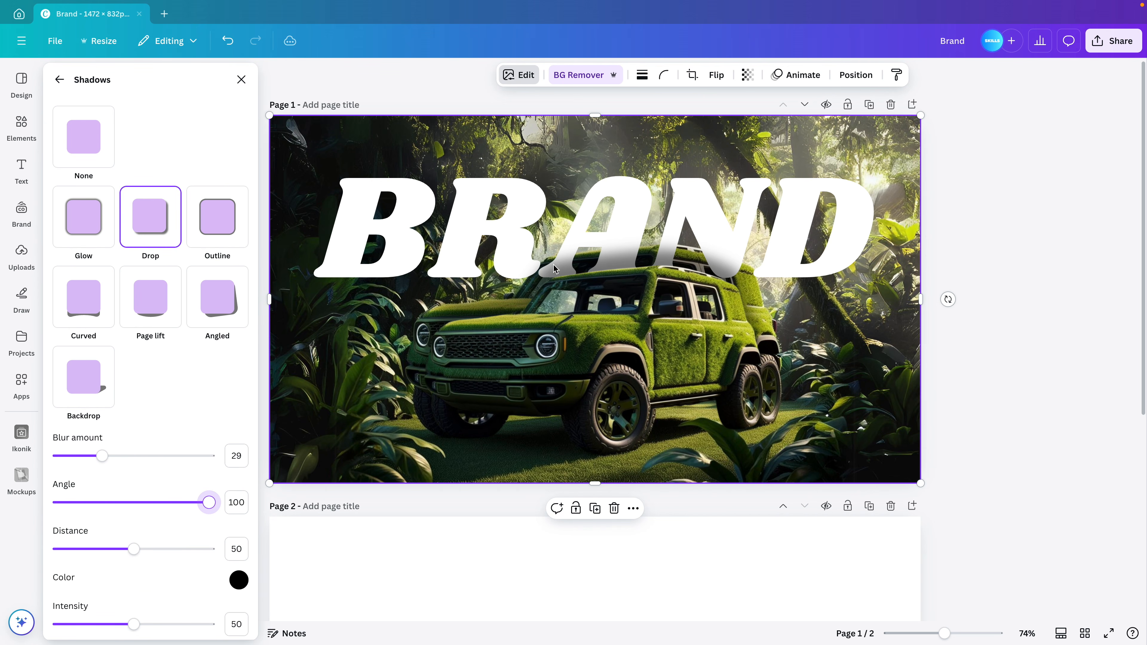
{"action": "mouse_move", "coordinate": [102, 456]}
{"action": "left_mouse_down"}
{"action": "mouse_move", "coordinate": [71, 456]}
{"action": "mouse_move", "coordinate": [115, 459]}
{"action": "left_mouse_up"}
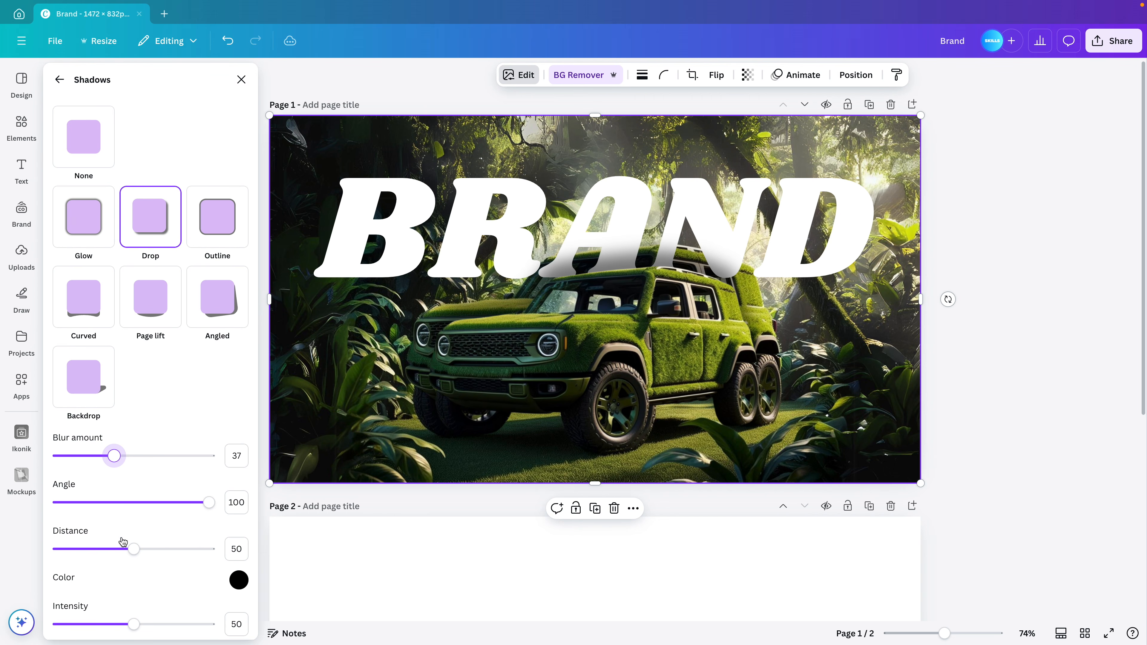
{"action": "left_click_drag", "start_coordinate": [123, 544], "coordinate": [81, 550]}
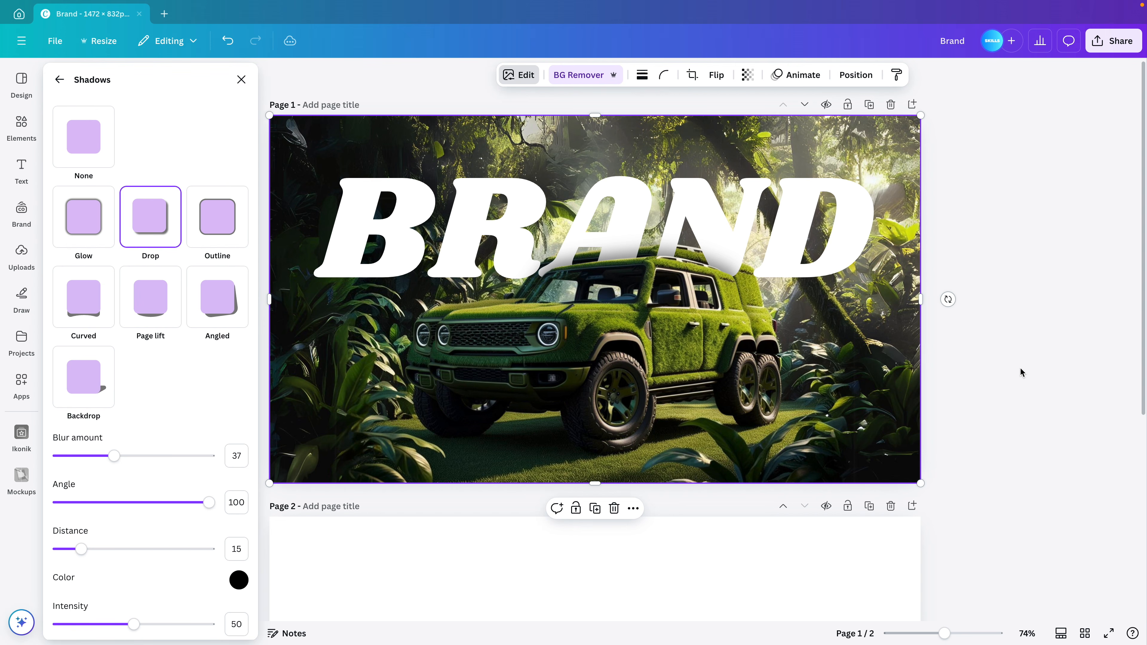
{"action": "left_click", "coordinate": [728, 329]}
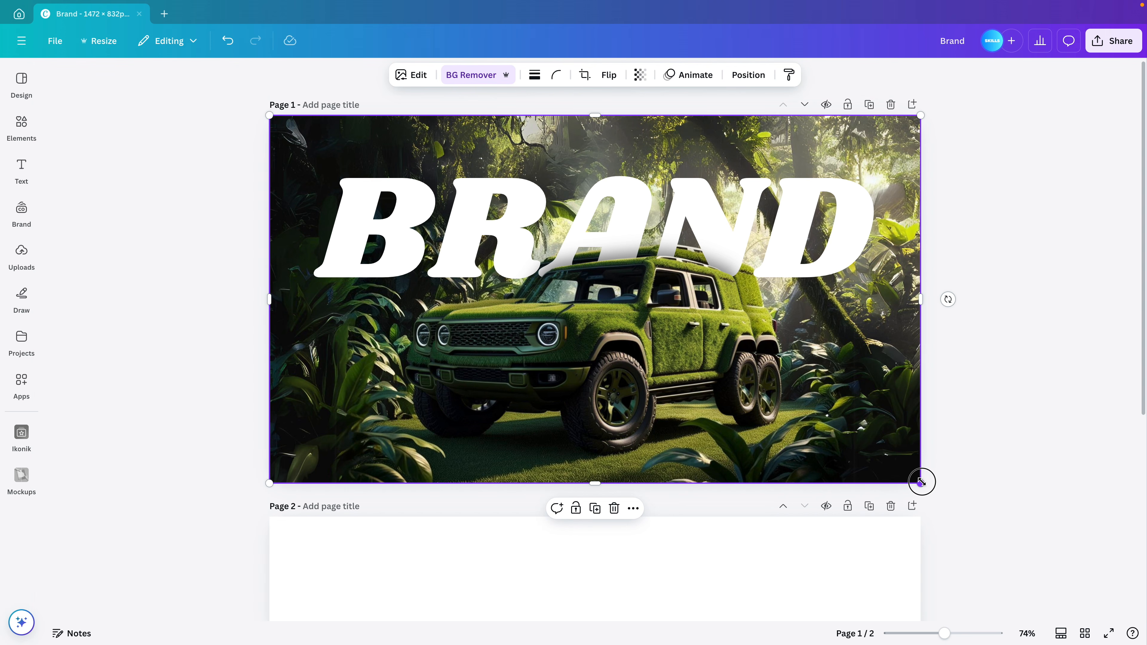
Enlarge the jungle car photo beyond the page and shift it upward
{"action": "left_click_drag", "start_coordinate": [921, 482], "coordinate": [973, 512]}
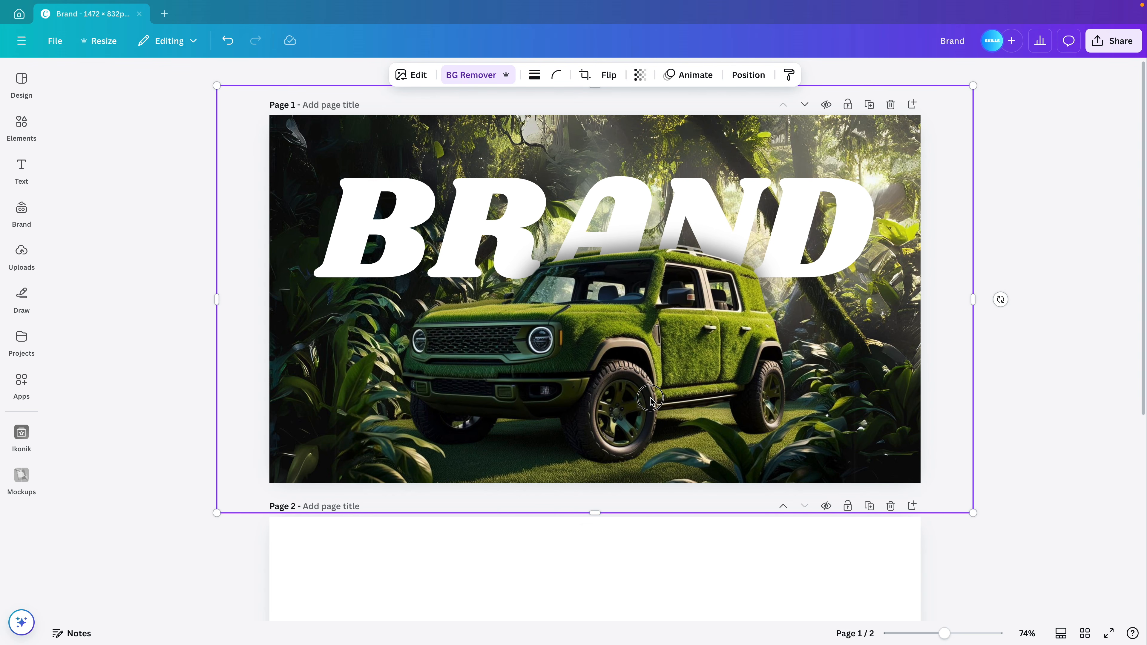
{"action": "left_click_drag", "start_coordinate": [651, 401], "coordinate": [652, 394]}
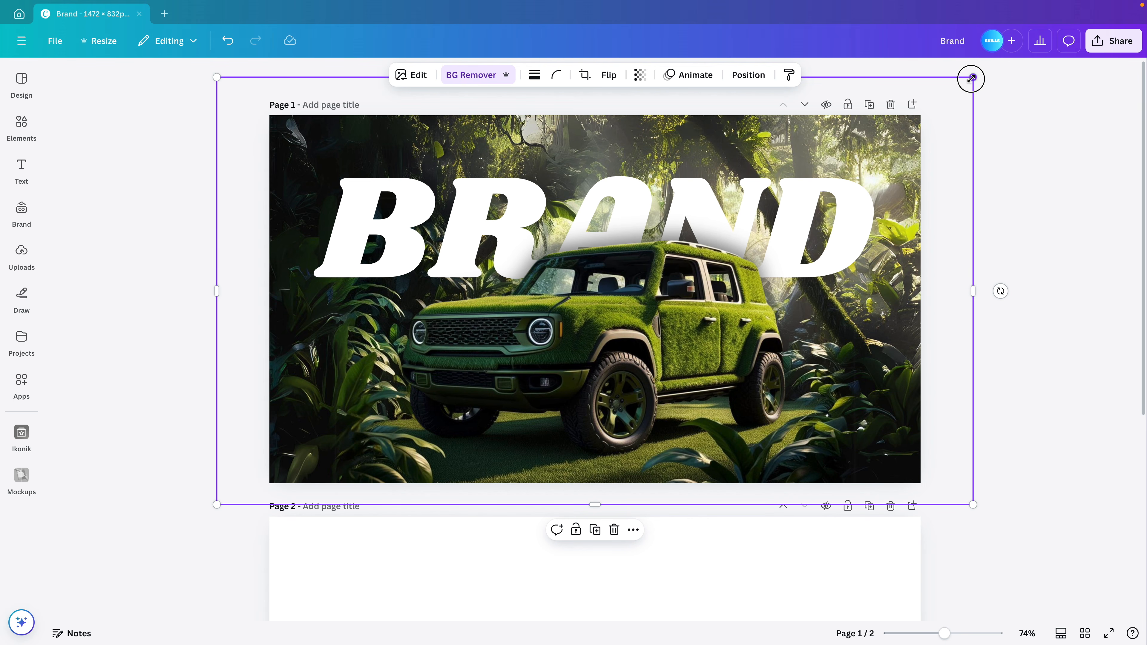
{"action": "left_click_drag", "start_coordinate": [971, 78], "coordinate": [967, 81]}
{"action": "left_click", "coordinate": [937, 214]}
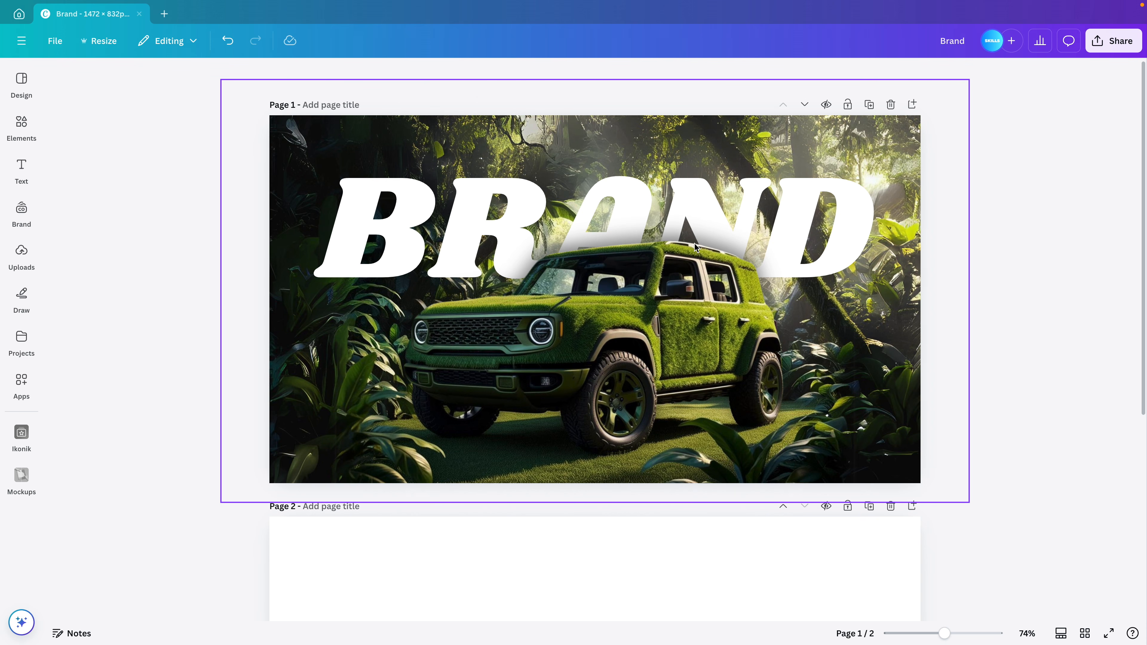
{"action": "left_click", "coordinate": [857, 186]}
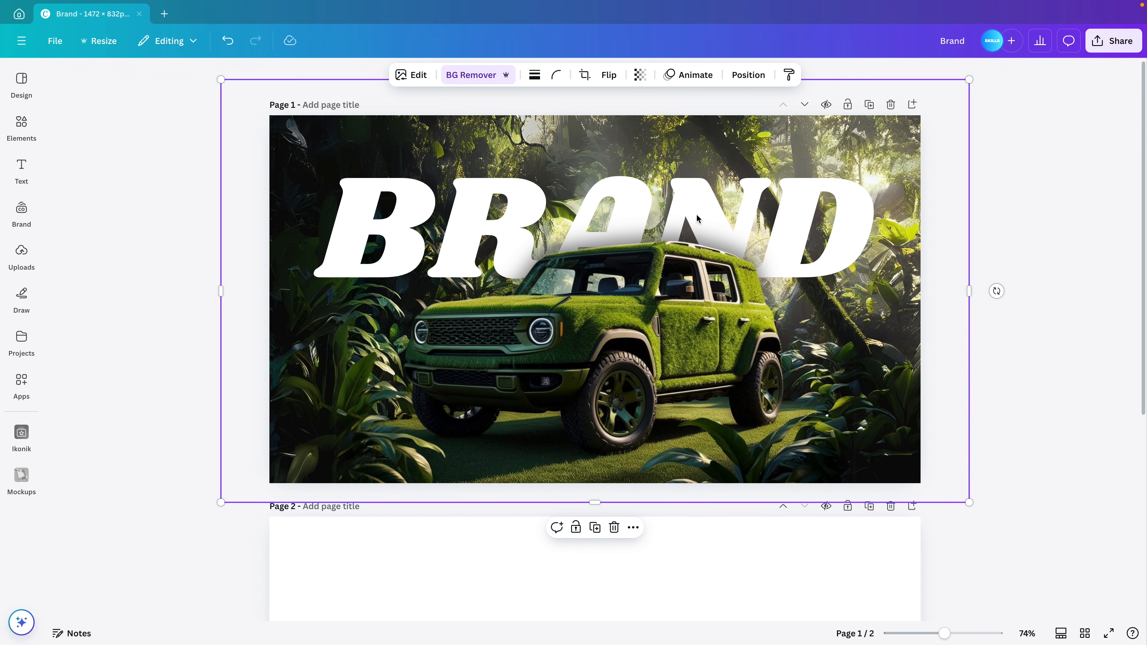
Crop the photo's left, bottom, right and top edges back to the page
{"action": "left_click_drag", "start_coordinate": [220, 292], "coordinate": [270, 292]}
{"action": "left_click_drag", "start_coordinate": [620, 499], "coordinate": [619, 483]}
{"action": "left_click_drag", "start_coordinate": [969, 282], "coordinate": [922, 284]}
{"action": "scroll", "coordinate": [921, 284], "scroll_direction": "down", "scroll_amount": 2}
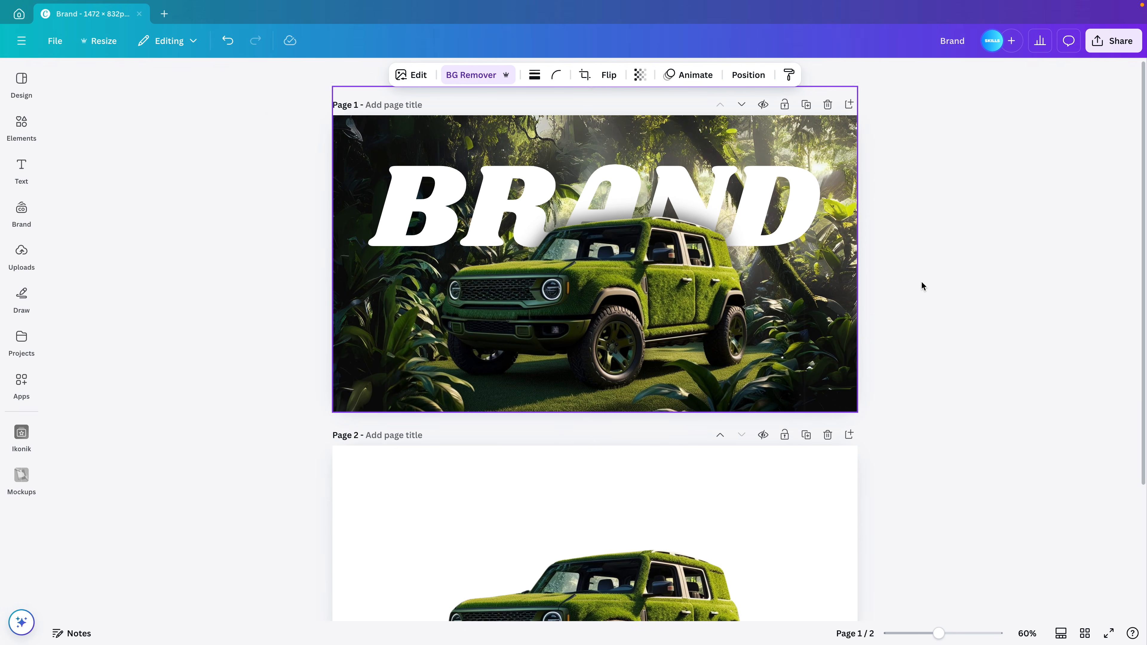
{"action": "left_click_drag", "start_coordinate": [599, 90], "coordinate": [639, 187]}
{"action": "scroll", "coordinate": [1009, 141], "scroll_direction": "up", "scroll_amount": 1}
Leave the car picture in place, undoing two accidental moves of it
{"action": "left_click", "coordinate": [1010, 141]}
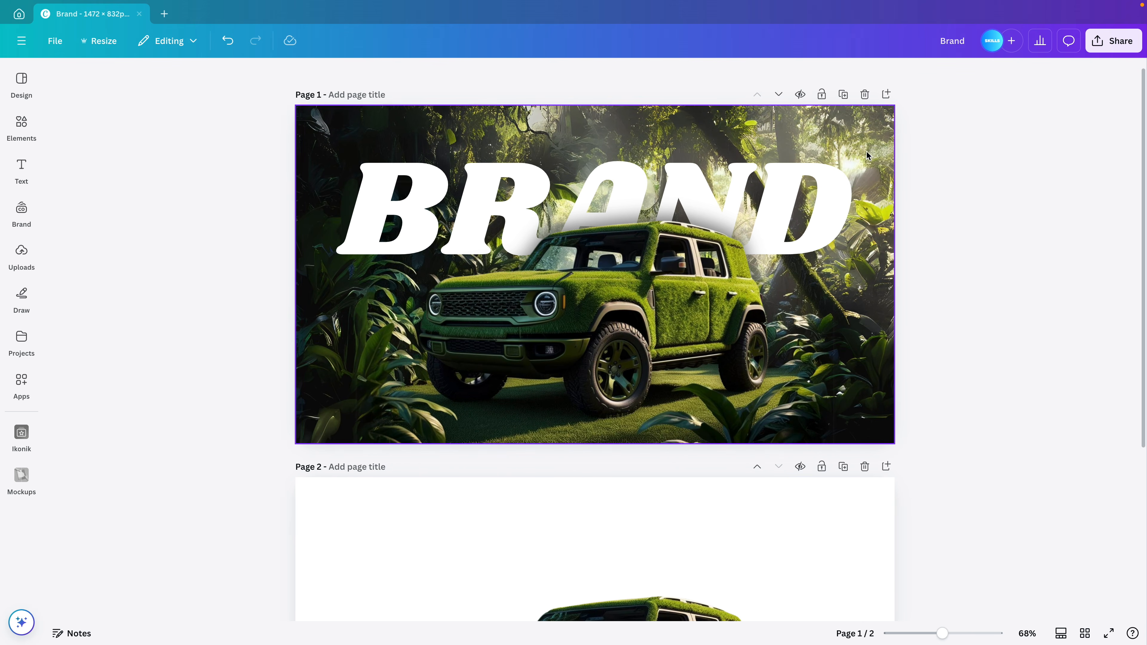
{"action": "left_click", "coordinate": [693, 321]}
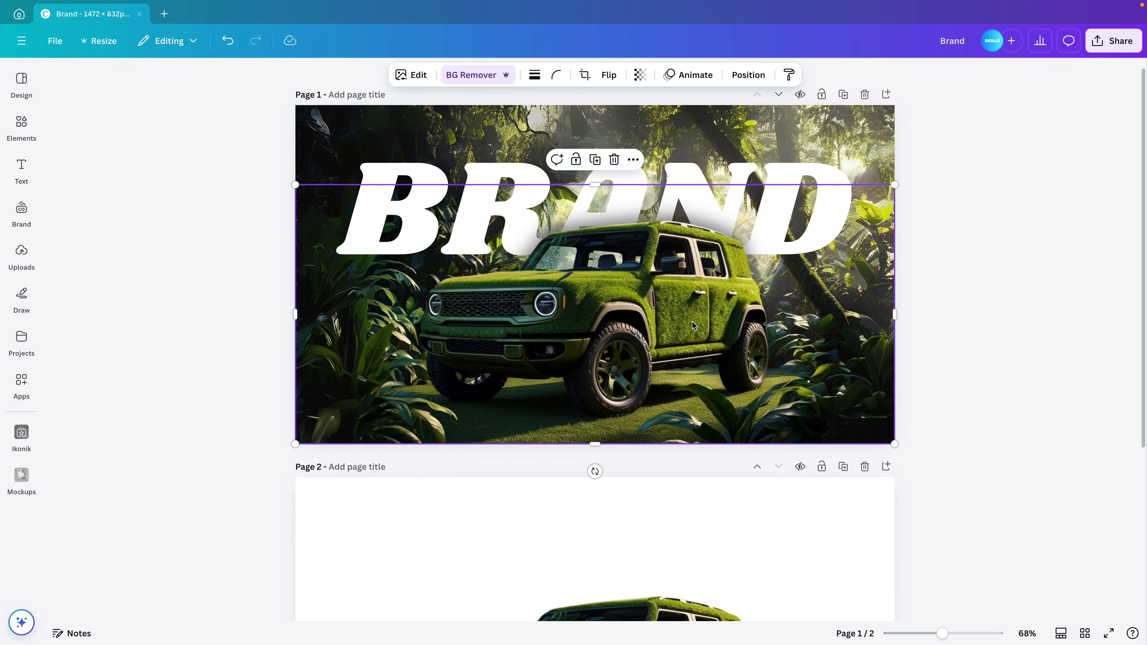
{"action": "left_click_drag", "start_coordinate": [685, 317], "coordinate": [752, 338]}
{"action": "key", "text": "super+z"}
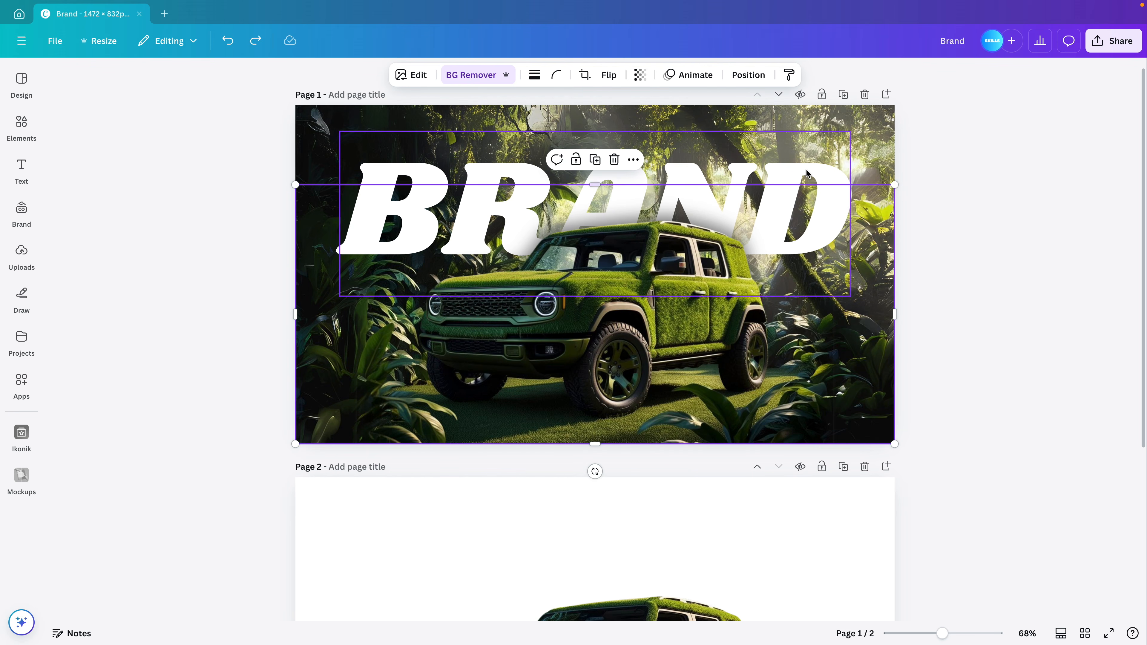
{"action": "left_click", "coordinate": [840, 190]}
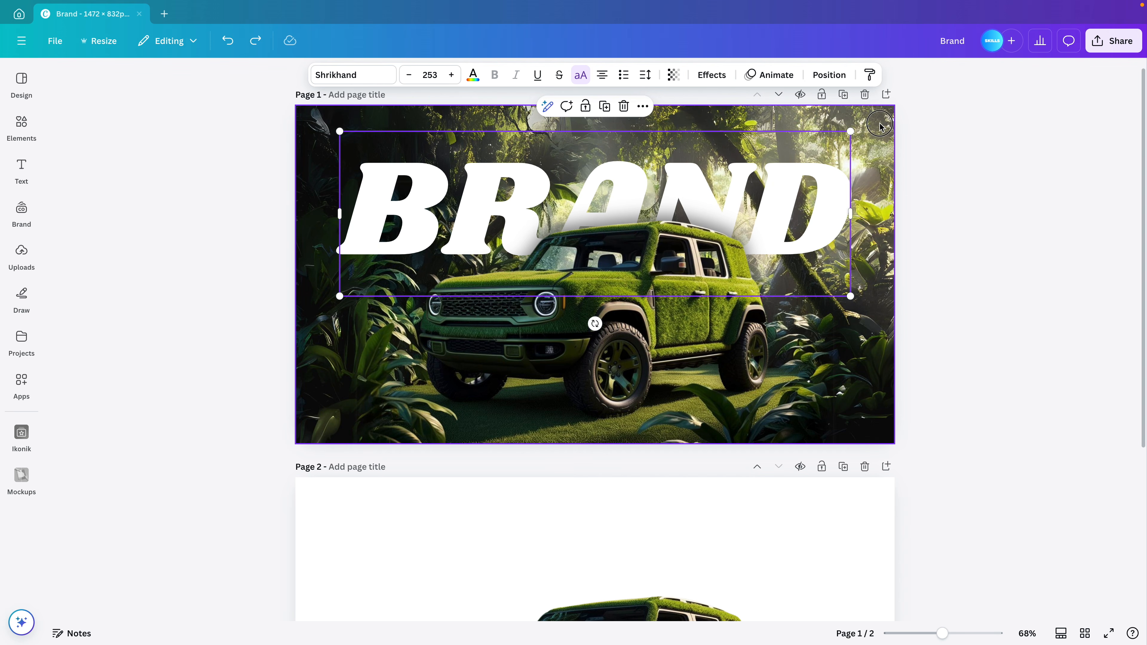
{"action": "left_click", "coordinate": [865, 127]}
{"action": "left_click_drag", "start_coordinate": [864, 127], "coordinate": [994, 177]}
{"action": "key", "text": "super+z"}
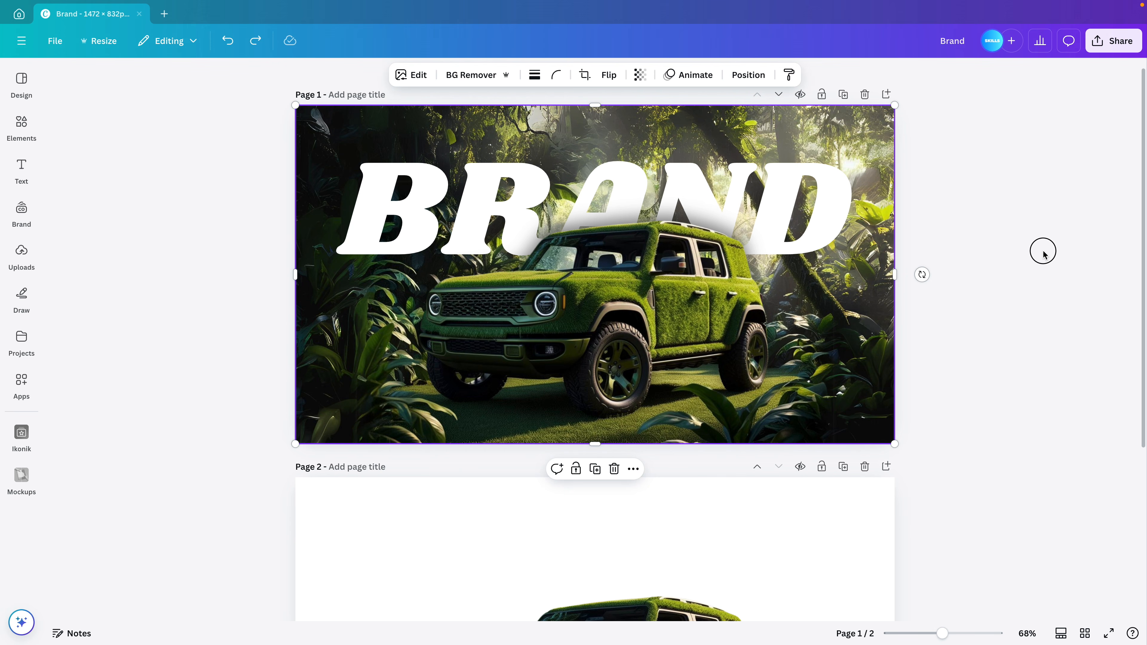
{"action": "left_click", "coordinate": [1043, 253]}
Duplicate the BRAND title, shrink the copy to about a third and place it at top centre
{"action": "left_click", "coordinate": [834, 172]}
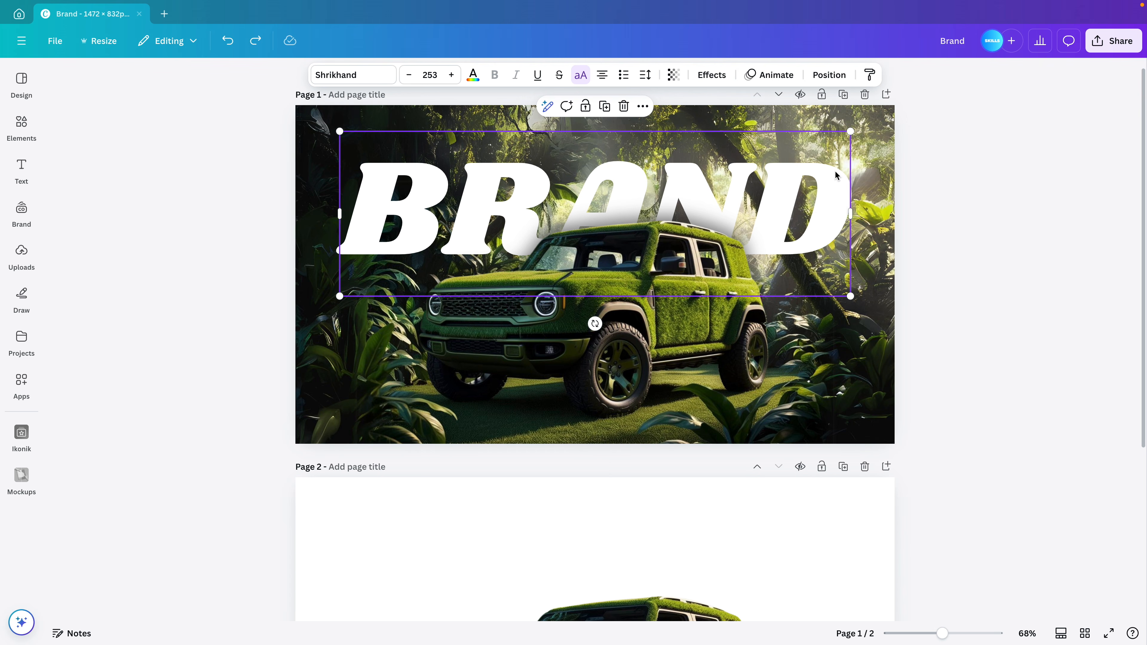
{"action": "key", "text": "super+d"}
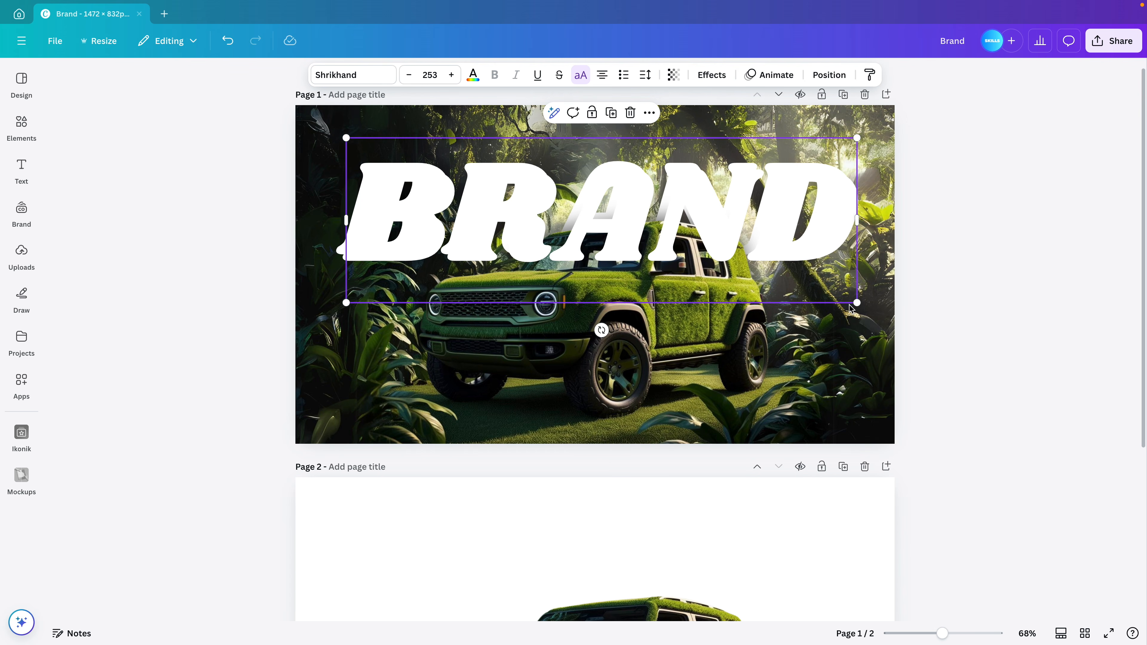
{"action": "left_click_drag", "start_coordinate": [857, 303], "coordinate": [530, 197]}
{"action": "left_click_drag", "start_coordinate": [483, 164], "coordinate": [645, 142]}
Change the small copy's text to YOUR and shrink it slightly
{"action": "double_click", "coordinate": [631, 141]}
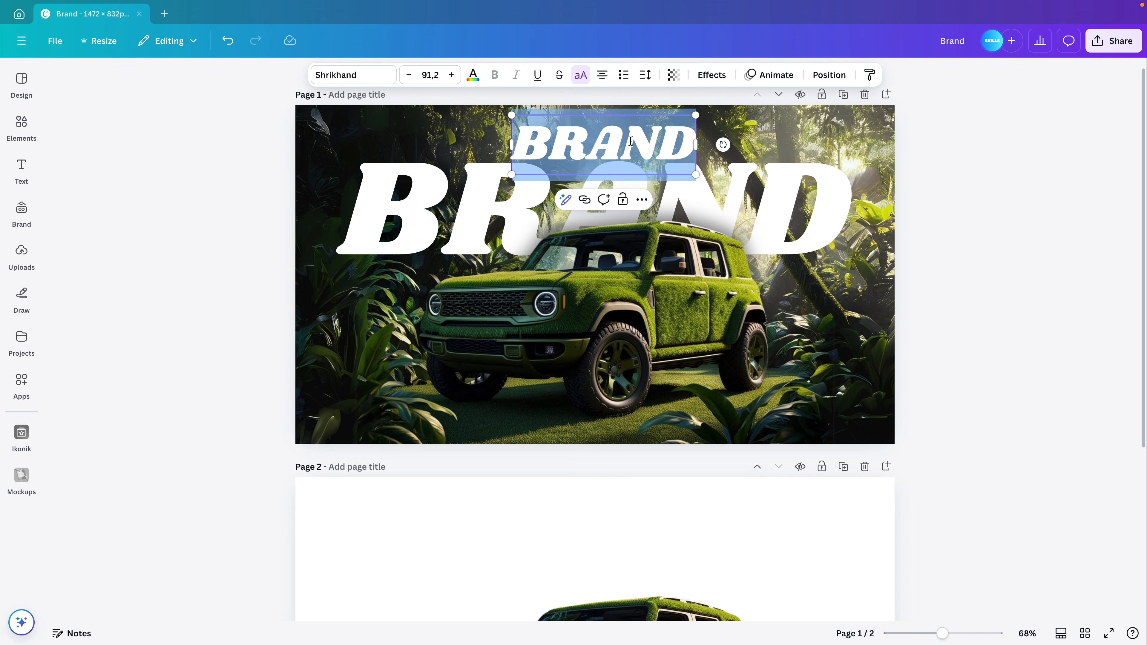
{"action": "type", "text": "YOUE"}
{"action": "key", "text": "BackSpace"}
{"action": "type", "text": "R"}
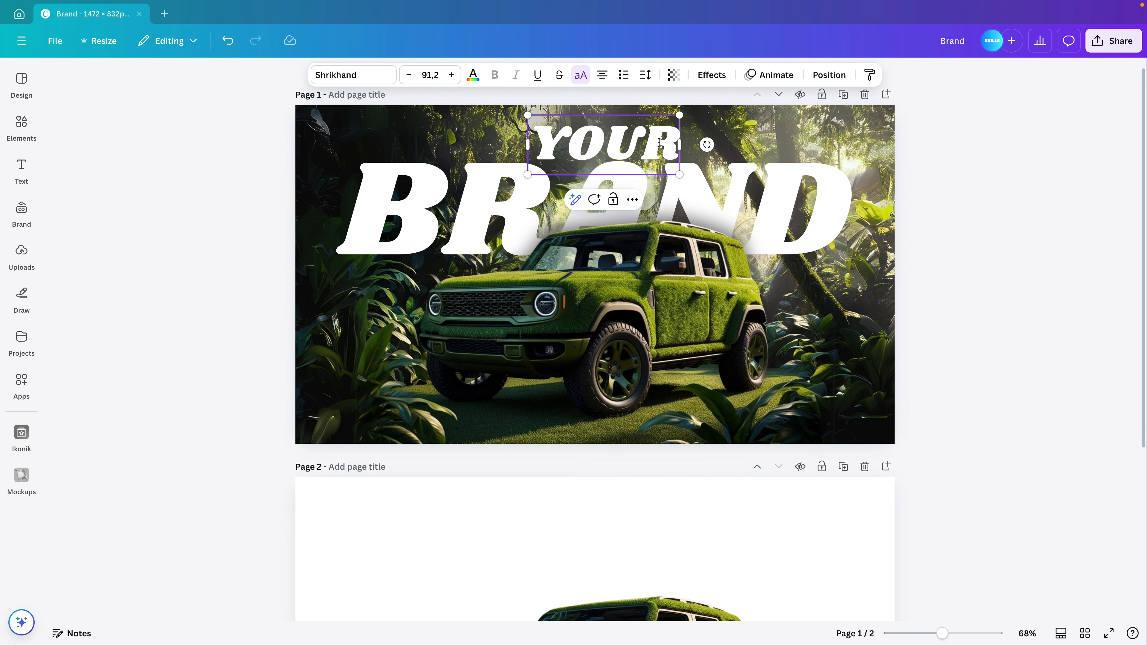
{"action": "left_click", "coordinate": [979, 218]}
{"action": "left_click", "coordinate": [656, 135]}
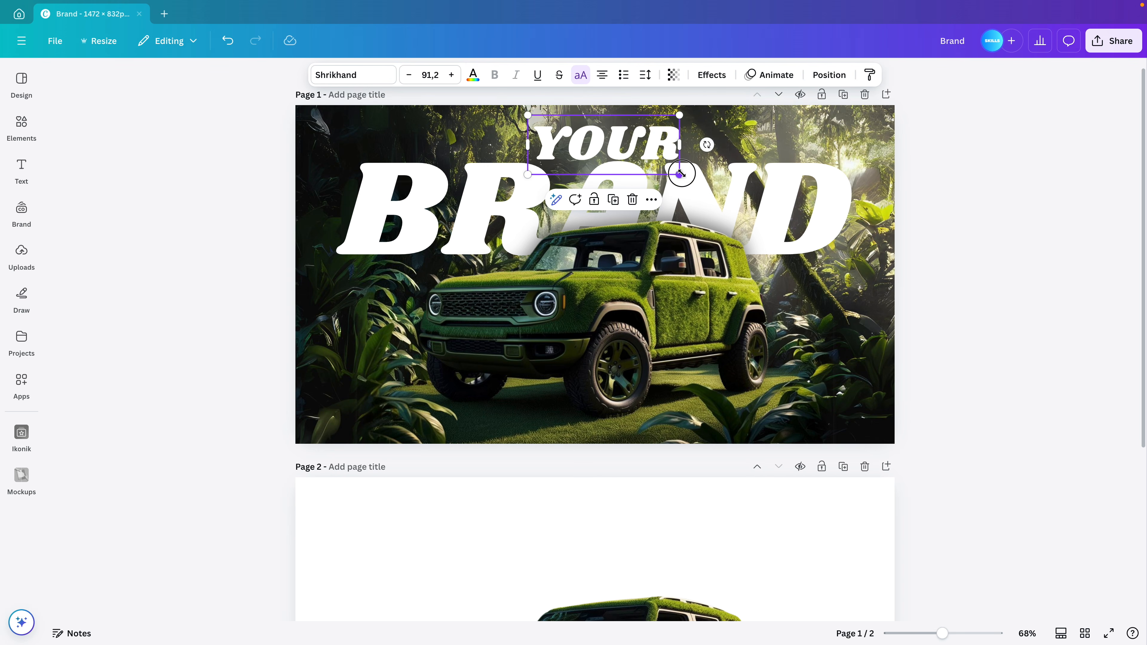
{"action": "left_click_drag", "start_coordinate": [680, 172], "coordinate": [609, 149]}
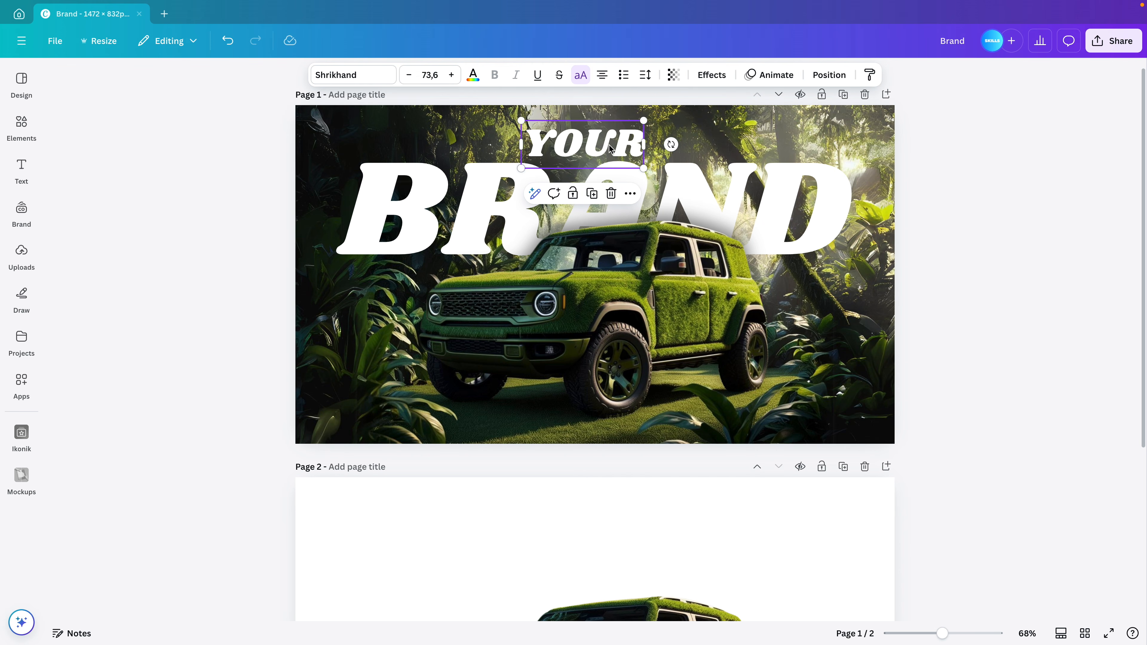
Colour YOUR lime green #b5ff00 and resize it to 80.5 above BRAND
{"action": "left_click", "coordinate": [472, 75]}
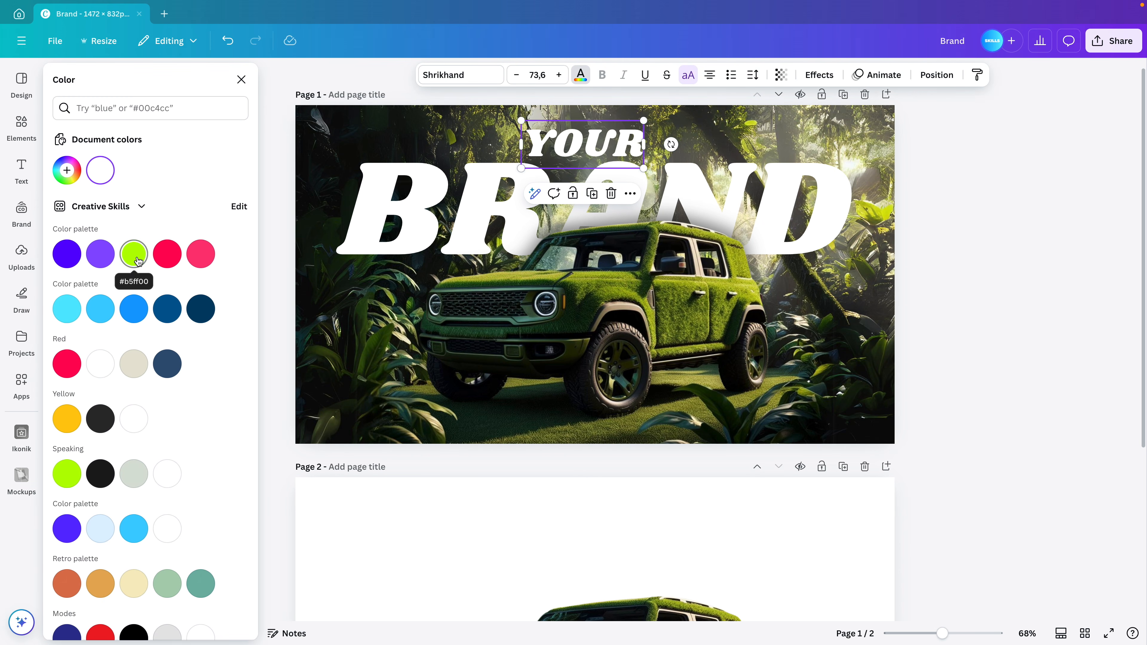
{"action": "left_click", "coordinate": [70, 471]}
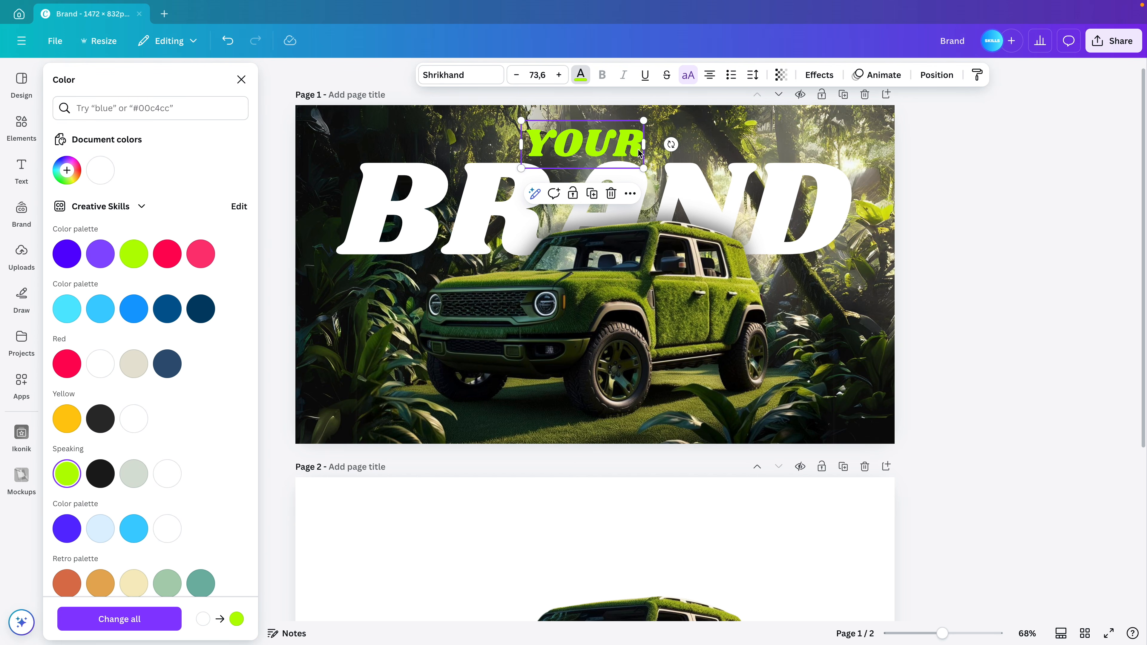
{"action": "left_click_drag", "start_coordinate": [643, 166], "coordinate": [600, 138]}
Apply the Lift effect to the YOUR text and reposition it
{"action": "left_click", "coordinate": [815, 75]}
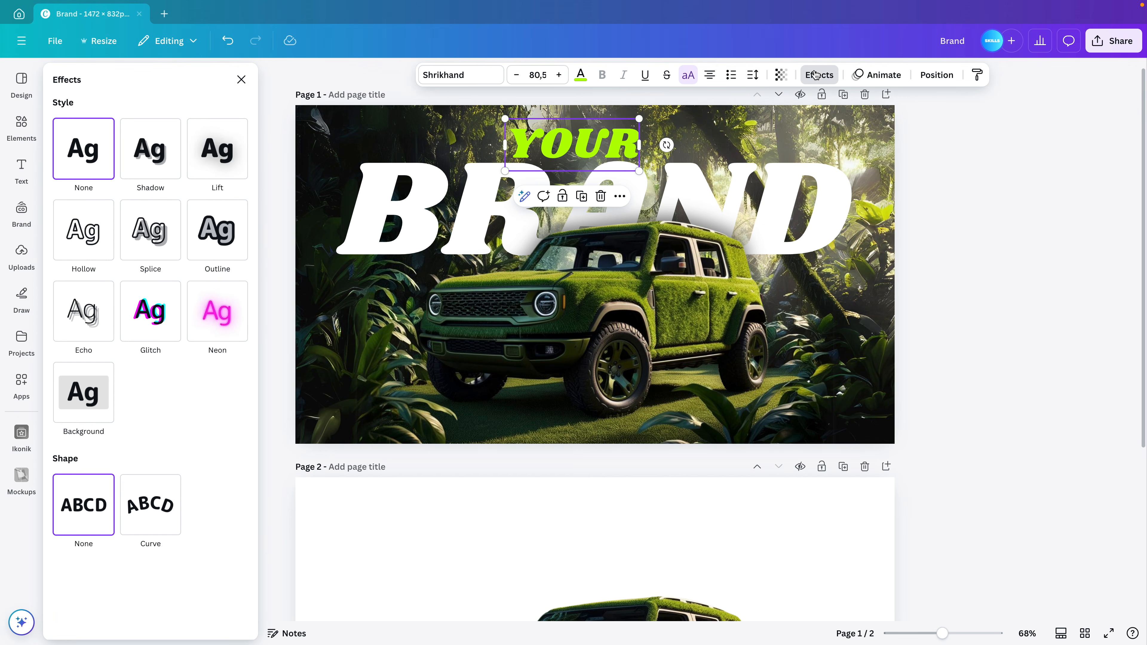
{"action": "left_click", "coordinate": [228, 152]}
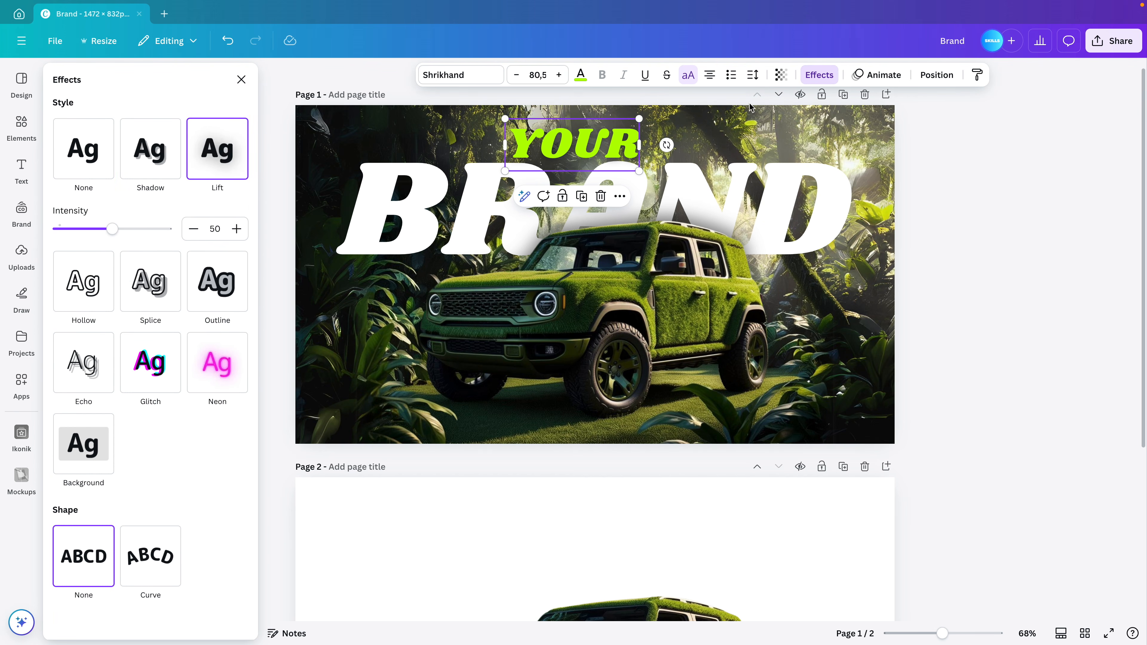
{"action": "mouse_move", "coordinate": [610, 136]}
{"action": "left_mouse_down"}
{"action": "mouse_move", "coordinate": [622, 163]}
{"action": "mouse_move", "coordinate": [609, 138]}
{"action": "mouse_move", "coordinate": [628, 144]}
{"action": "mouse_move", "coordinate": [575, 146]}
{"action": "mouse_move", "coordinate": [603, 144]}
{"action": "left_mouse_up"}
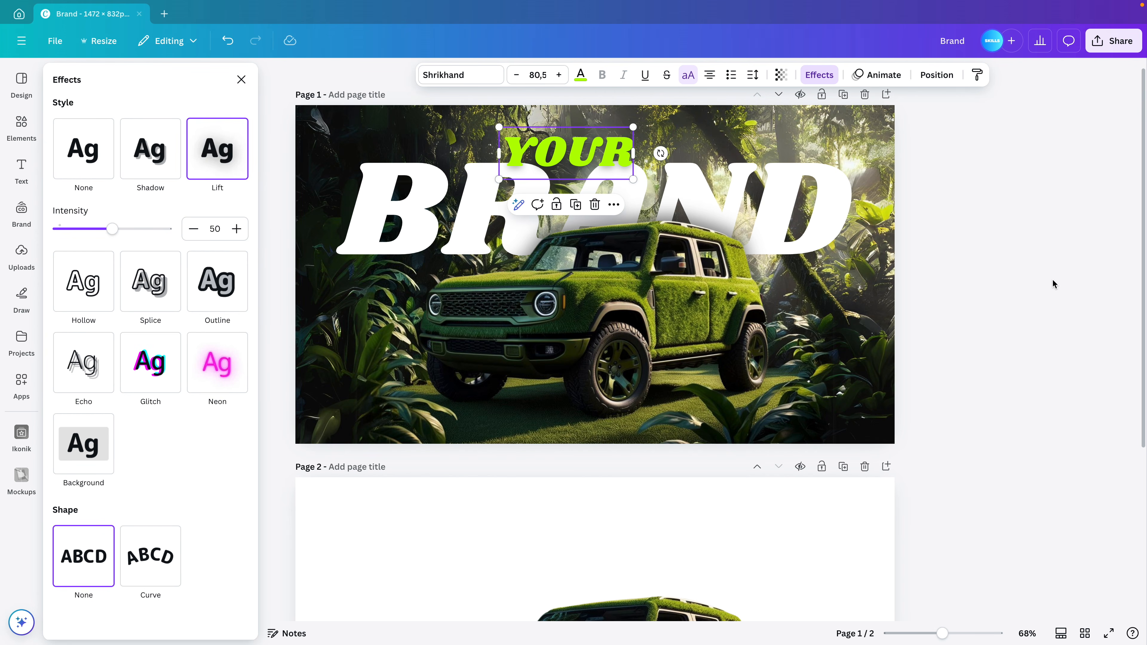
{"action": "key", "text": "Escape"}
Move YOUR and BRAND together slightly upward
{"action": "left_click", "coordinate": [998, 208]}
{"action": "key", "text": "super+a"}
{"action": "left_click_drag", "start_coordinate": [826, 178], "coordinate": [827, 170]}
{"action": "left_click", "coordinate": [1003, 174]}
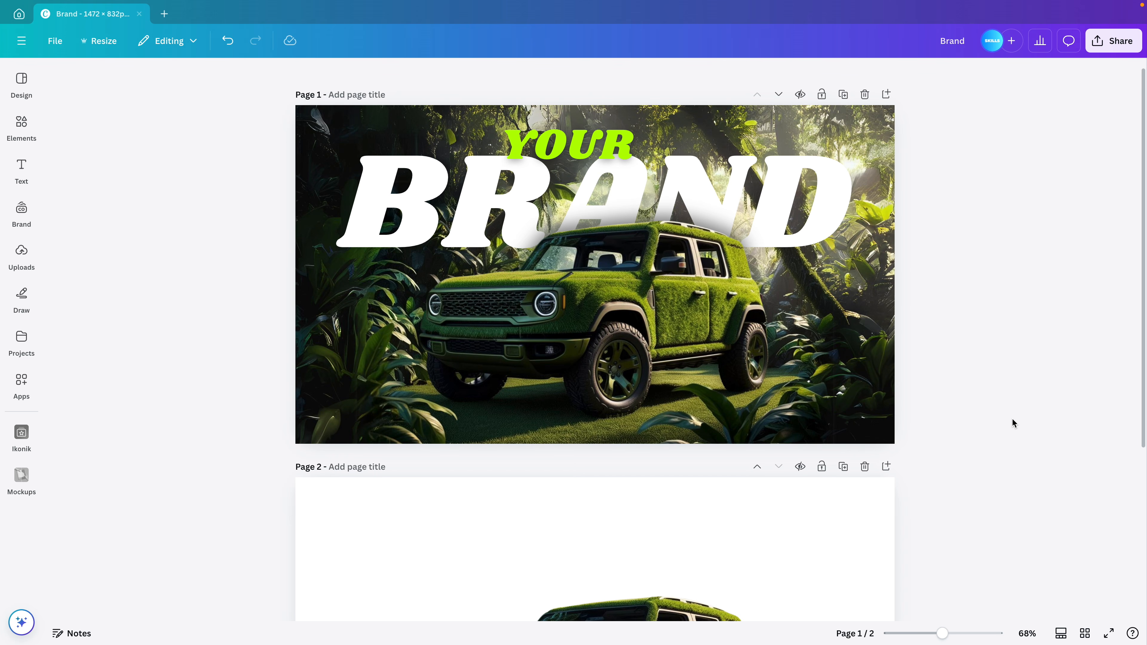
Add a lime square and move it to page 1's bottom-left corner
{"action": "key", "text": "r"}
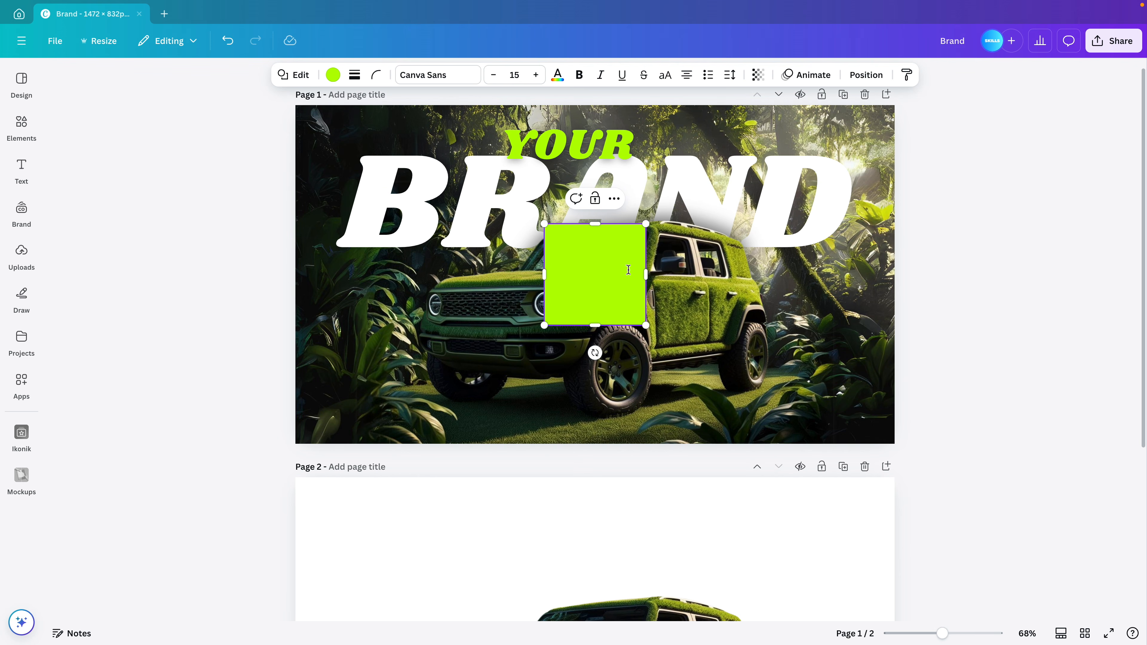
{"action": "left_click_drag", "start_coordinate": [620, 259], "coordinate": [380, 377]}
{"action": "scroll", "coordinate": [866, 488], "scroll_direction": "down", "scroll_amount": 5}
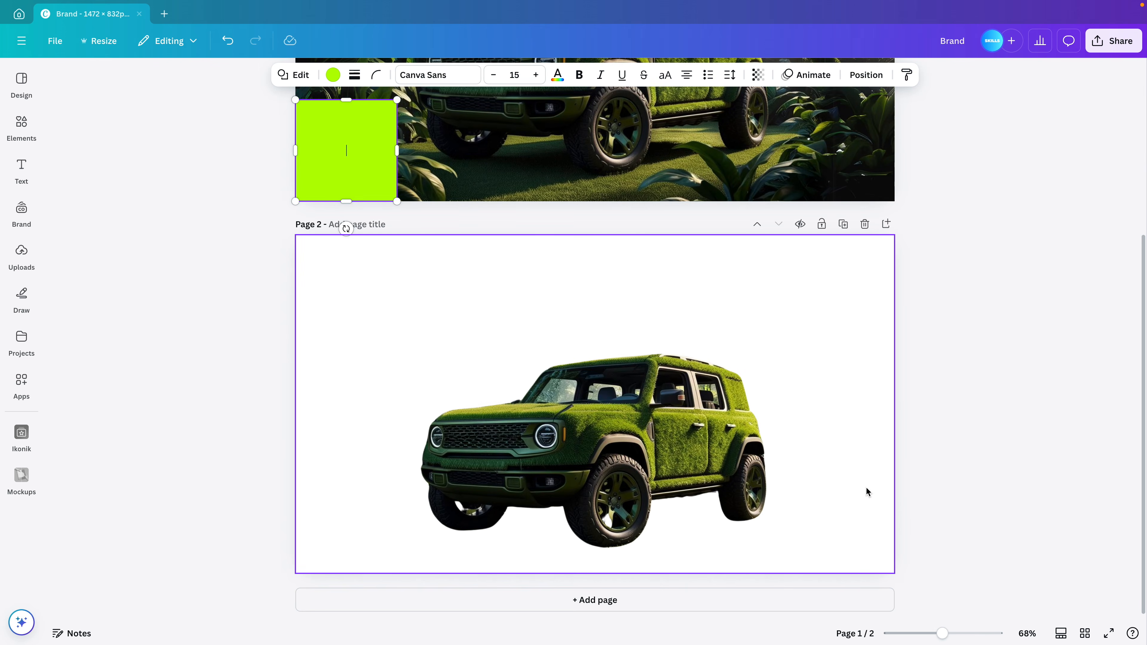
{"action": "scroll", "coordinate": [866, 487], "scroll_direction": "up", "scroll_amount": 5}
Delete page 2 and stretch the square into a full-width 1472 × 265 bottom band
{"action": "left_click", "coordinate": [867, 477]}
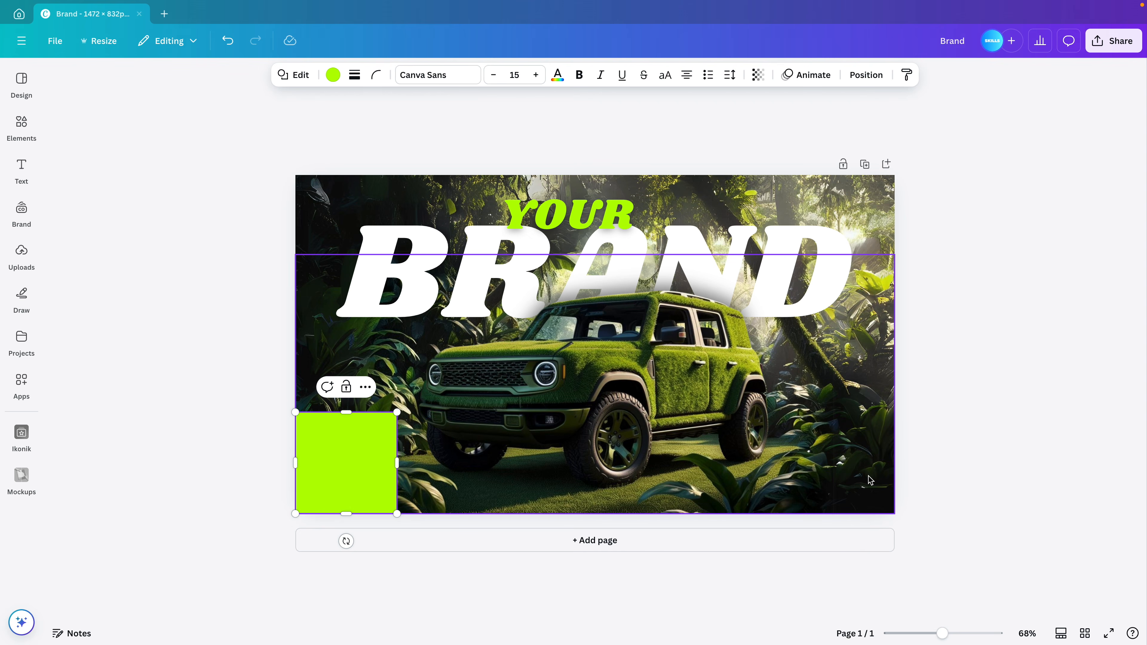
{"action": "scroll", "coordinate": [868, 478], "scroll_direction": "up", "scroll_amount": 3}
{"action": "left_click_drag", "start_coordinate": [334, 433], "coordinate": [989, 426]}
{"action": "left_click", "coordinate": [333, 75]}
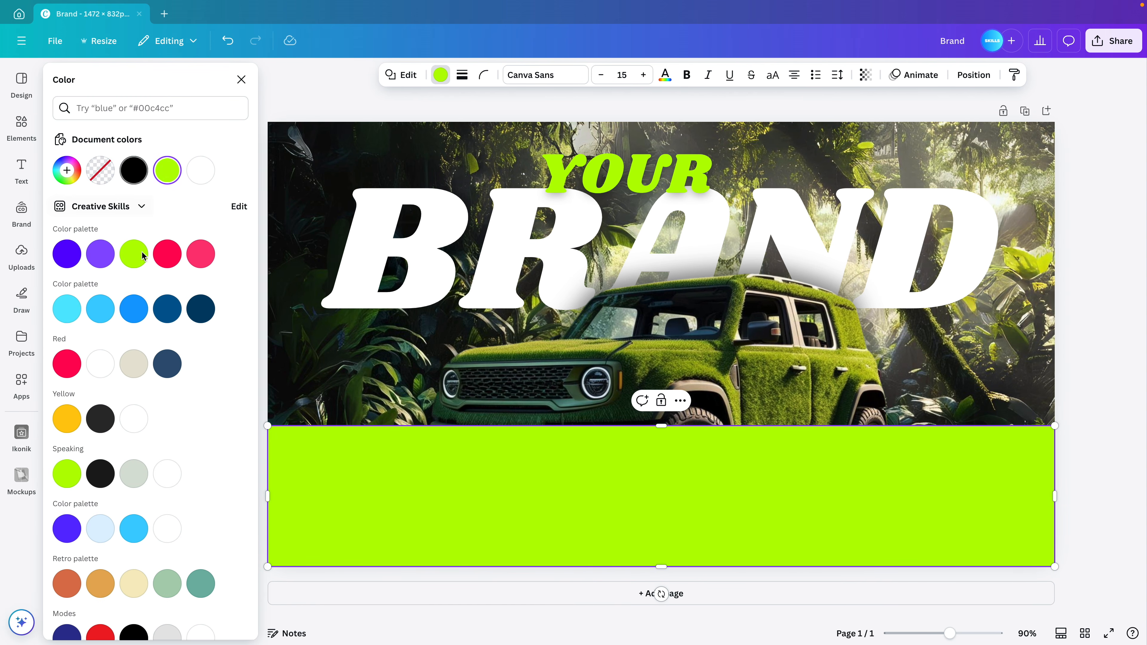
Fill the band with a vertical black gradient whose first stop is at 0% opacity
{"action": "scroll", "coordinate": [146, 298], "scroll_direction": "down", "scroll_amount": 8}
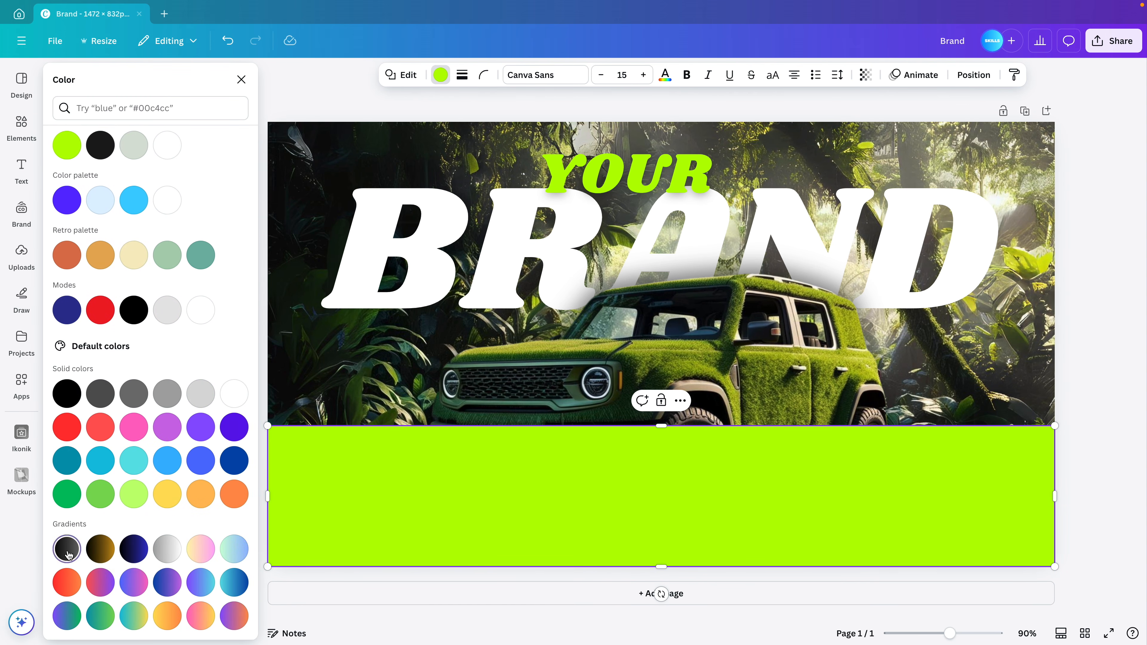
{"action": "left_click", "coordinate": [67, 548]}
{"action": "scroll", "coordinate": [77, 540], "scroll_direction": "up", "scroll_amount": 8}
{"action": "left_click", "coordinate": [67, 170]}
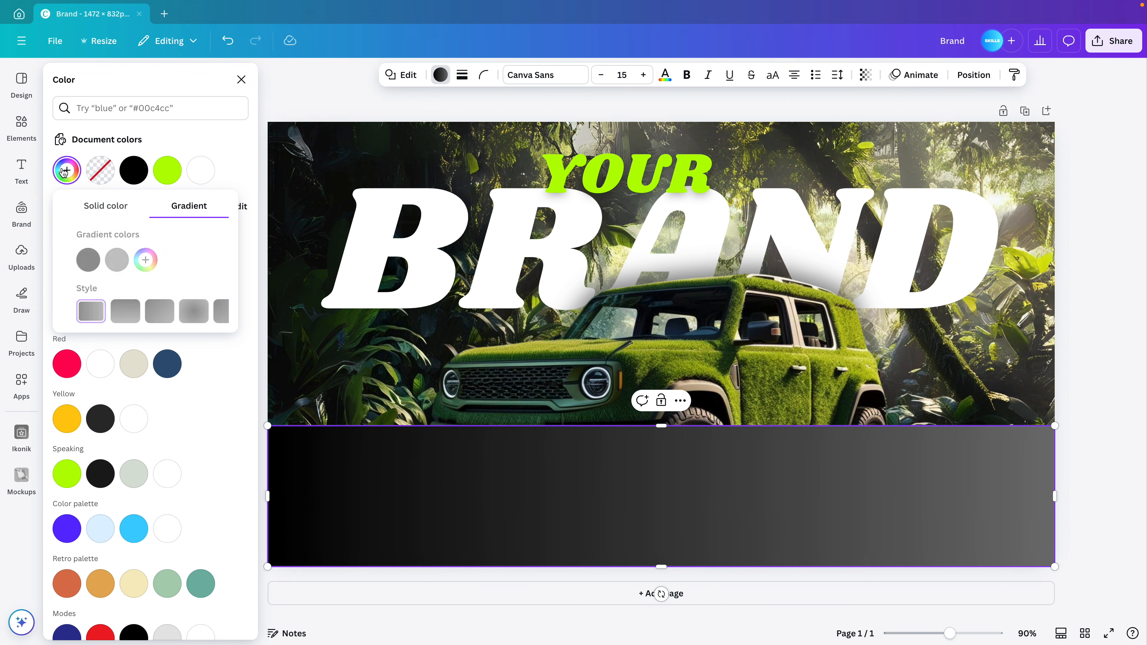
{"action": "left_click", "coordinate": [110, 311]}
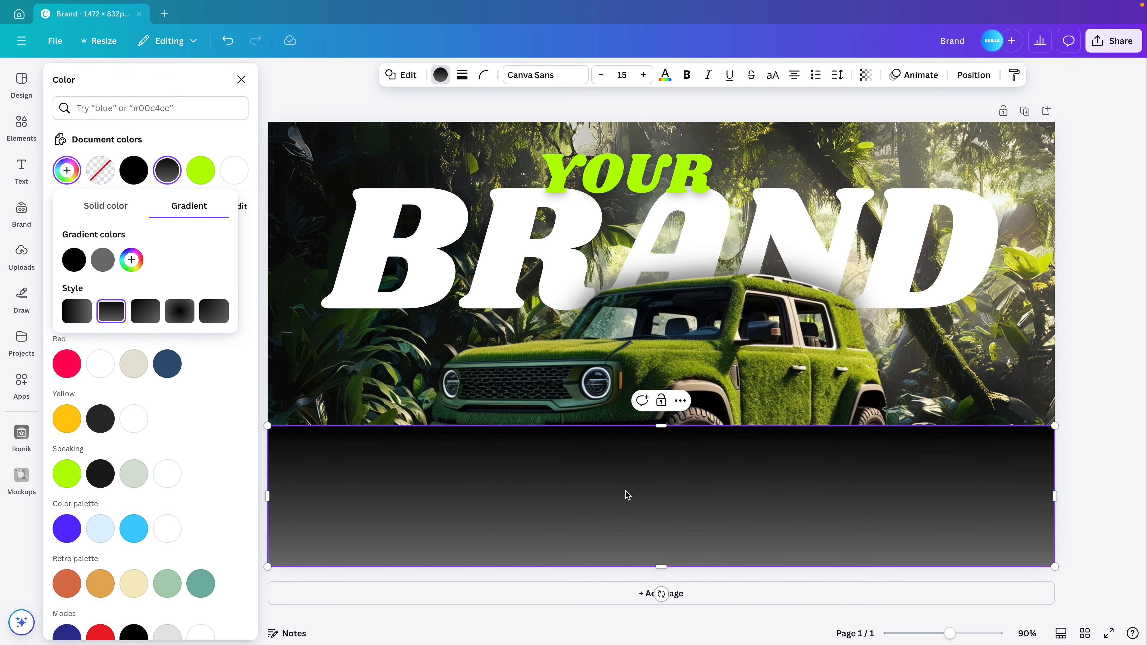
{"action": "left_click", "coordinate": [102, 260]}
{"action": "left_click_drag", "start_coordinate": [104, 325], "coordinate": [81, 387]}
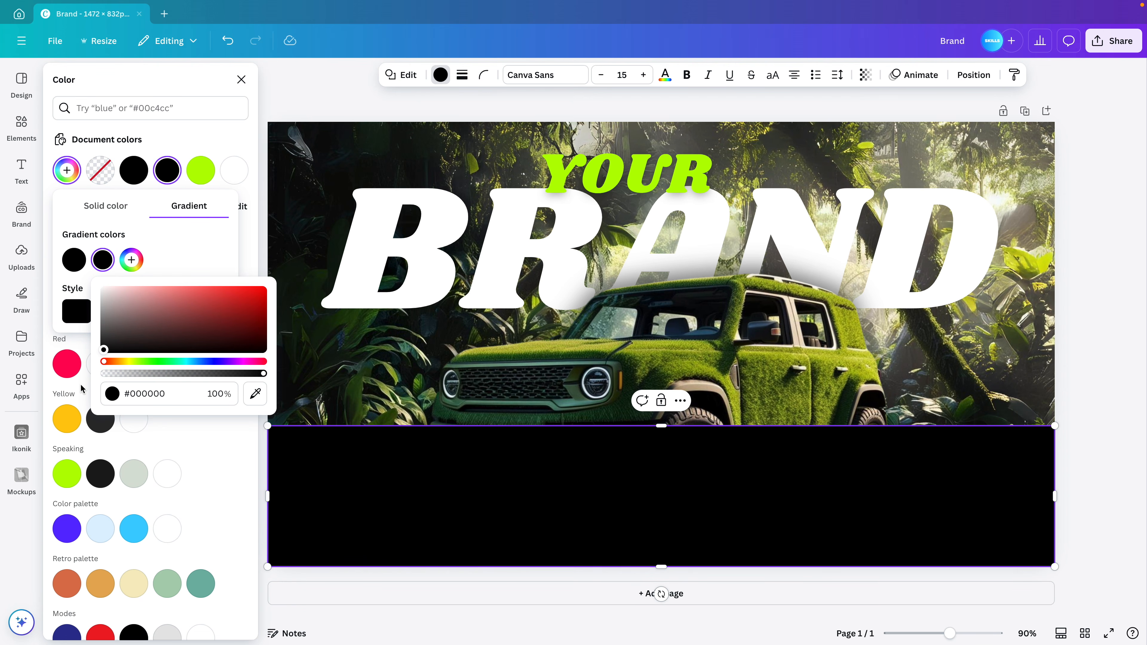
{"action": "left_click", "coordinate": [211, 291]}
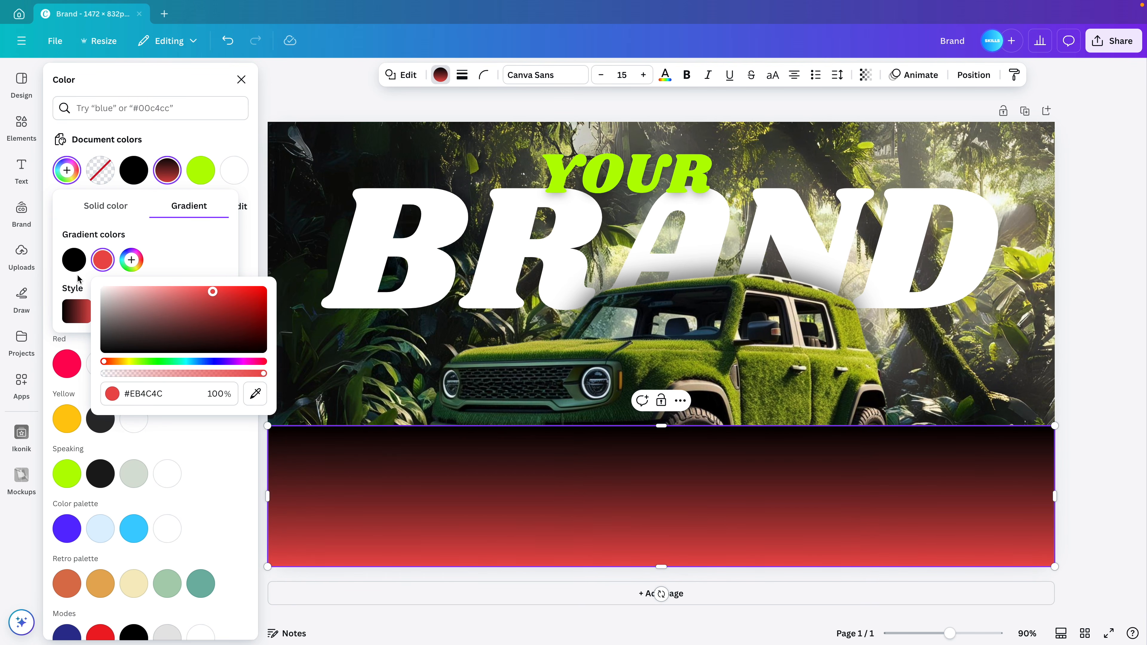
{"action": "left_click_drag", "start_coordinate": [153, 333], "coordinate": [68, 361]}
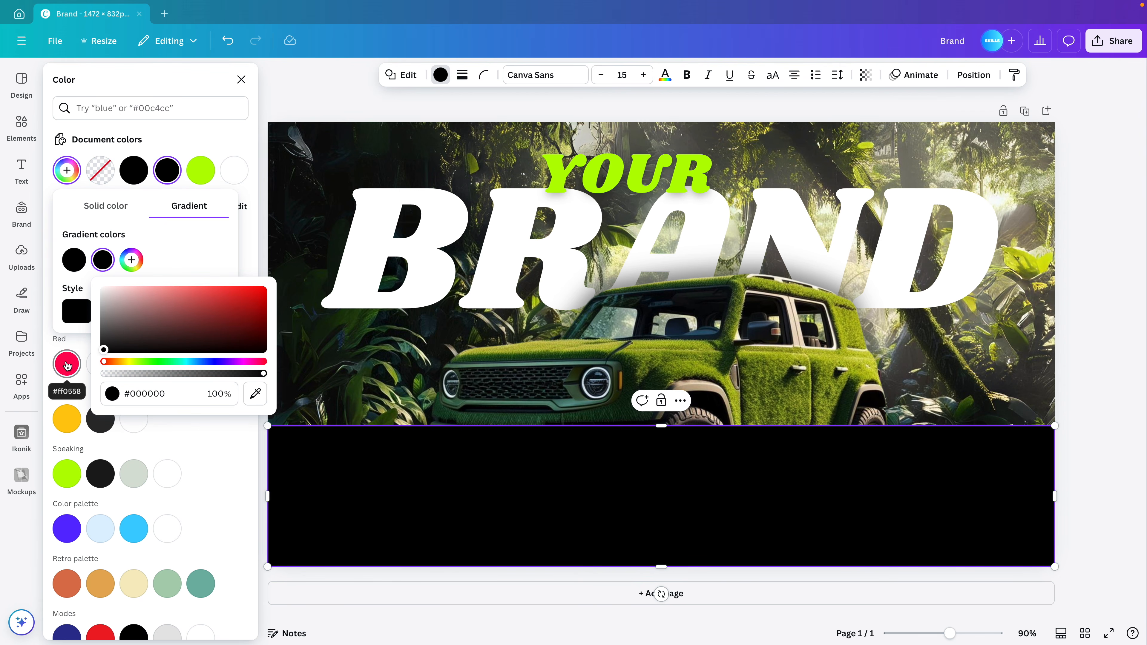
{"action": "left_click", "coordinate": [73, 261]}
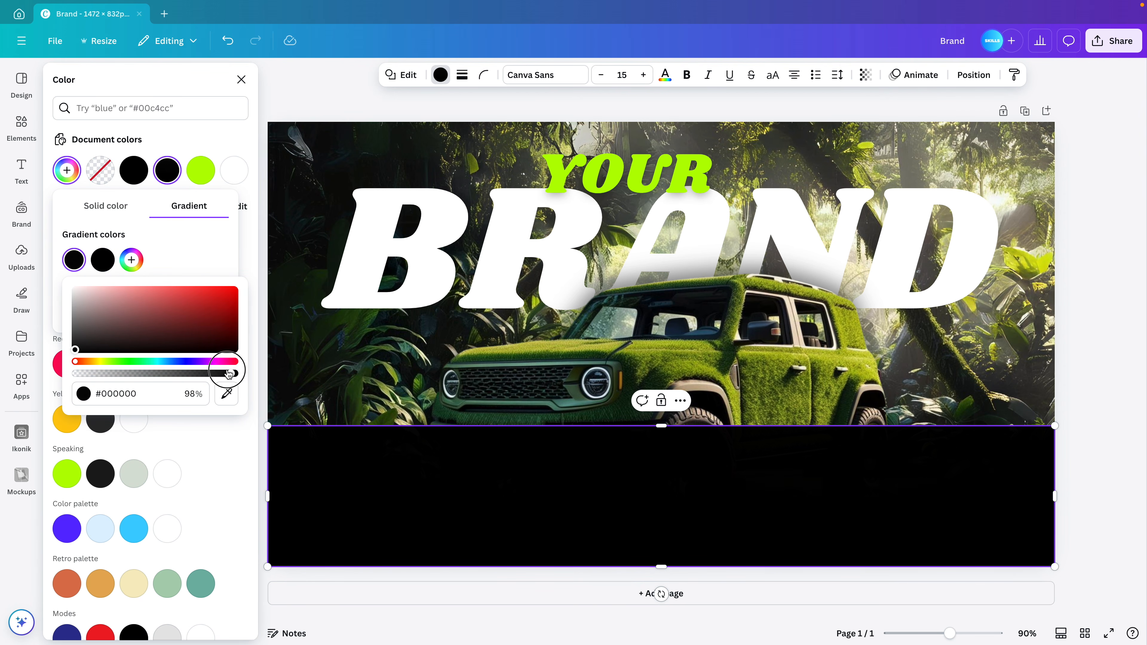
{"action": "left_click_drag", "start_coordinate": [229, 373], "coordinate": [54, 365]}
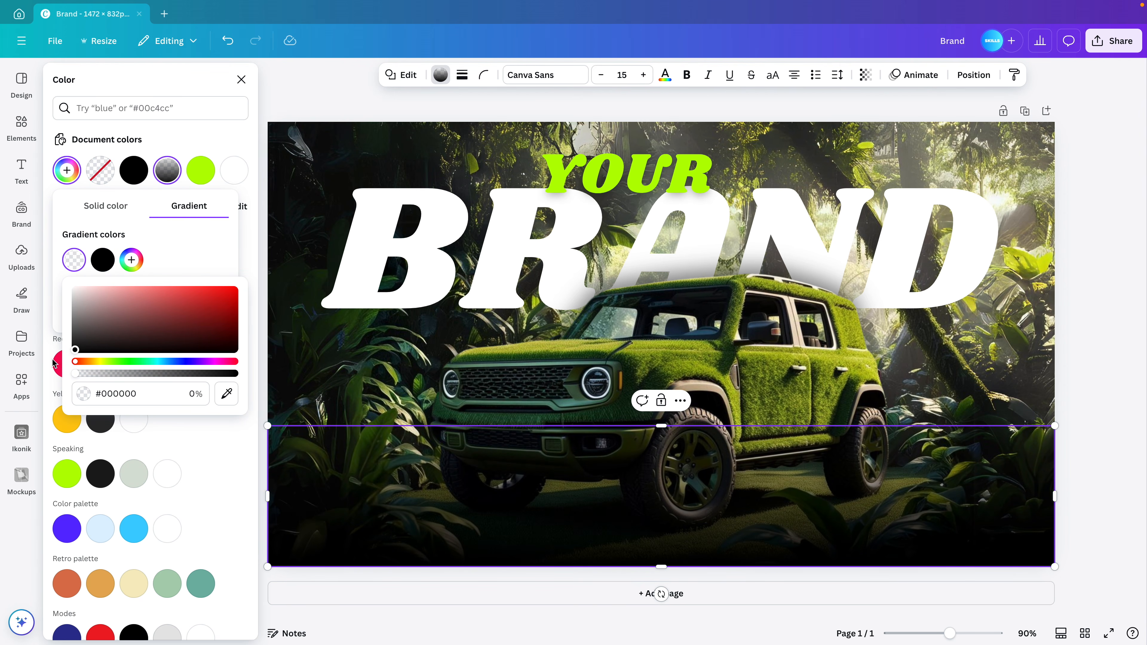
Stretch the gradient band upward over the lower half of the car
{"action": "left_click_drag", "start_coordinate": [661, 425], "coordinate": [671, 552]}
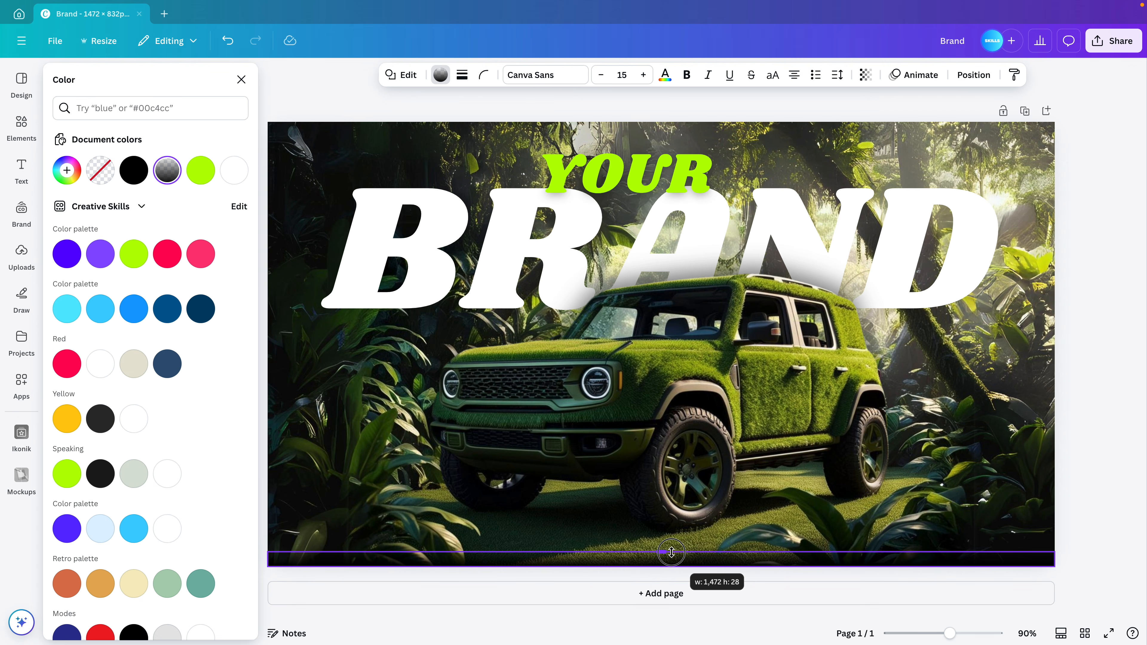
{"action": "left_click_drag", "start_coordinate": [671, 552], "coordinate": [662, 404]}
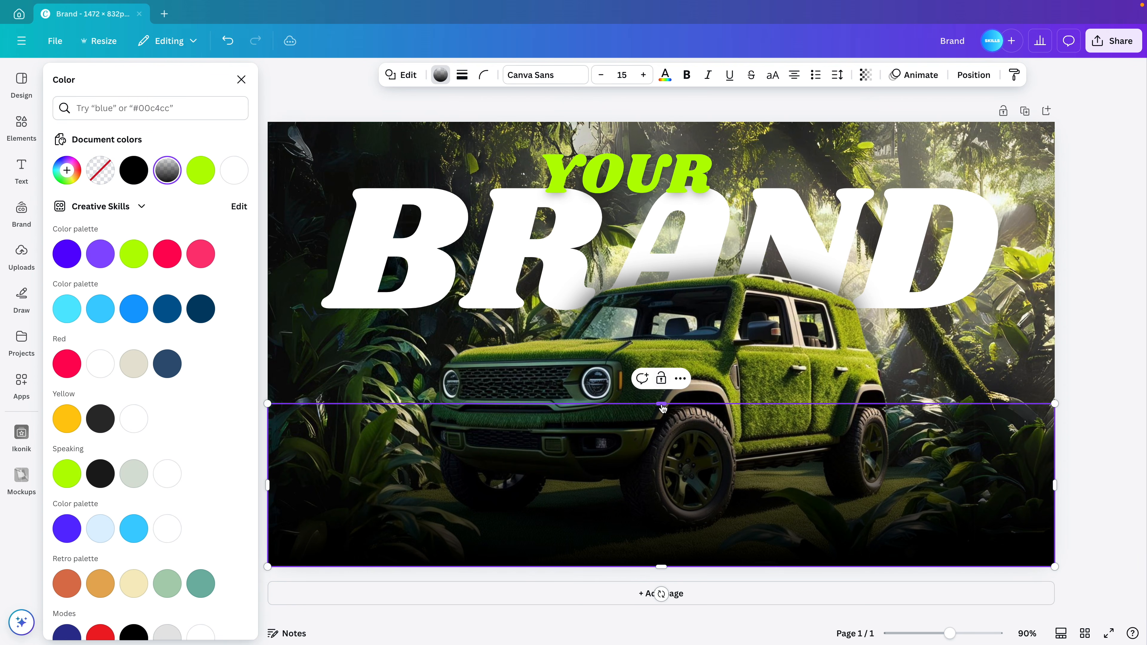
{"action": "left_click", "coordinate": [1061, 332]}
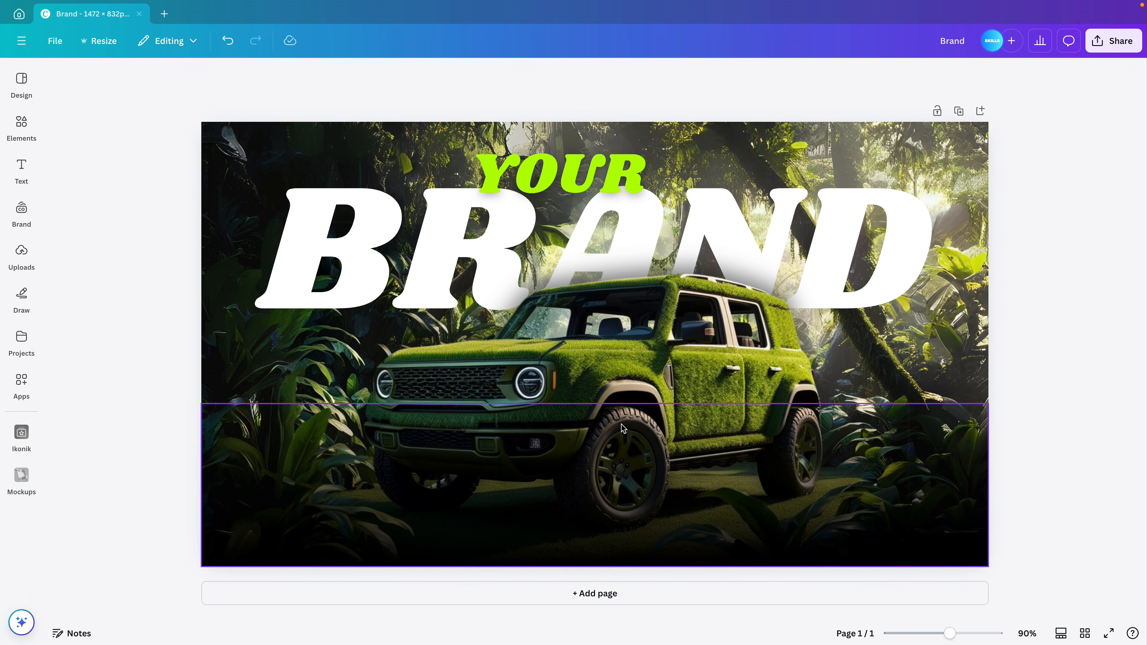
Move the gradient band's layer below the car layer in the Layers list
{"action": "left_click", "coordinate": [624, 429]}
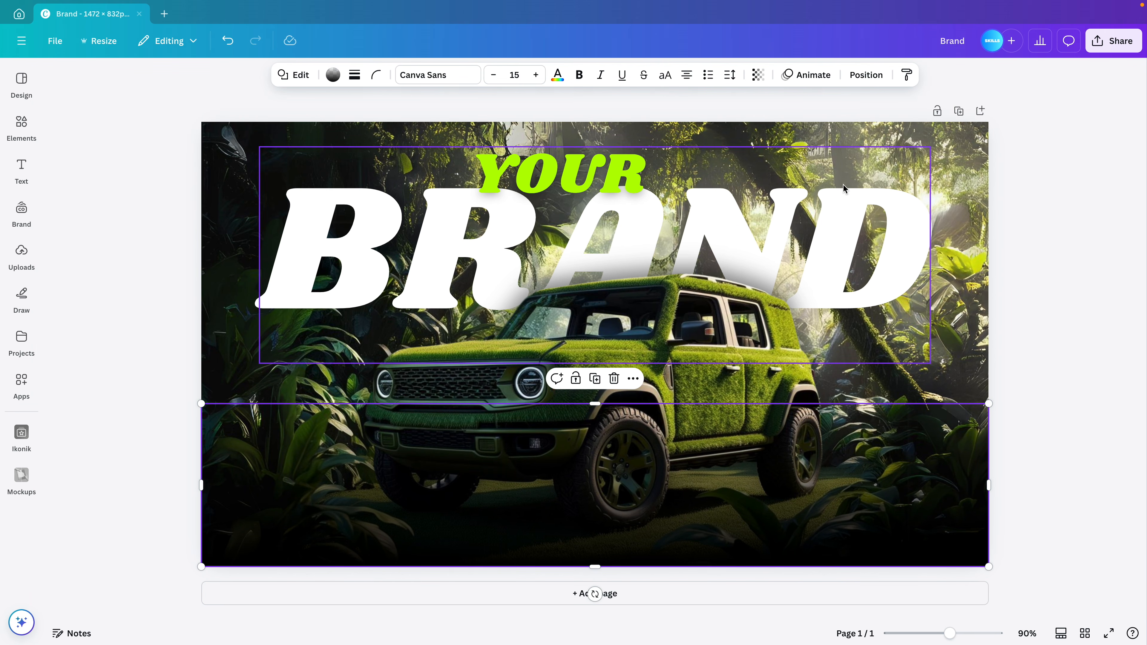
{"action": "left_click", "coordinate": [857, 73]}
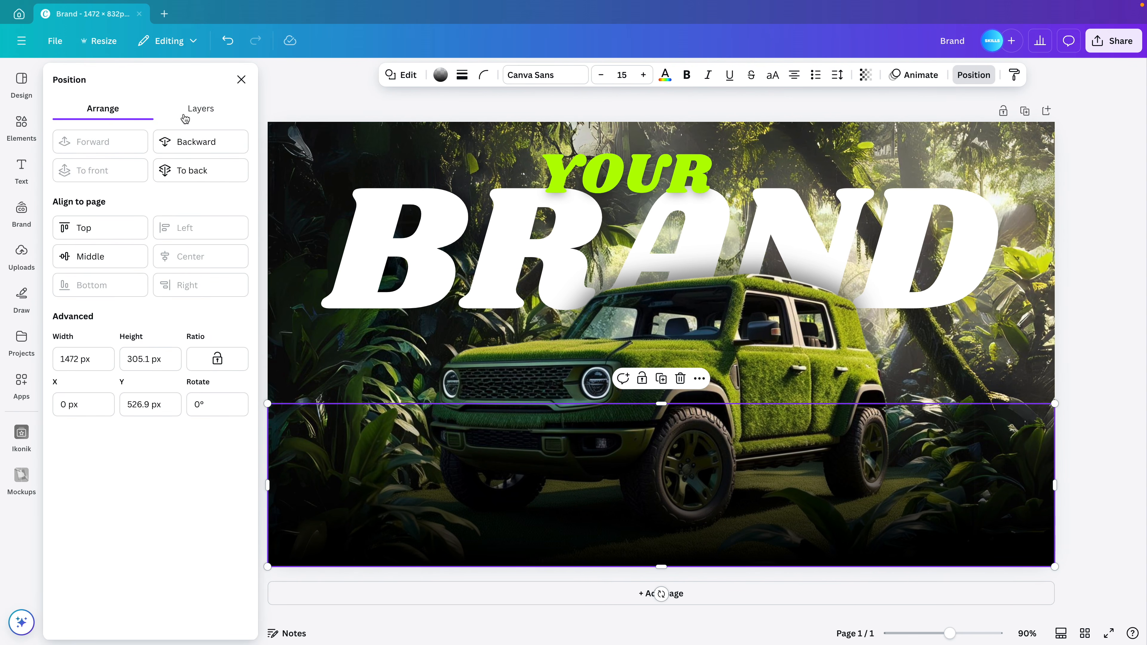
{"action": "left_click", "coordinate": [194, 108]}
{"action": "left_click_drag", "start_coordinate": [172, 213], "coordinate": [169, 261]}
{"action": "left_click", "coordinate": [1070, 379]}
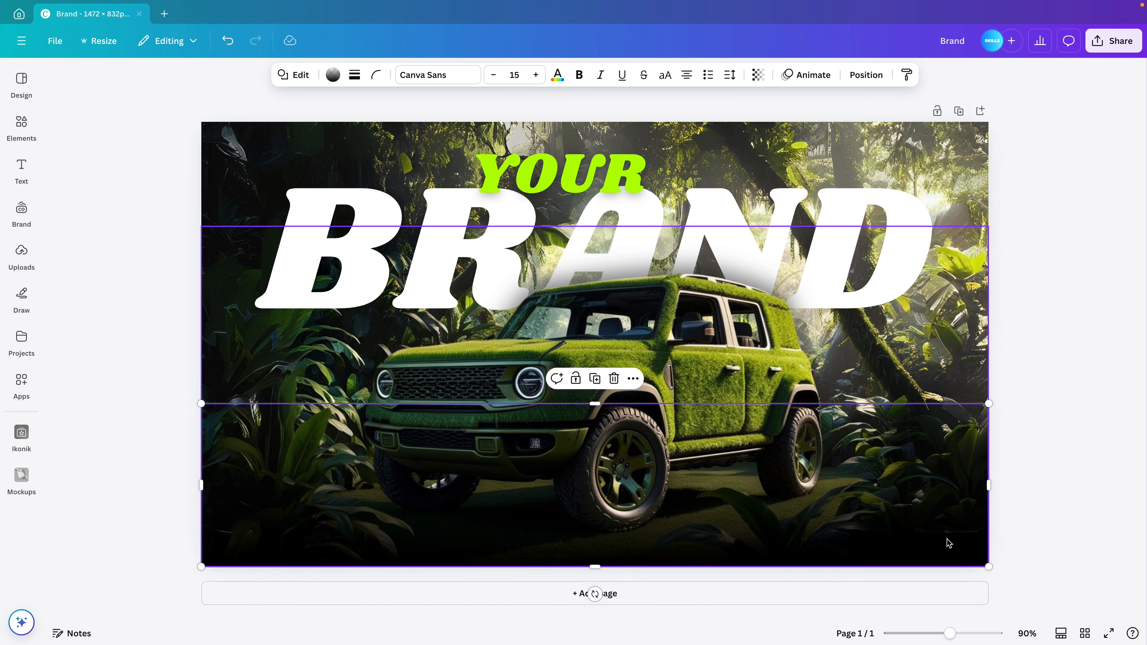
{"action": "left_click", "coordinate": [1071, 476]}
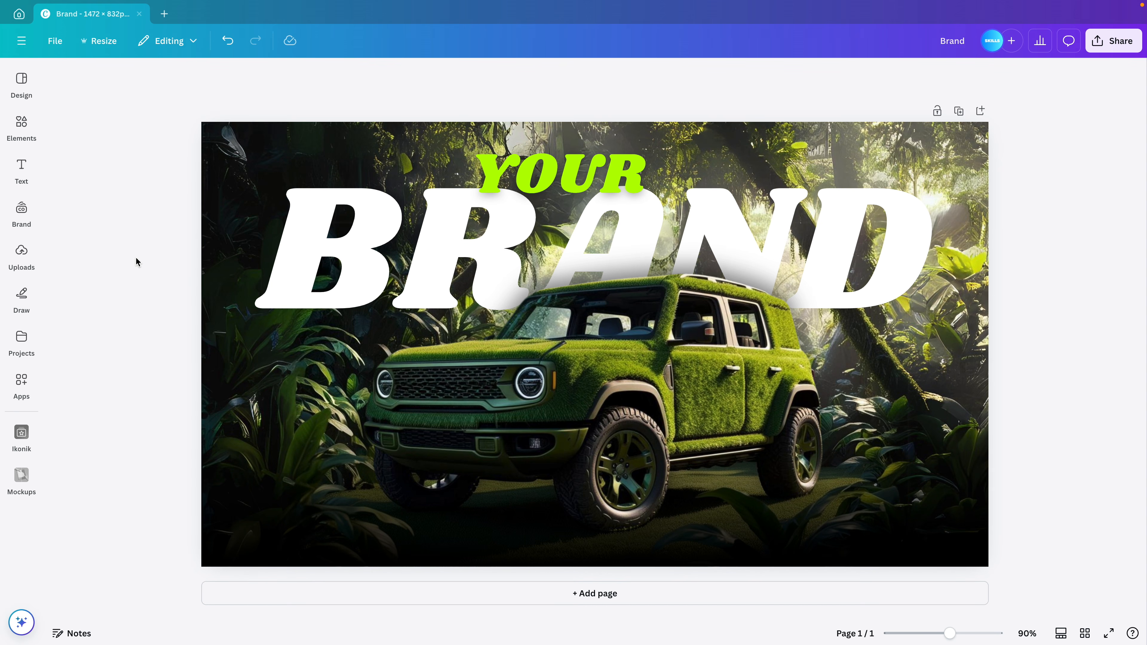
{"action": "left_click", "coordinate": [21, 170]}
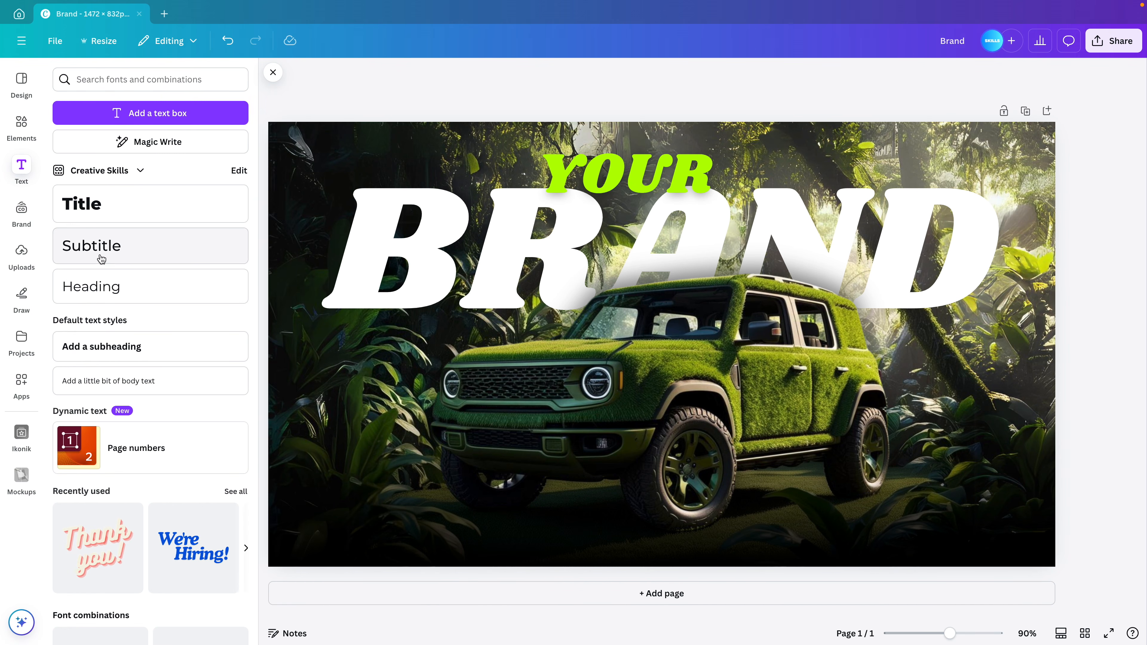
{"action": "left_click", "coordinate": [101, 258]}
{"action": "left_click", "coordinate": [273, 72]}
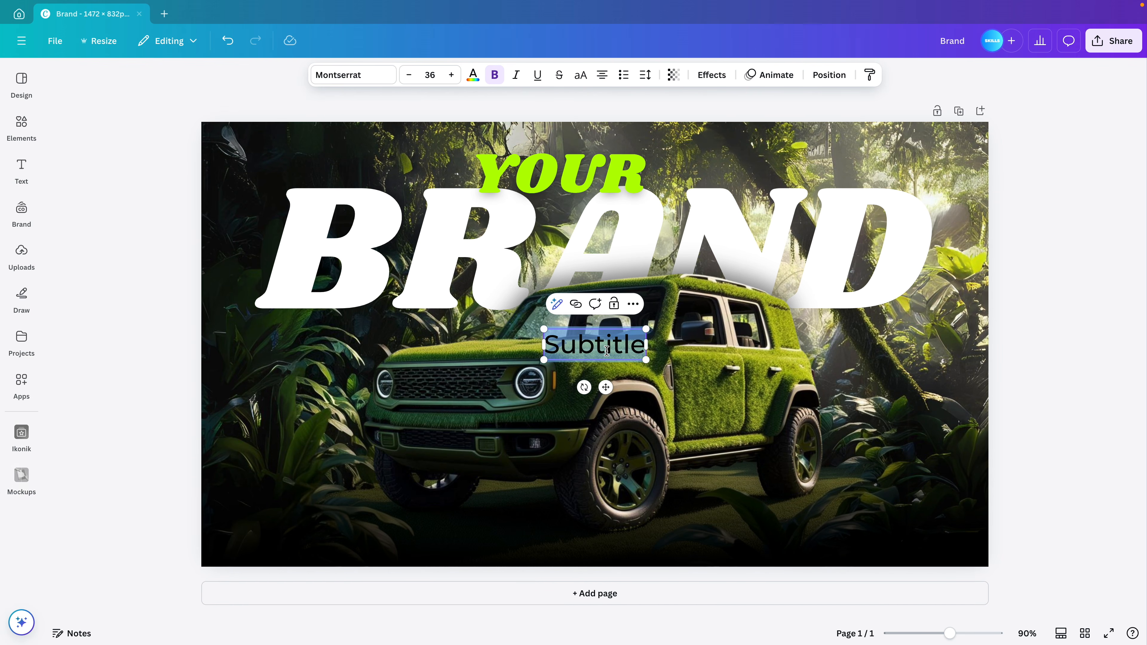
{"action": "double_click", "coordinate": [606, 350]}
{"action": "type", "text": "www.yourwebsite.com"}
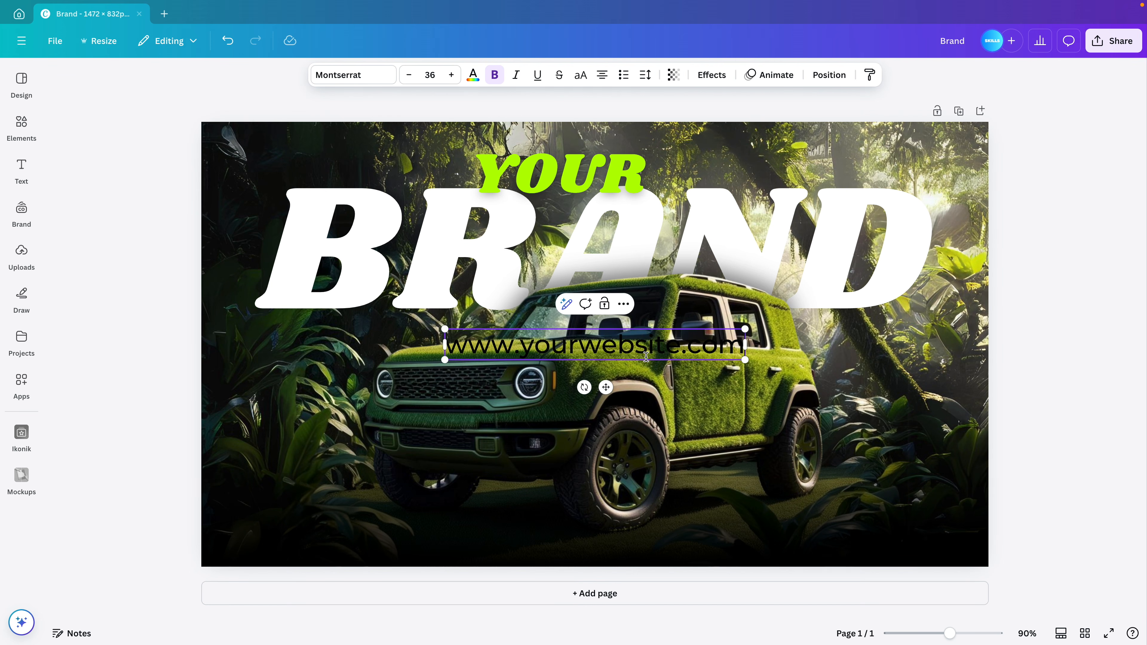
{"action": "left_click_drag", "start_coordinate": [745, 360], "coordinate": [602, 346]}
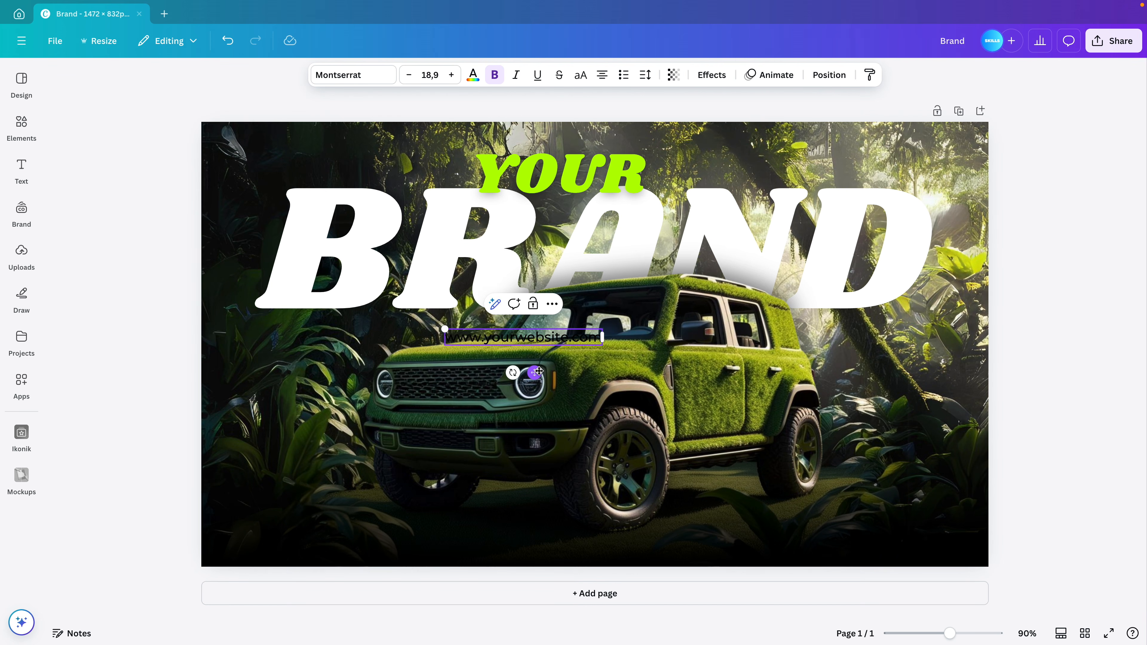
{"action": "left_click_drag", "start_coordinate": [528, 377], "coordinate": [336, 563]}
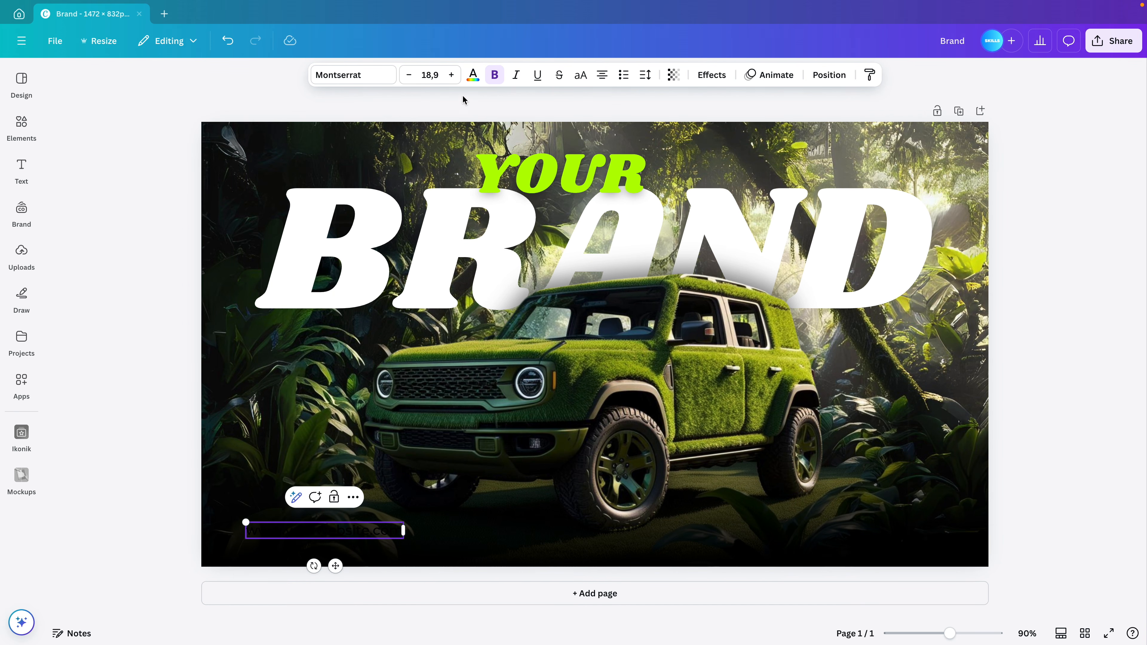
Change the website text colour to white
{"action": "left_click", "coordinate": [471, 78]}
{"action": "left_click", "coordinate": [164, 169]}
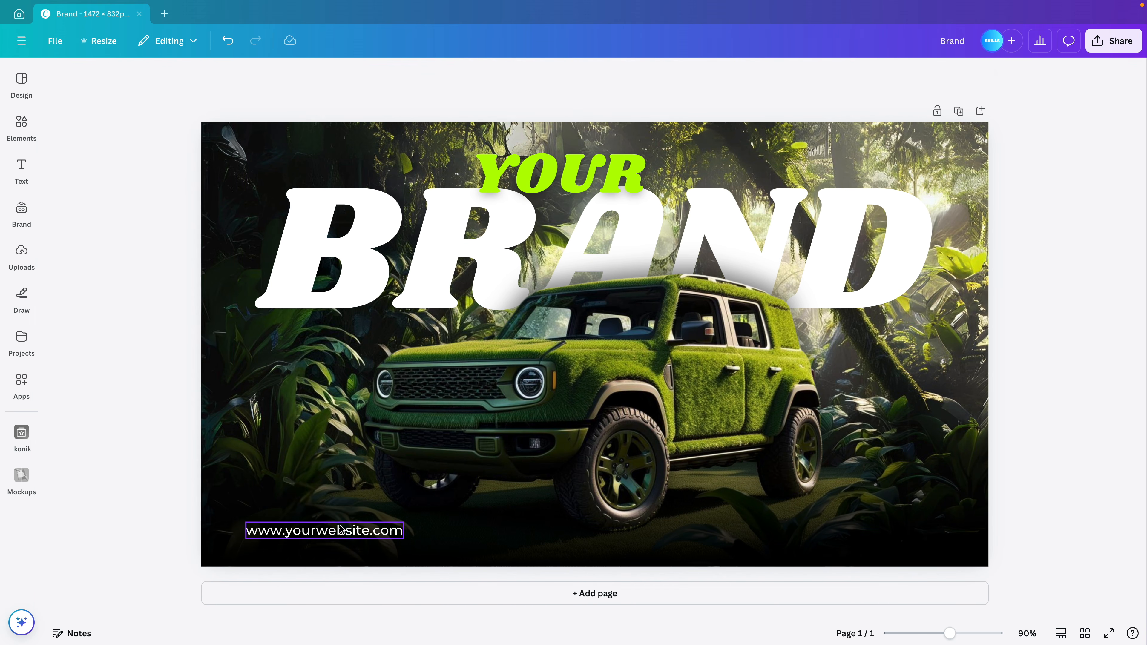
{"action": "left_click", "coordinate": [340, 528]}
{"action": "key", "text": "ctrl+d"}
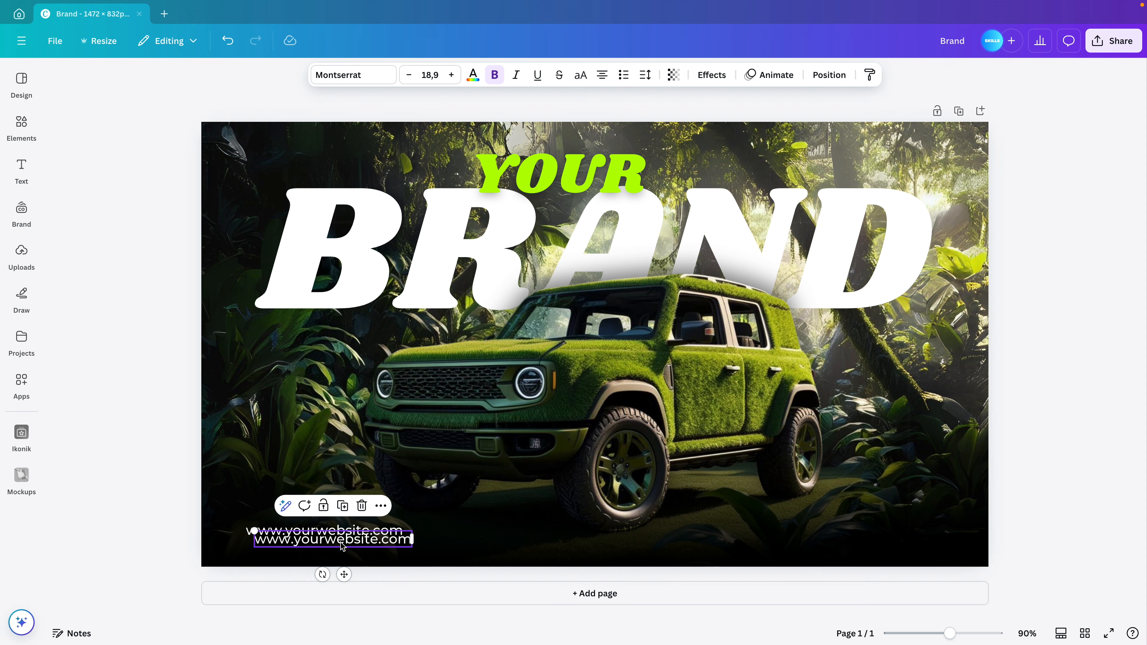
{"action": "left_click_drag", "start_coordinate": [341, 546], "coordinate": [875, 536]}
{"action": "type", "text": "+123"}
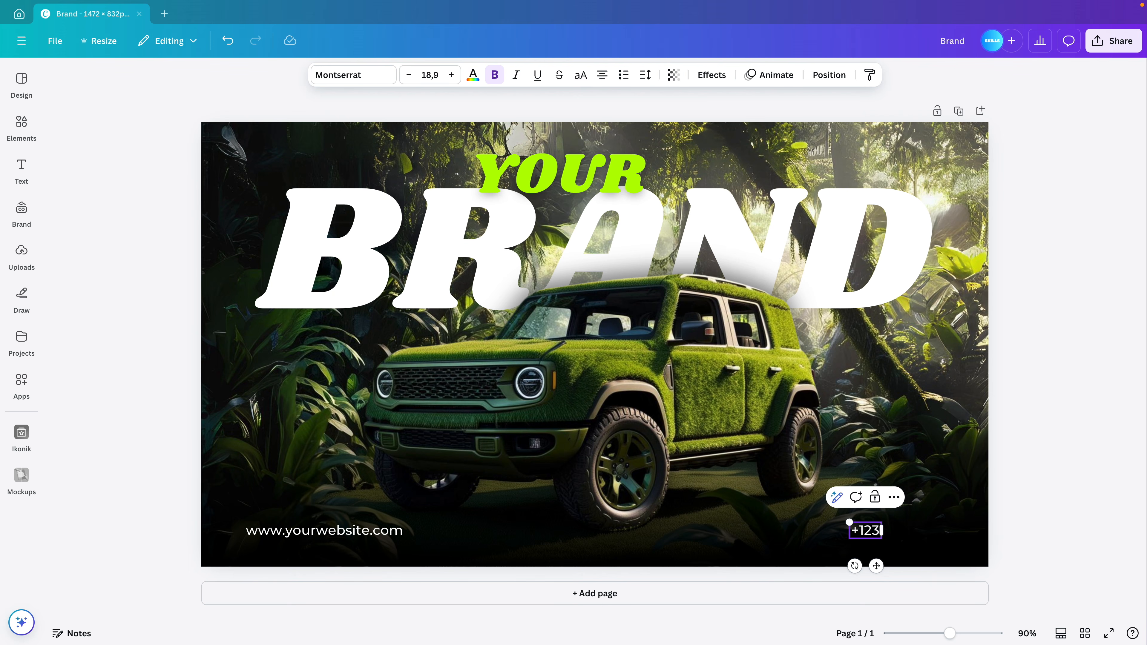
{"action": "type", "text": " 456 78"}
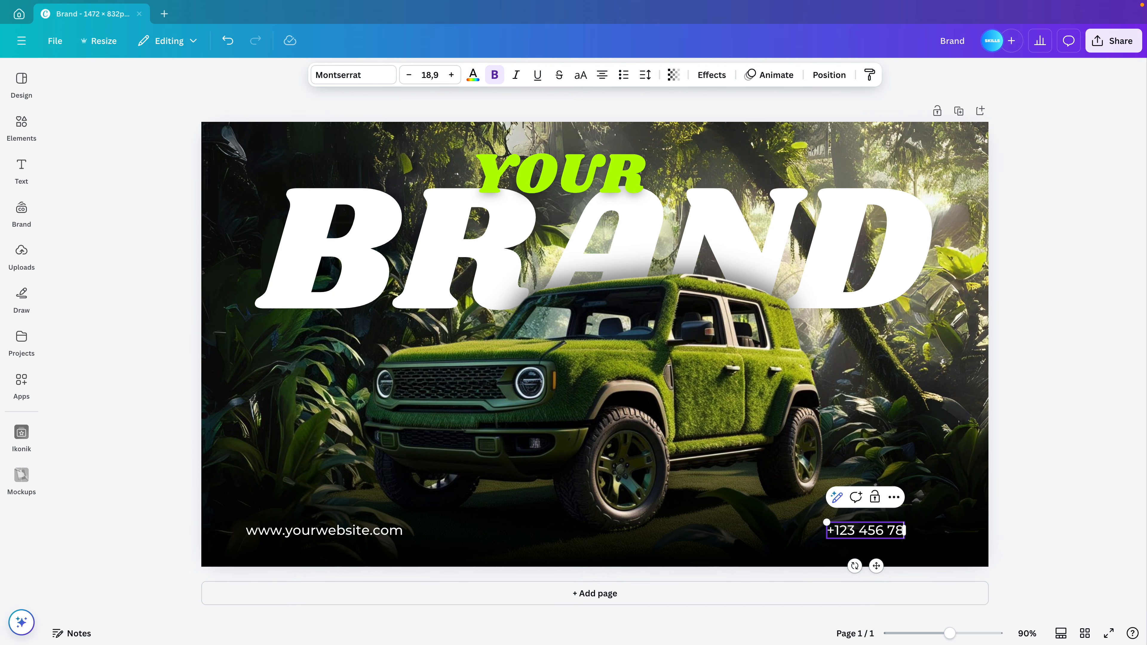
{"action": "type", "text": "9 0"}
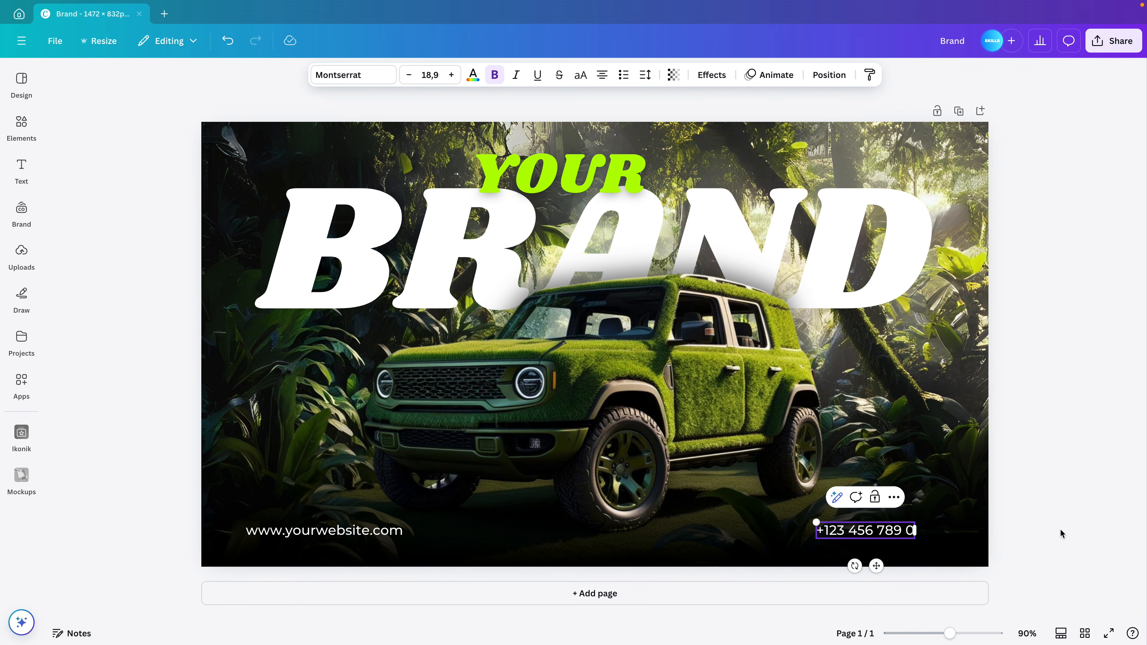
{"action": "left_click", "coordinate": [1060, 533]}
{"action": "left_click", "coordinate": [893, 531]}
{"action": "left_click_drag", "start_coordinate": [893, 531], "coordinate": [923, 531]}
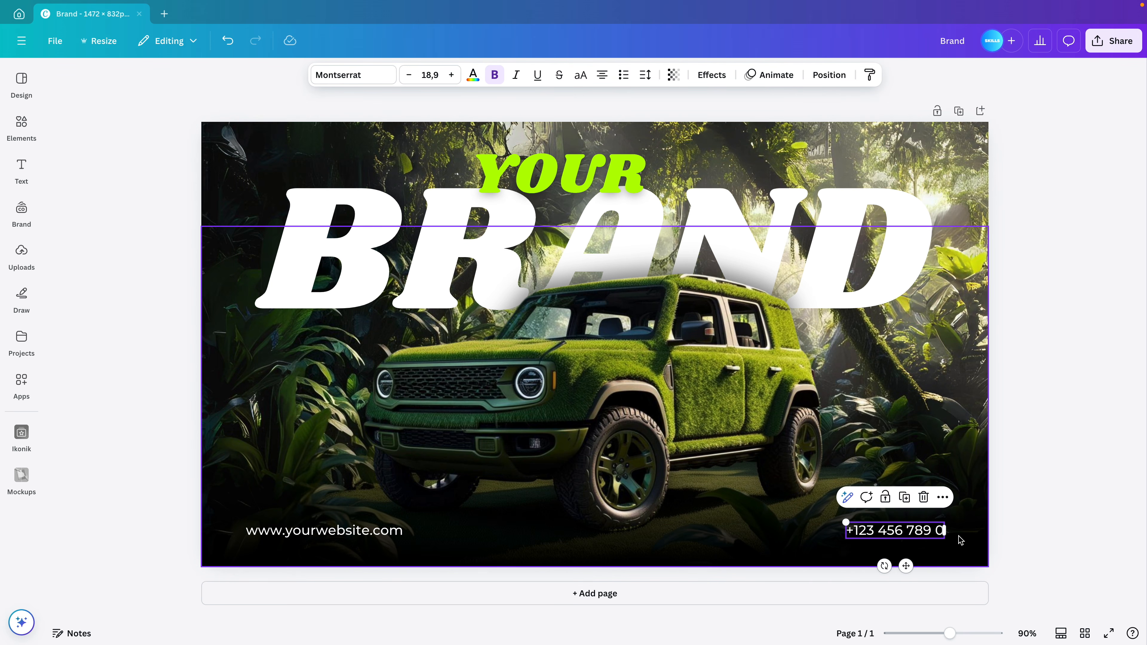
{"action": "left_click", "coordinate": [1097, 458]}
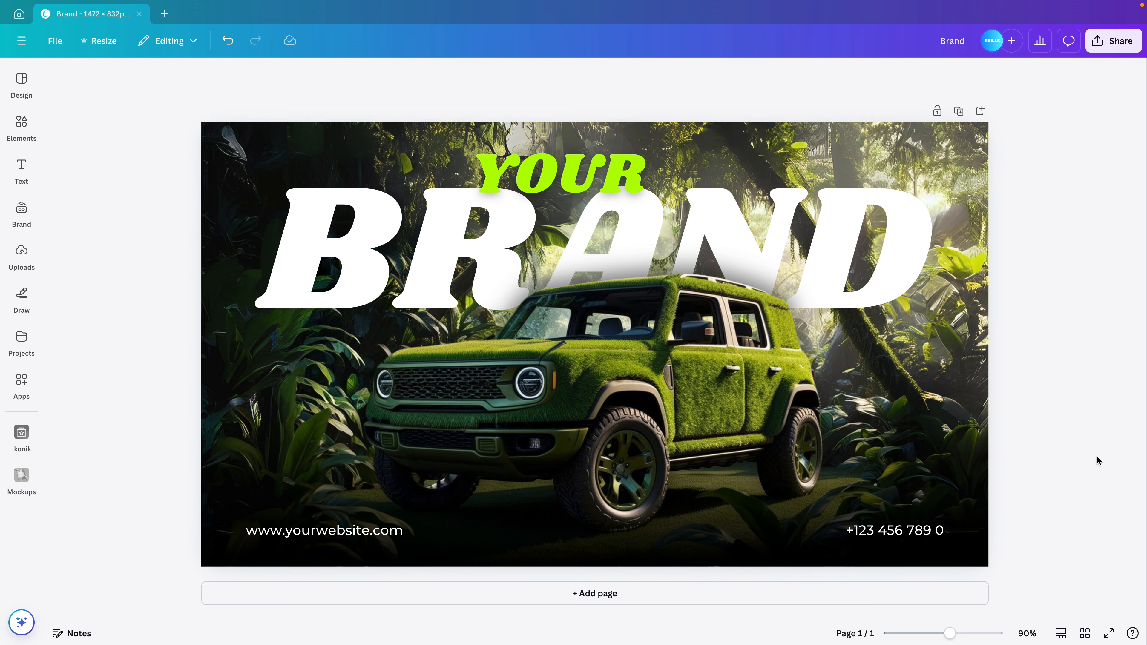
Duplicate the page, then shrink the YOUR BRAND title and move it onto the car
{"action": "scroll", "coordinate": [1096, 455], "scroll_direction": "down", "scroll_amount": 3}
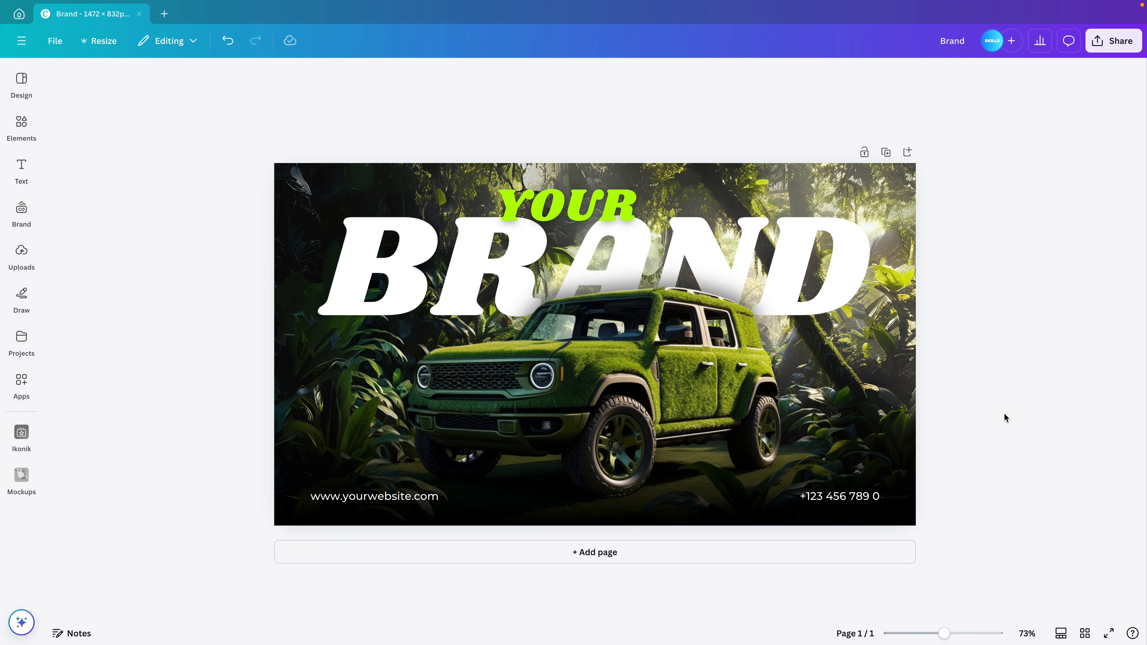
{"action": "left_click", "coordinate": [885, 152]}
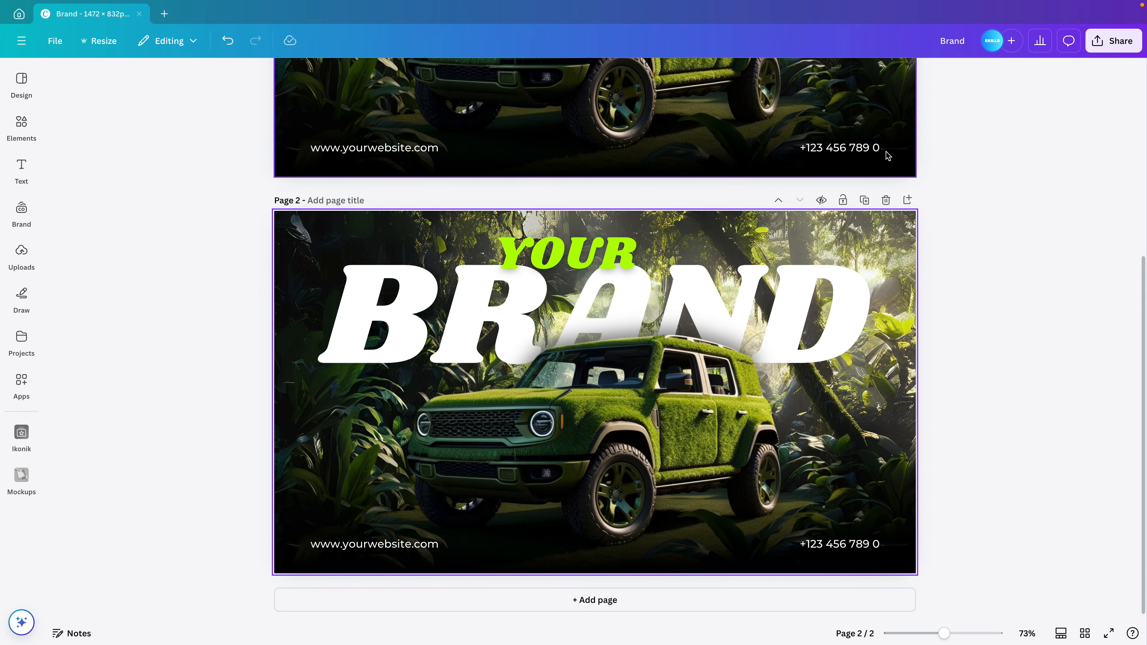
{"action": "scroll", "coordinate": [929, 438], "scroll_direction": "up", "scroll_amount": 6}
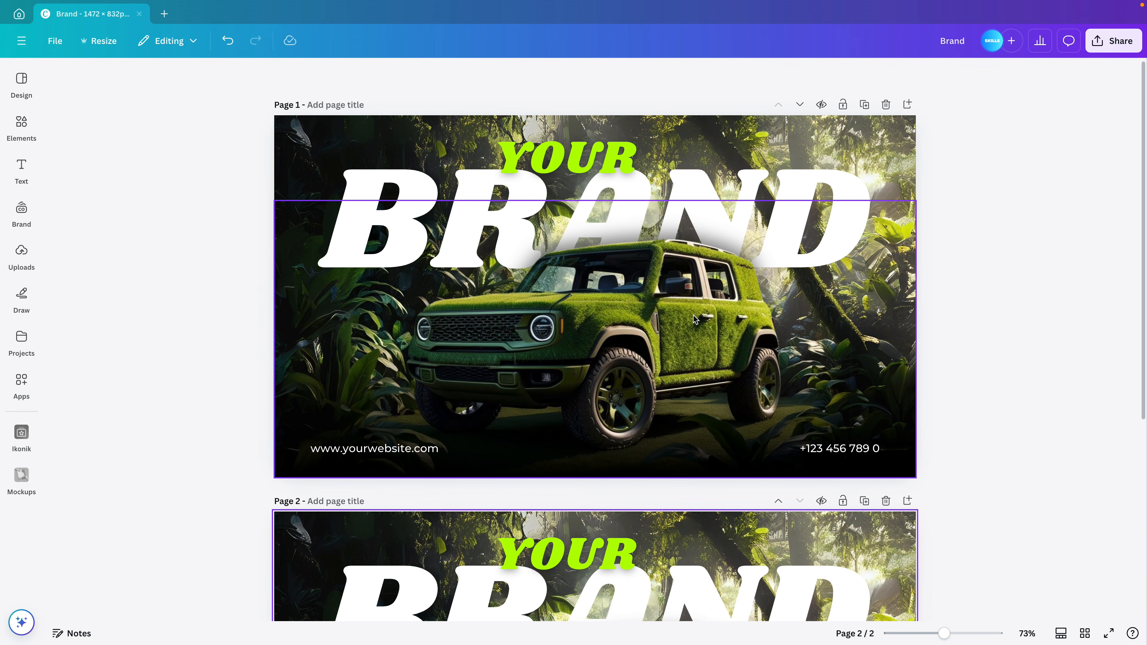
{"action": "left_click", "coordinate": [617, 163]}
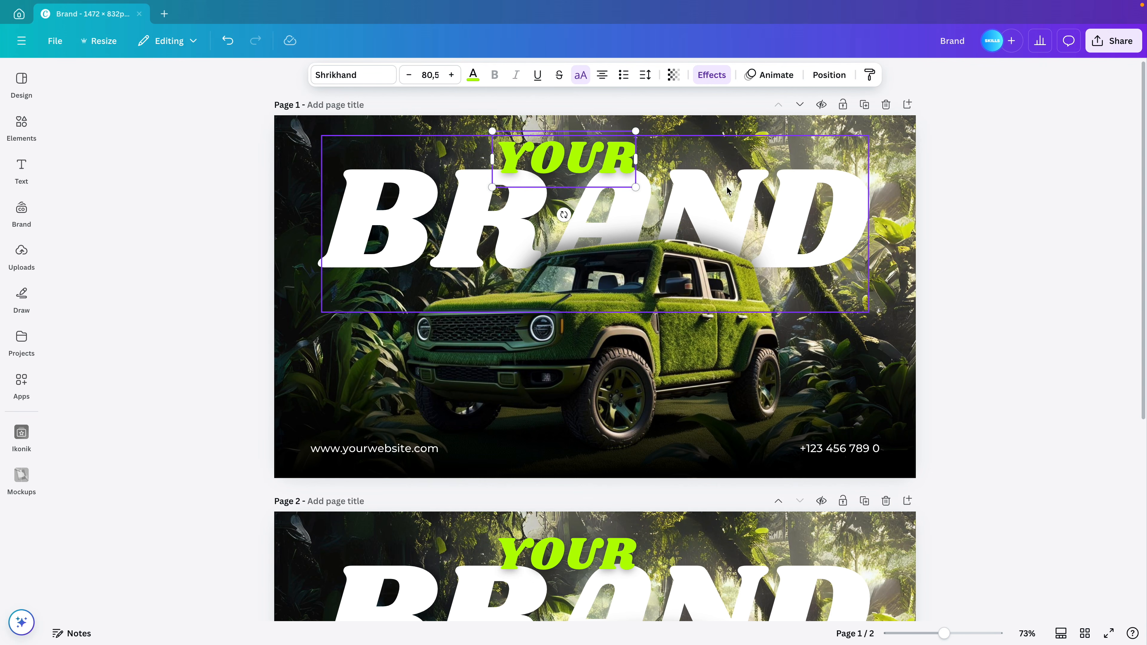
{"action": "left_click", "coordinate": [737, 184], "text": "shift"}
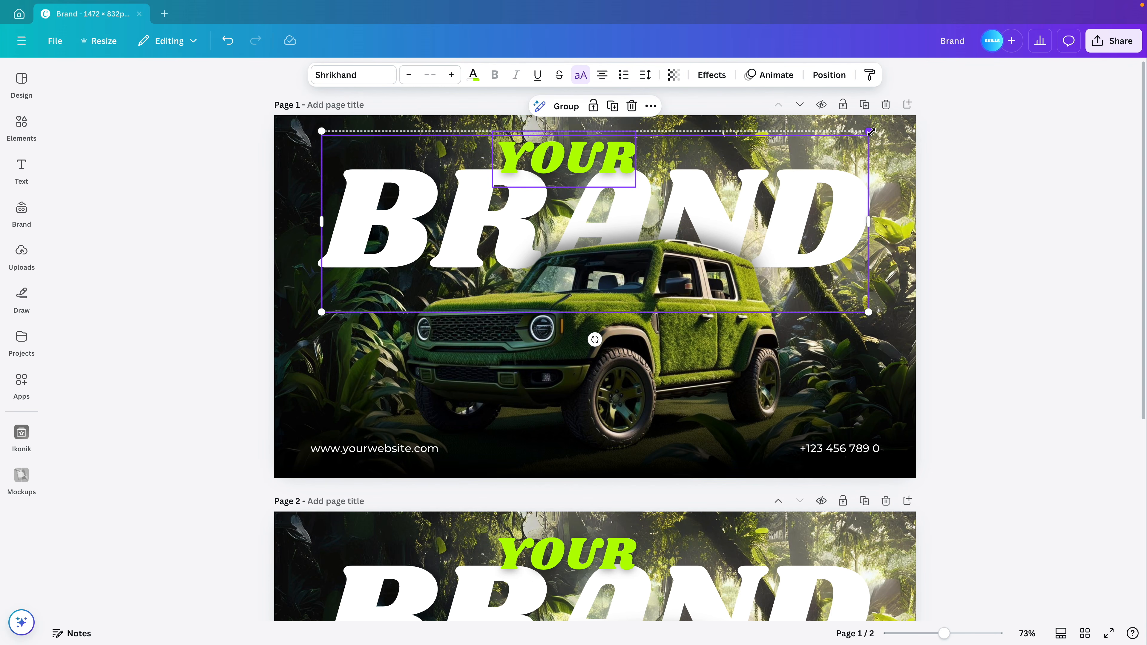
{"action": "left_click_drag", "start_coordinate": [871, 132], "coordinate": [697, 188]}
{"action": "left_click_drag", "start_coordinate": [565, 201], "coordinate": [583, 321]}
{"action": "left_click", "coordinate": [959, 271]}
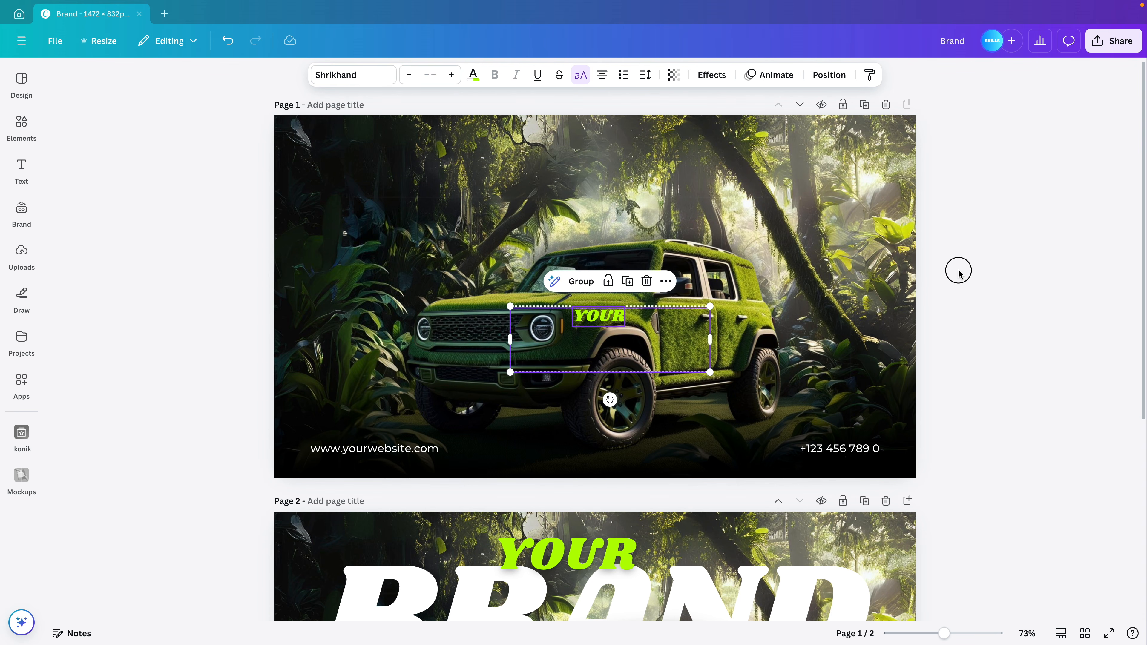
Send the small YOUR text behind the car and gradient layers in the layer list
{"action": "left_click", "coordinate": [604, 318]}
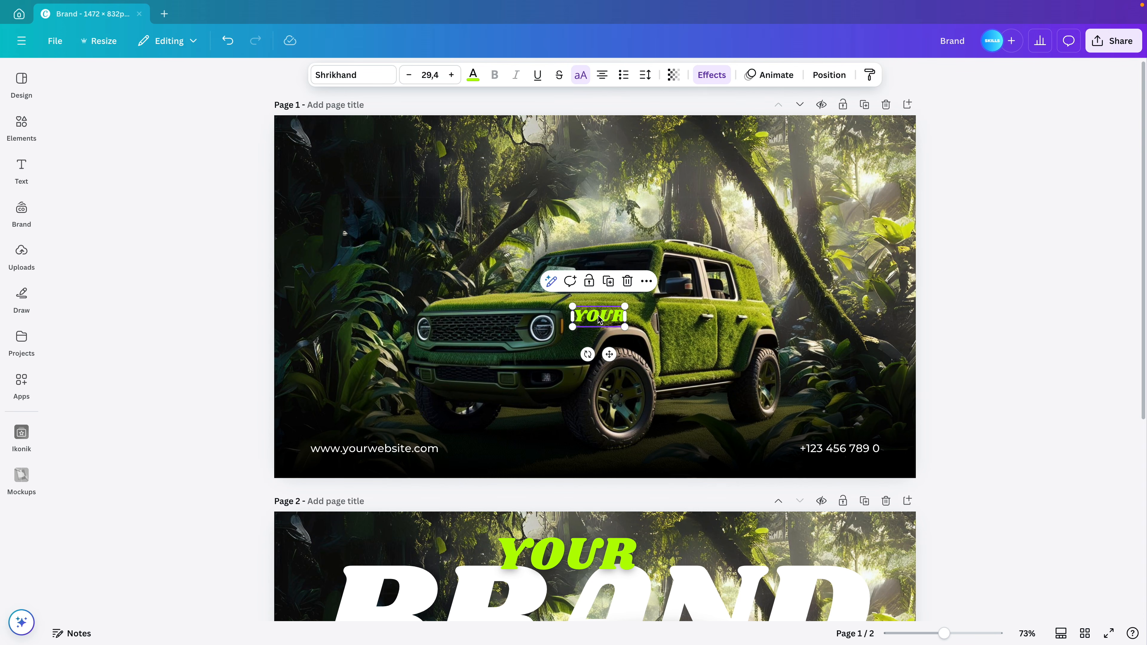
{"action": "left_click", "coordinate": [829, 74]}
{"action": "left_click_drag", "start_coordinate": [163, 260], "coordinate": [180, 316]}
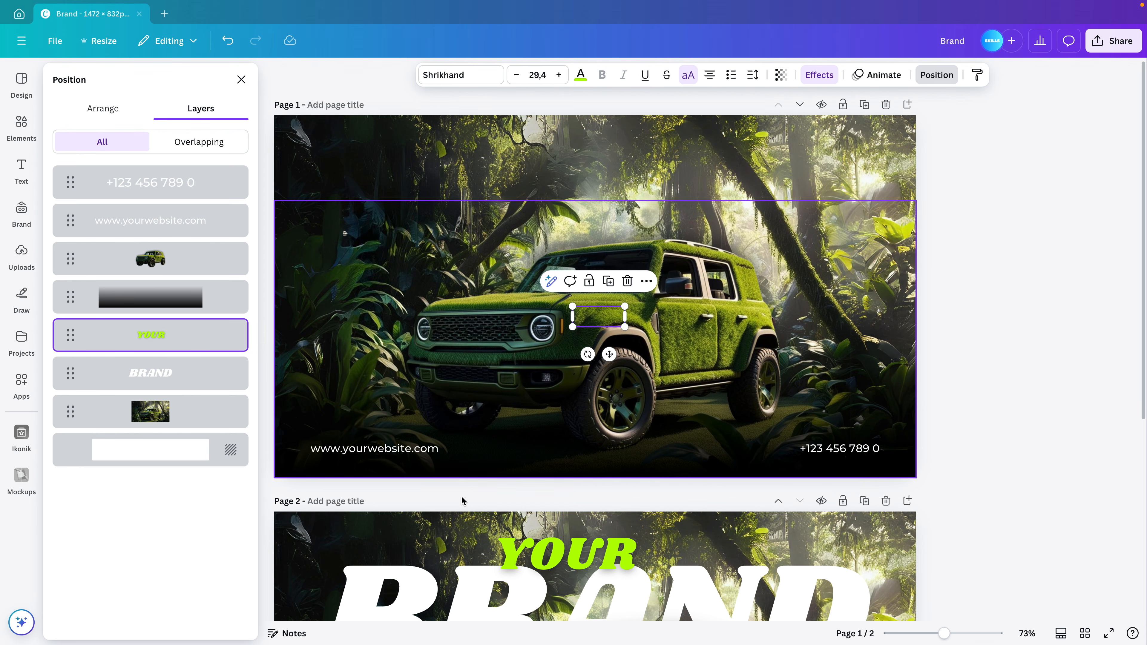
{"action": "left_click", "coordinate": [667, 542]}
{"action": "scroll", "coordinate": [667, 517], "scroll_direction": "down", "scroll_amount": 1}
{"action": "scroll", "coordinate": [666, 517], "scroll_direction": "down", "scroll_amount": 5}
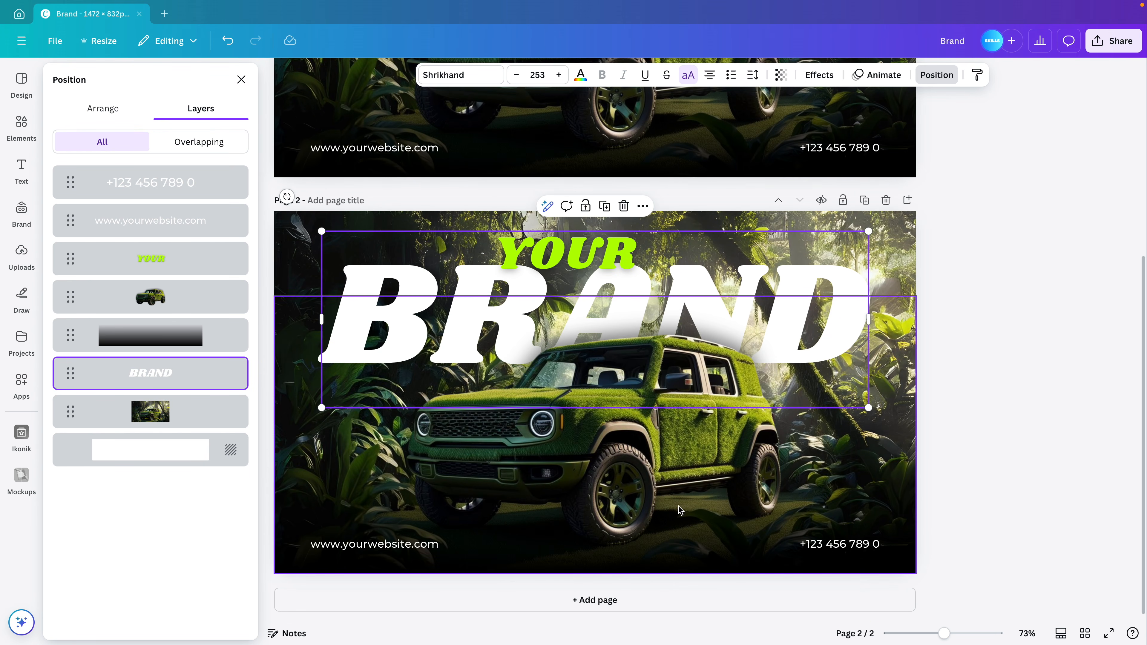
{"action": "left_click_drag", "start_coordinate": [158, 261], "coordinate": [159, 355]}
Move page 1's website and phone texts together down to the bottom edge
{"action": "key", "text": "Escape"}
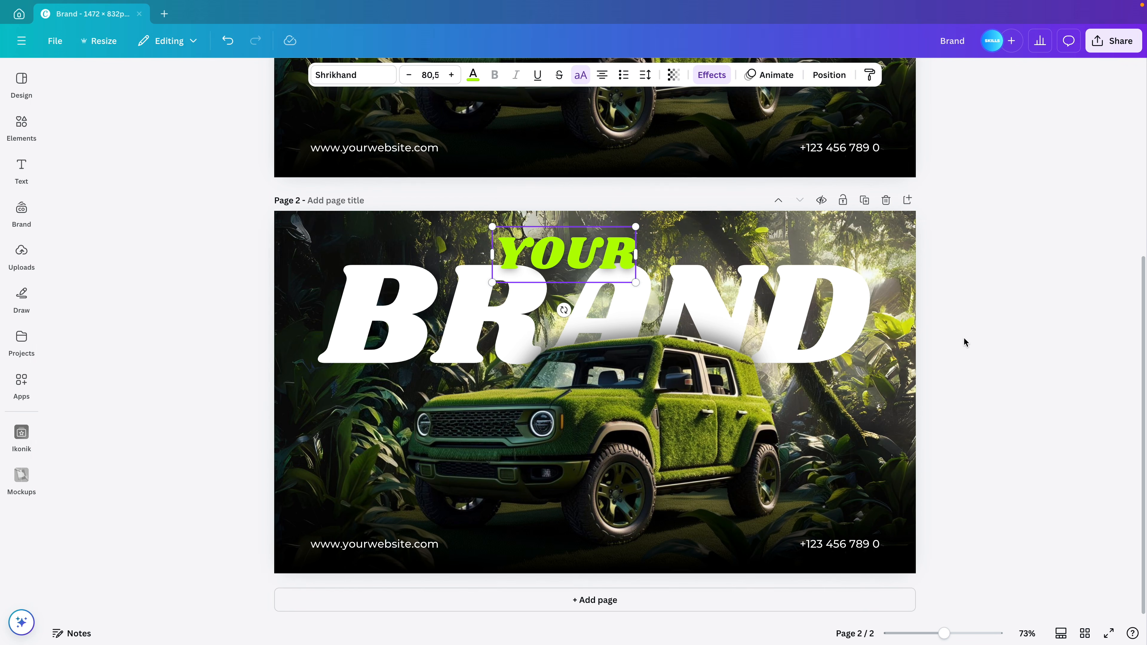
{"action": "scroll", "coordinate": [965, 340], "scroll_direction": "up", "scroll_amount": 6}
{"action": "left_click", "coordinate": [850, 450]}
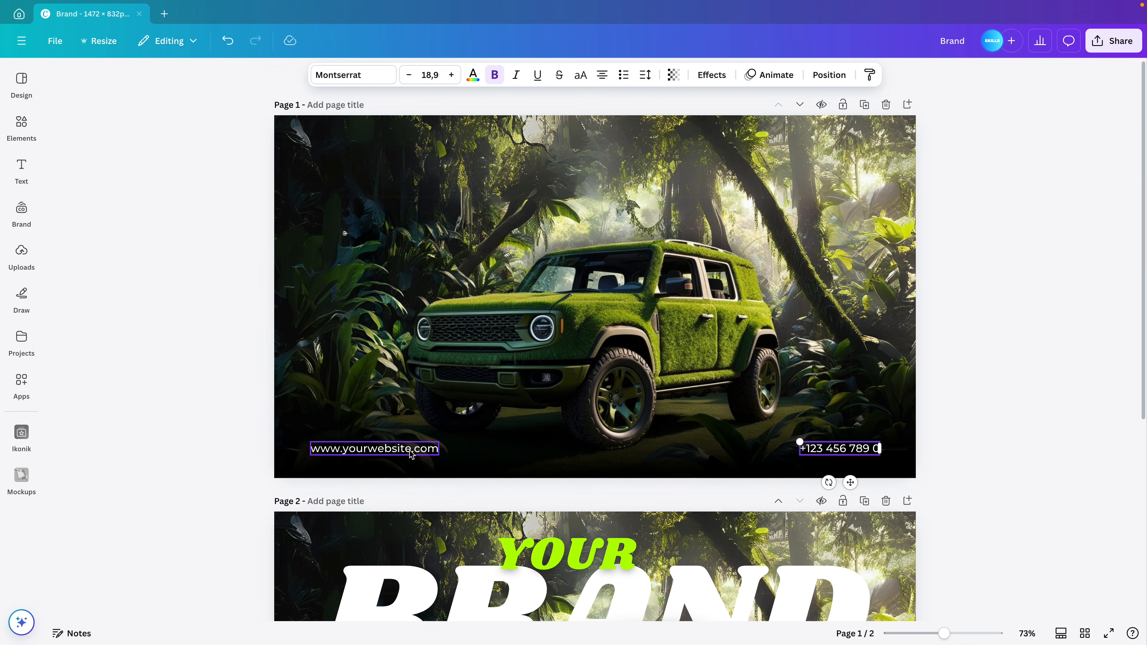
{"action": "left_click", "coordinate": [397, 449], "text": "shift"}
{"action": "left_click_drag", "start_coordinate": [605, 483], "coordinate": [607, 511]}
{"action": "key", "text": "Down"}
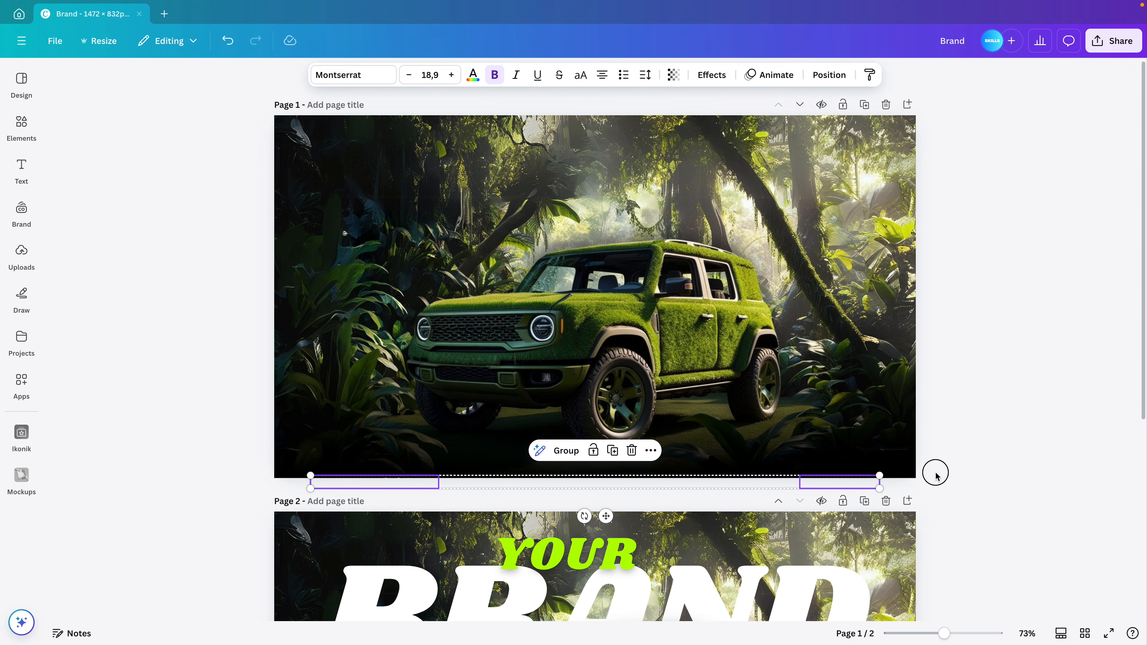
Drag page 1's dark gradient layer down mostly off the page
{"action": "left_click_drag", "start_coordinate": [960, 469], "coordinate": [293, 499]}
{"action": "left_click", "coordinate": [905, 441]}
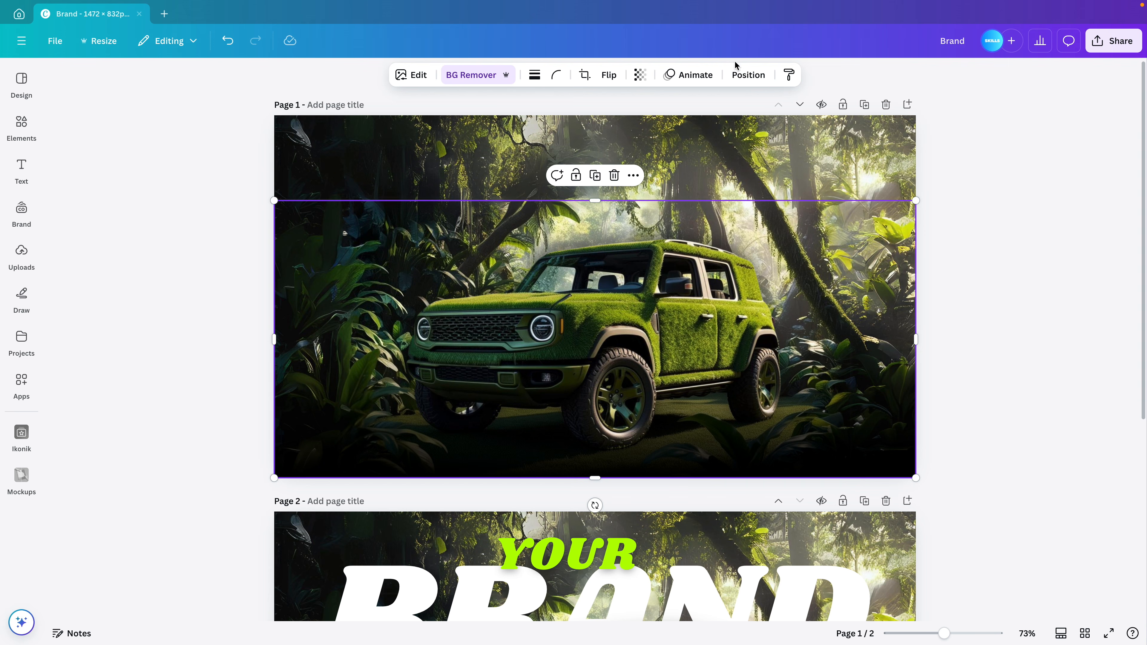
{"action": "left_click", "coordinate": [747, 75]}
{"action": "left_click", "coordinate": [161, 297]}
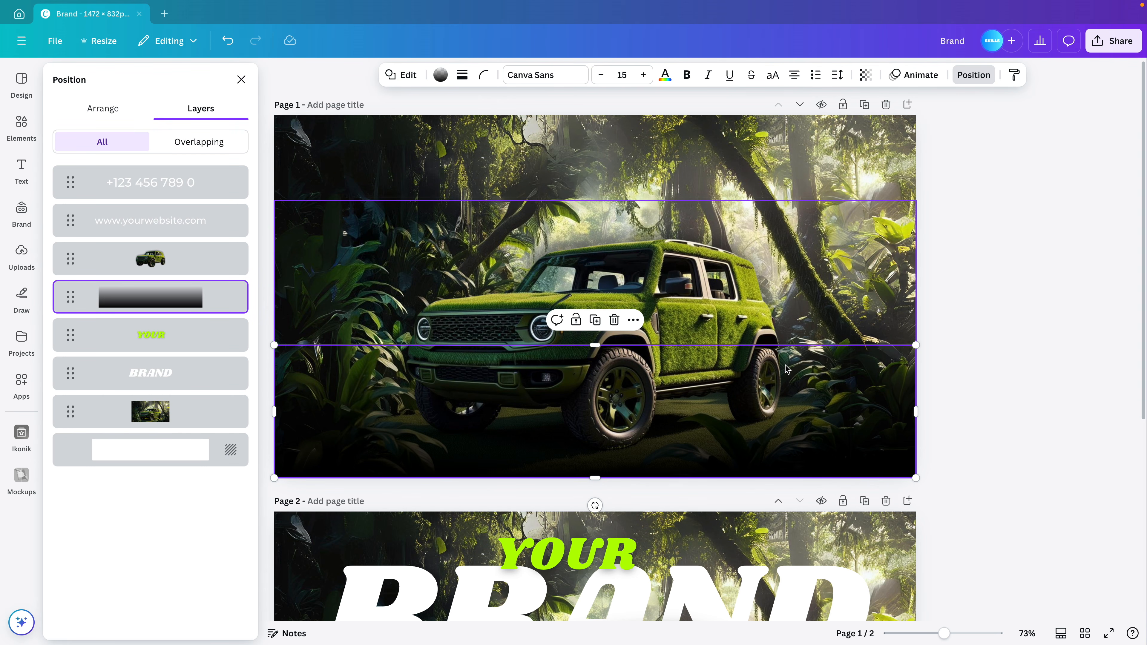
{"action": "left_click_drag", "start_coordinate": [797, 362], "coordinate": [800, 469]}
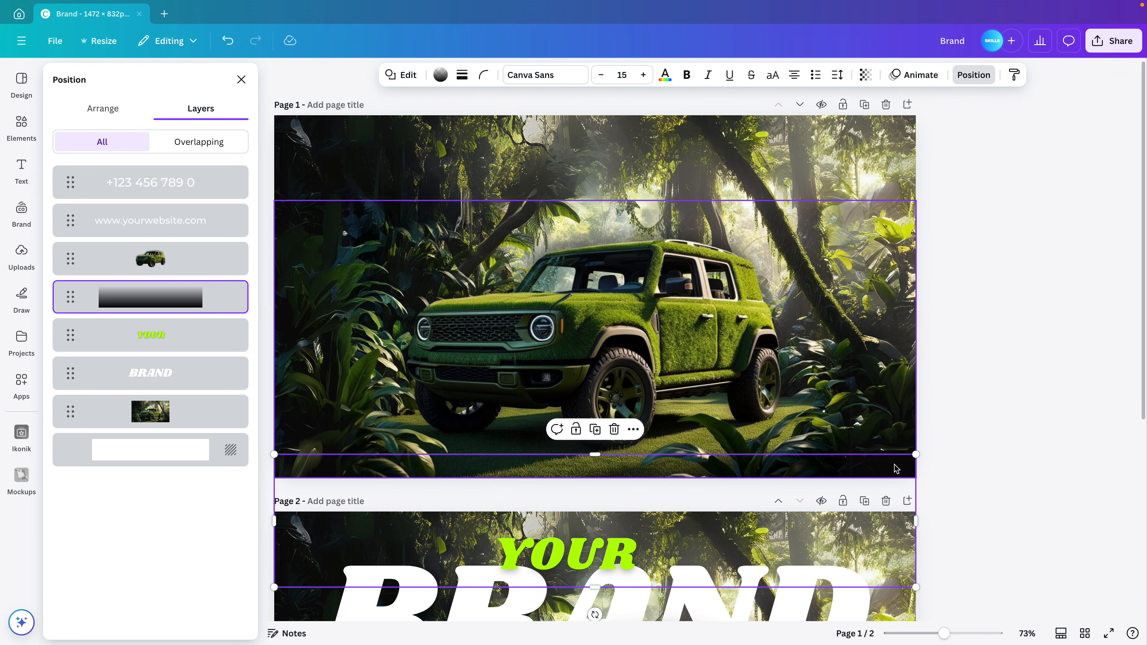
{"action": "left_click", "coordinate": [999, 398]}
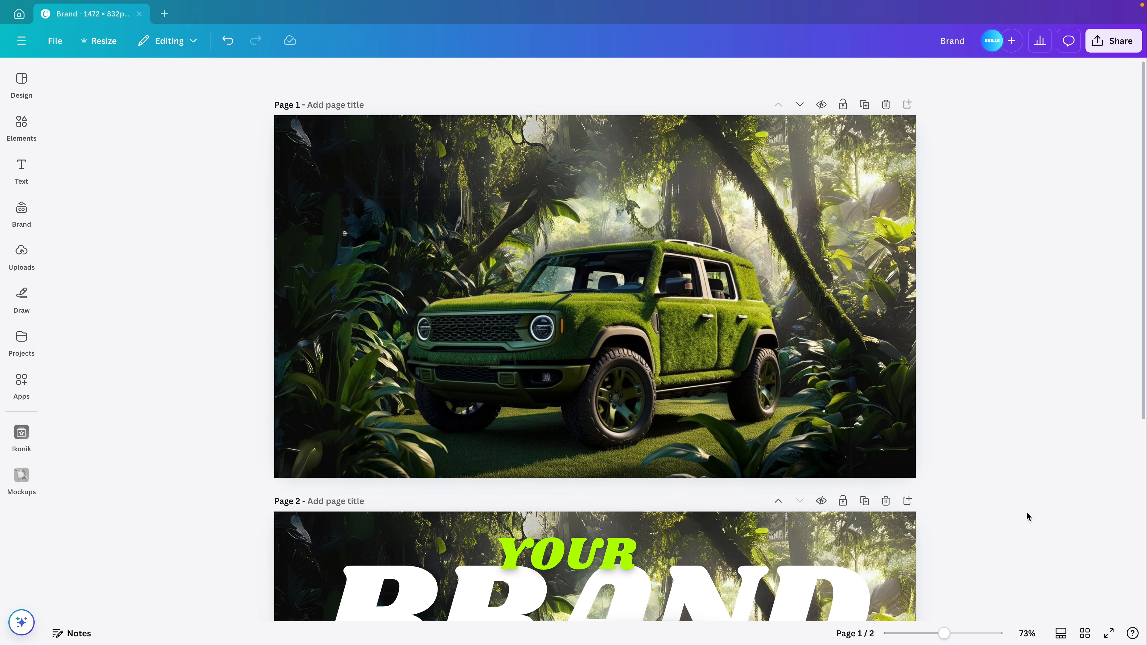
Add a 2-second Match & Move transition between pages 1 and 2 and preview it full screen
{"action": "left_click", "coordinate": [1060, 633]}
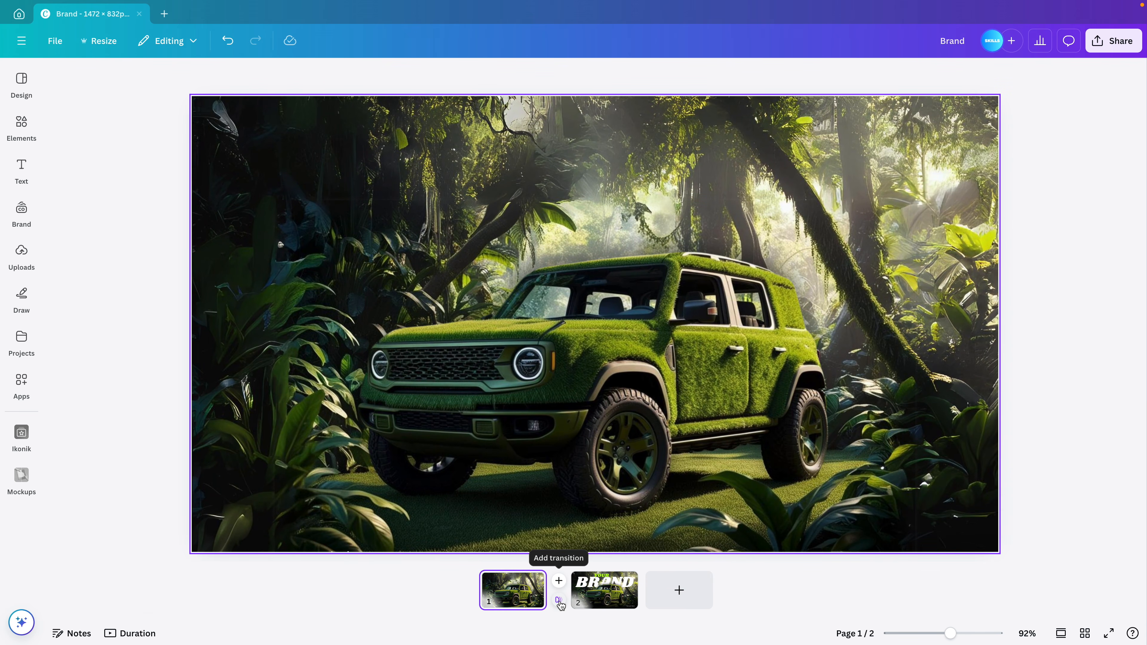
{"action": "left_click", "coordinate": [560, 602]}
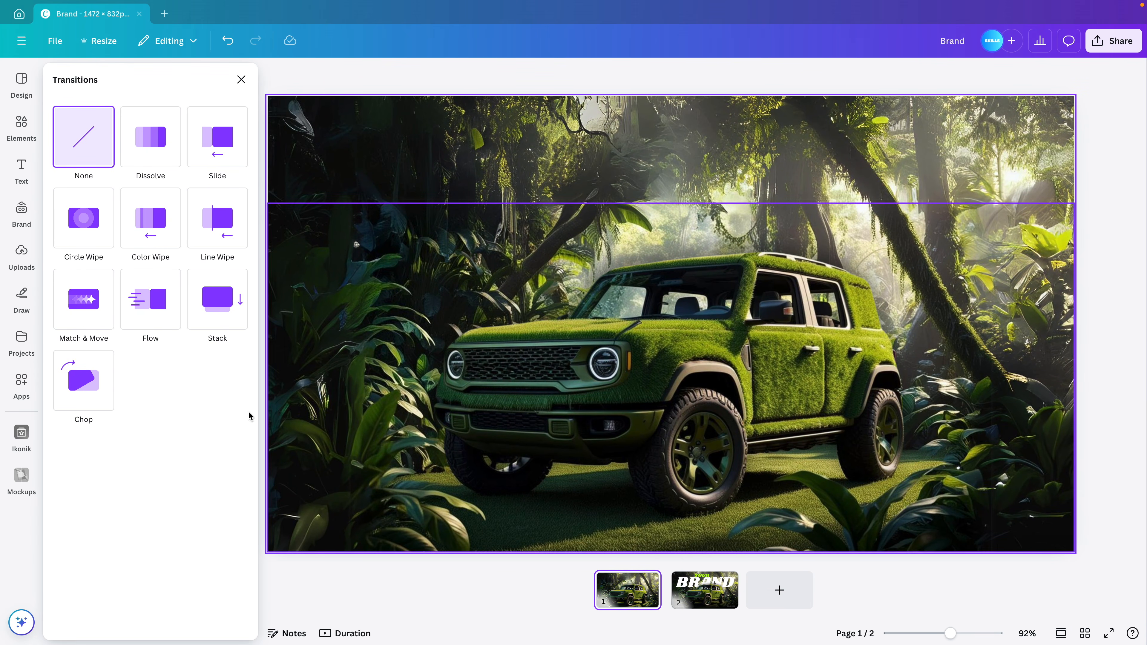
{"action": "left_click", "coordinate": [90, 311]}
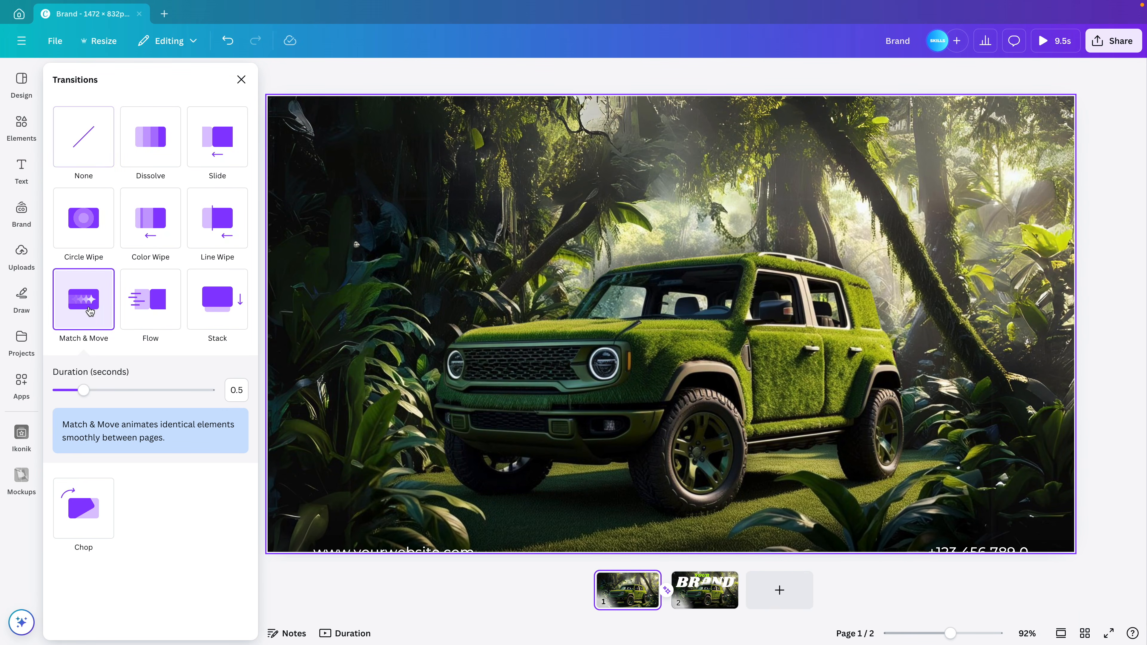
{"action": "left_click_drag", "start_coordinate": [83, 391], "coordinate": [177, 395]}
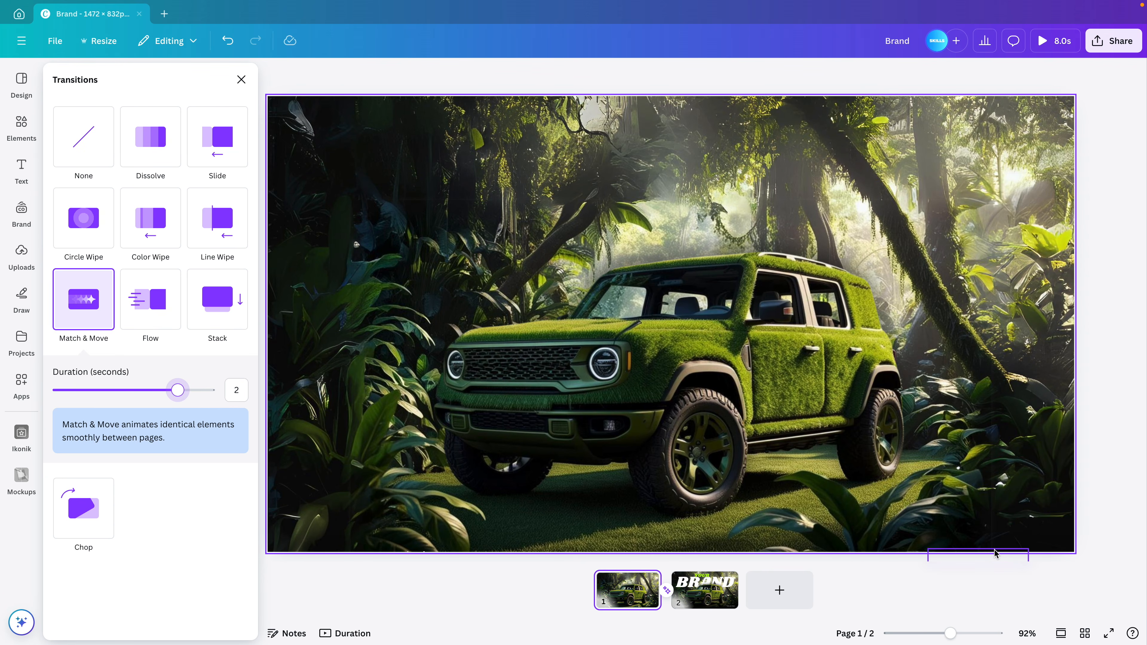
{"action": "left_click", "coordinate": [1108, 633]}
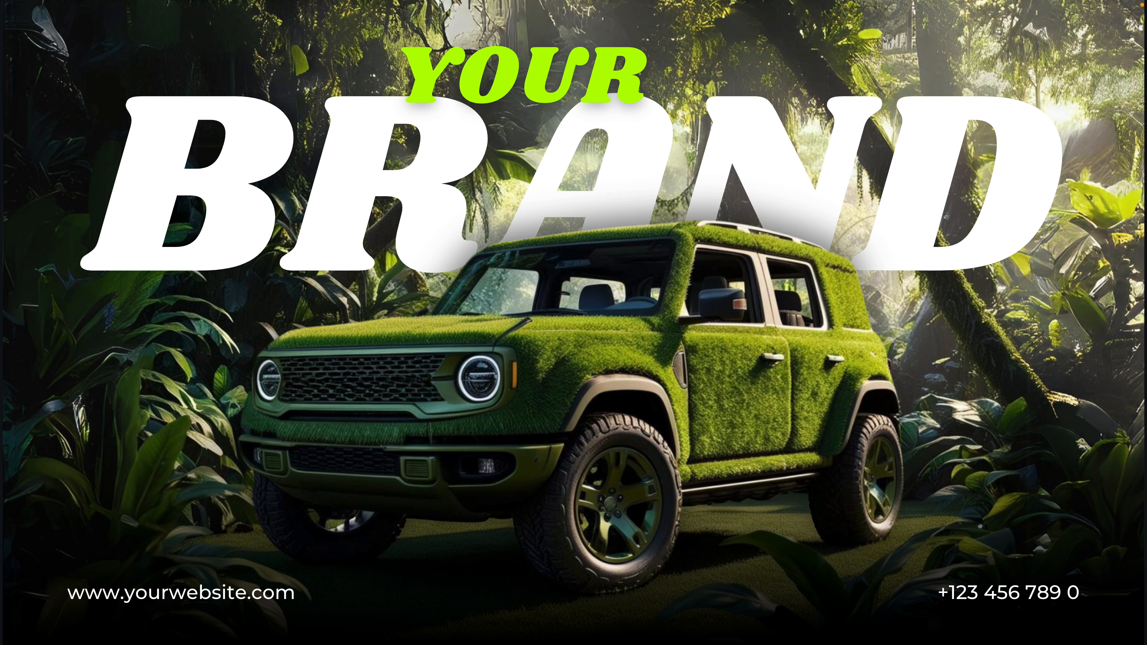
{"action": "key", "text": "Escape"}
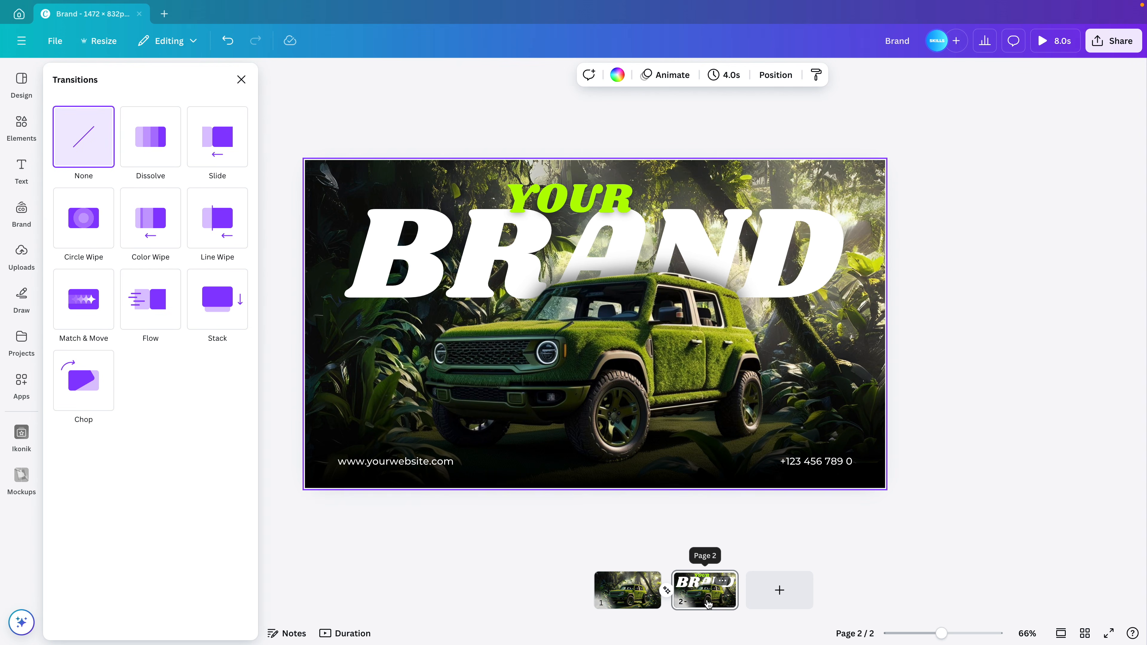
Return to Scroll view and select page 2's car and jungle background layers together
{"action": "left_click", "coordinate": [241, 80]}
{"action": "left_click", "coordinate": [1060, 633]}
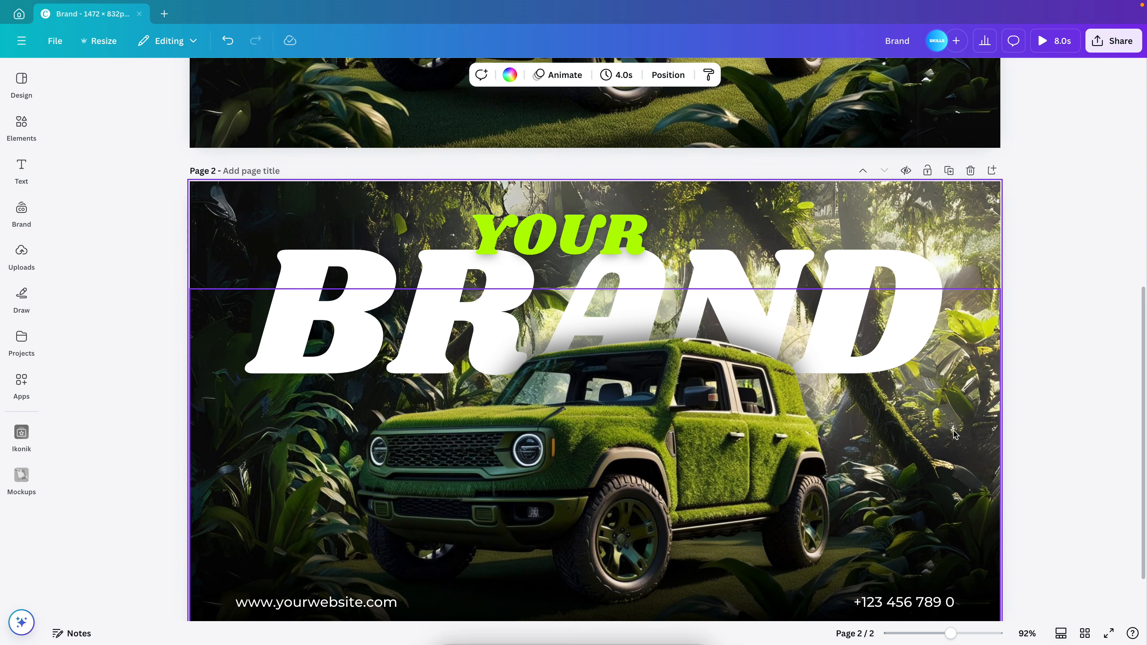
{"action": "scroll", "coordinate": [1034, 375], "scroll_direction": "down", "scroll_amount": 2}
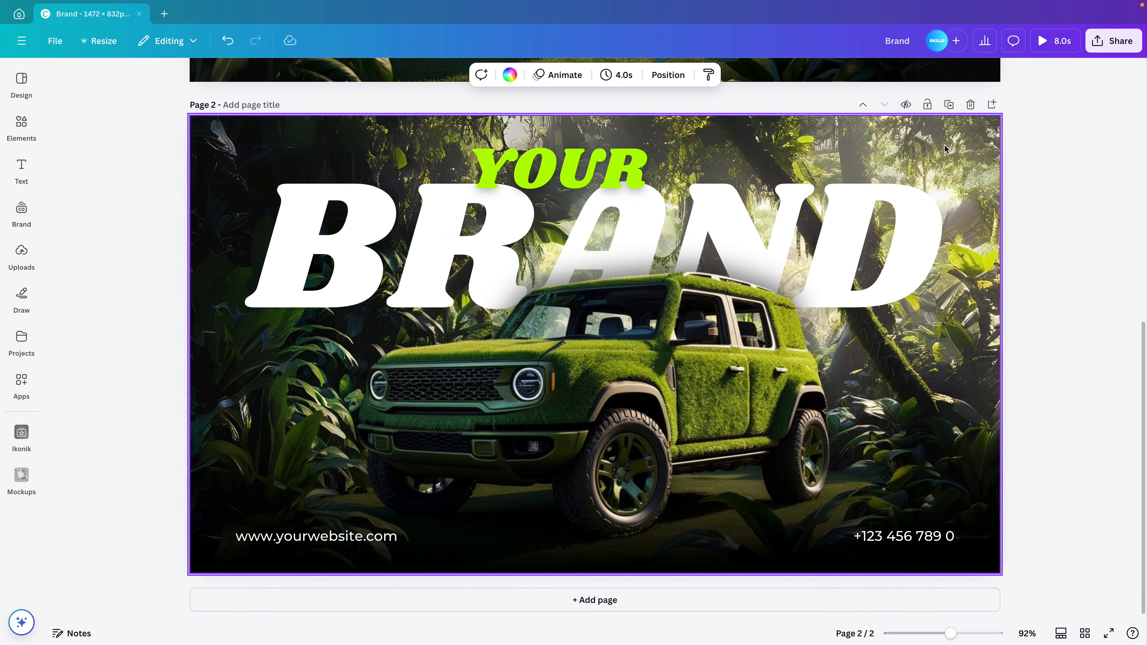
{"action": "left_click", "coordinate": [668, 75]}
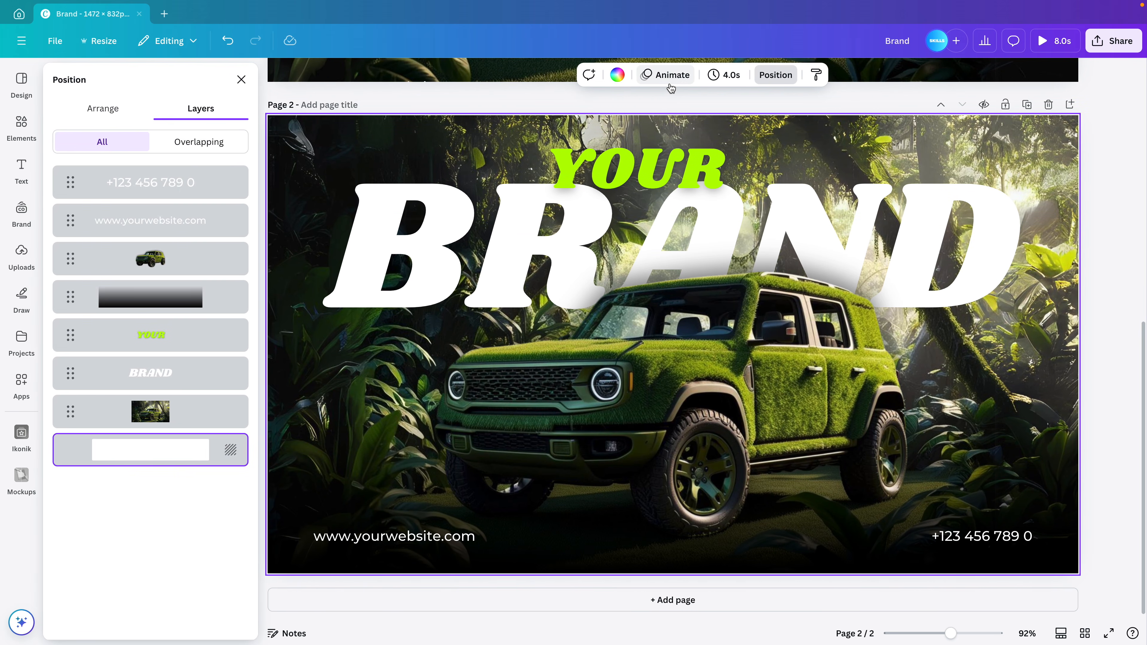
{"action": "left_click", "coordinate": [157, 261]}
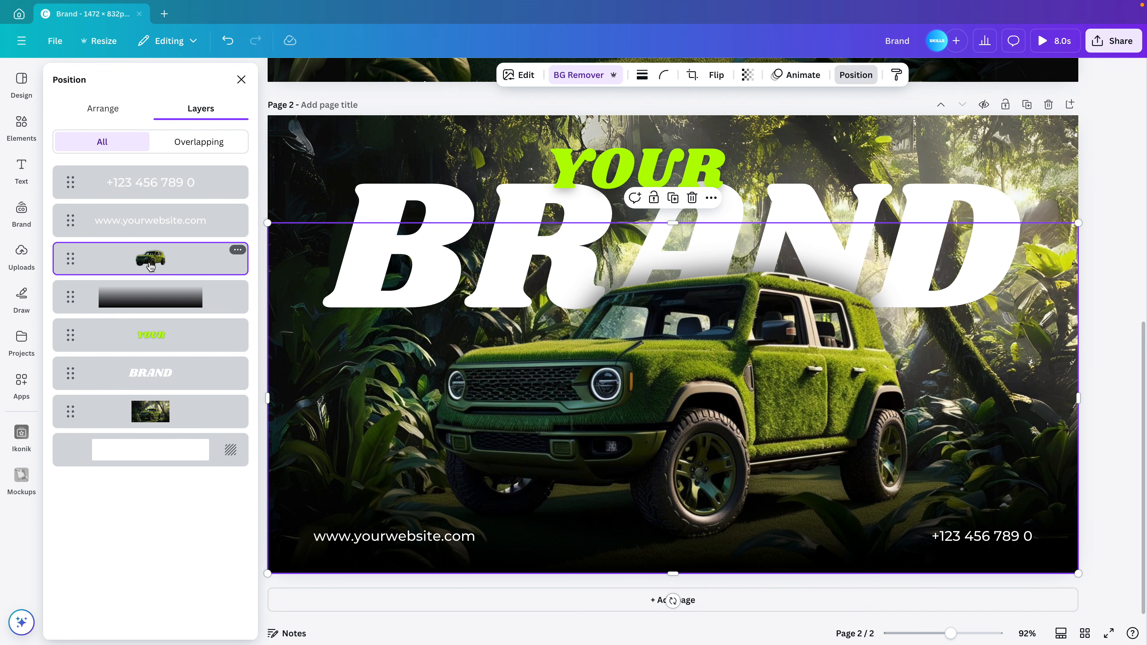
{"action": "left_click", "coordinate": [149, 410], "text": "shift"}
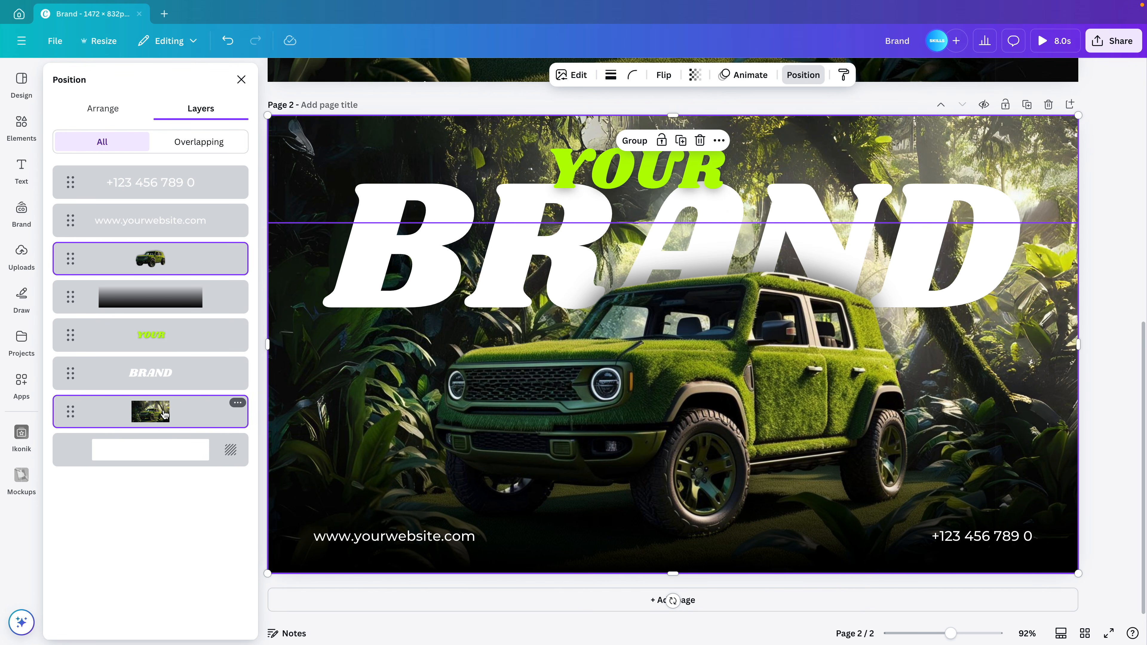
Enlarge both images slightly past page 2's edges, recentre them, and preview full screen
{"action": "scroll", "coordinate": [645, 426], "scroll_direction": "down", "scroll_amount": 5}
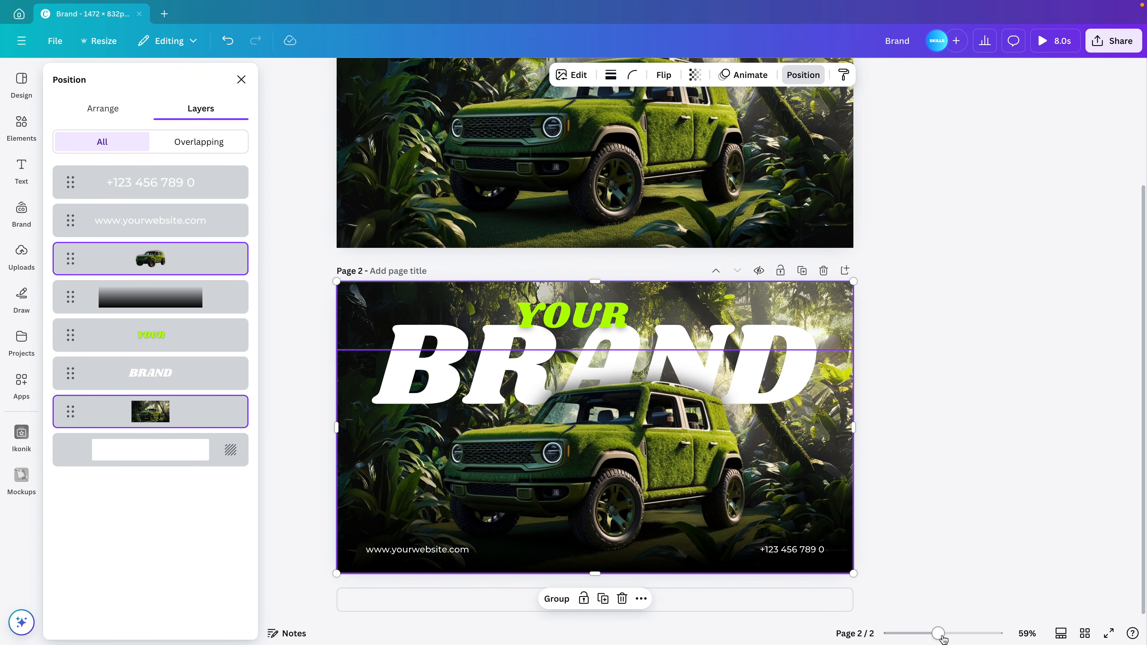
{"action": "left_click_drag", "start_coordinate": [943, 637], "coordinate": [929, 633]}
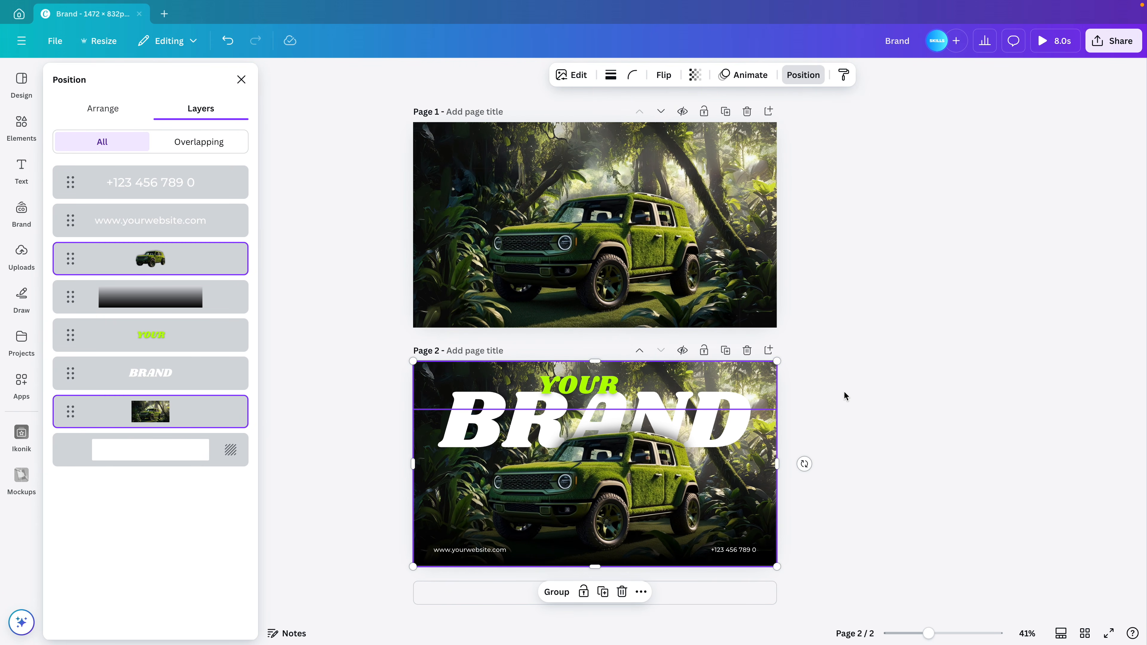
{"action": "left_click_drag", "start_coordinate": [775, 361], "coordinate": [796, 347]}
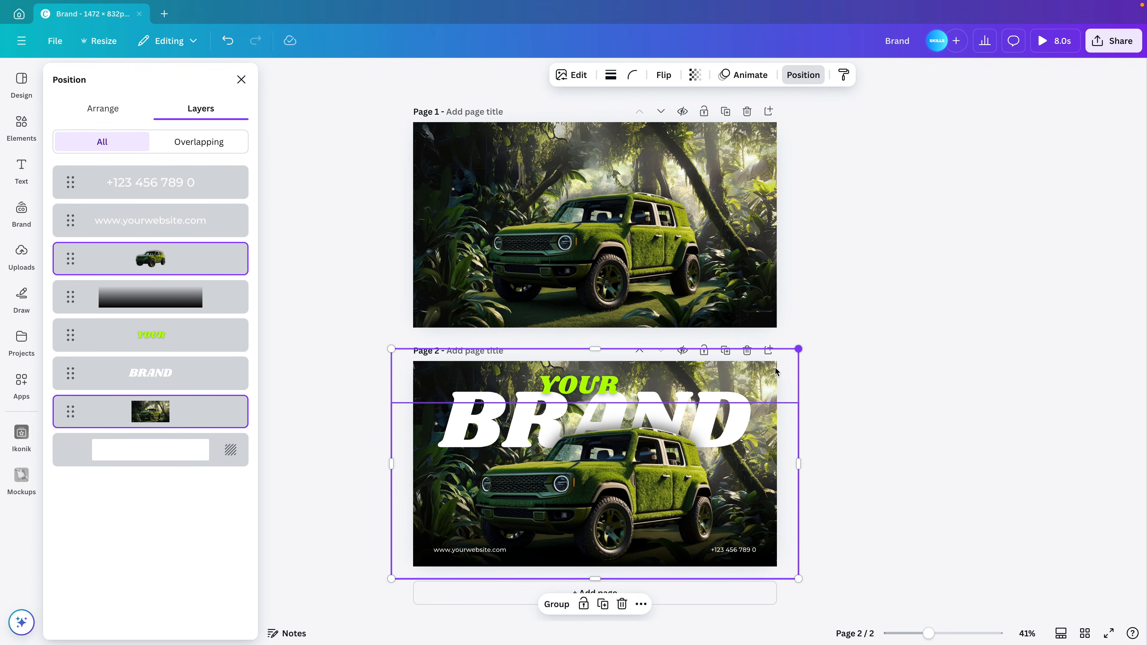
{"action": "left_click_drag", "start_coordinate": [676, 483], "coordinate": [668, 485]}
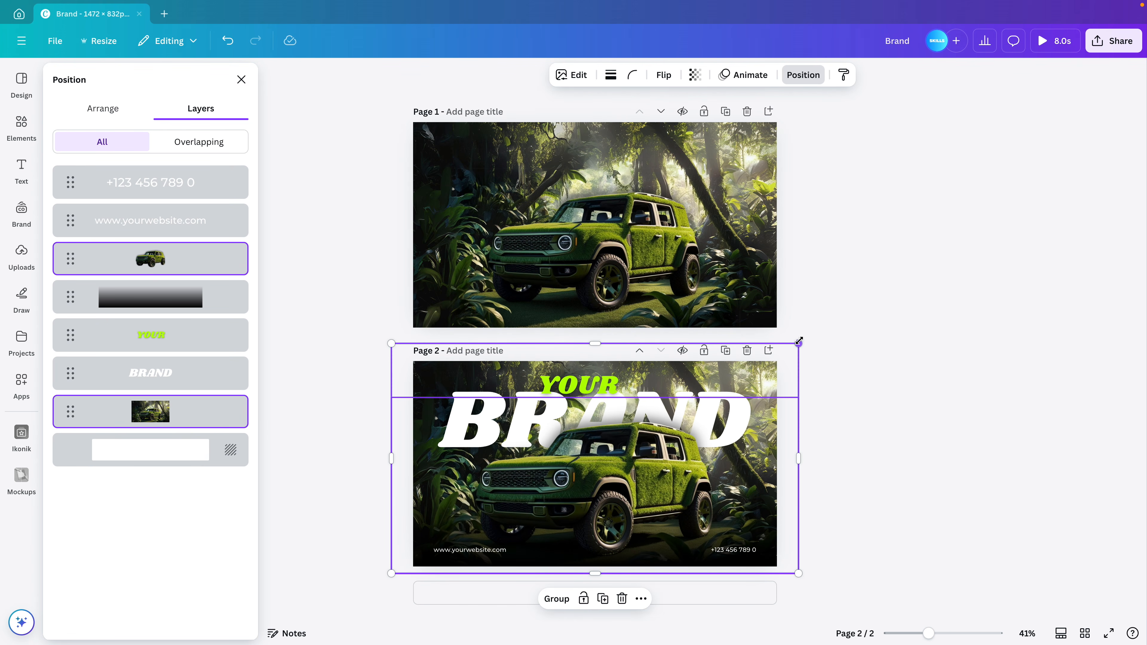
{"action": "mouse_move", "coordinate": [797, 343]}
{"action": "left_mouse_down"}
{"action": "mouse_move", "coordinate": [766, 363]}
{"action": "mouse_move", "coordinate": [906, 248]}
{"action": "mouse_move", "coordinate": [789, 337]}
{"action": "left_mouse_up"}
{"action": "left_click", "coordinate": [740, 187]}
{"action": "left_click", "coordinate": [1108, 633]}
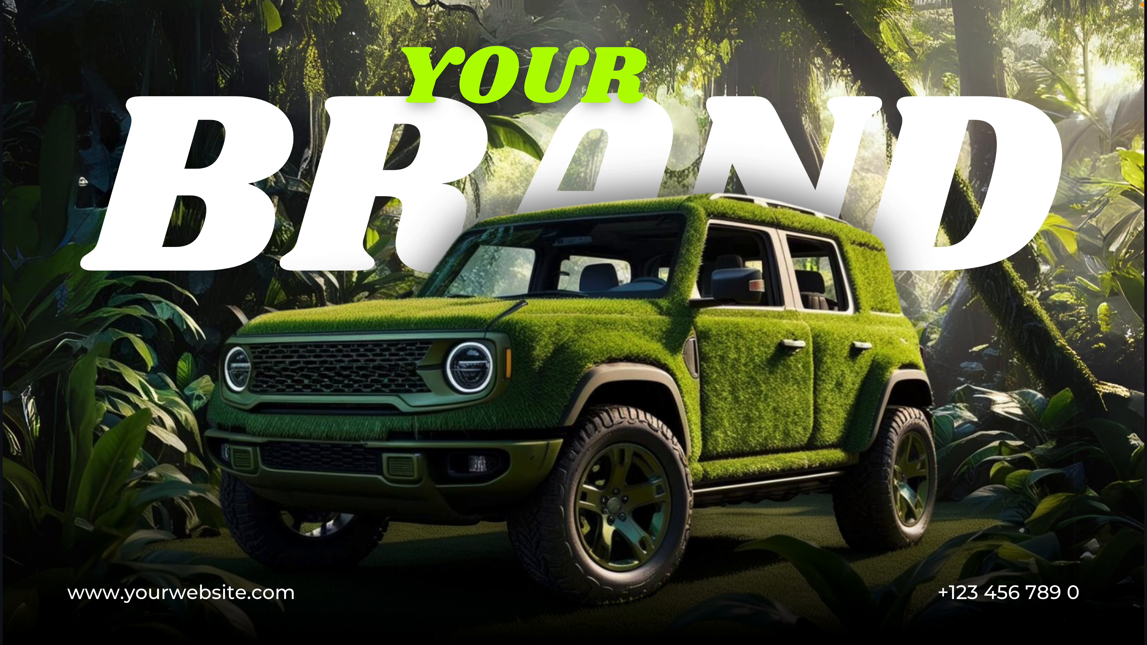
Make an Instagram Story-sized copy of the design with Copy & resize
{"action": "key", "text": "Escape"}
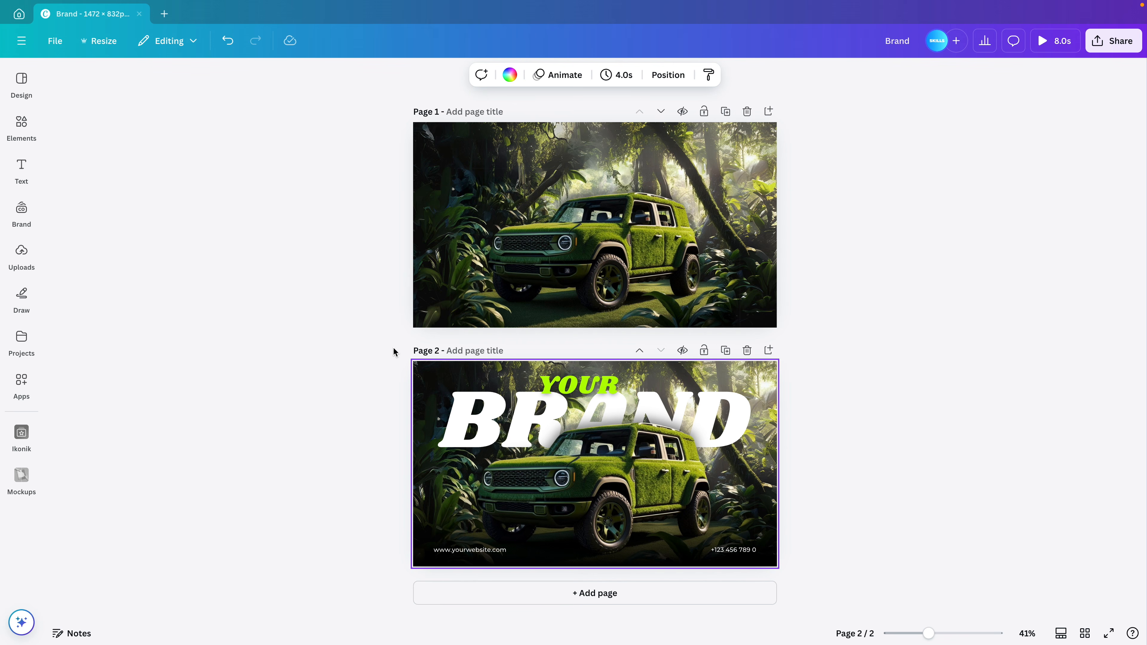
{"action": "left_click", "coordinate": [94, 42]}
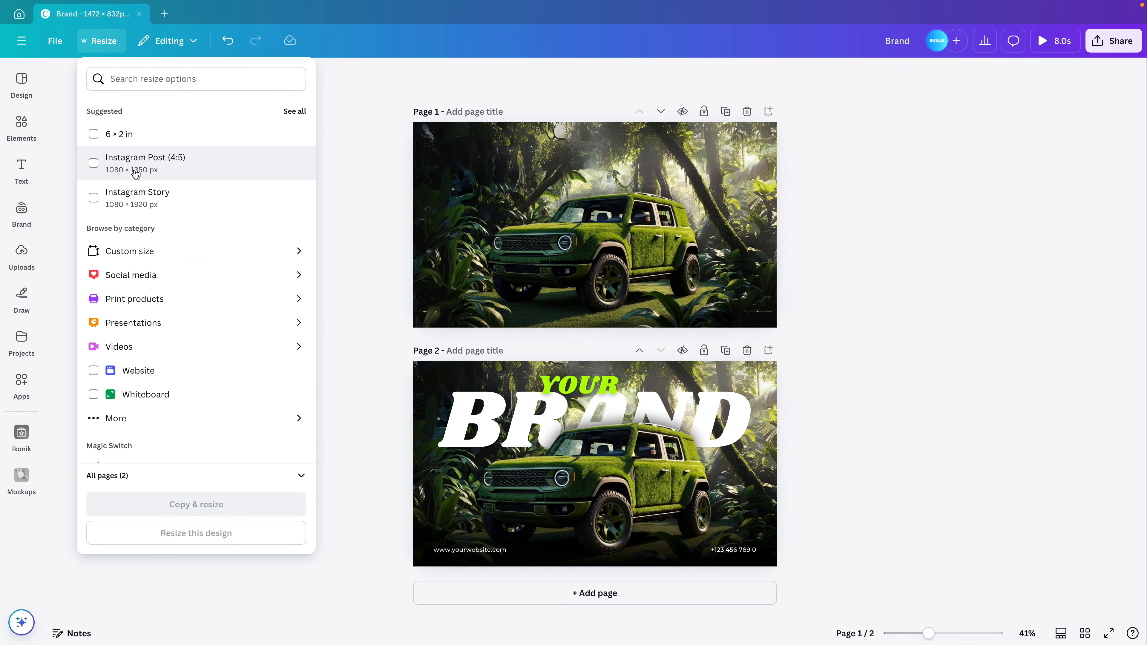
{"action": "left_click", "coordinate": [145, 202]}
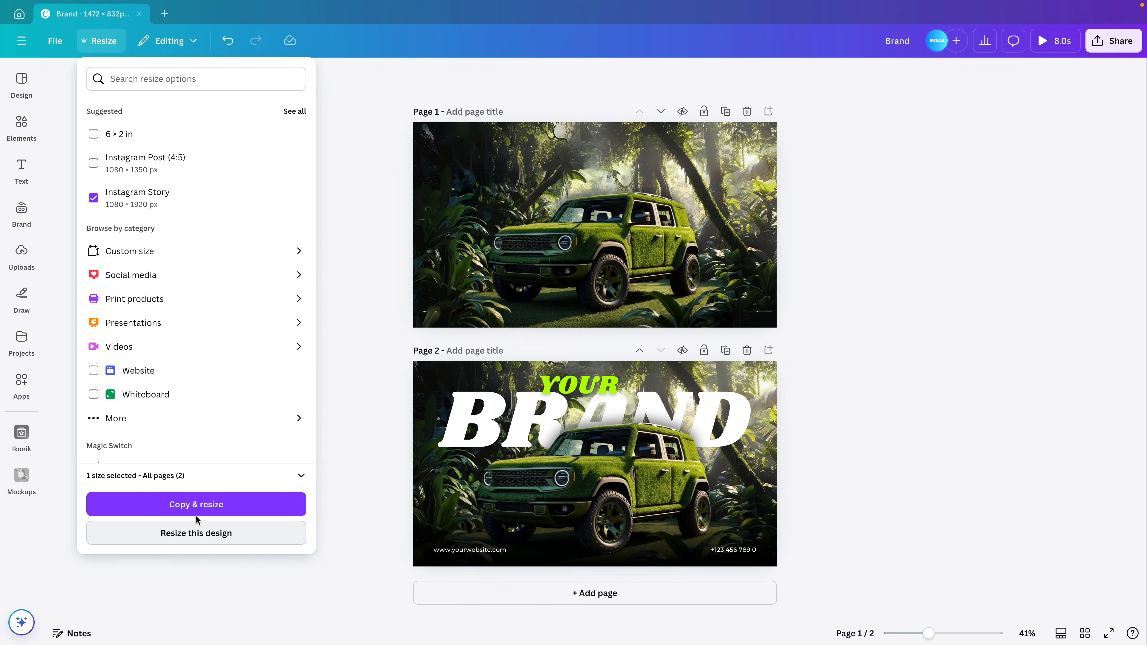
{"action": "left_click", "coordinate": [201, 503]}
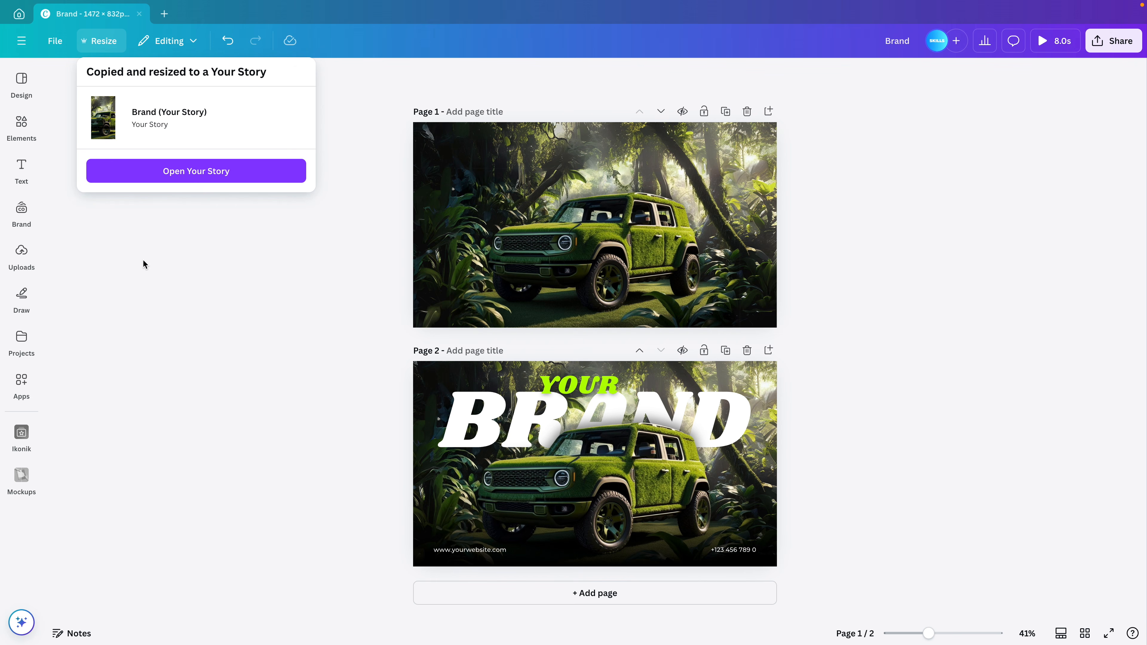
Open the 'Brand (Your Story)' copy, delete page 1's stray small car, and select the leftover texts
{"action": "left_click", "coordinate": [197, 176]}
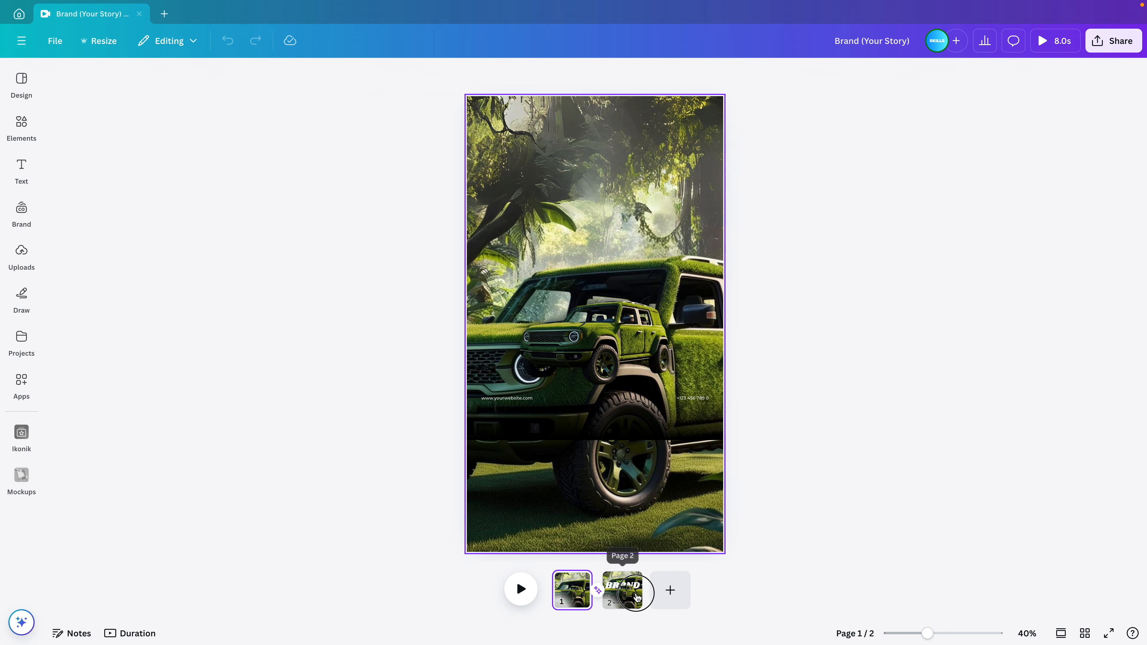
{"action": "left_click", "coordinate": [622, 587]}
{"action": "left_click", "coordinate": [574, 592]}
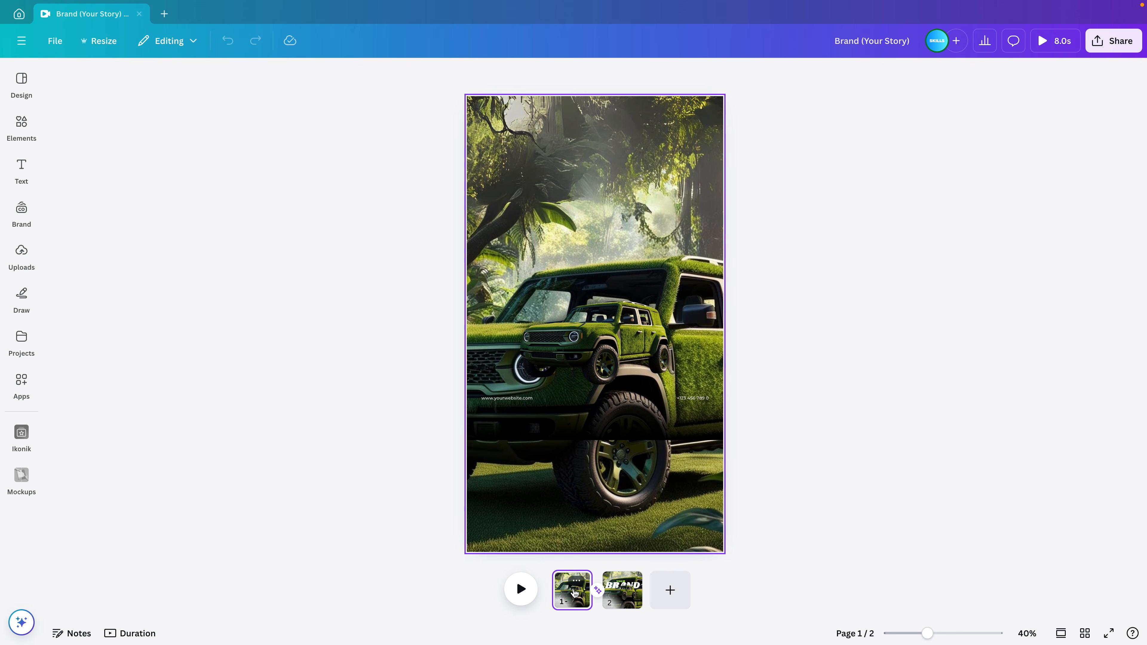
{"action": "left_click", "coordinate": [596, 352]}
{"action": "left_click", "coordinate": [596, 352]}
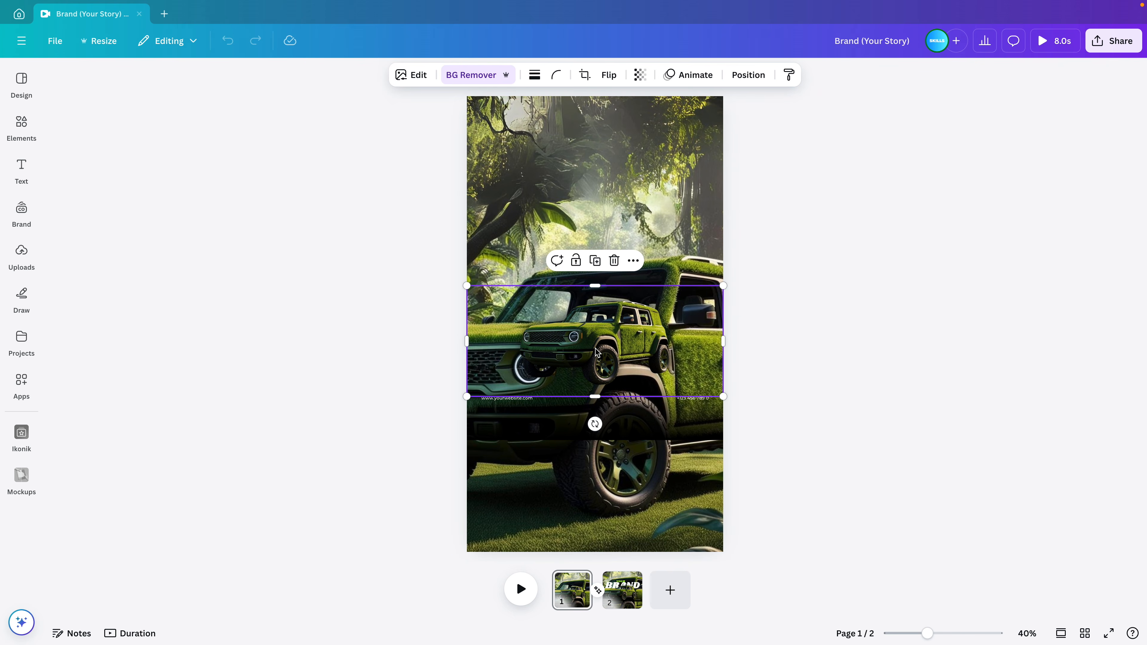
{"action": "key", "text": "Delete"}
{"action": "left_click_drag", "start_coordinate": [770, 418], "coordinate": [422, 356]}
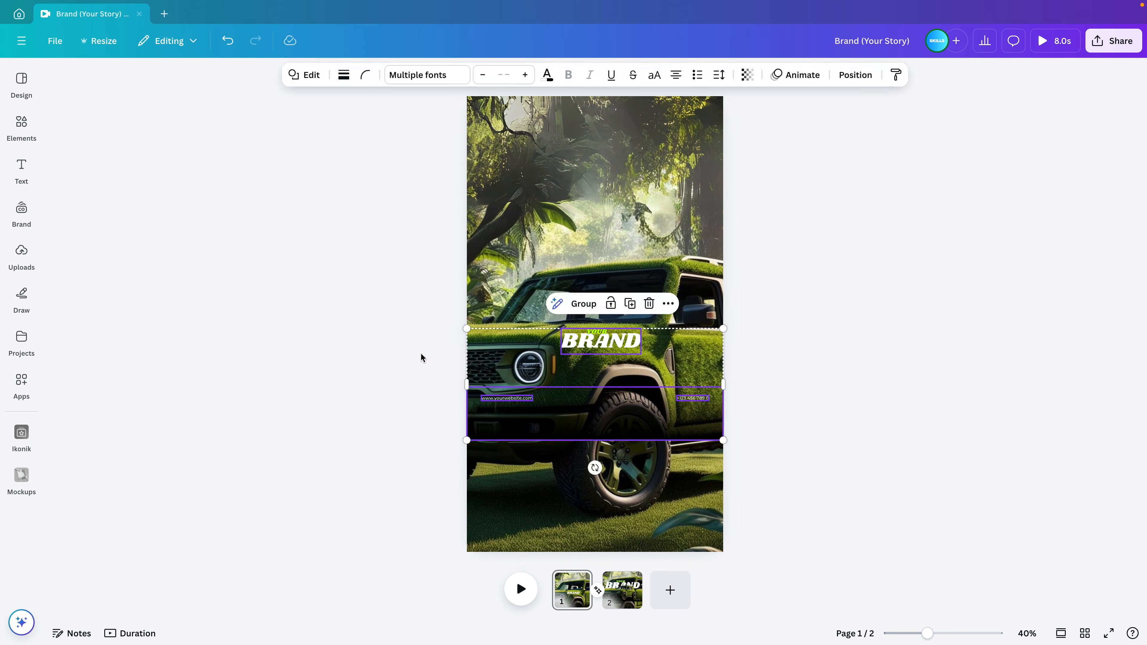
Delete page 1's title, contact texts, dark band and the YOUR text
{"action": "key", "text": "Delete"}
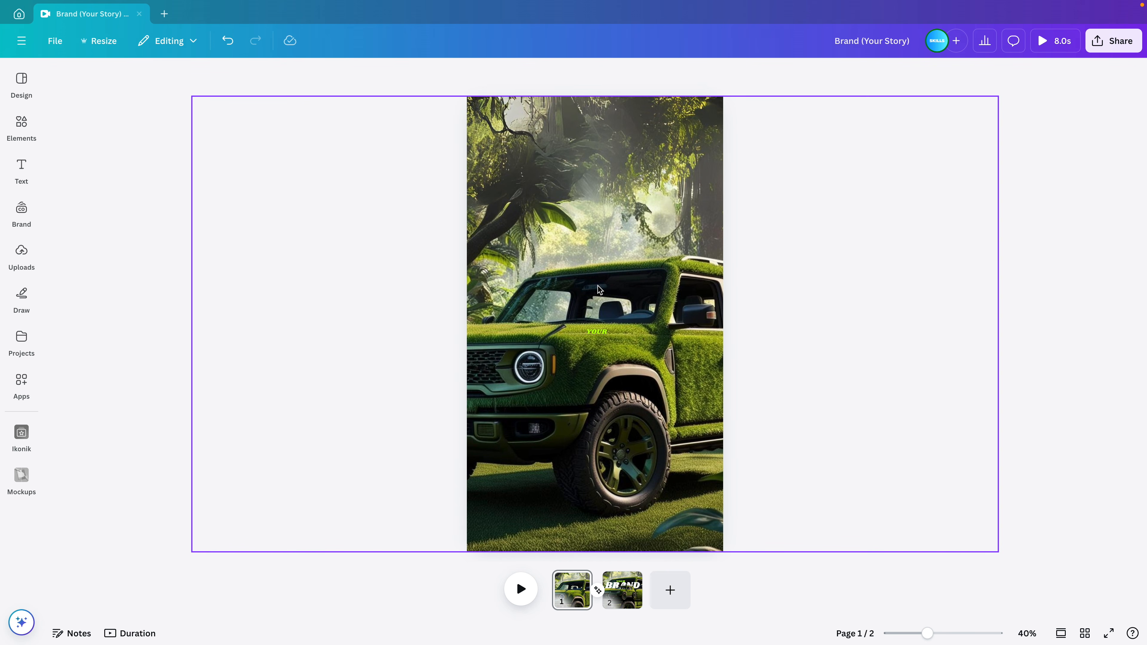
{"action": "left_click", "coordinate": [596, 331]}
{"action": "key", "text": "Delete"}
Resize the jungle car photo into a page-wide strip across the middle of page 1
{"action": "left_click", "coordinate": [907, 185]}
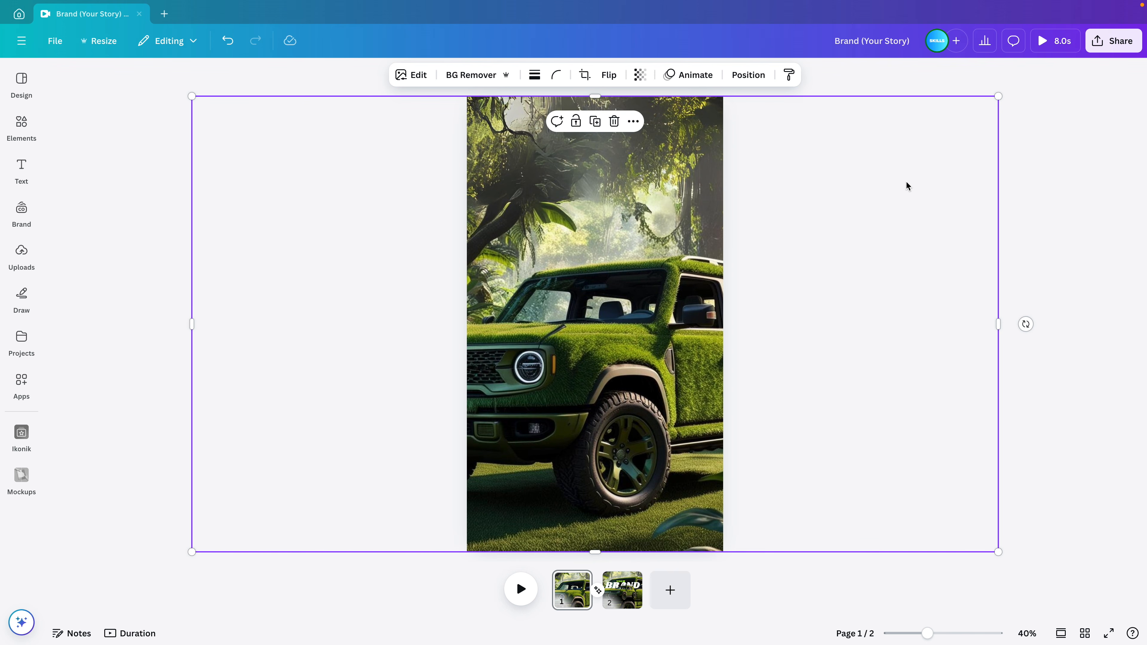
{"action": "left_click_drag", "start_coordinate": [997, 98], "coordinate": [719, 217]}
{"action": "left_click_drag", "start_coordinate": [730, 209], "coordinate": [693, 206]}
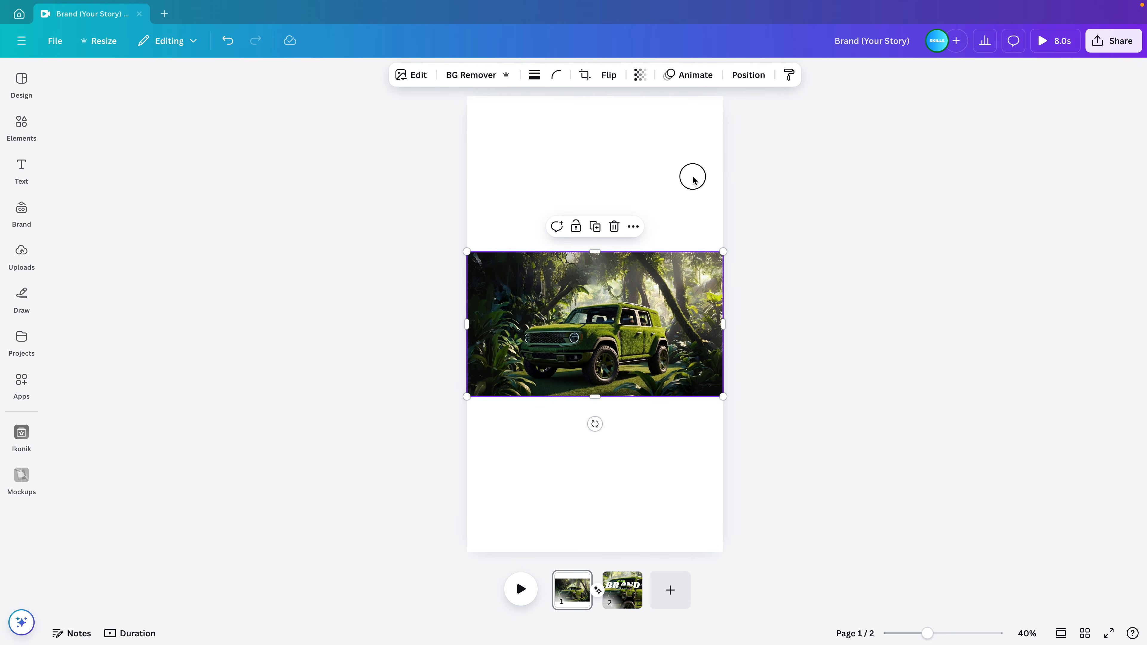
{"action": "left_click", "coordinate": [691, 177]}
{"action": "scroll", "coordinate": [689, 398], "scroll_direction": "up", "scroll_amount": 2}
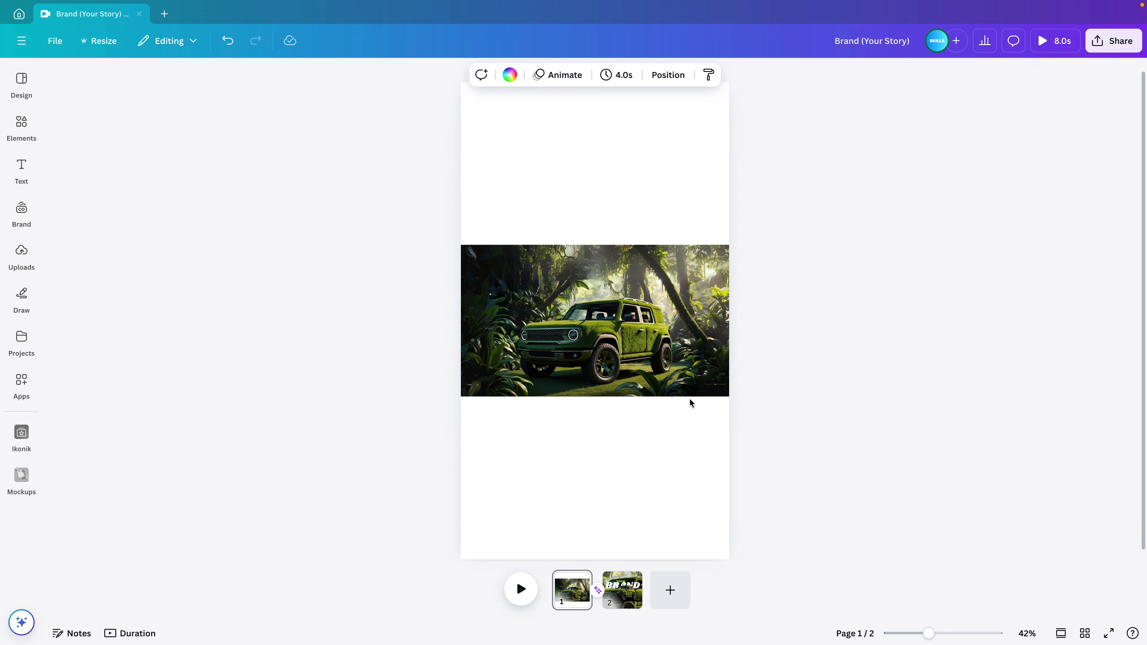
{"action": "left_click", "coordinate": [676, 347]}
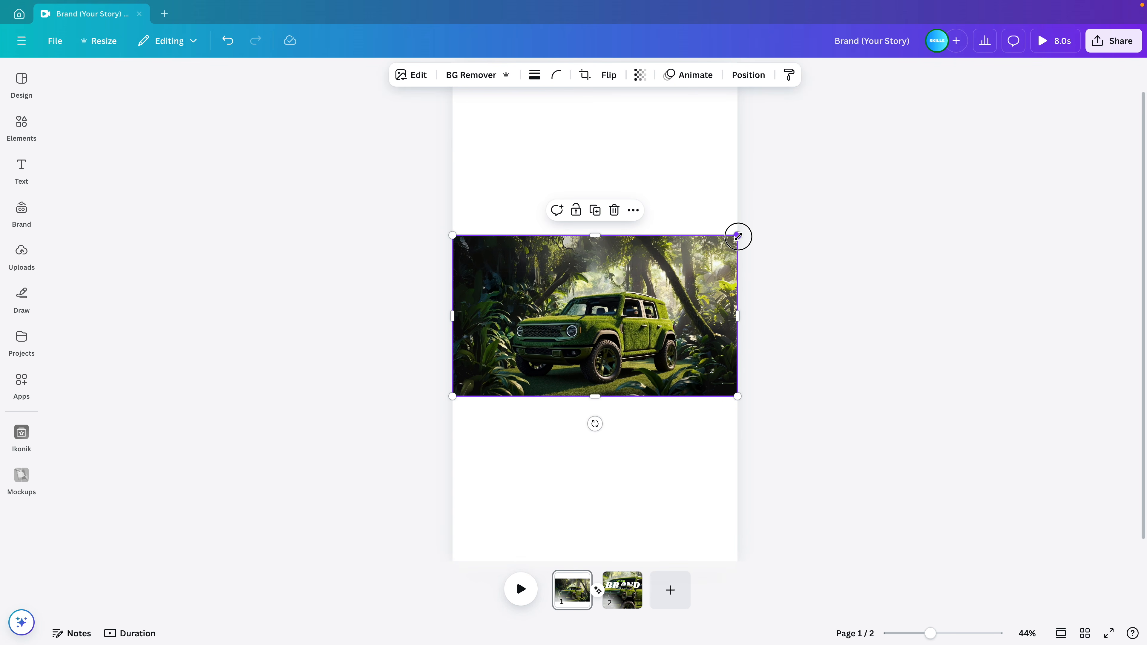
{"action": "left_click_drag", "start_coordinate": [738, 236], "coordinate": [802, 214]}
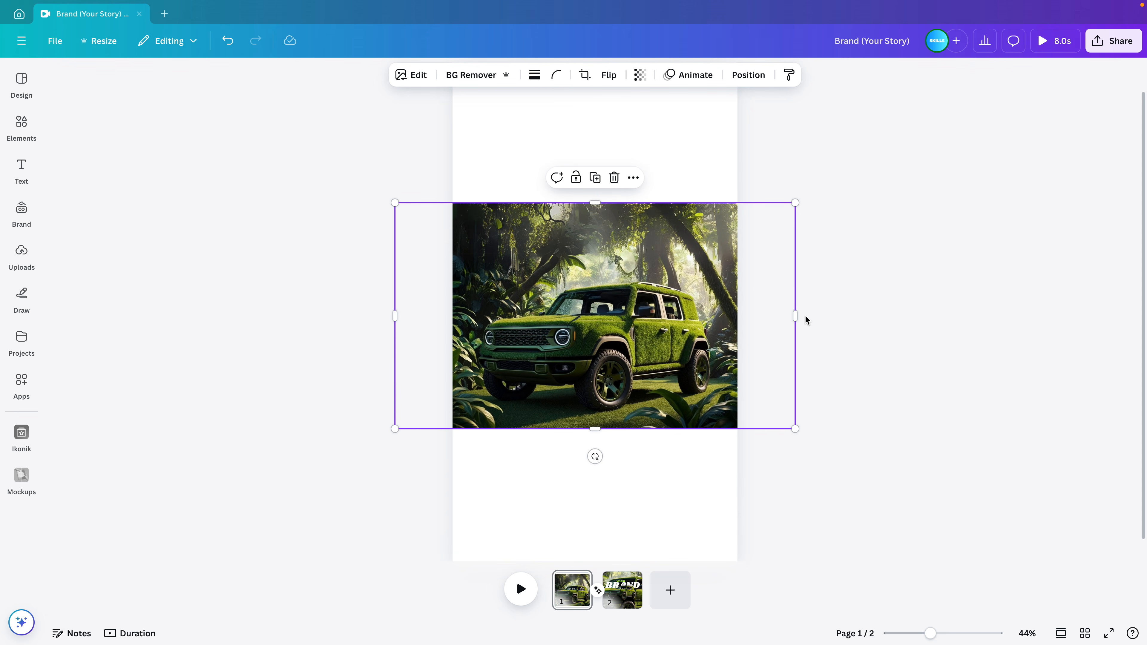
{"action": "left_click_drag", "start_coordinate": [794, 314], "coordinate": [739, 313]}
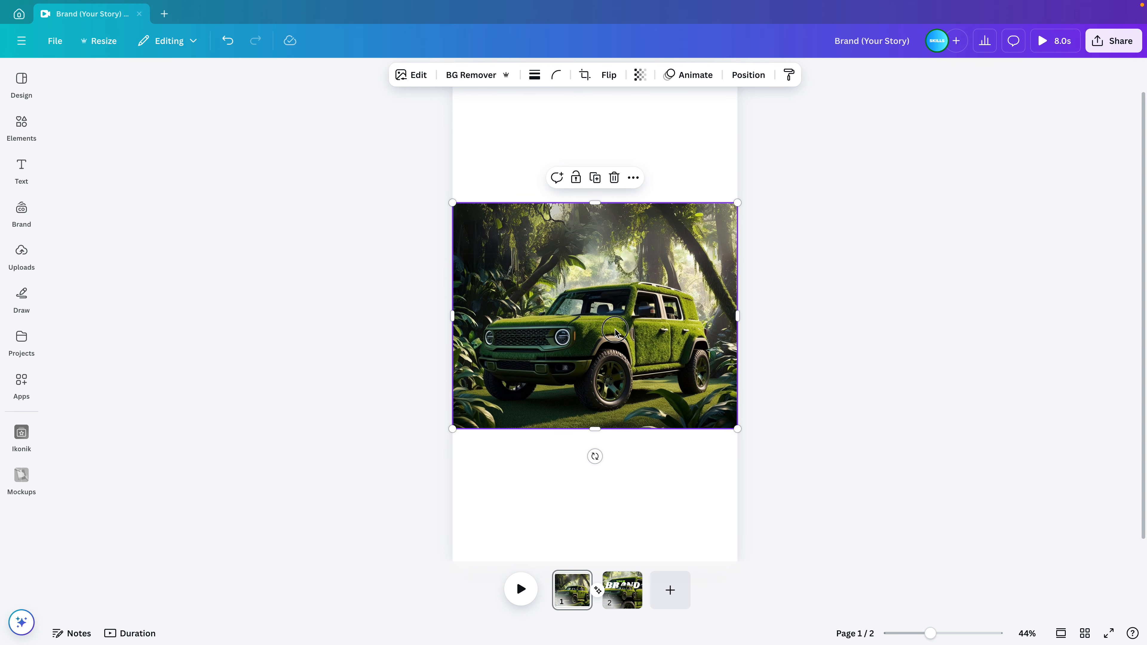
{"action": "left_click_drag", "start_coordinate": [615, 332], "coordinate": [614, 347]}
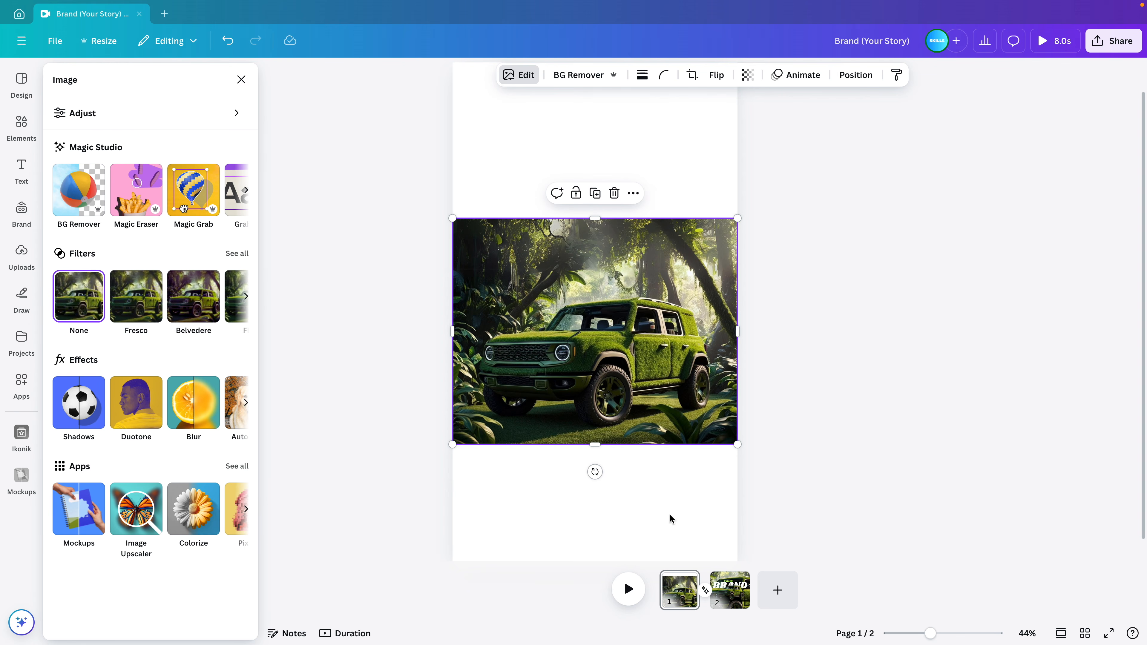
Magic Expand the photo to the Whole Page and keep the third generated version
{"action": "left_click", "coordinate": [246, 196]}
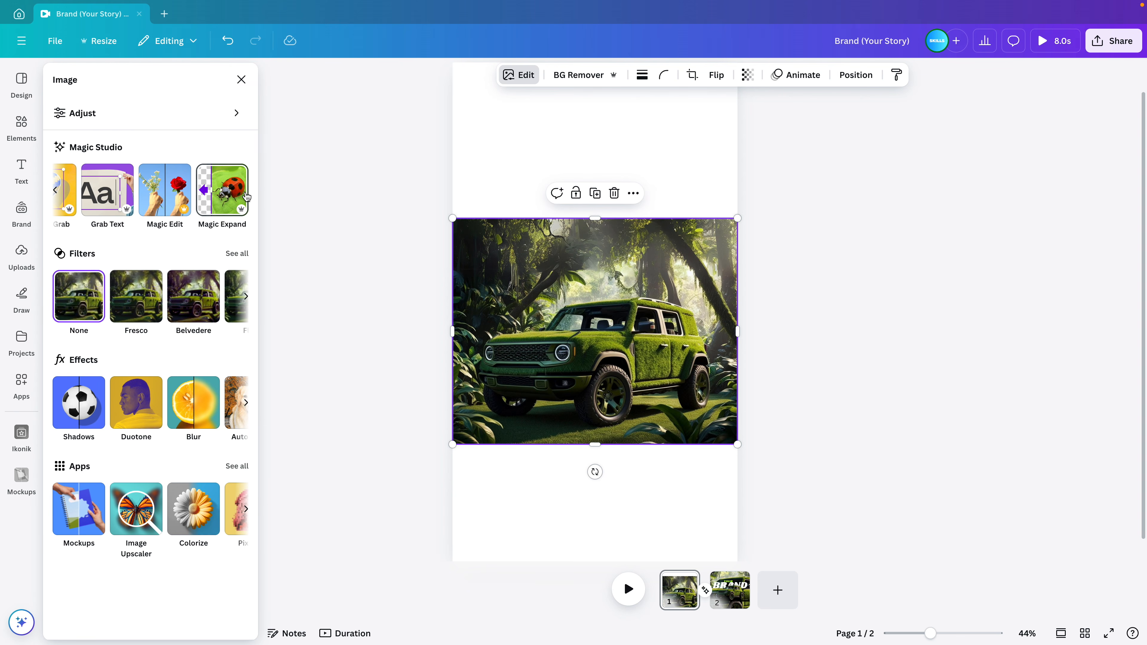
{"action": "left_click", "coordinate": [217, 195]}
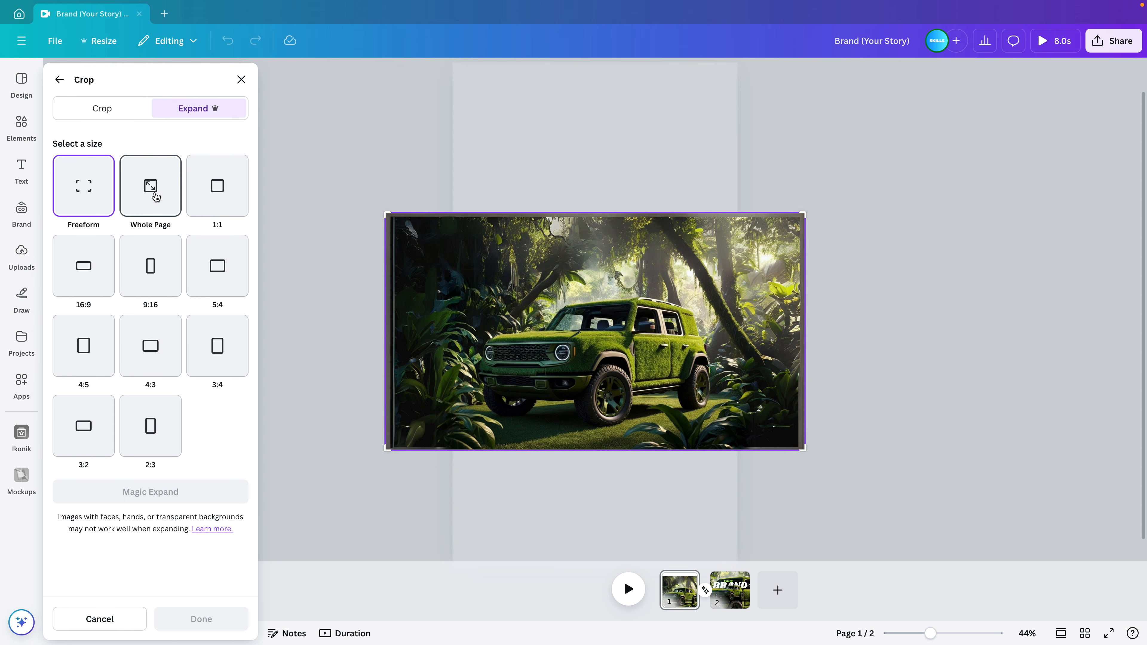
{"action": "left_click", "coordinate": [157, 183]}
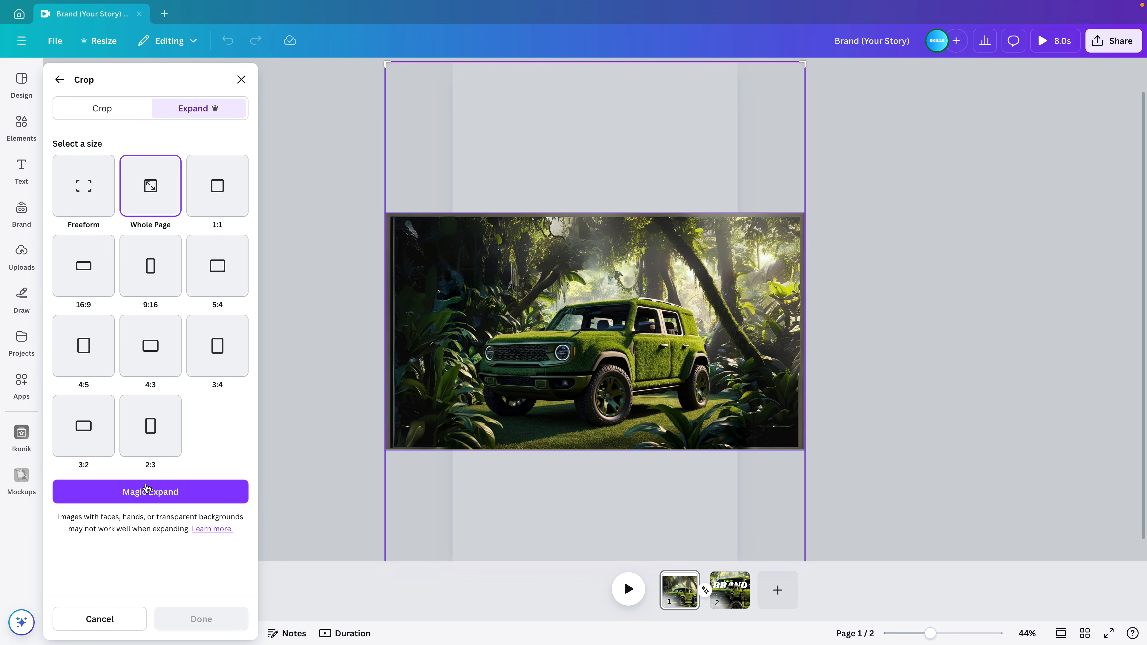
{"action": "left_click", "coordinate": [147, 489]}
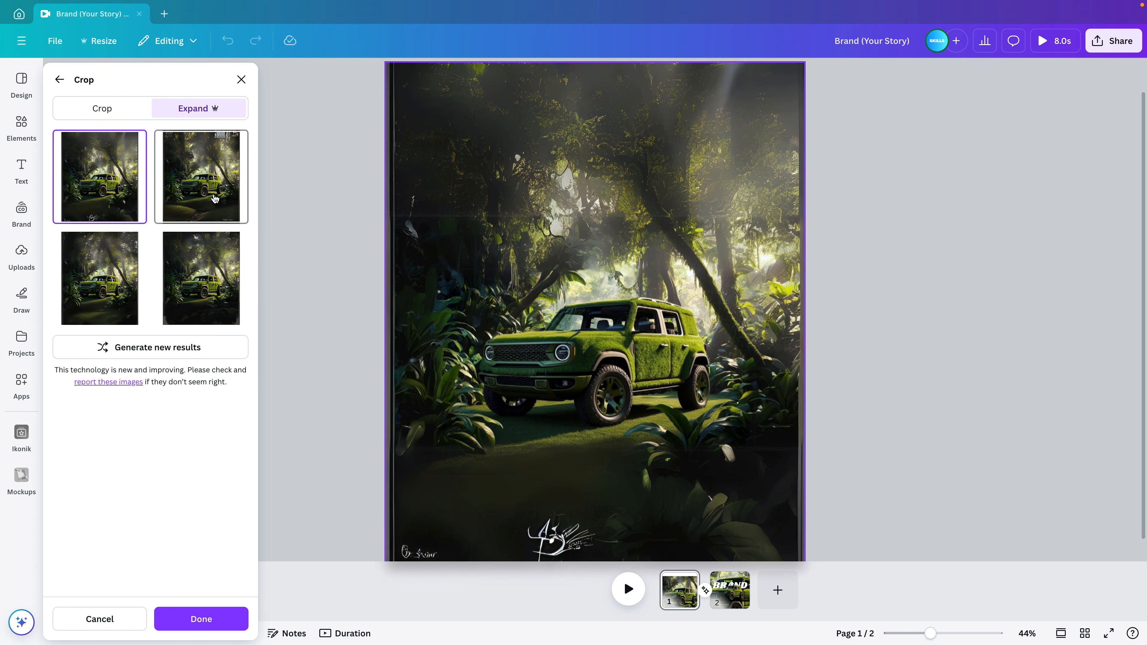
{"action": "left_click", "coordinate": [123, 278]}
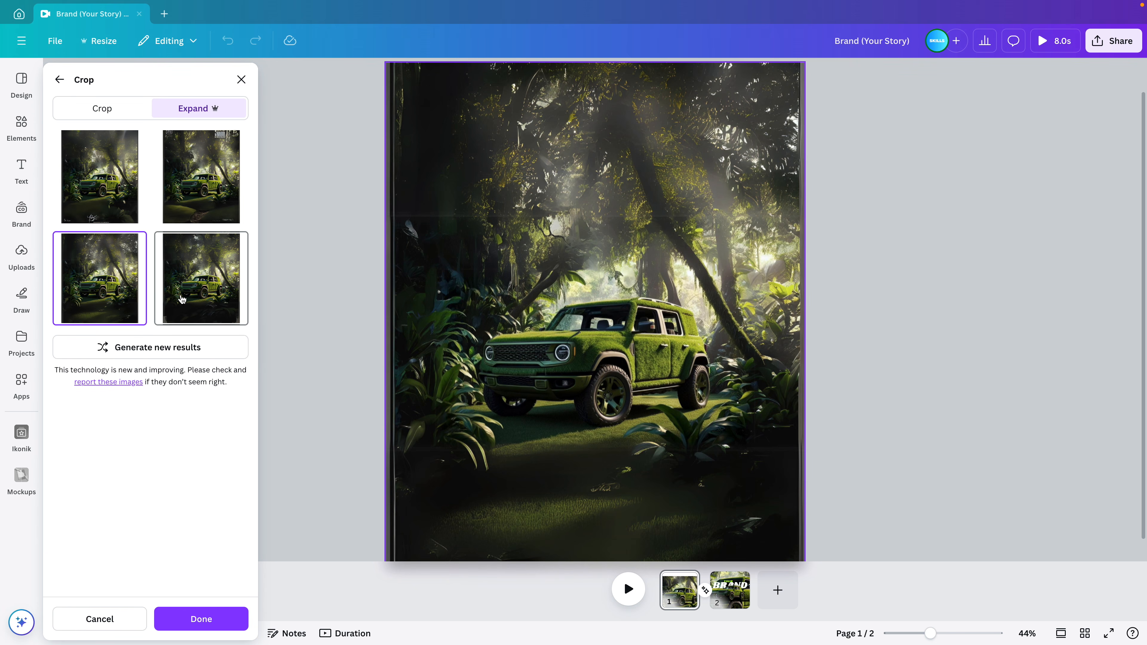
{"action": "left_click", "coordinate": [182, 300]}
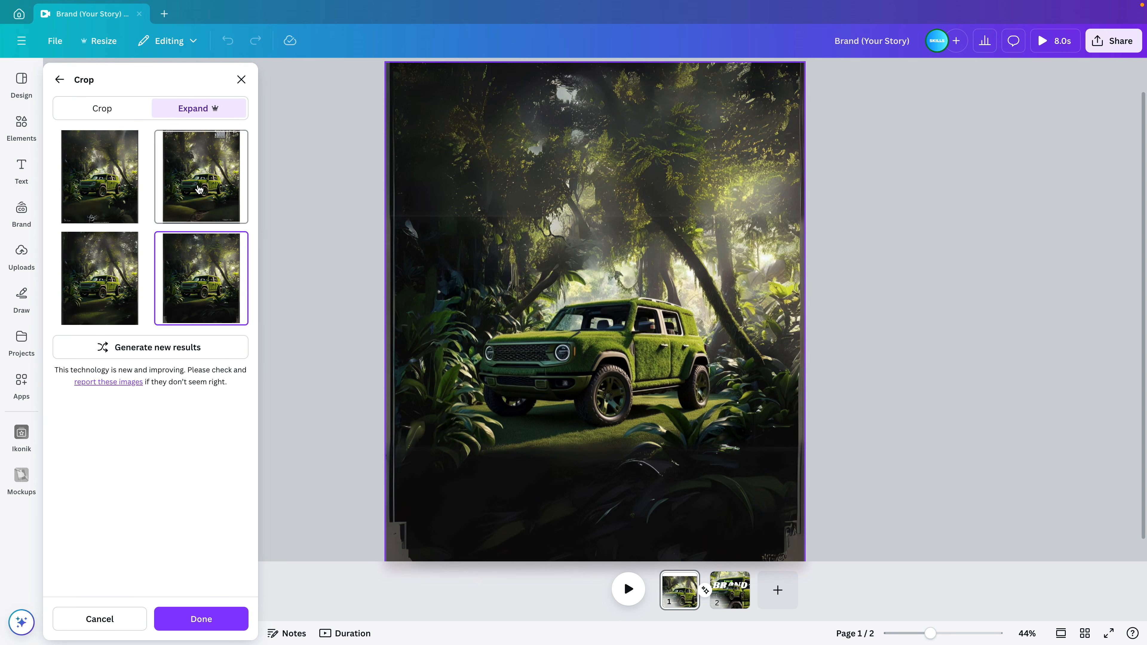
{"action": "left_click", "coordinate": [200, 189]}
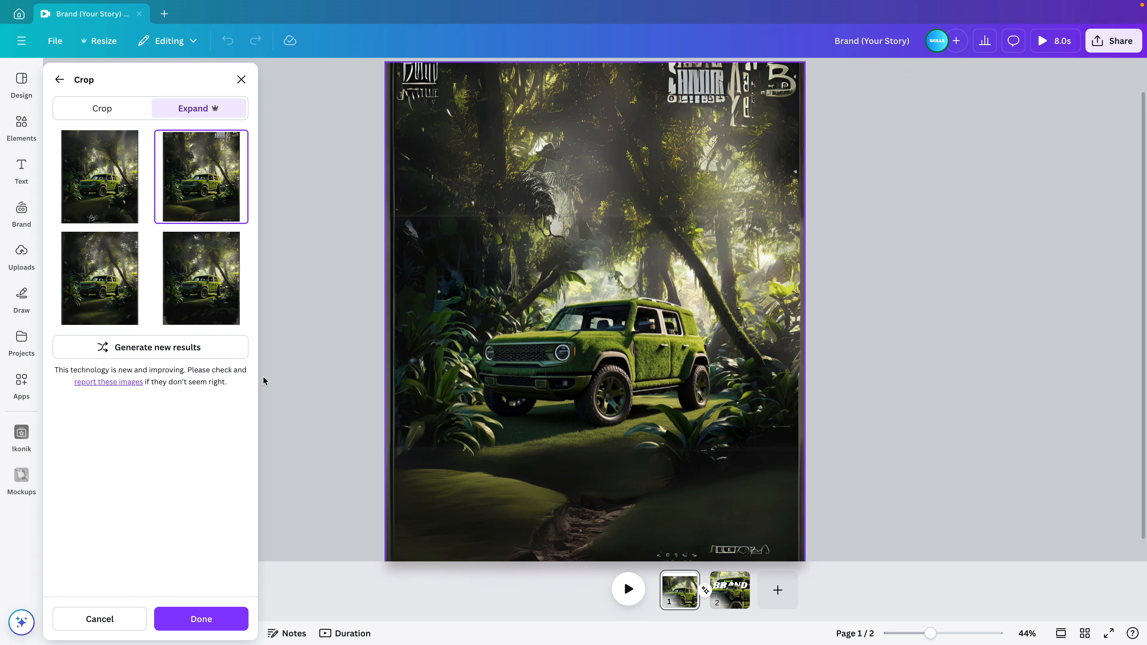
{"action": "left_click", "coordinate": [120, 177]}
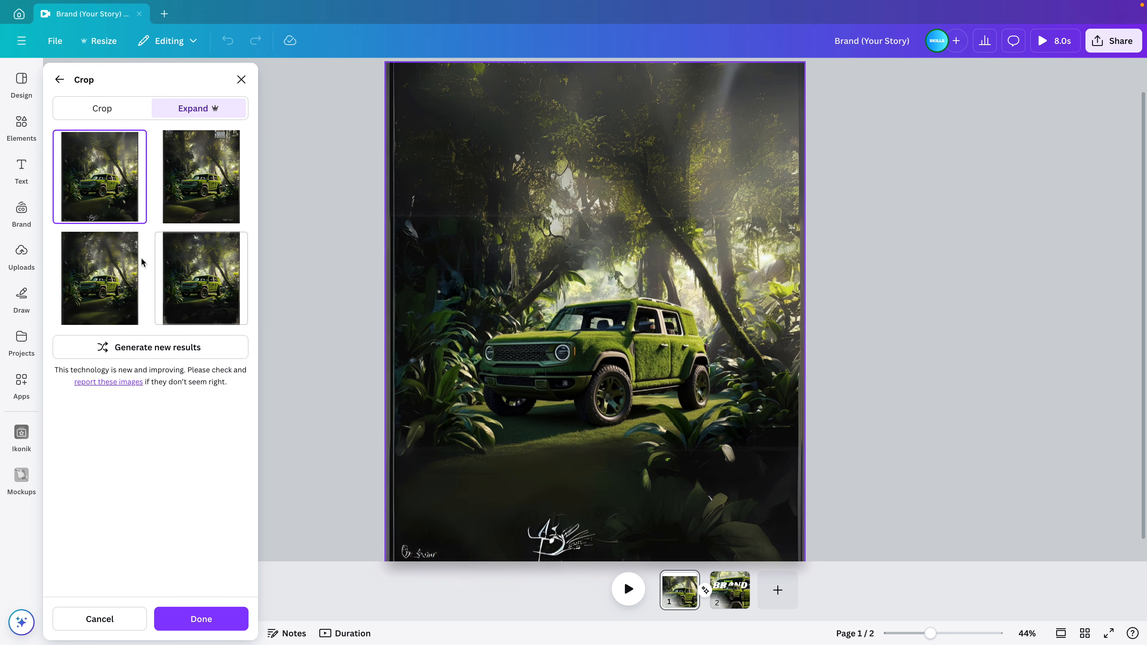
{"action": "left_click", "coordinate": [104, 279]}
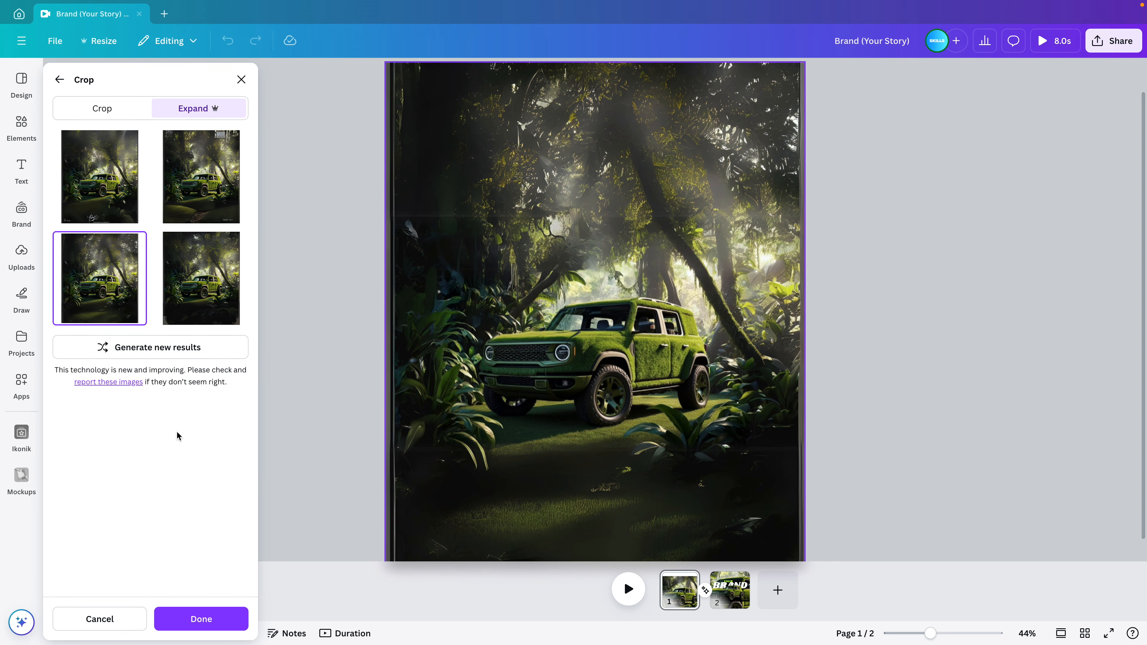
{"action": "left_click", "coordinate": [212, 618]}
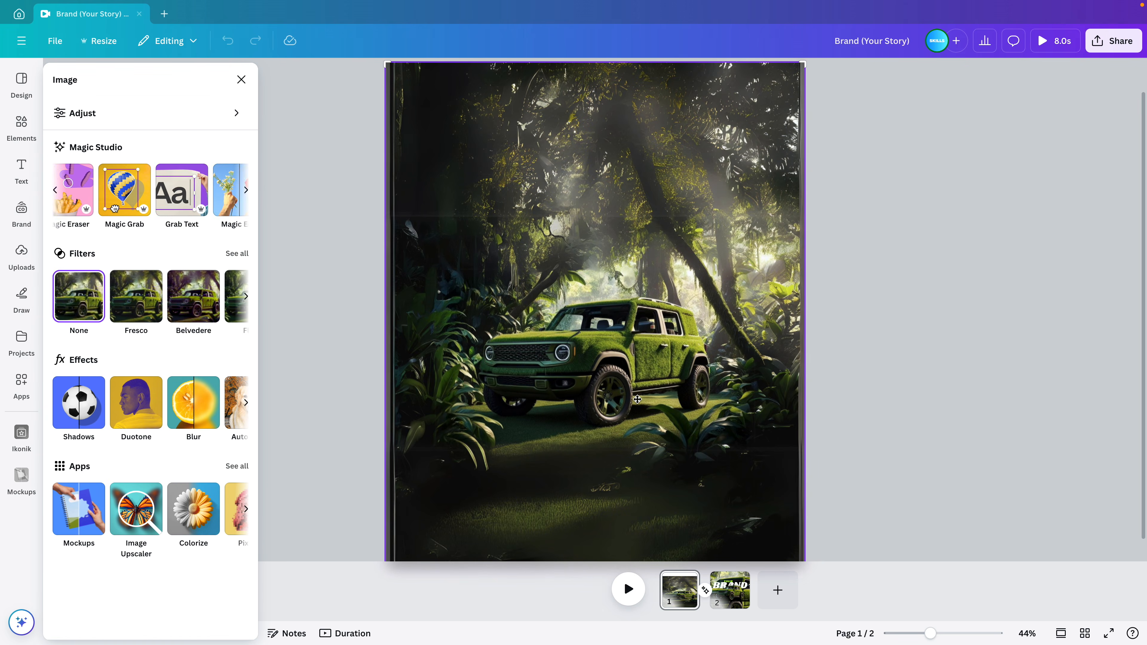
{"action": "left_click", "coordinate": [882, 360]}
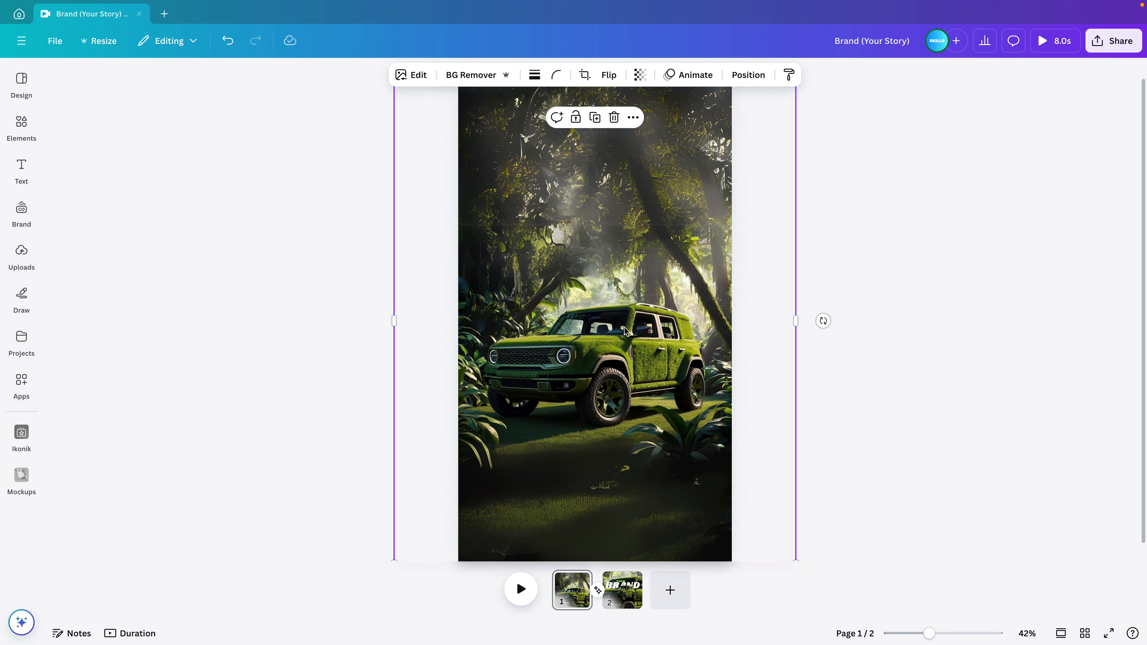
Trim page 1's photo on the left and right sides to the page edges
{"action": "left_click_drag", "start_coordinate": [793, 321], "coordinate": [730, 317]}
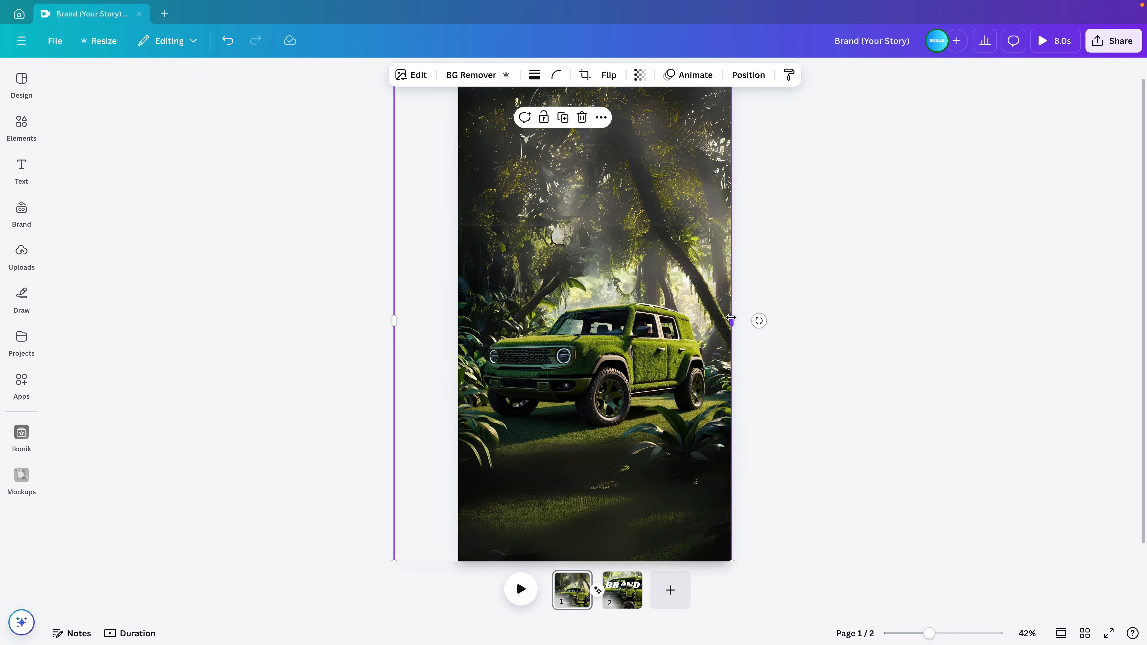
{"action": "left_click_drag", "start_coordinate": [397, 324], "coordinate": [454, 327]}
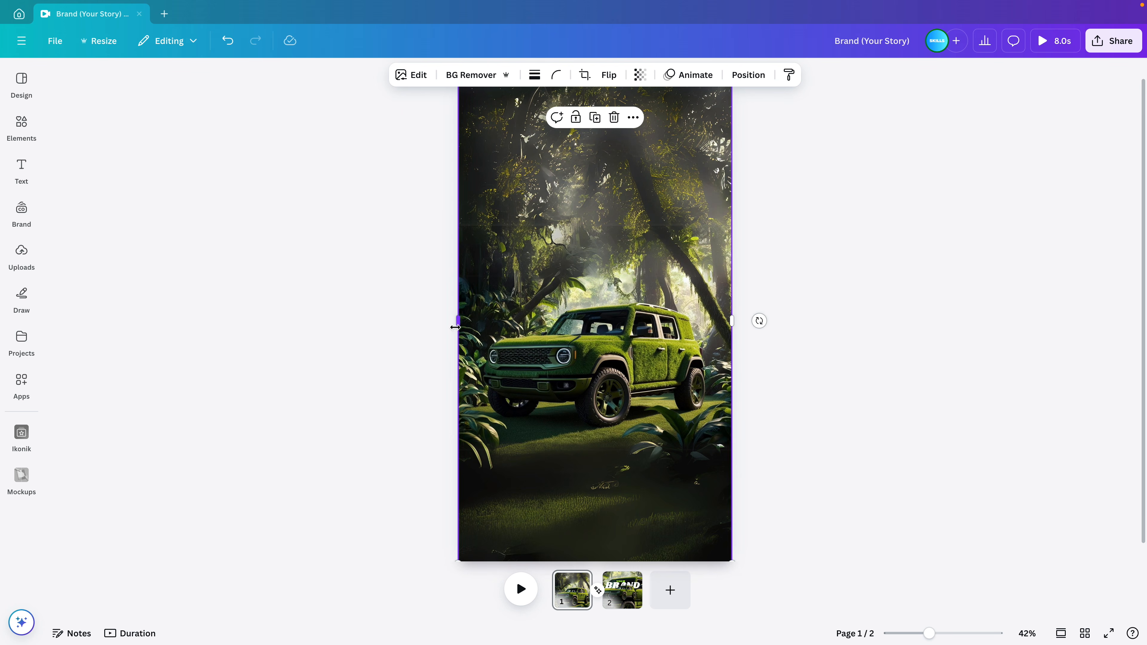
{"action": "scroll", "coordinate": [661, 480], "scroll_direction": "up", "scroll_amount": 5}
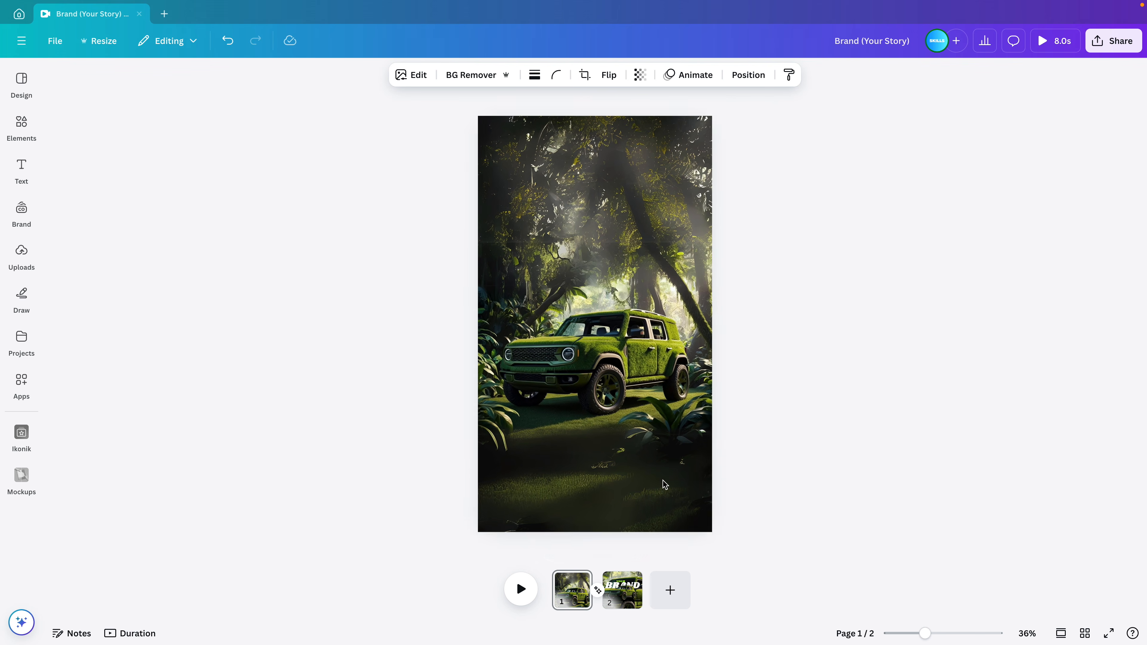
{"action": "left_click", "coordinate": [822, 356]}
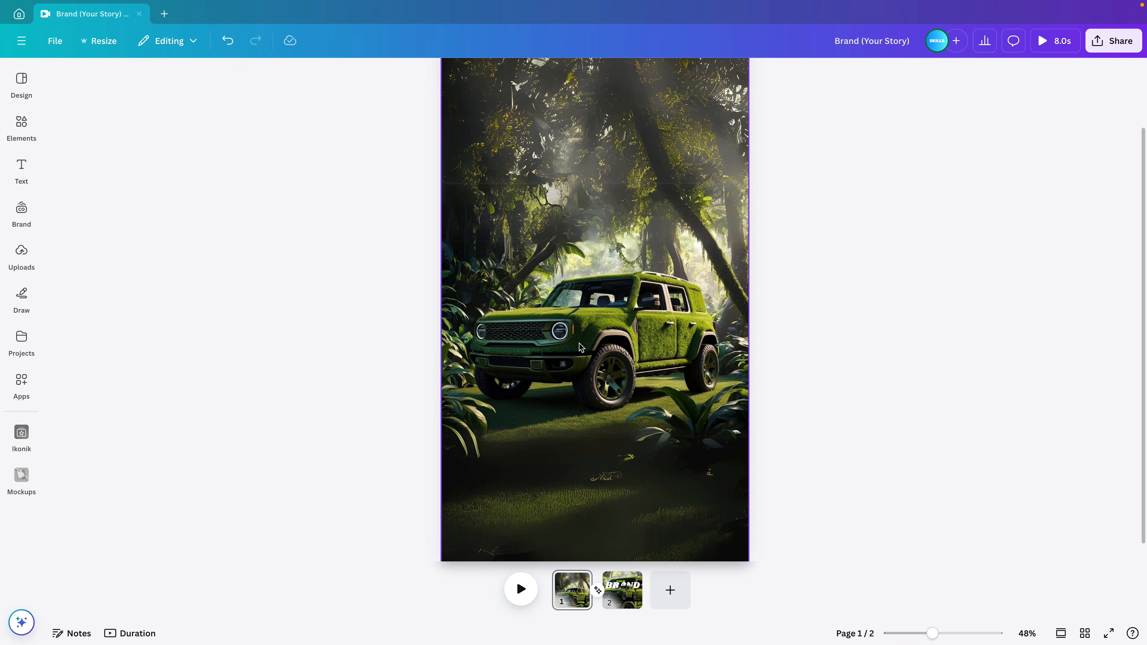
On page 2, move the small jeep cutout to the bottom and select the YOUR BRAND title
{"action": "left_click", "coordinate": [624, 600]}
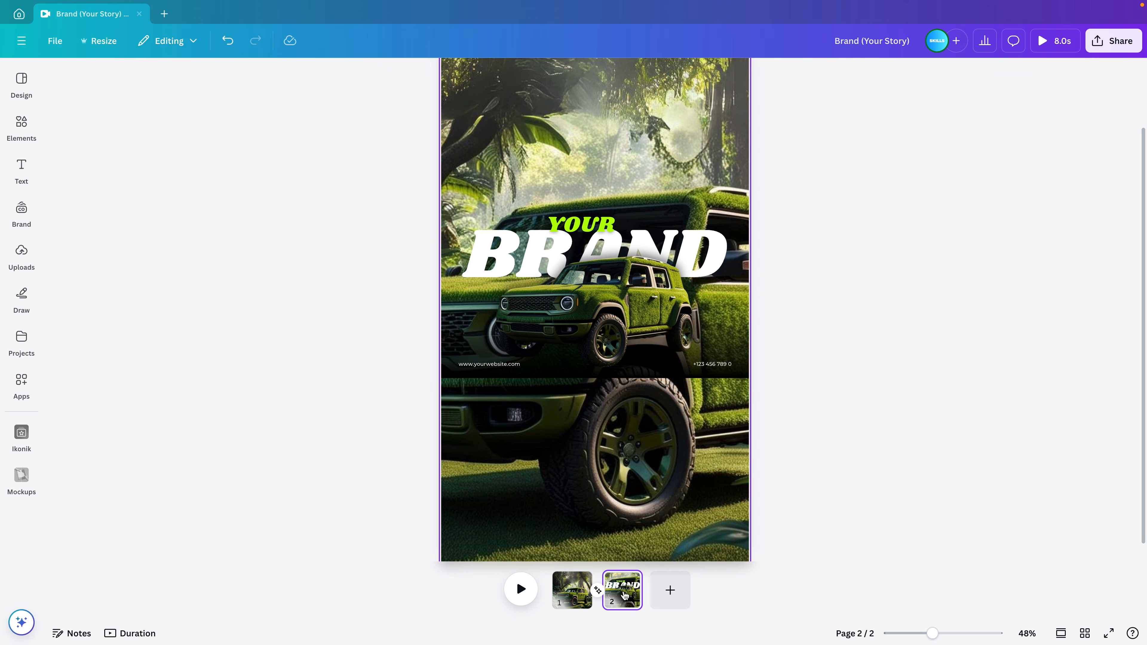
{"action": "left_click_drag", "start_coordinate": [638, 339], "coordinate": [639, 512]}
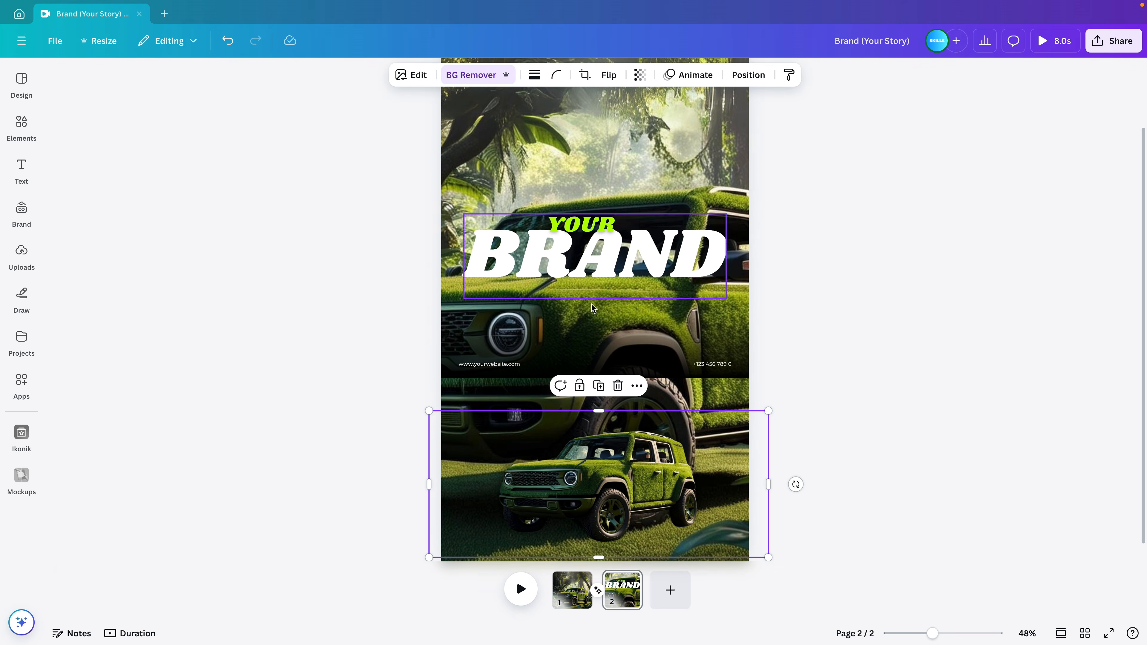
{"action": "left_click", "coordinate": [673, 253]}
{"action": "left_click", "coordinate": [594, 223], "text": "shift"}
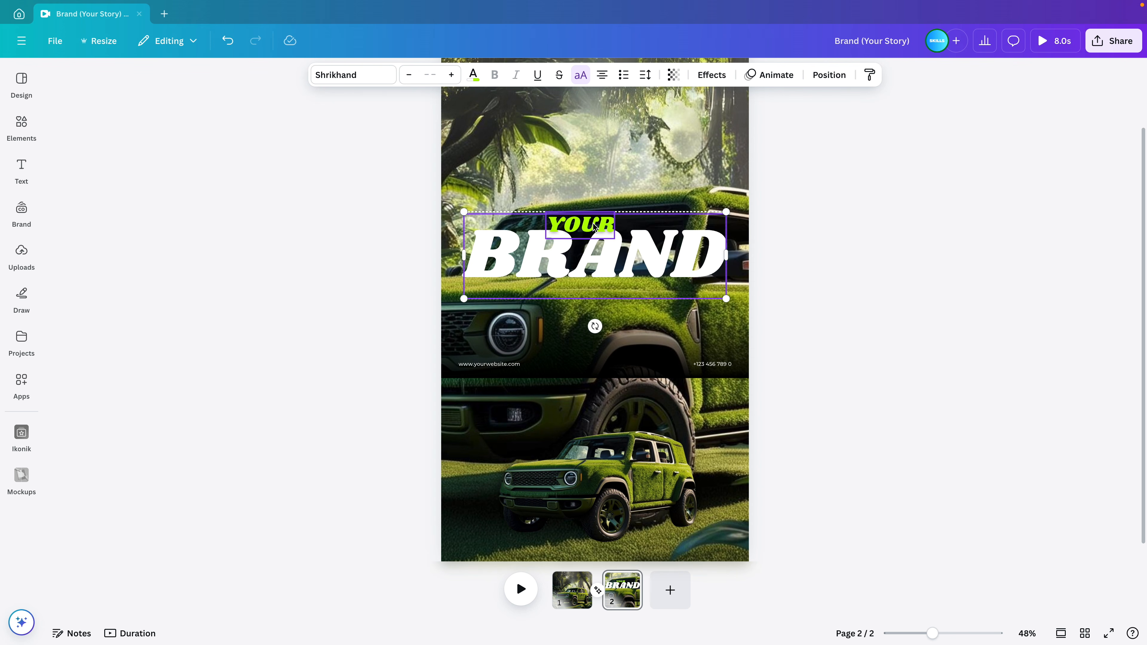
Paste the YOUR BRAND title onto page 1 and change BRAND to DARE
{"action": "left_click", "coordinate": [576, 586]}
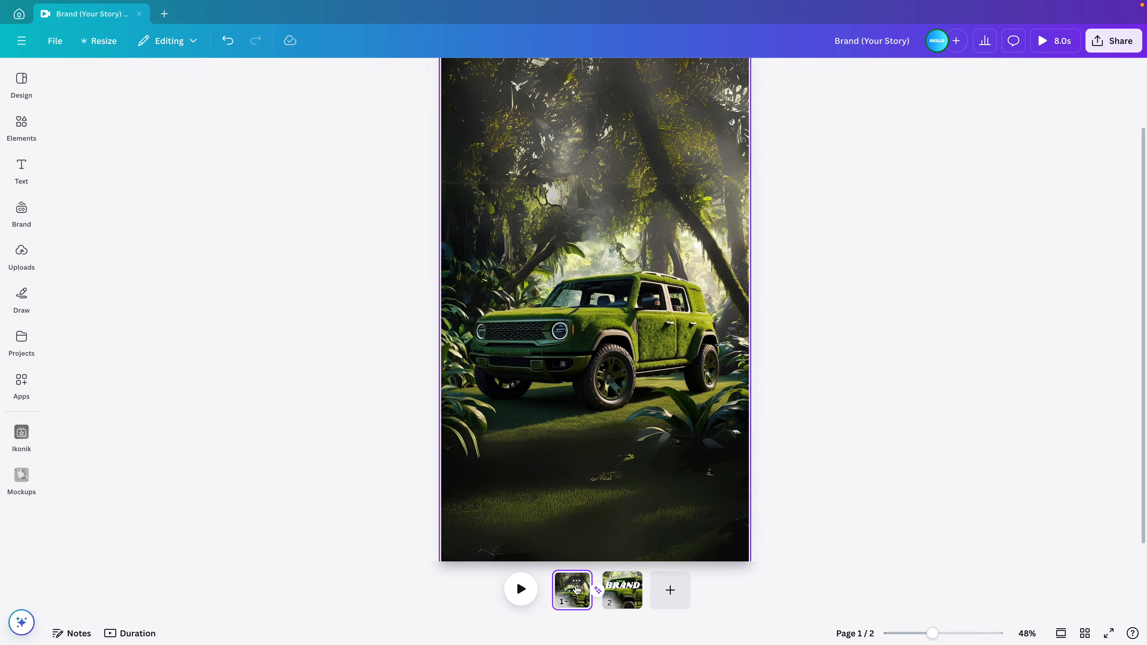
{"action": "key", "text": "super+v"}
{"action": "left_click", "coordinate": [776, 239]}
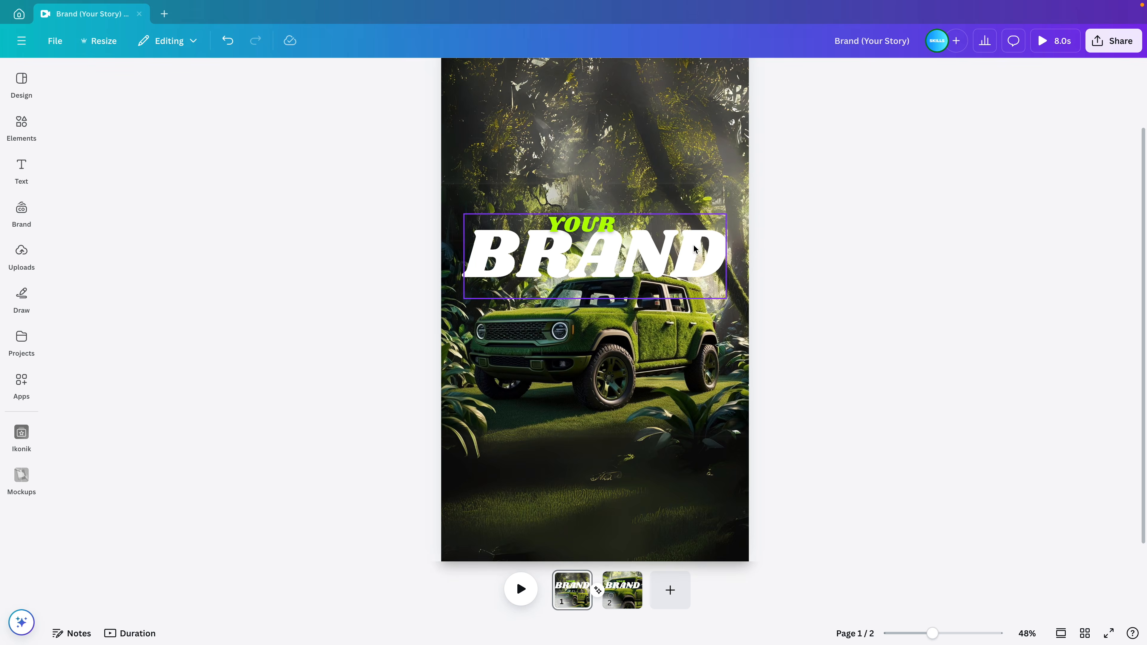
{"action": "double_click", "coordinate": [691, 264]}
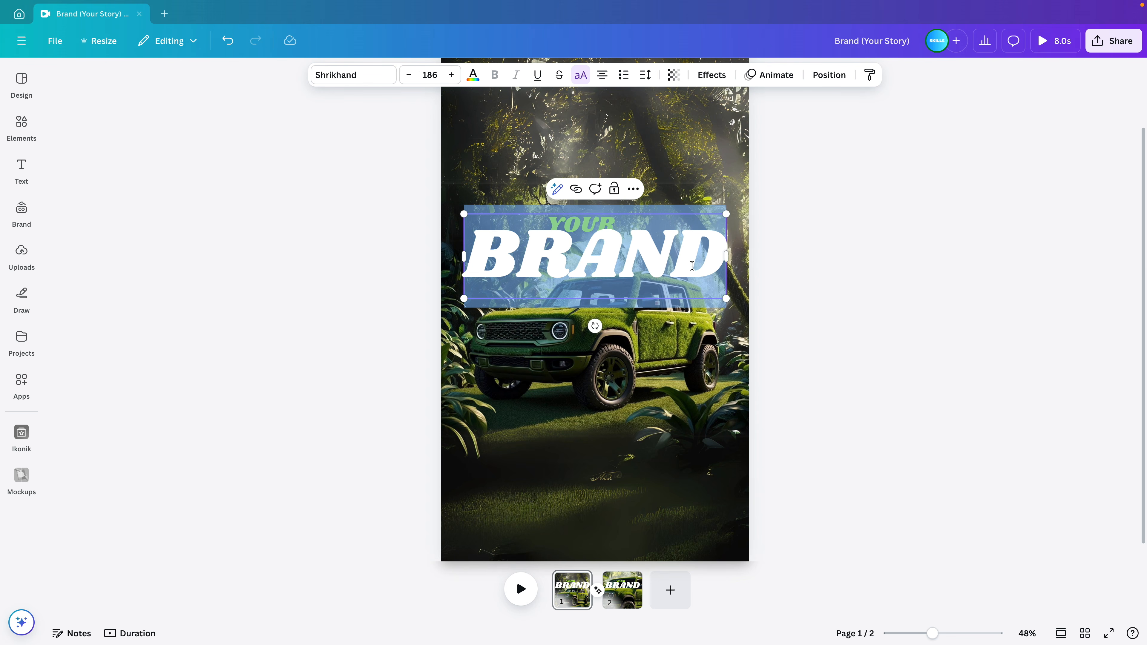
{"action": "type", "text": "DARE"}
{"action": "left_click", "coordinate": [855, 282]}
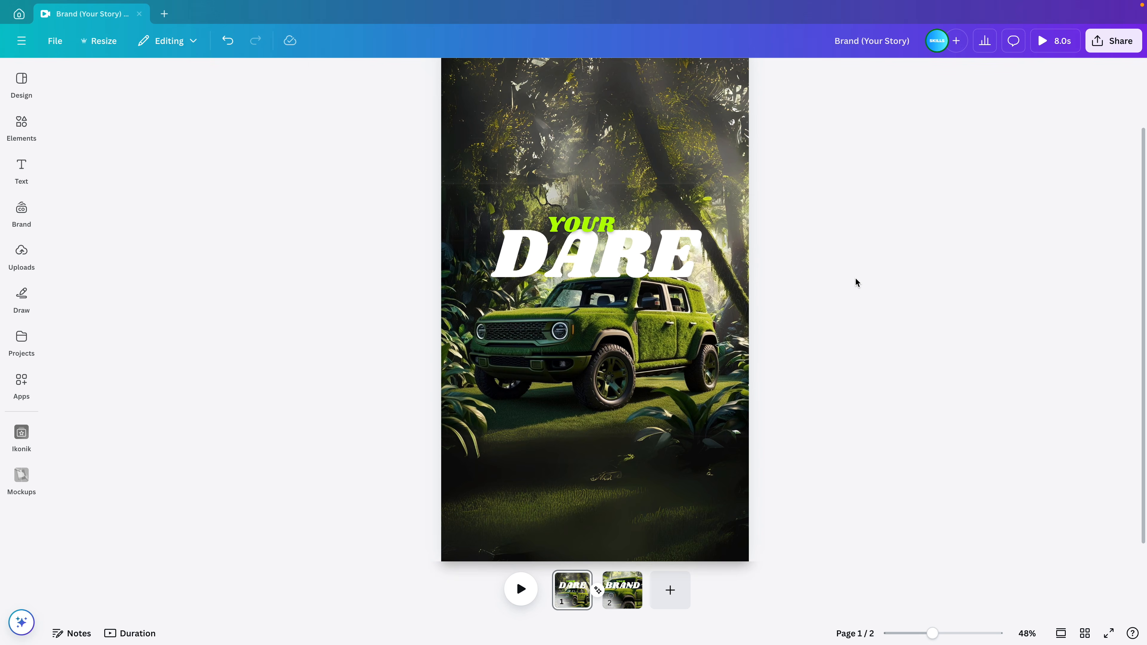
Duplicate DARE, retype the copy as BOLD, and move BOLD down to uncover YOUR
{"action": "left_click", "coordinate": [665, 255]}
{"action": "left_click_drag", "start_coordinate": [665, 254], "coordinate": [638, 235]}
{"action": "double_click", "coordinate": [638, 235]}
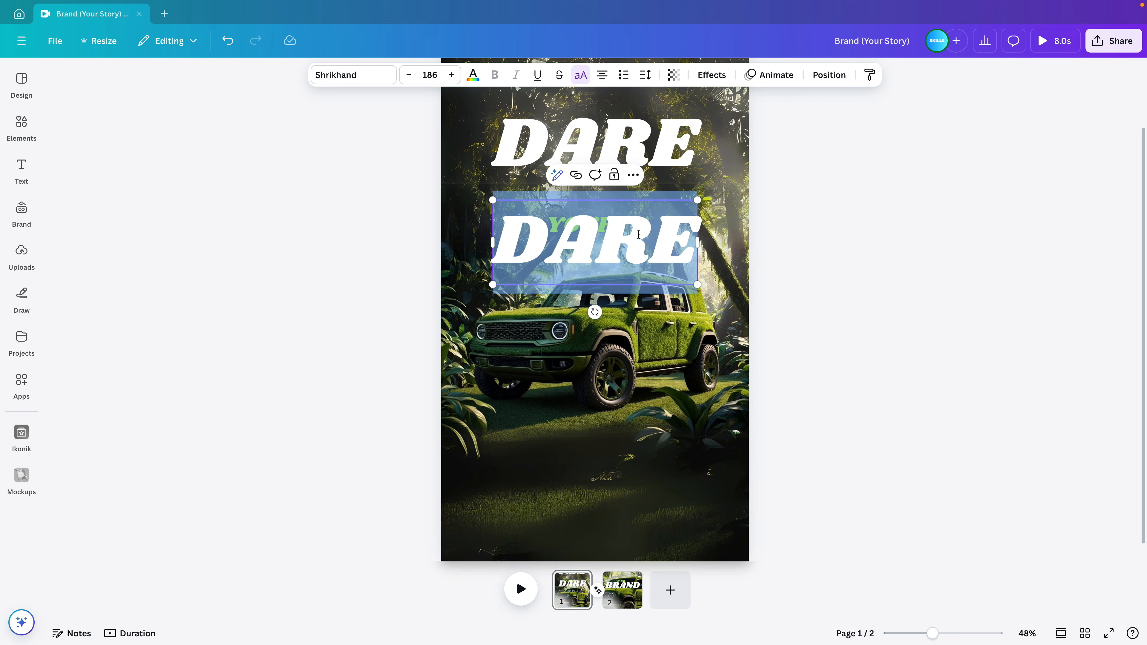
{"action": "type", "text": "BOLD"}
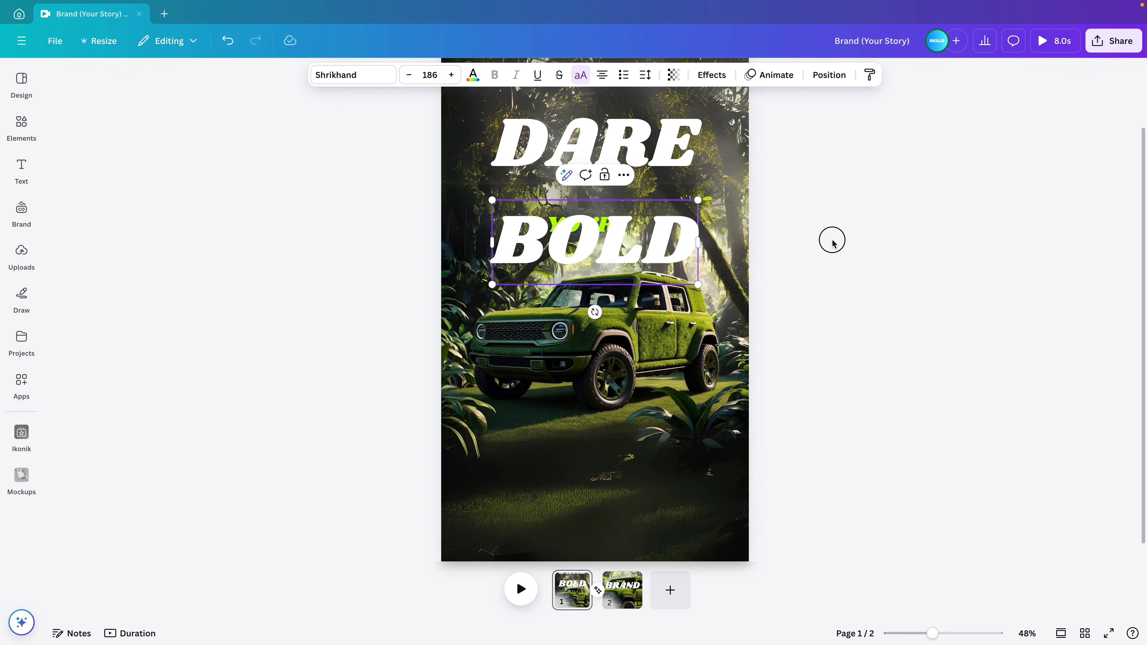
{"action": "left_click", "coordinate": [832, 239]}
{"action": "left_click_drag", "start_coordinate": [679, 240], "coordinate": [678, 265]}
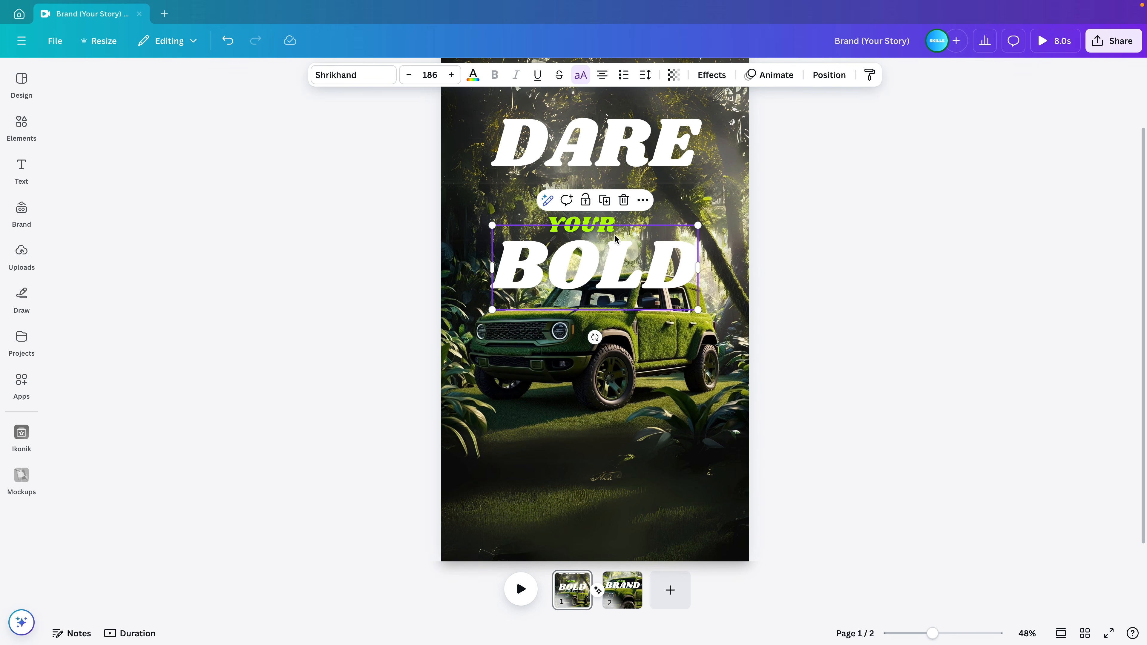
Move YOUR up, change it to TO BE, and pull BOLD and DARE close around it
{"action": "left_click", "coordinate": [608, 218]}
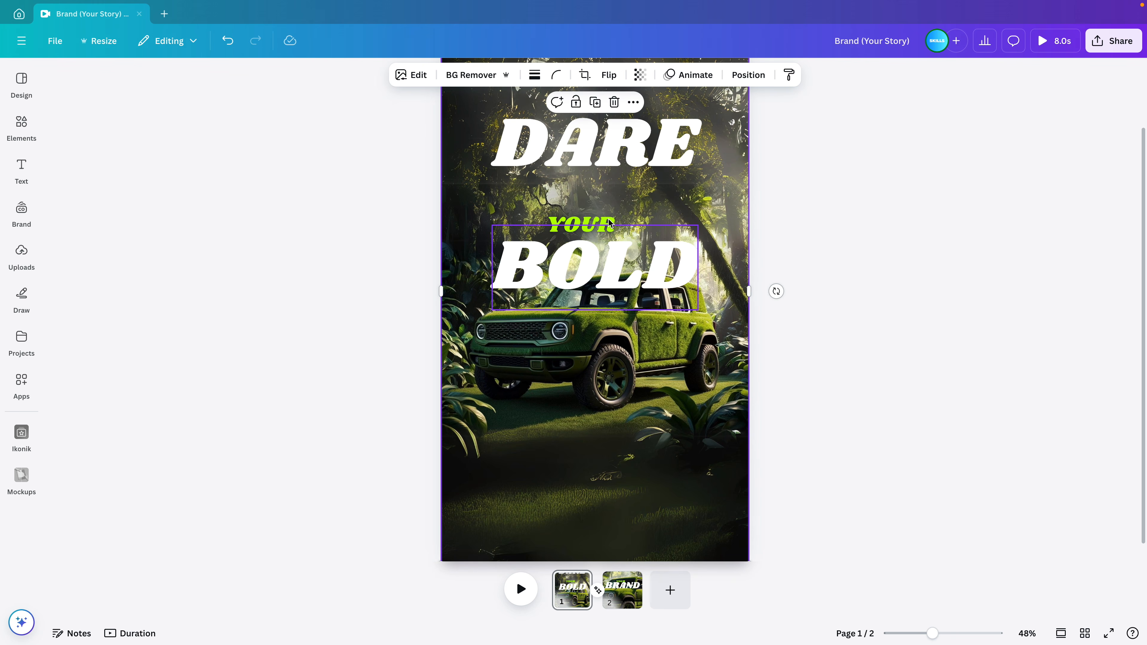
{"action": "left_click_drag", "start_coordinate": [608, 217], "coordinate": [622, 184]}
{"action": "double_click", "coordinate": [608, 195]}
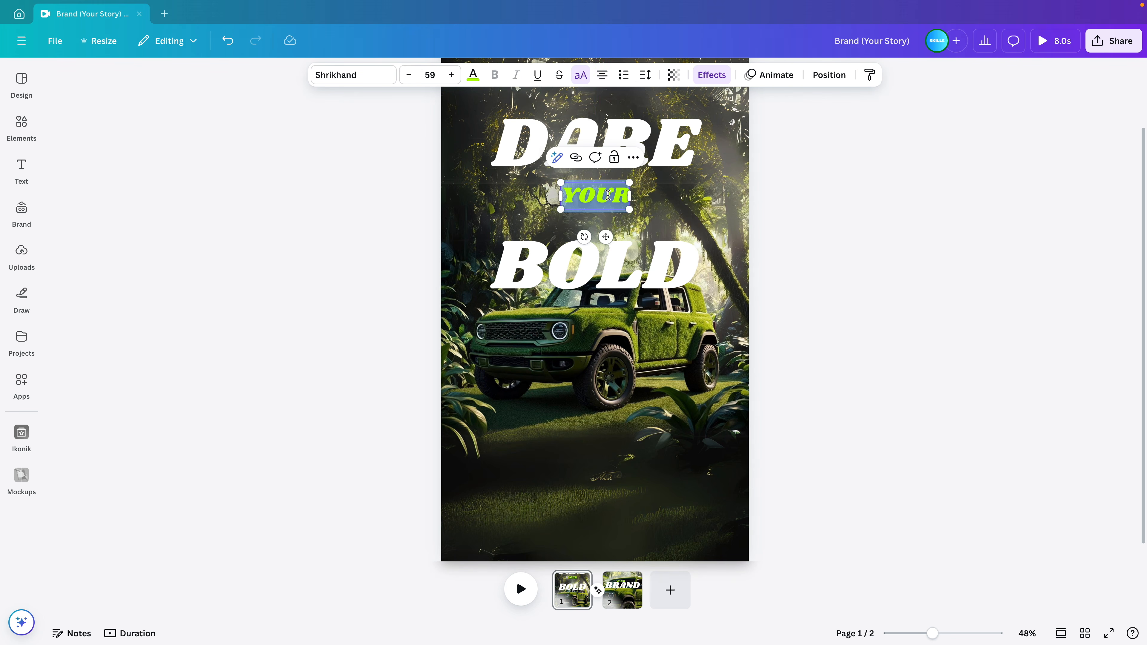
{"action": "type", "text": "TO BE"}
{"action": "left_click", "coordinate": [914, 266]}
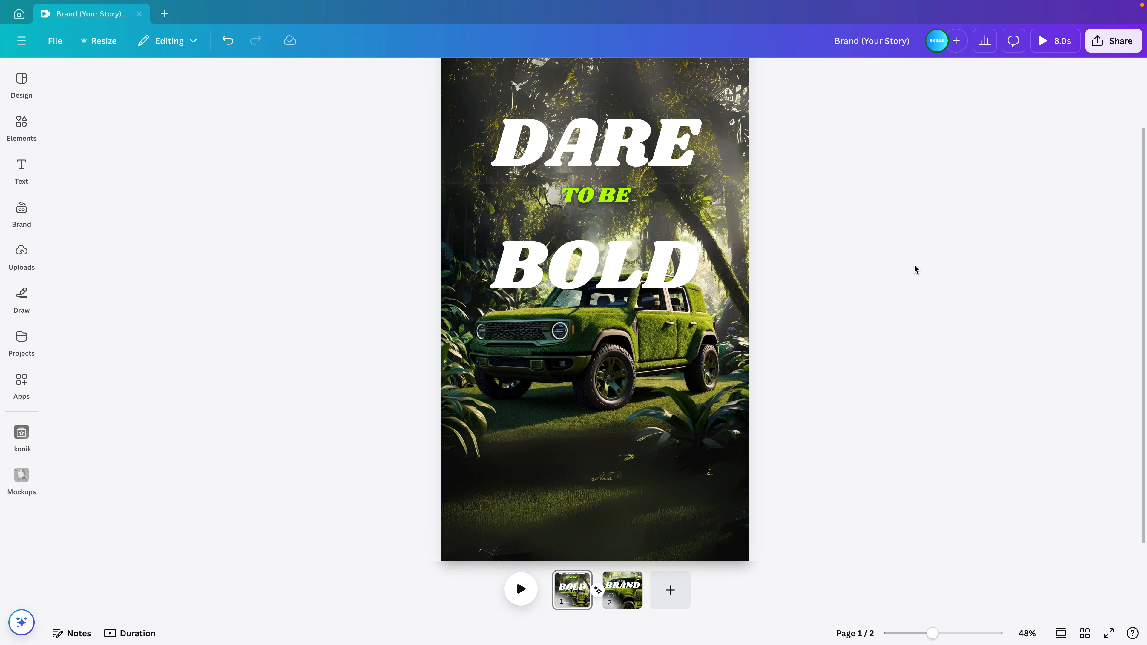
{"action": "left_click", "coordinate": [614, 201]}
{"action": "left_click_drag", "start_coordinate": [630, 267], "coordinate": [630, 220]}
{"action": "left_click_drag", "start_coordinate": [653, 142], "coordinate": [652, 151]}
Bring TO BE to the front in the layer list, enlarge it, and move BOLD closer
{"action": "left_click", "coordinate": [829, 75]}
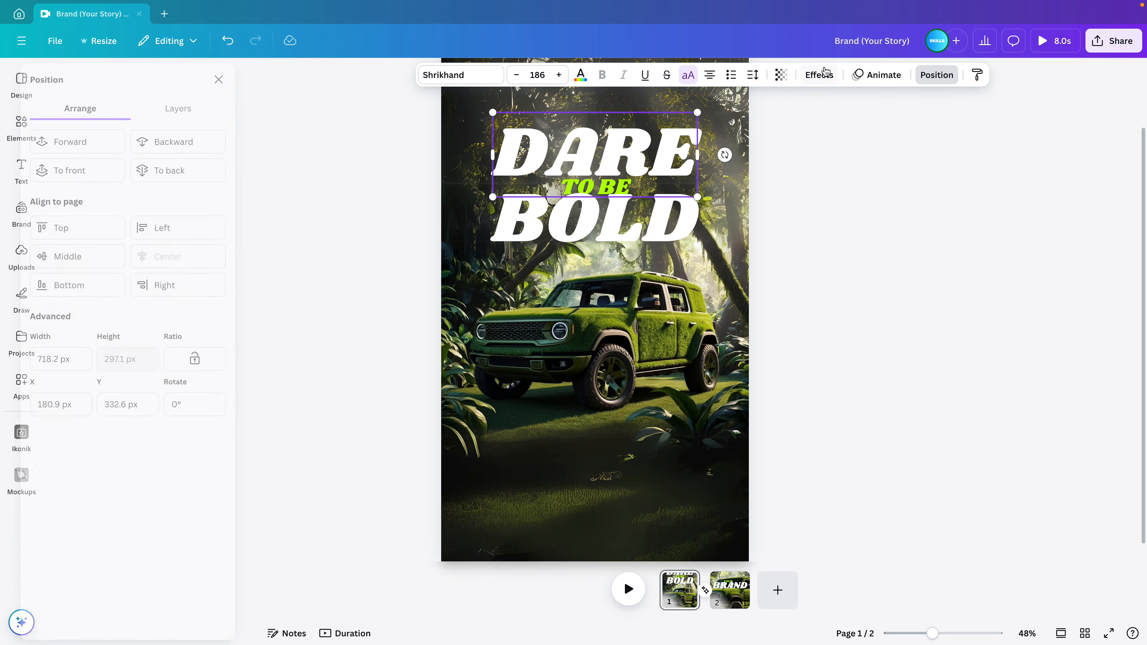
{"action": "left_click", "coordinate": [201, 109]}
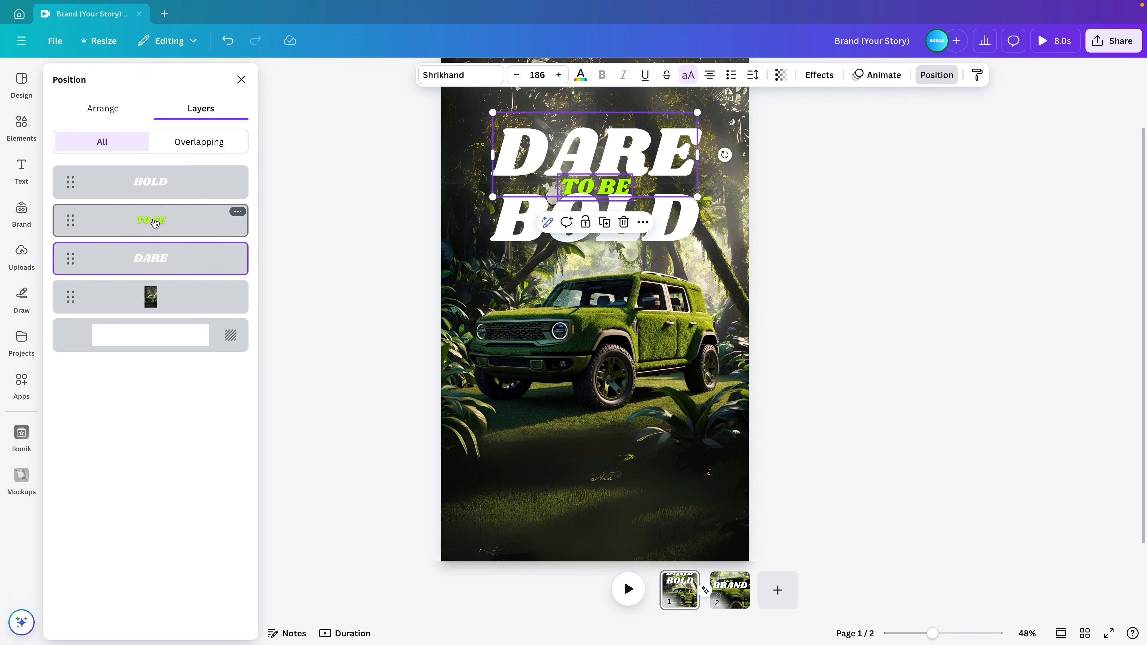
{"action": "mouse_move", "coordinate": [158, 181]}
{"action": "left_mouse_down"}
{"action": "mouse_move", "coordinate": [159, 167]}
{"action": "mouse_move", "coordinate": [159, 181]}
{"action": "left_mouse_up"}
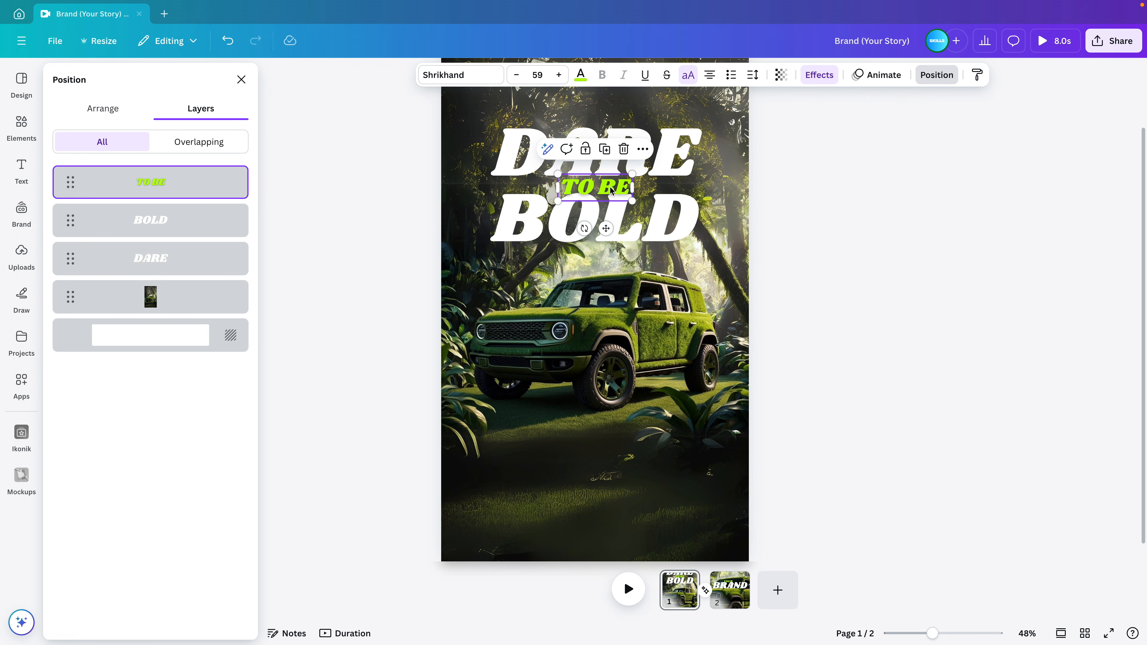
{"action": "mouse_move", "coordinate": [631, 172]}
{"action": "left_mouse_down"}
{"action": "mouse_move", "coordinate": [681, 156]}
{"action": "mouse_move", "coordinate": [642, 170]}
{"action": "left_mouse_up"}
{"action": "left_click", "coordinate": [674, 155]}
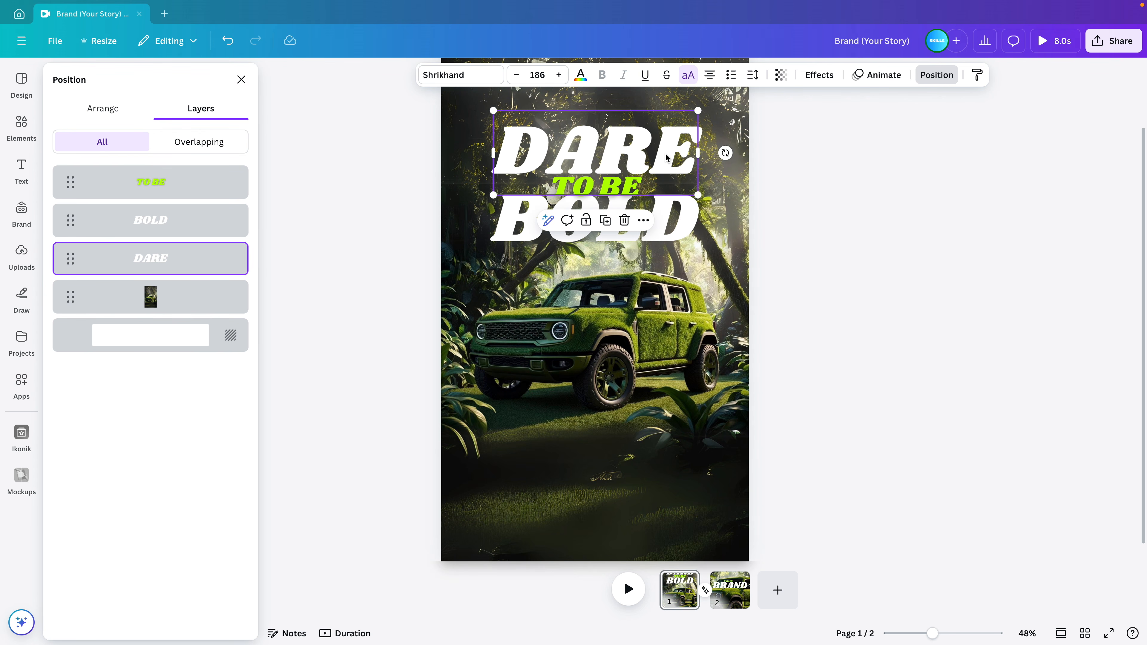
{"action": "left_click", "coordinate": [661, 224]}
{"action": "left_click_drag", "start_coordinate": [663, 225], "coordinate": [663, 219]}
{"action": "left_click", "coordinate": [769, 214]}
Select all three headline words, enlarge them as one block and move it higher
{"action": "left_click_drag", "start_coordinate": [841, 255], "coordinate": [542, 137]}
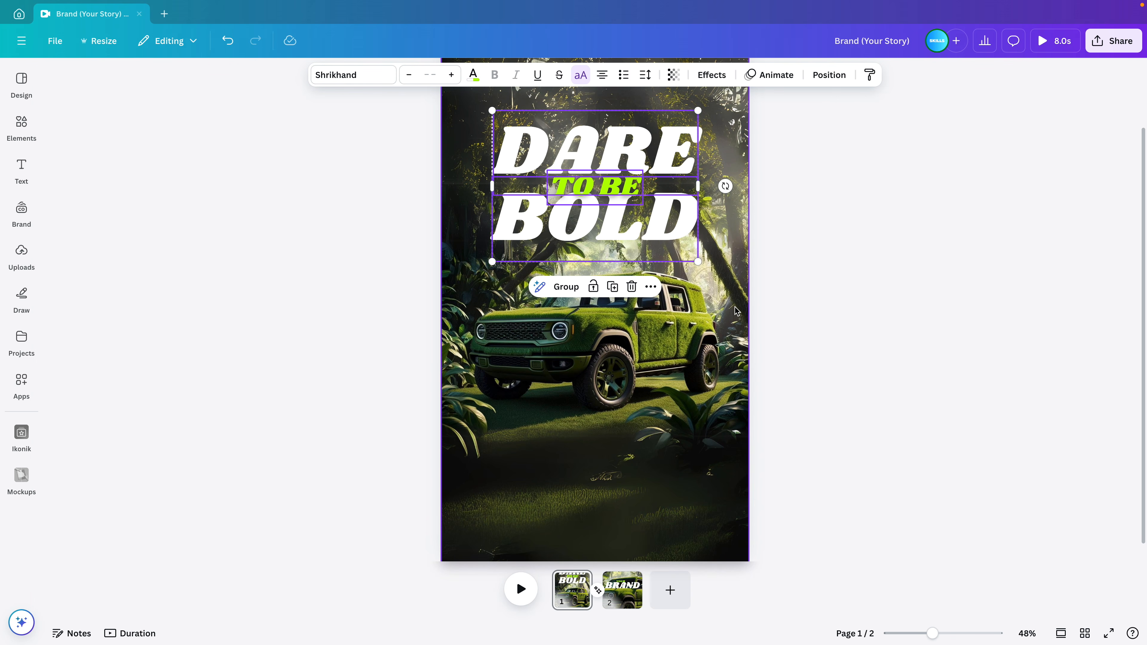
{"action": "left_click_drag", "start_coordinate": [698, 261], "coordinate": [723, 271]}
{"action": "left_click_drag", "start_coordinate": [654, 241], "coordinate": [657, 244]}
{"action": "left_click", "coordinate": [847, 330]}
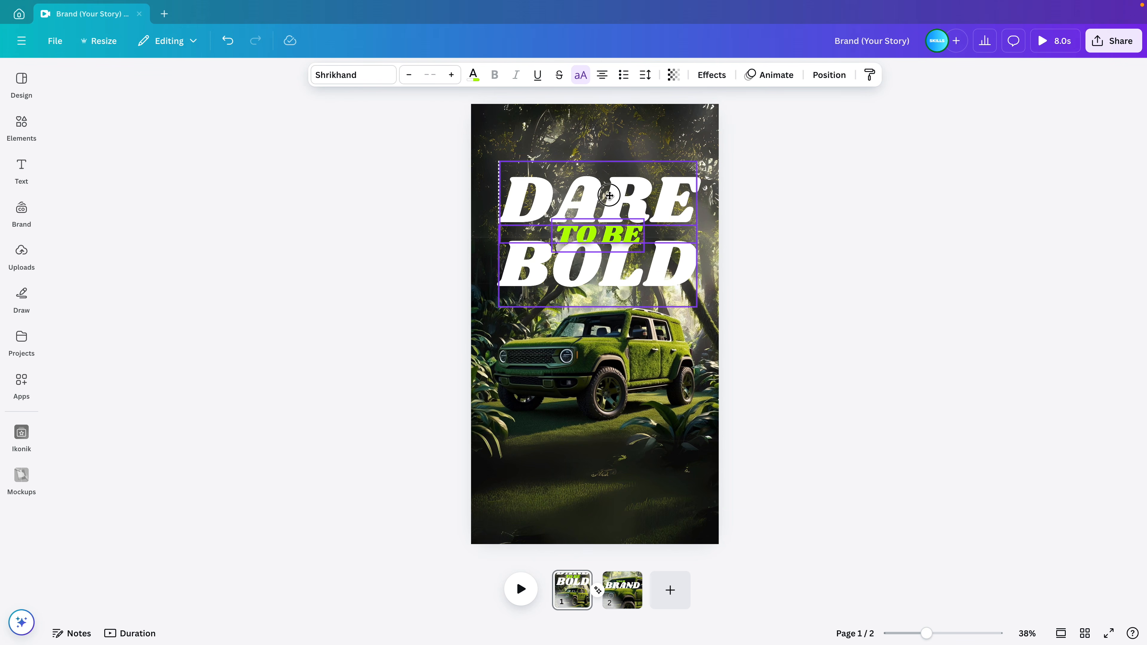
{"action": "left_click_drag", "start_coordinate": [612, 198], "coordinate": [610, 189]}
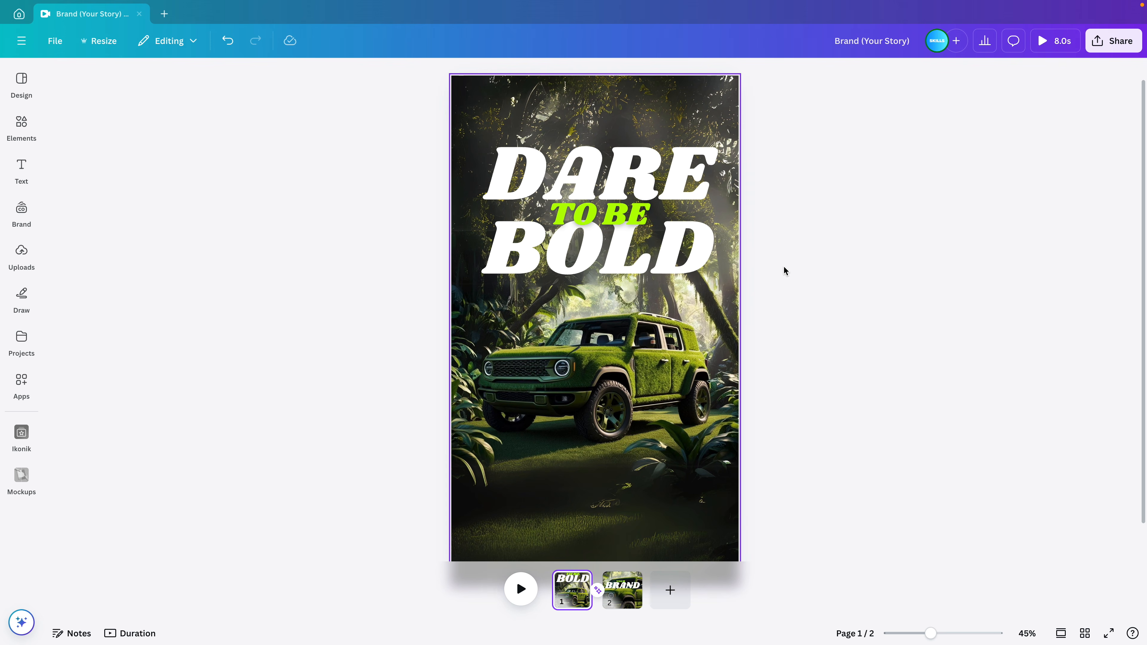
Move the headline lower and paste the cut-out car onto page 1
{"action": "left_click_drag", "start_coordinate": [784, 270], "coordinate": [623, 212]}
{"action": "left_click", "coordinate": [864, 358]}
{"action": "key", "text": "ctrl+v"}
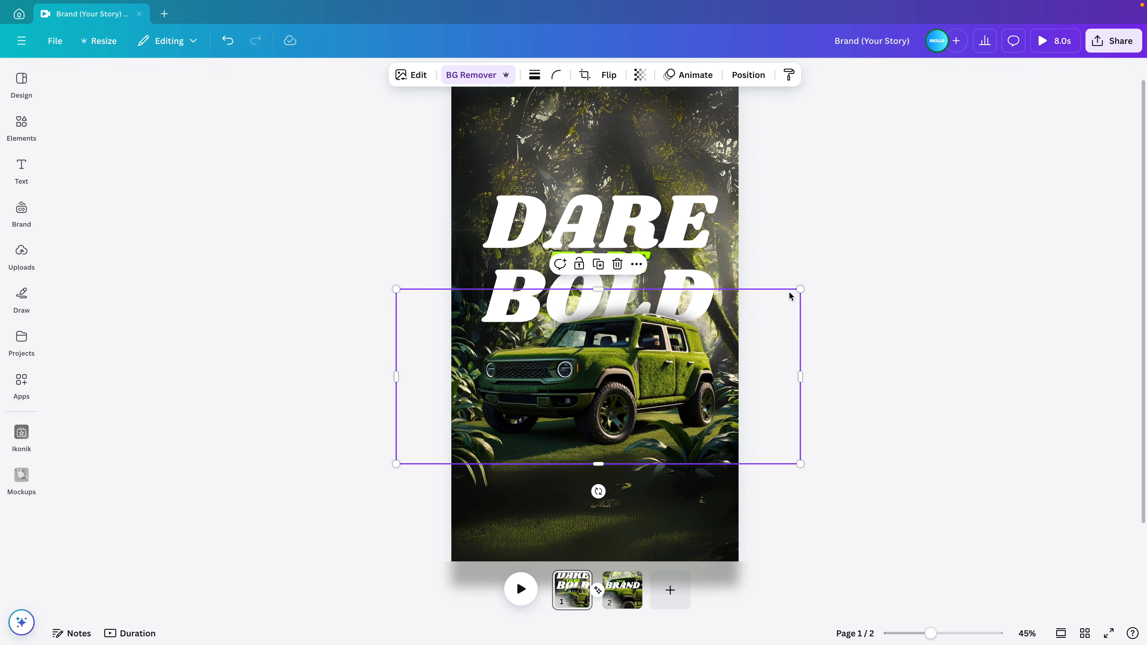
Select DARE, TO BE and BOLD together, scale them up slightly and move them higher
{"action": "left_click", "coordinate": [702, 274]}
{"action": "left_click", "coordinate": [632, 262], "text": "shift"}
{"action": "left_click", "coordinate": [655, 225], "text": "shift"}
{"action": "key", "text": "shift+Up"}
{"action": "key", "text": "shift+Up"}
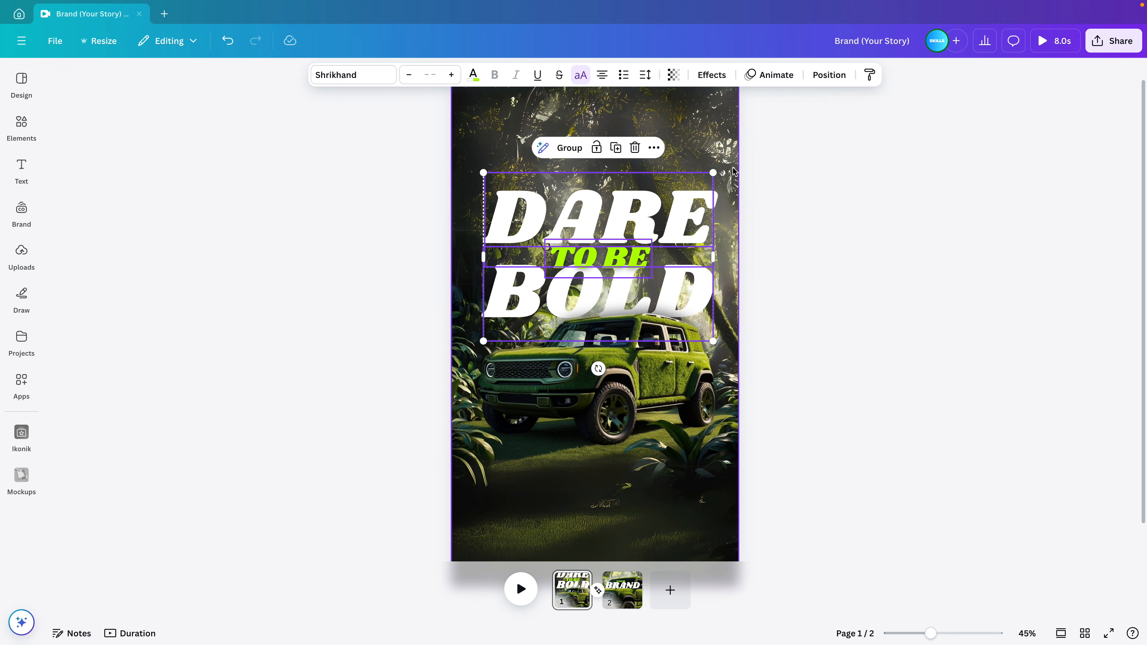
{"action": "left_click_drag", "start_coordinate": [713, 173], "coordinate": [716, 170]}
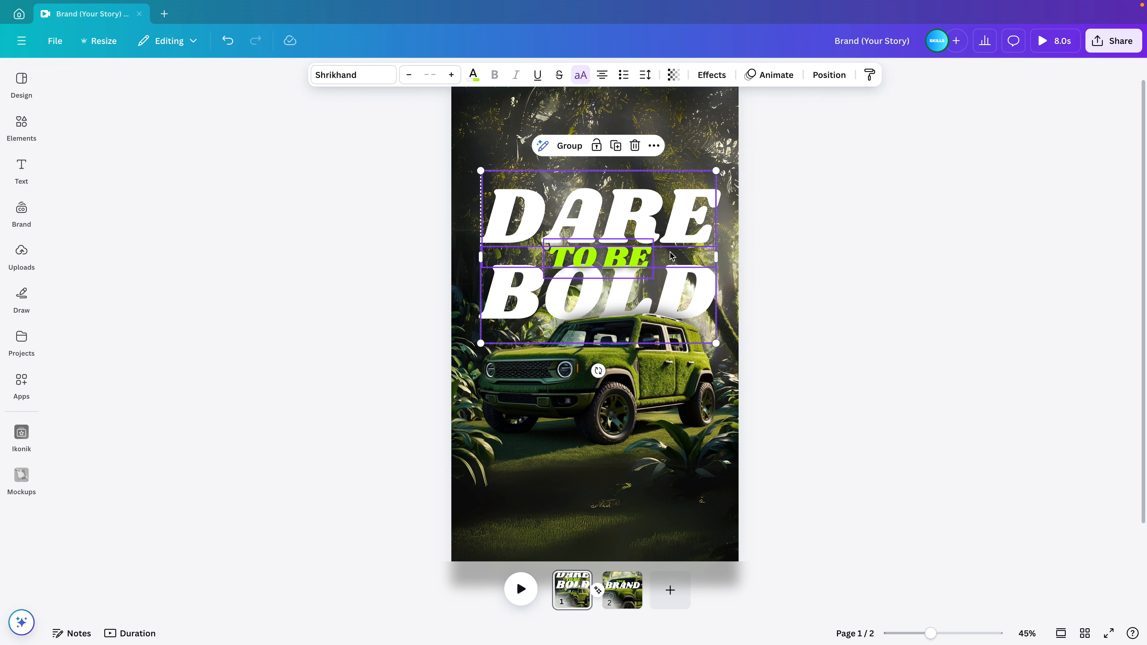
{"action": "left_click", "coordinate": [662, 242]}
{"action": "left_click_drag", "start_coordinate": [662, 242], "coordinate": [663, 218]}
Enlarge the car and jungle background together and raise them toward the headline
{"action": "left_click", "coordinate": [634, 353]}
{"action": "left_click", "coordinate": [687, 525], "text": "shift"}
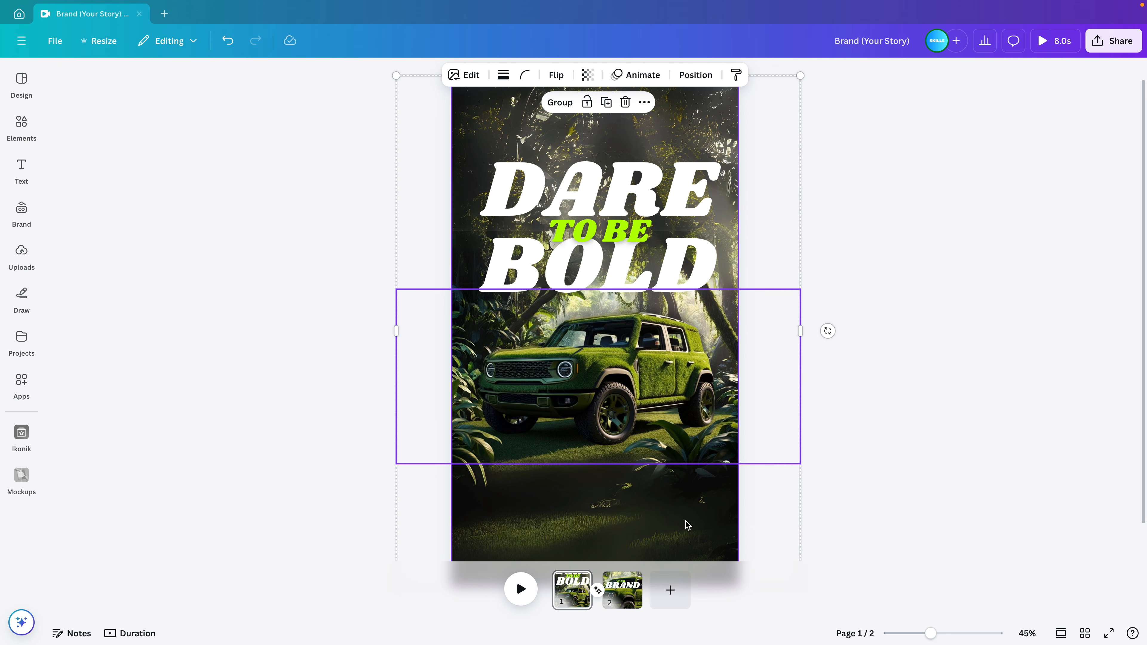
{"action": "left_click_drag", "start_coordinate": [930, 632], "coordinate": [924, 633]}
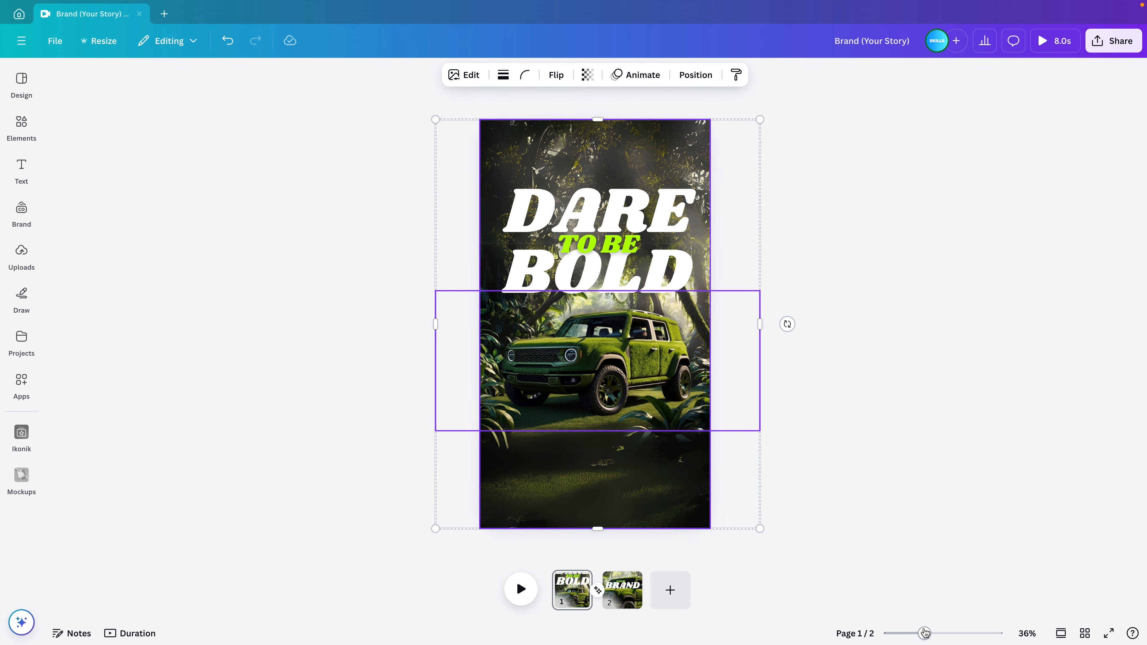
{"action": "left_click_drag", "start_coordinate": [758, 120], "coordinate": [775, 97]}
{"action": "left_click_drag", "start_coordinate": [672, 382], "coordinate": [672, 371]}
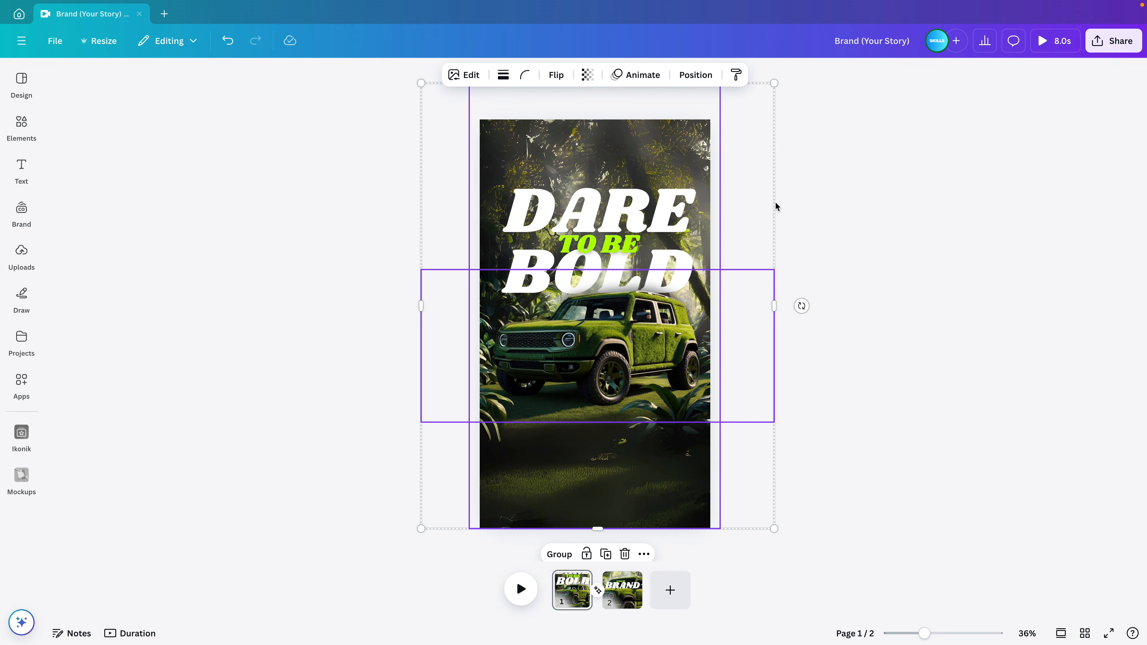
{"action": "left_click", "coordinate": [850, 201]}
{"action": "scroll", "coordinate": [850, 201], "scroll_direction": "up", "scroll_amount": 3}
{"action": "scroll", "coordinate": [850, 201], "scroll_direction": "down", "scroll_amount": 3}
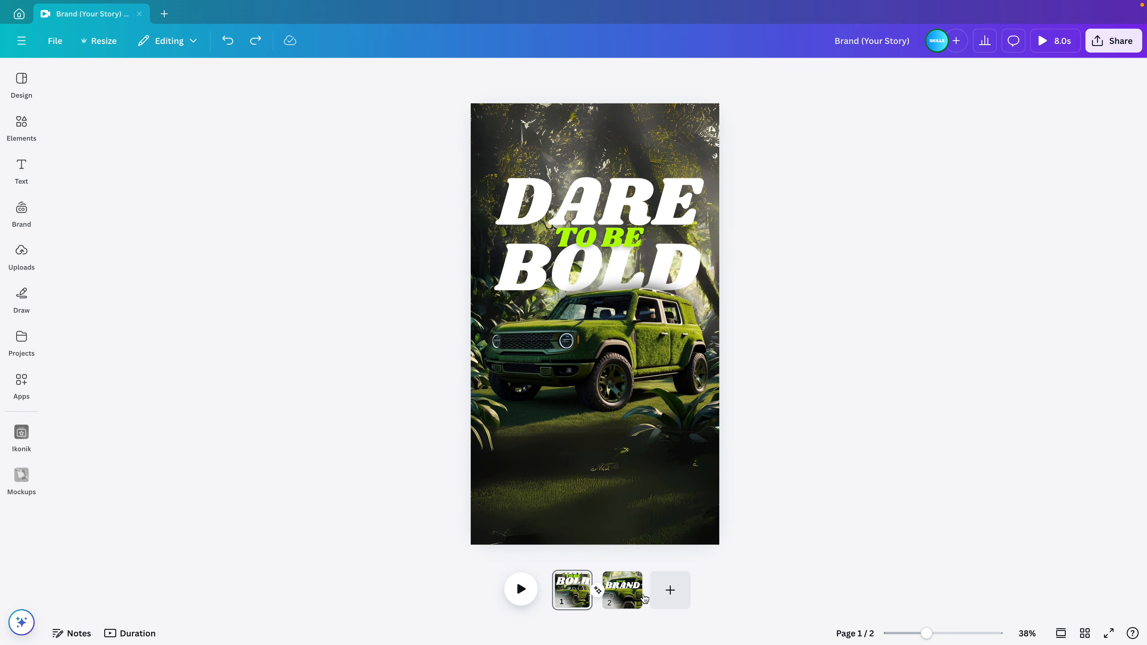
On page 2, move the small car image upward, undoing an accidental background move
{"action": "left_click", "coordinate": [624, 595]}
{"action": "left_click_drag", "start_coordinate": [604, 494], "coordinate": [597, 262]}
{"action": "left_click", "coordinate": [528, 499]}
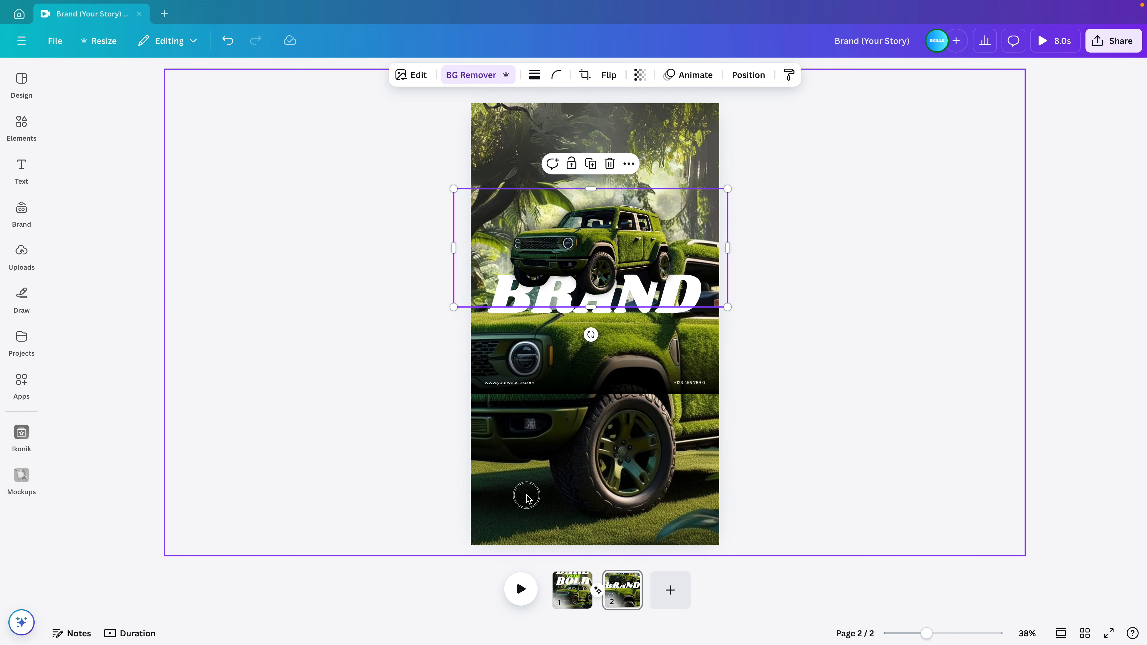
{"action": "left_click_drag", "start_coordinate": [593, 440], "coordinate": [661, 488]}
{"action": "key", "text": "ctrl+z"}
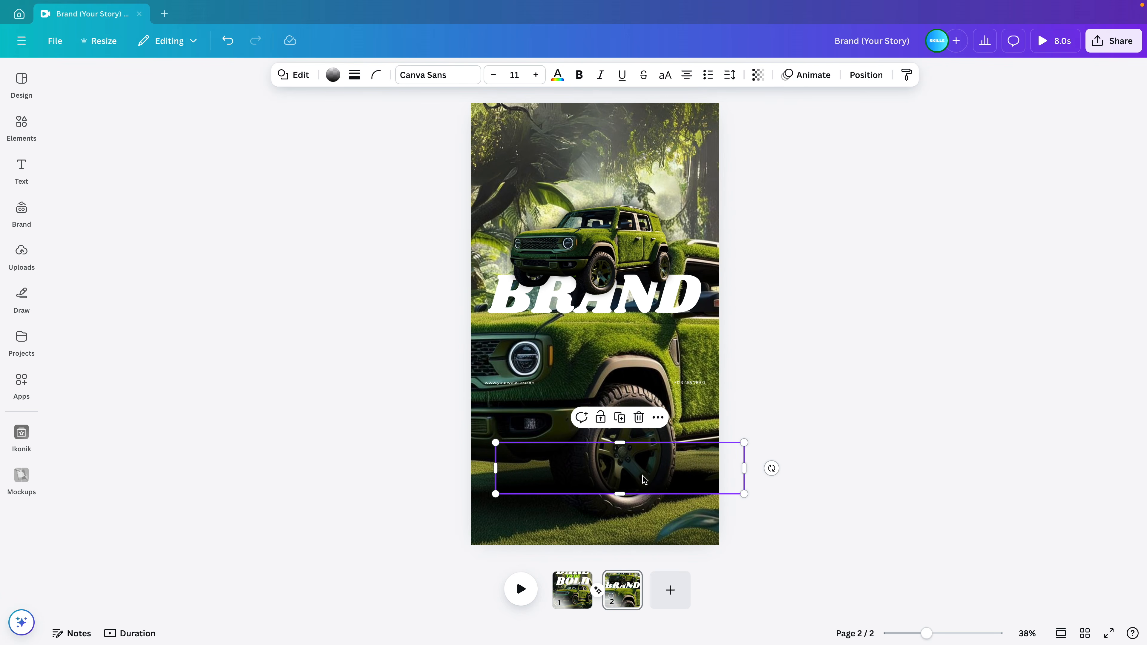
Paste the dark gradient onto page 1 and stretch it across the full-width bottom
{"action": "left_click", "coordinate": [573, 597]}
{"action": "key", "text": "super+v"}
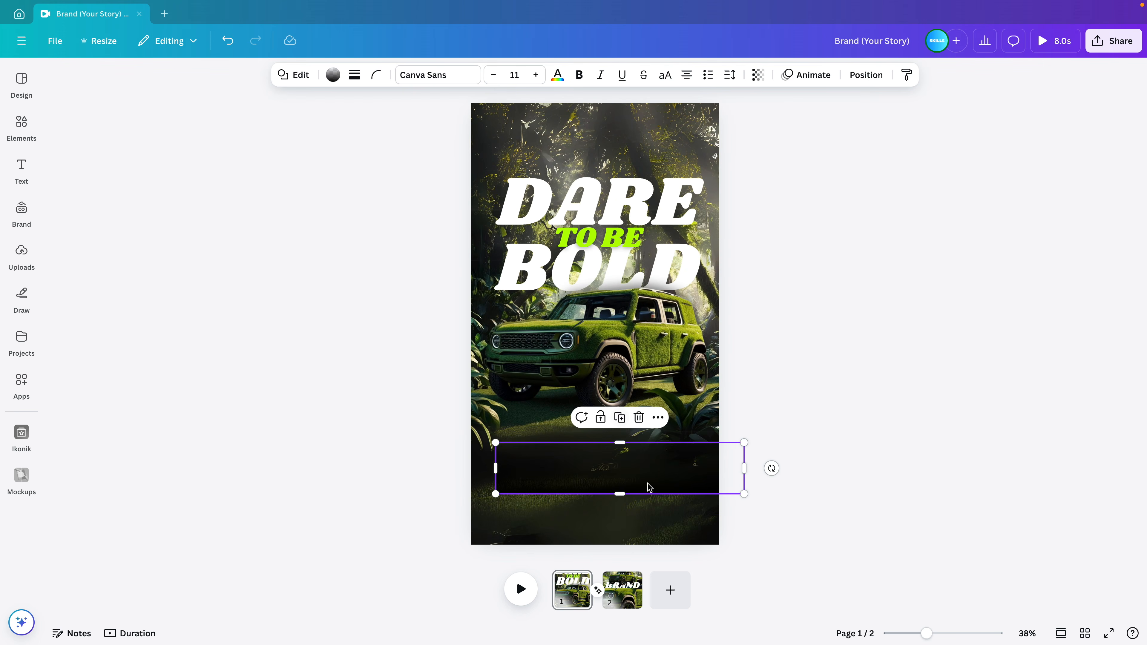
{"action": "left_click_drag", "start_coordinate": [495, 442], "coordinate": [470, 395]}
{"action": "left_click_drag", "start_coordinate": [743, 494], "coordinate": [718, 545]}
{"action": "left_click_drag", "start_coordinate": [607, 396], "coordinate": [613, 309]}
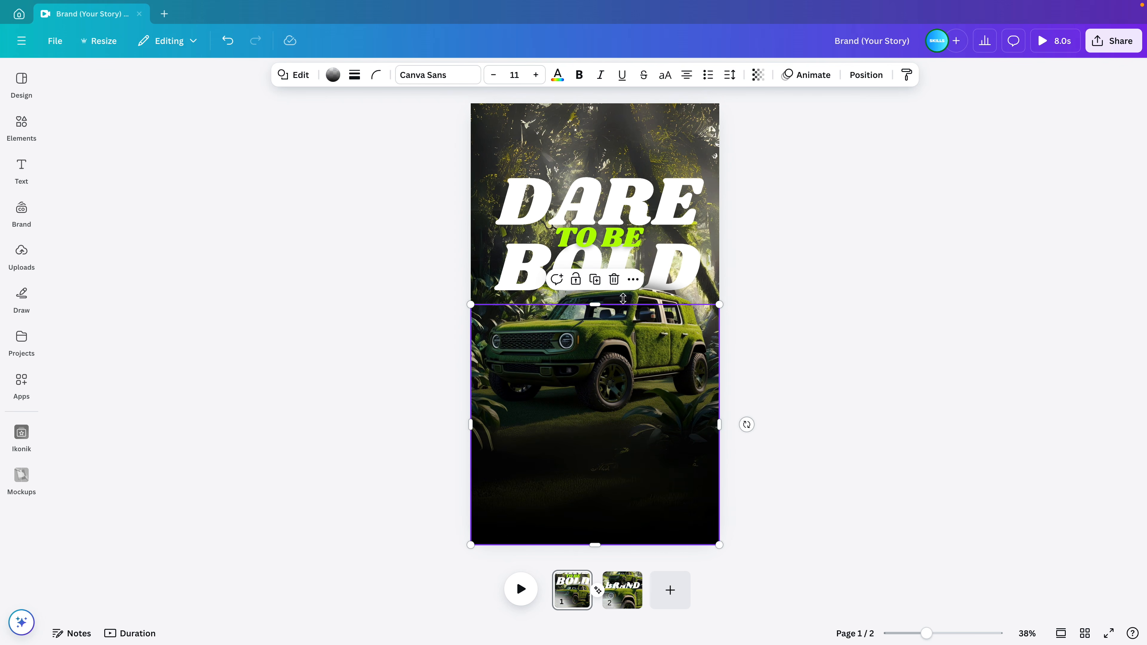
Layer the gradient behind the car and extend it further up the page
{"action": "left_click", "coordinate": [865, 75]}
{"action": "left_click_drag", "start_coordinate": [171, 185], "coordinate": [179, 350]}
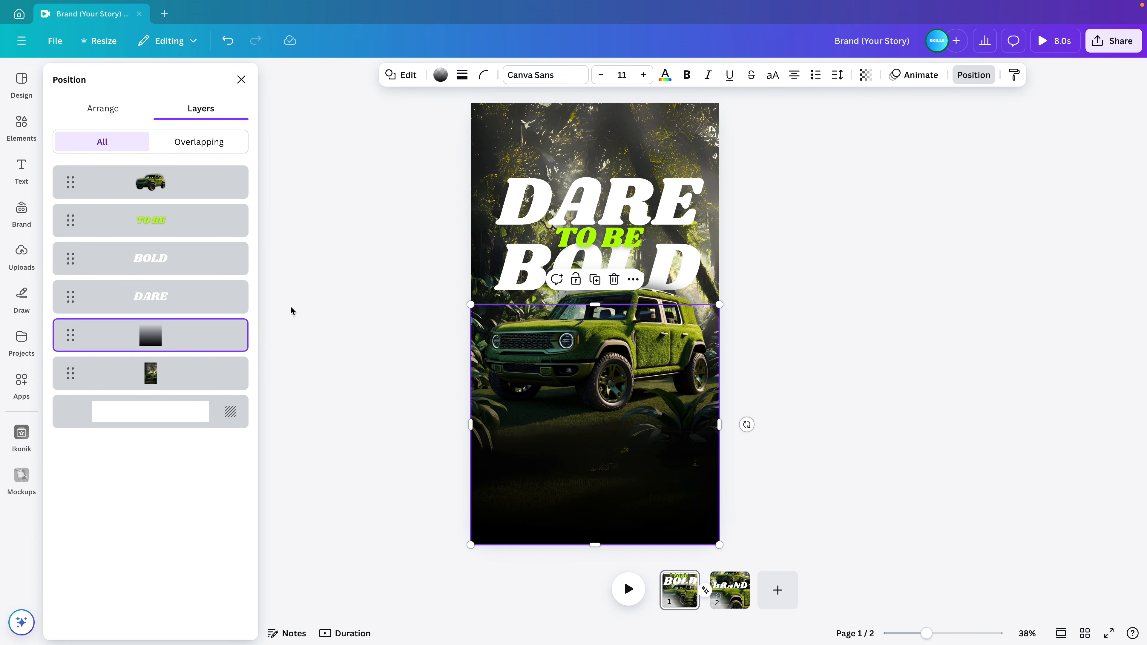
{"action": "left_click_drag", "start_coordinate": [596, 305], "coordinate": [599, 285]}
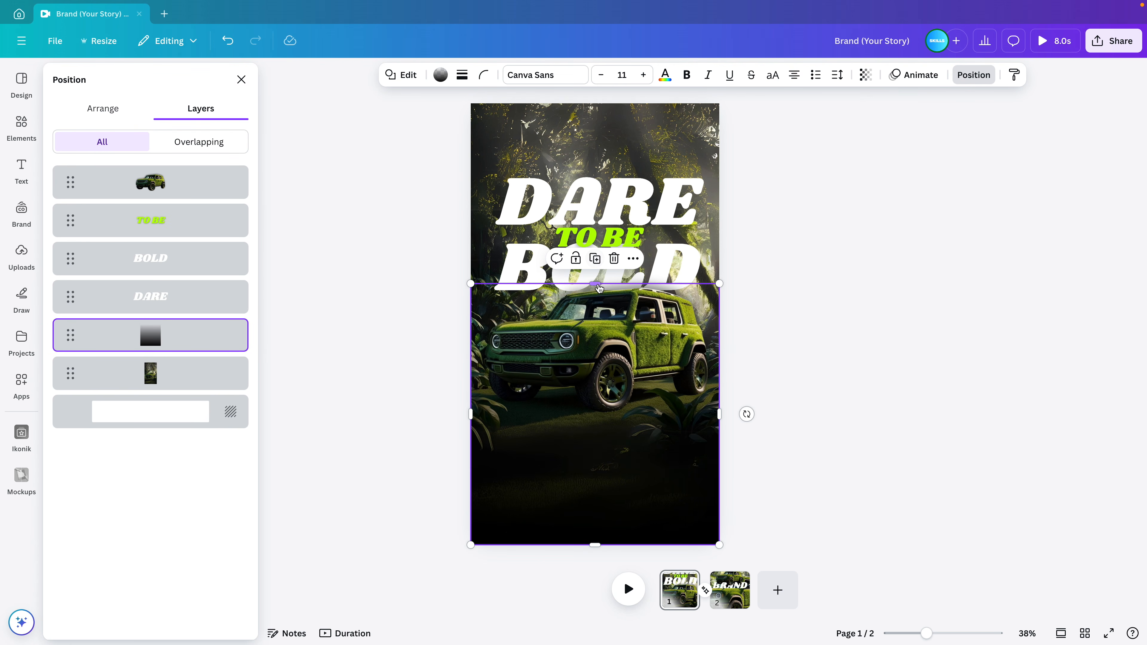
{"action": "left_click", "coordinate": [858, 418]}
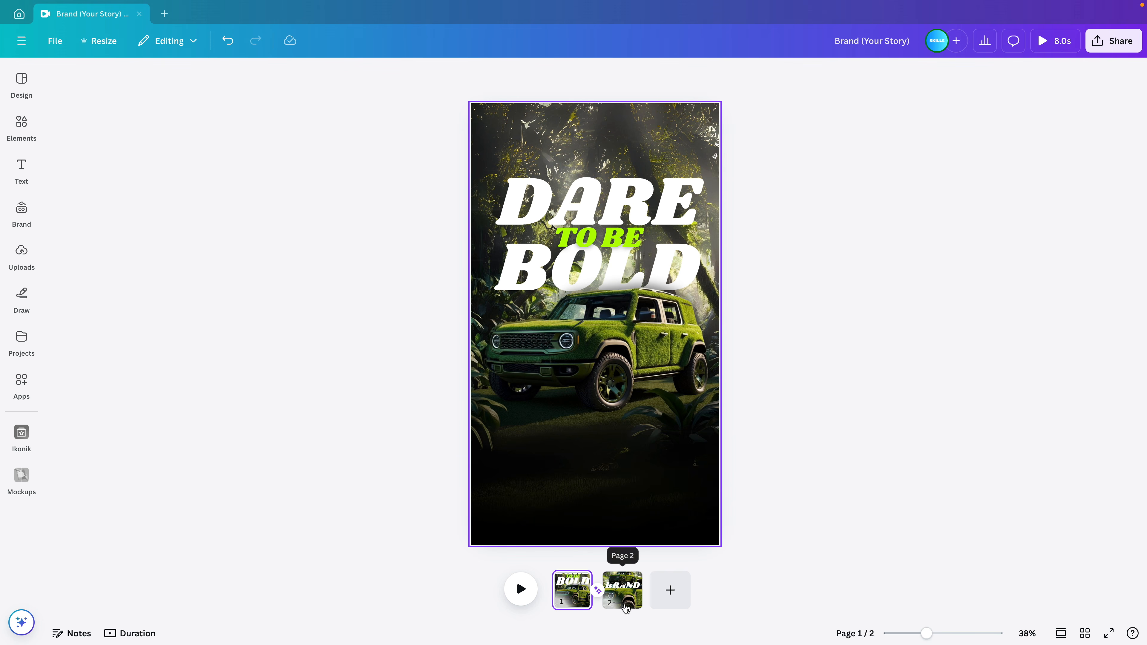
Copy the website and phone texts from page 2 onto page 1 and enlarge them
{"action": "left_click", "coordinate": [626, 591]}
{"action": "left_click", "coordinate": [520, 384]}
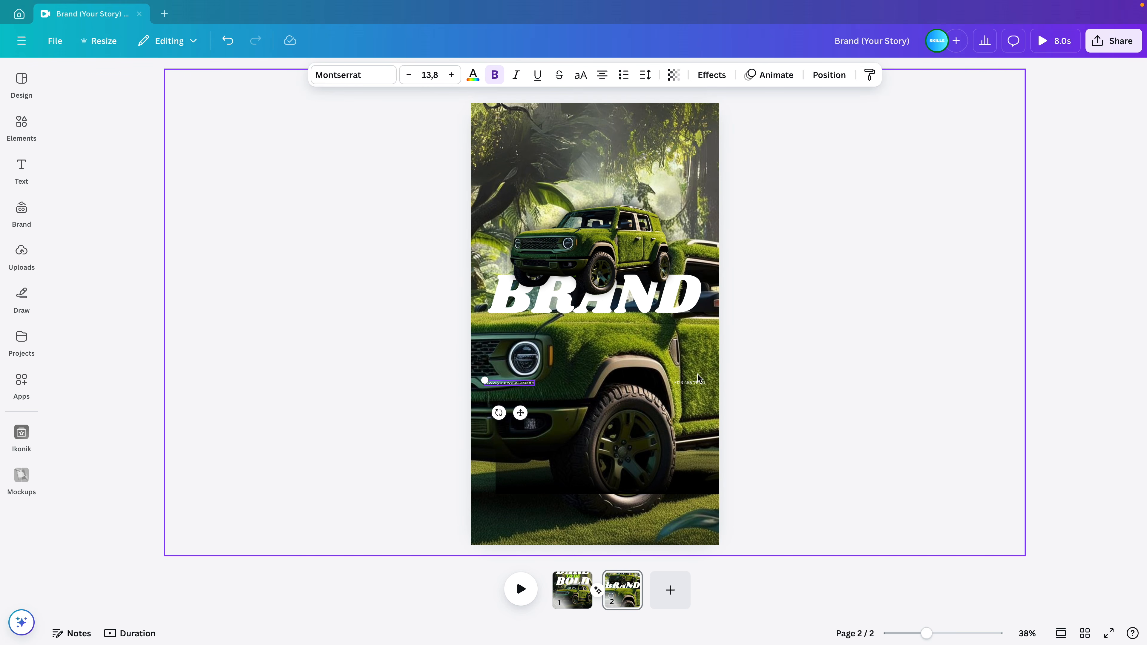
{"action": "key", "text": "super+c"}
{"action": "left_click", "coordinate": [578, 592]}
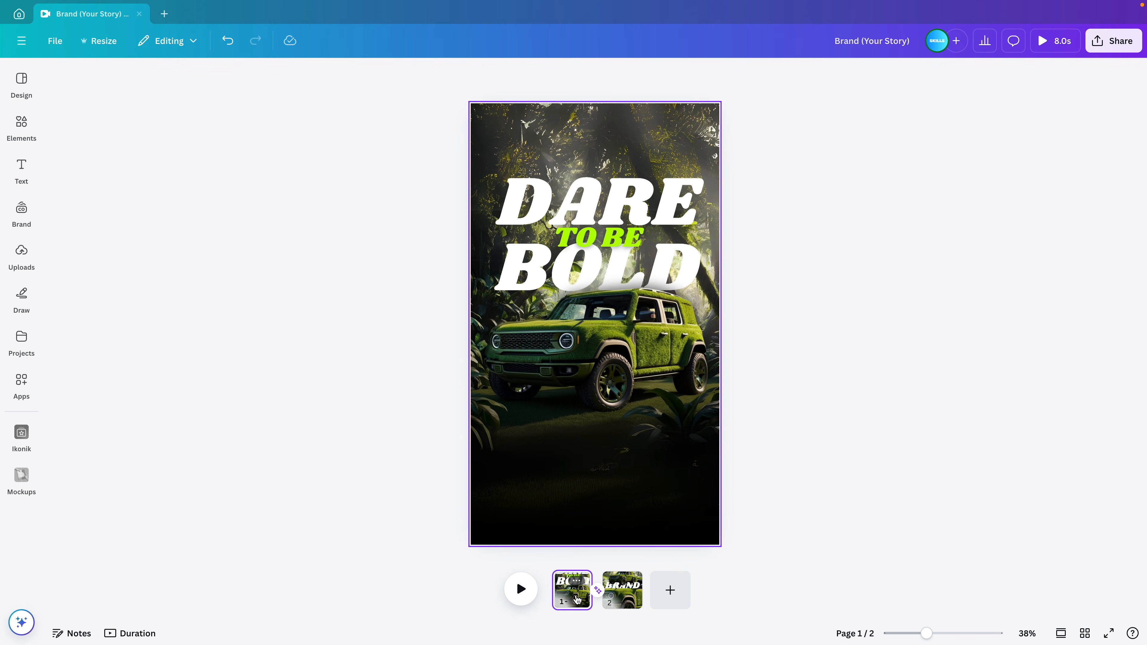
{"action": "key", "text": "super+v"}
{"action": "mouse_move", "coordinate": [704, 380]}
{"action": "left_mouse_down"}
{"action": "mouse_move", "coordinate": [742, 366]}
{"action": "mouse_move", "coordinate": [716, 387]}
{"action": "mouse_move", "coordinate": [597, 379]}
{"action": "mouse_move", "coordinate": [695, 374]}
{"action": "left_mouse_up"}
{"action": "left_click", "coordinate": [807, 382]}
Enlarge the contact texts further and centre the phone number below the website line
{"action": "left_click_drag", "start_coordinate": [486, 373], "coordinate": [619, 432]}
{"action": "left_click", "coordinate": [812, 433]}
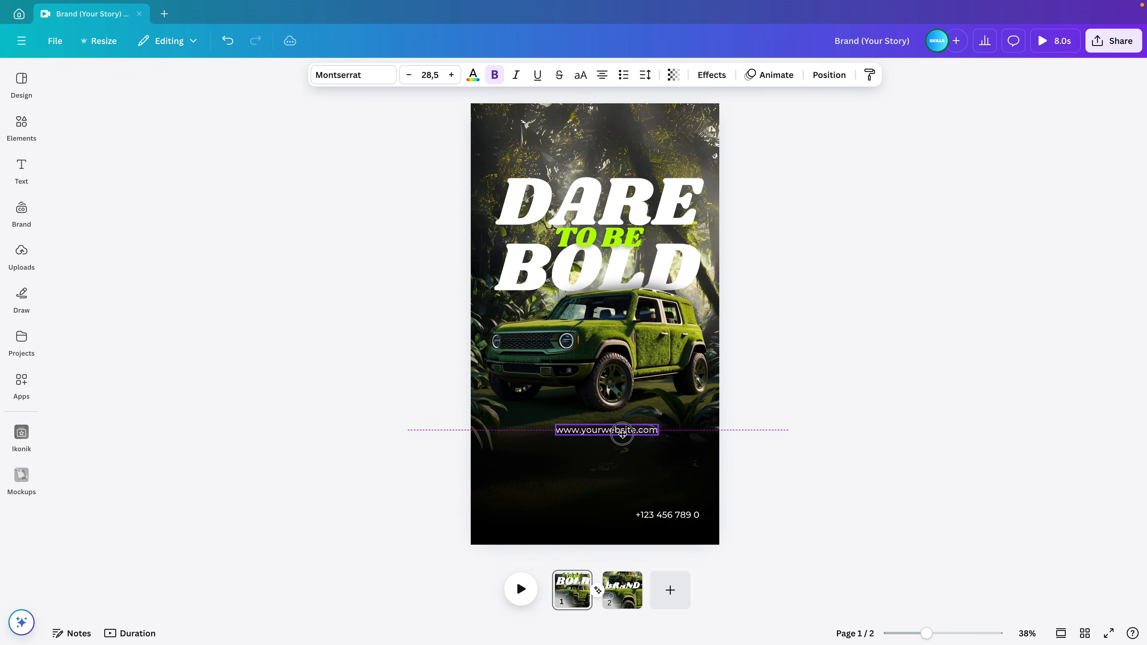
{"action": "left_click_drag", "start_coordinate": [679, 517], "coordinate": [609, 444]}
{"action": "left_click", "coordinate": [794, 433]}
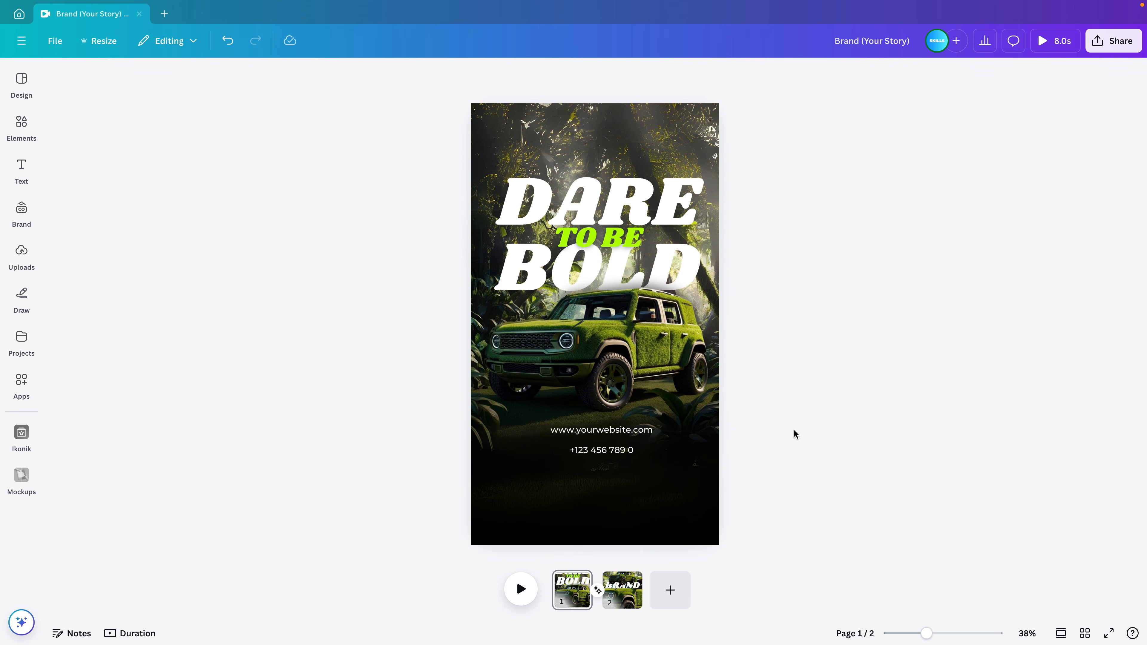
Enlarge both contact lines together and move them lower on the page
{"action": "left_click", "coordinate": [708, 482]}
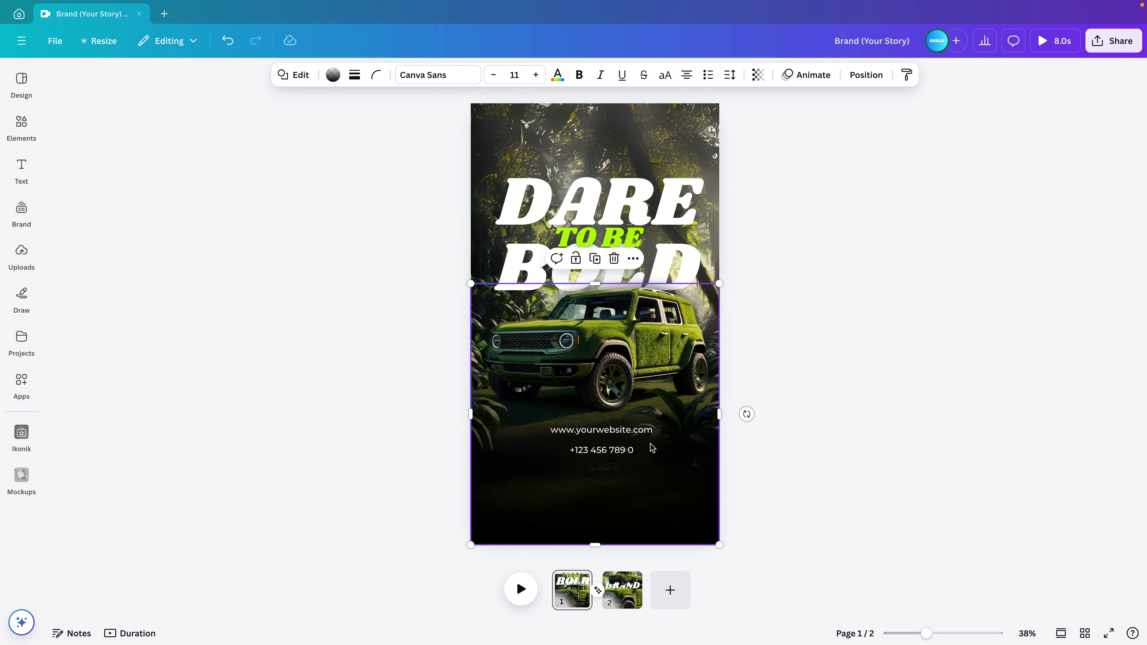
{"action": "left_click", "coordinate": [600, 429]}
{"action": "left_click", "coordinate": [602, 450], "text": "shift"}
{"action": "left_click_drag", "start_coordinate": [655, 454], "coordinate": [683, 468]}
{"action": "left_click_drag", "start_coordinate": [600, 452], "coordinate": [646, 461]}
{"action": "left_click", "coordinate": [785, 460]}
Shrink both contact lines slightly and move them up, centred beneath the car
{"action": "left_click", "coordinate": [645, 488]}
{"action": "left_click", "coordinate": [651, 452], "text": "shift"}
{"action": "left_click", "coordinate": [859, 405]}
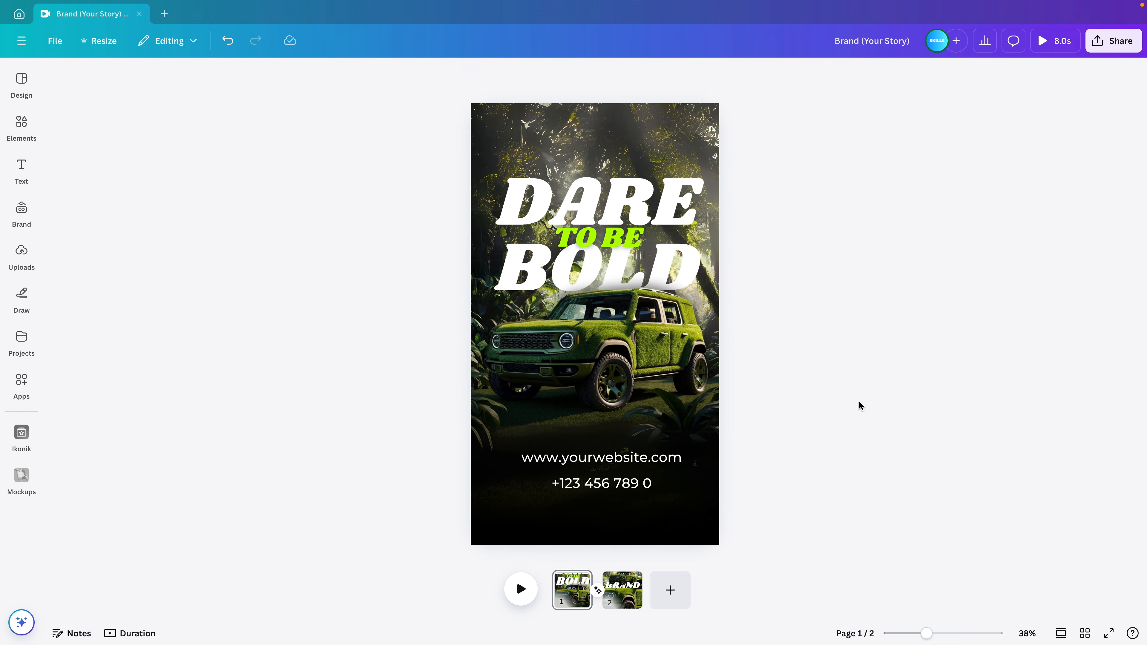
{"action": "left_click", "coordinate": [675, 457]}
{"action": "left_click", "coordinate": [646, 484], "text": "shift"}
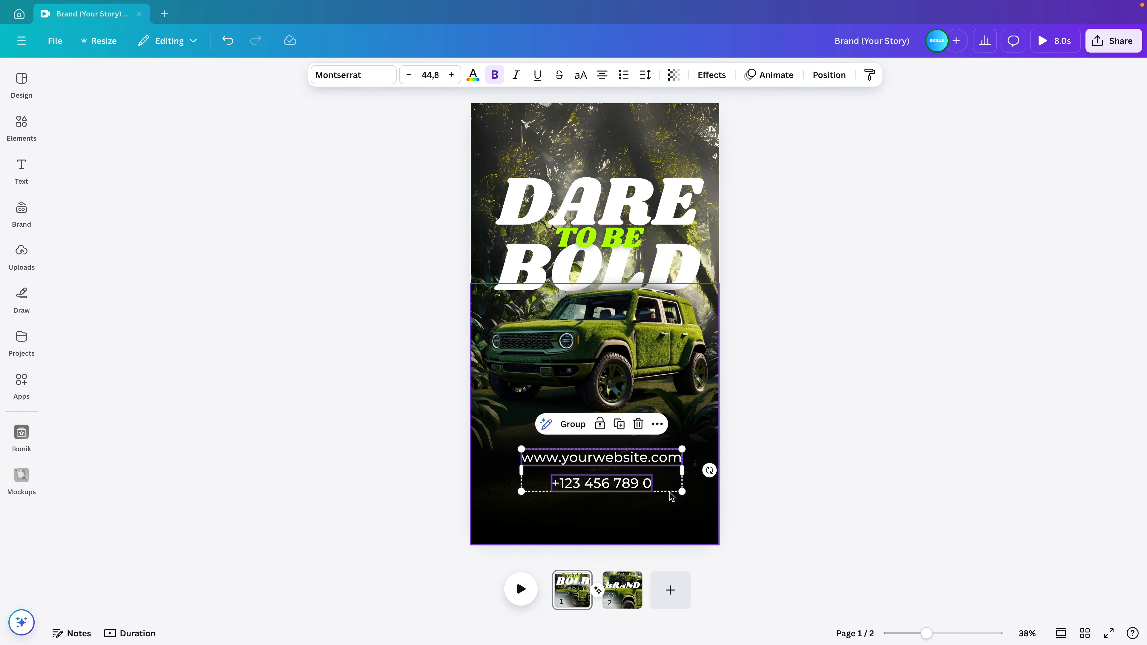
{"action": "left_click_drag", "start_coordinate": [679, 490], "coordinate": [605, 465]}
{"action": "left_click", "coordinate": [860, 410]}
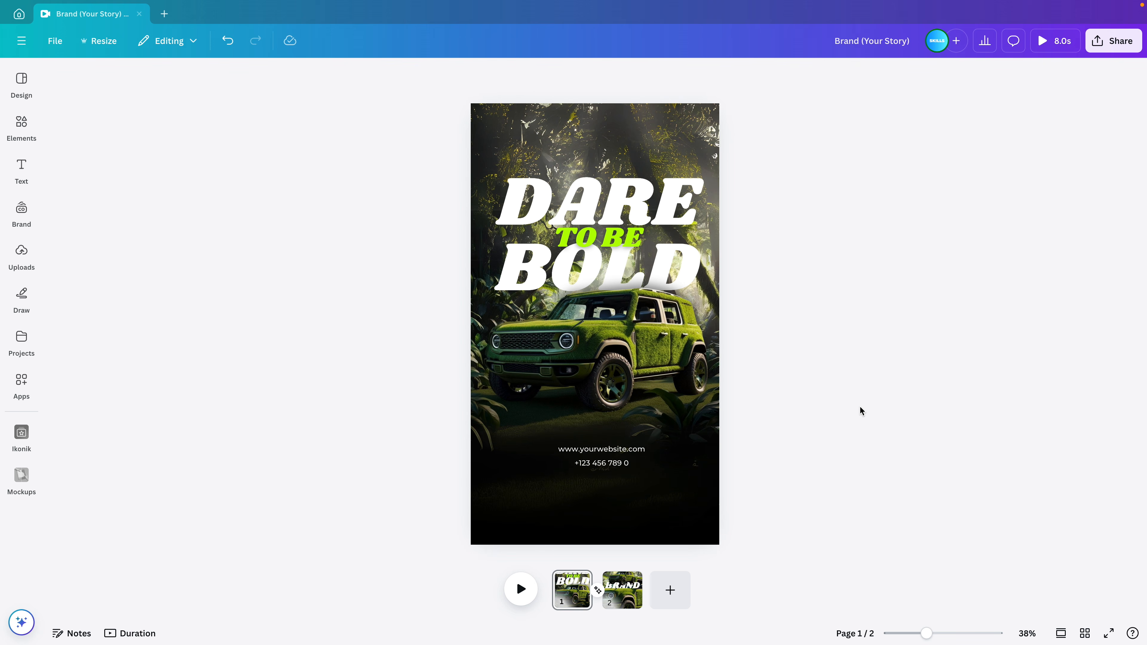
Delete the BRAND page and duplicate the DARE TO BE BOLD page
{"action": "left_click", "coordinate": [623, 597]}
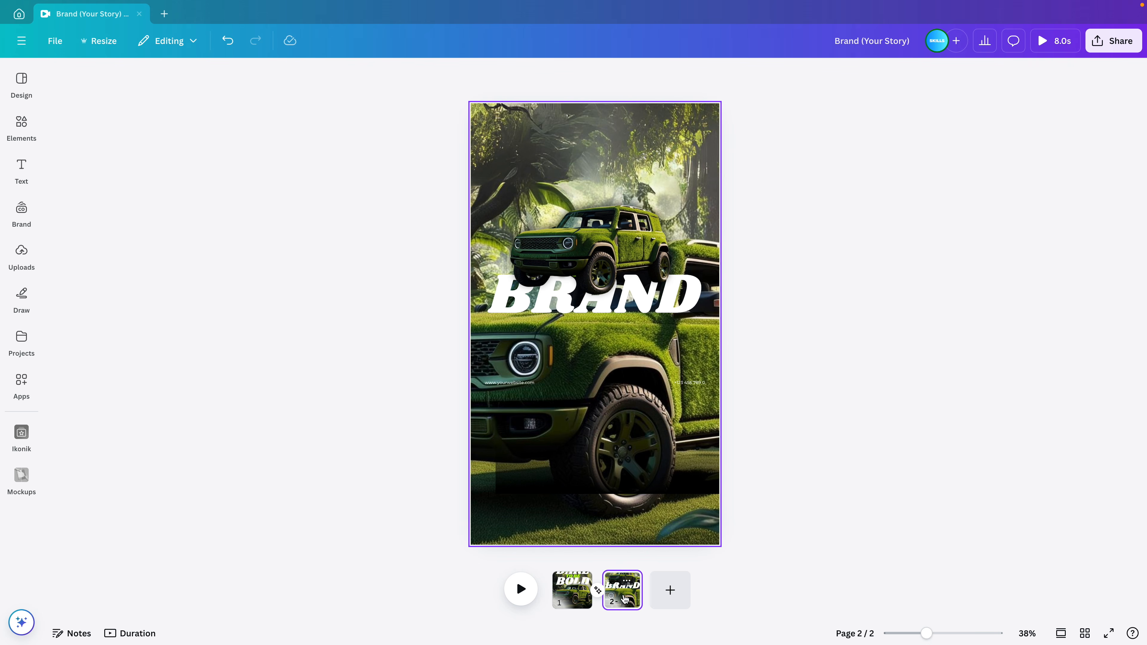
{"action": "key", "text": "Delete"}
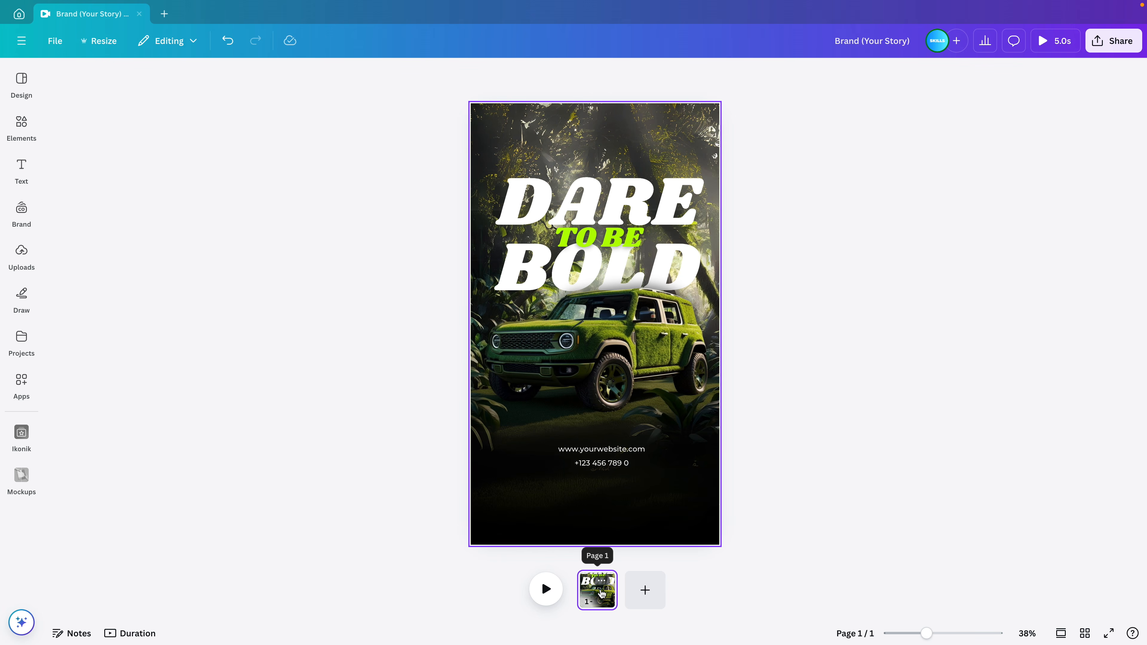
{"action": "key", "text": "ctrl+d"}
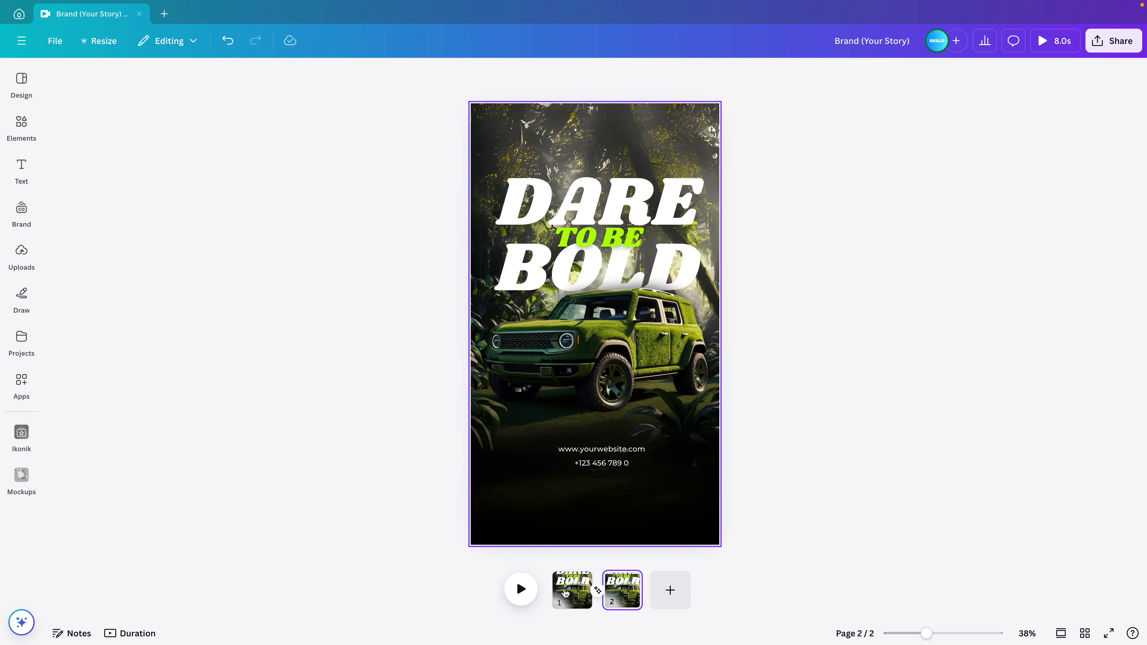
On page 1, select the whole DARE TO BE BOLD headline group and shrink it
{"action": "left_click", "coordinate": [572, 595]}
{"action": "left_click", "coordinate": [652, 213]}
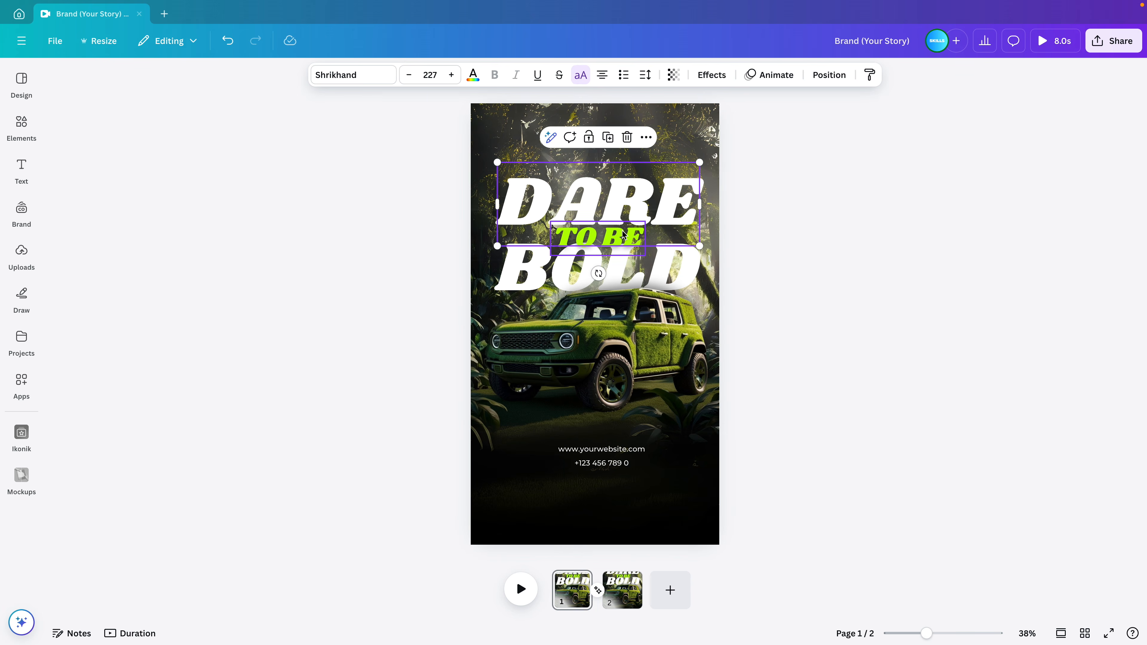
{"action": "left_click_drag", "start_coordinate": [807, 160], "coordinate": [605, 262]}
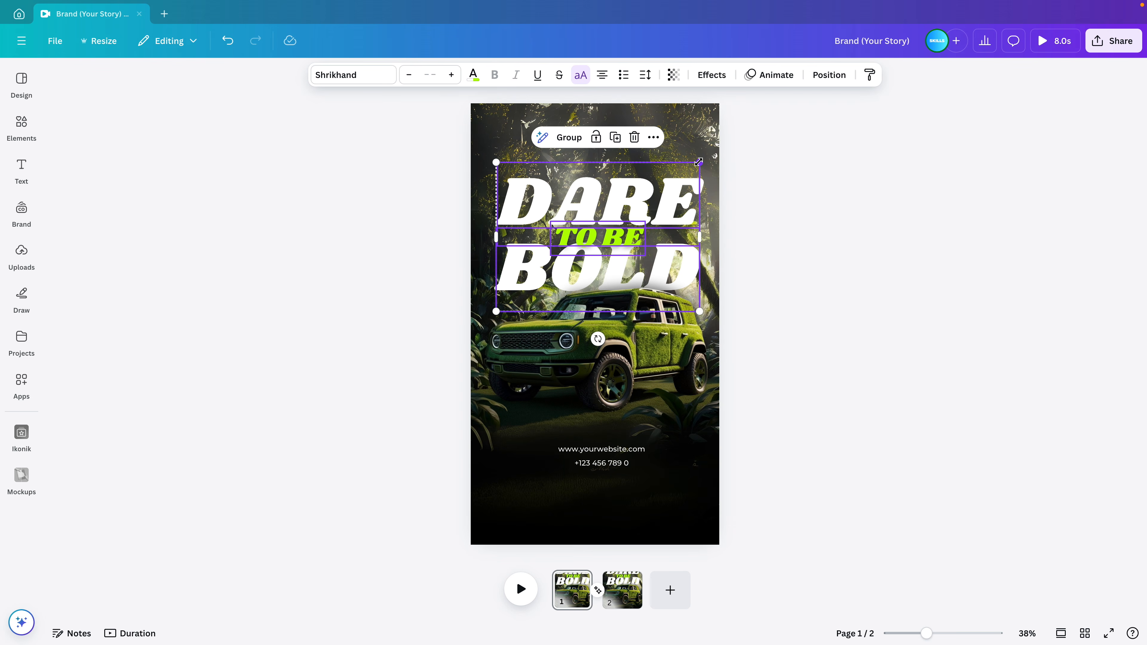
{"action": "left_click_drag", "start_coordinate": [698, 162], "coordinate": [604, 329]}
Push the phone number and website texts off page 1, leaving only the car scene
{"action": "left_click", "coordinate": [608, 449]}
{"action": "left_click", "coordinate": [613, 463], "text": "shift"}
{"action": "left_click_drag", "start_coordinate": [614, 499], "coordinate": [617, 576]}
{"action": "key", "text": "ctrl+z"}
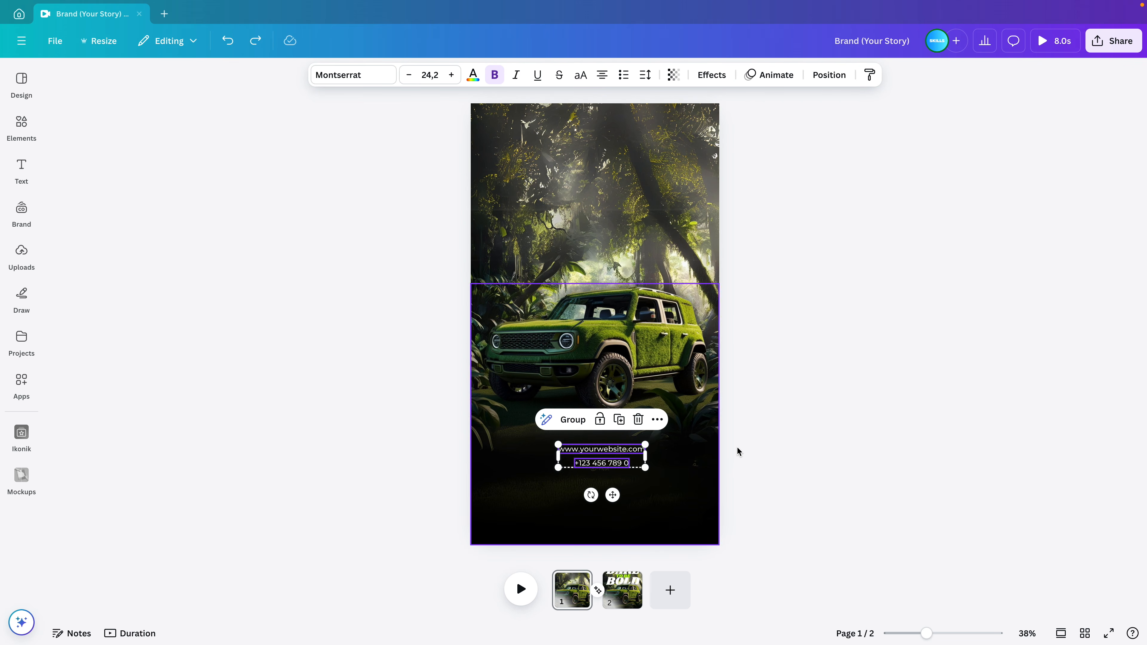
{"action": "left_click", "coordinate": [742, 451]}
{"action": "left_click", "coordinate": [614, 464]}
{"action": "left_click_drag", "start_coordinate": [614, 463], "coordinate": [750, 461]}
{"action": "key", "text": "Right"}
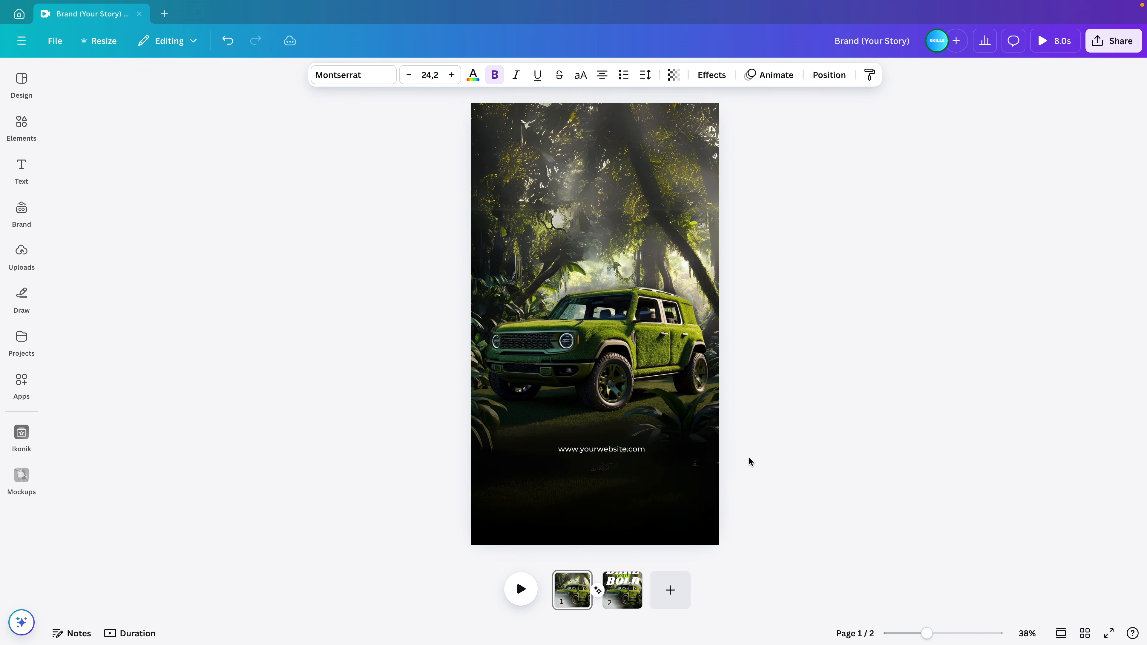
{"action": "left_click_drag", "start_coordinate": [632, 448], "coordinate": [464, 461]}
{"action": "key", "text": "Left"}
{"action": "left_click", "coordinate": [898, 402]}
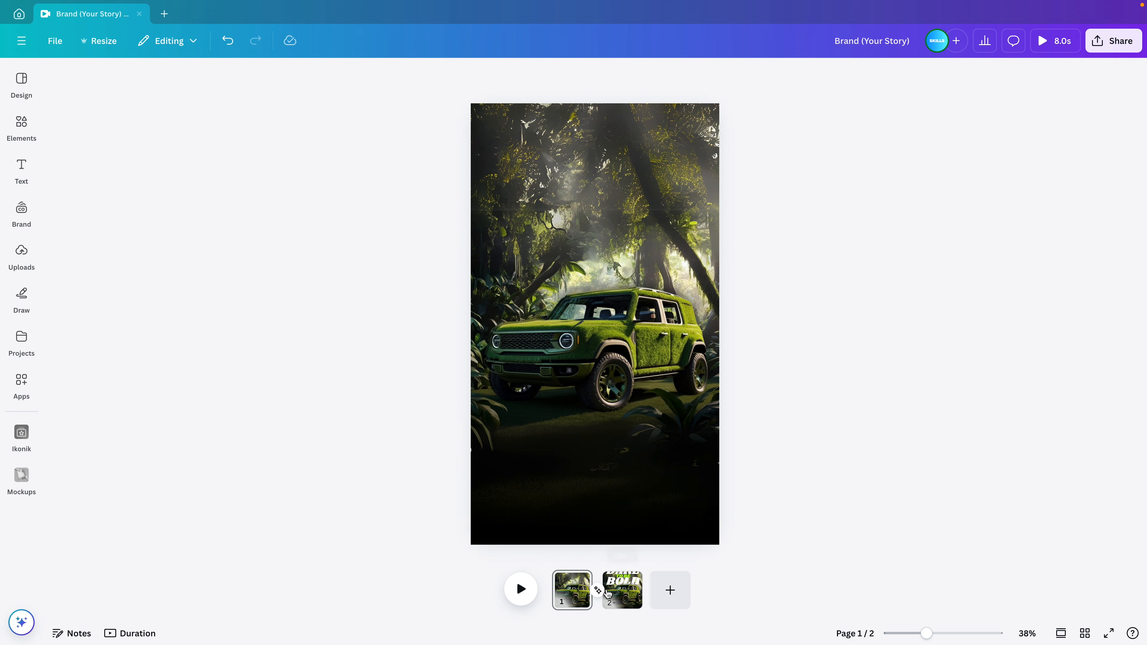
{"action": "left_click", "coordinate": [599, 591]}
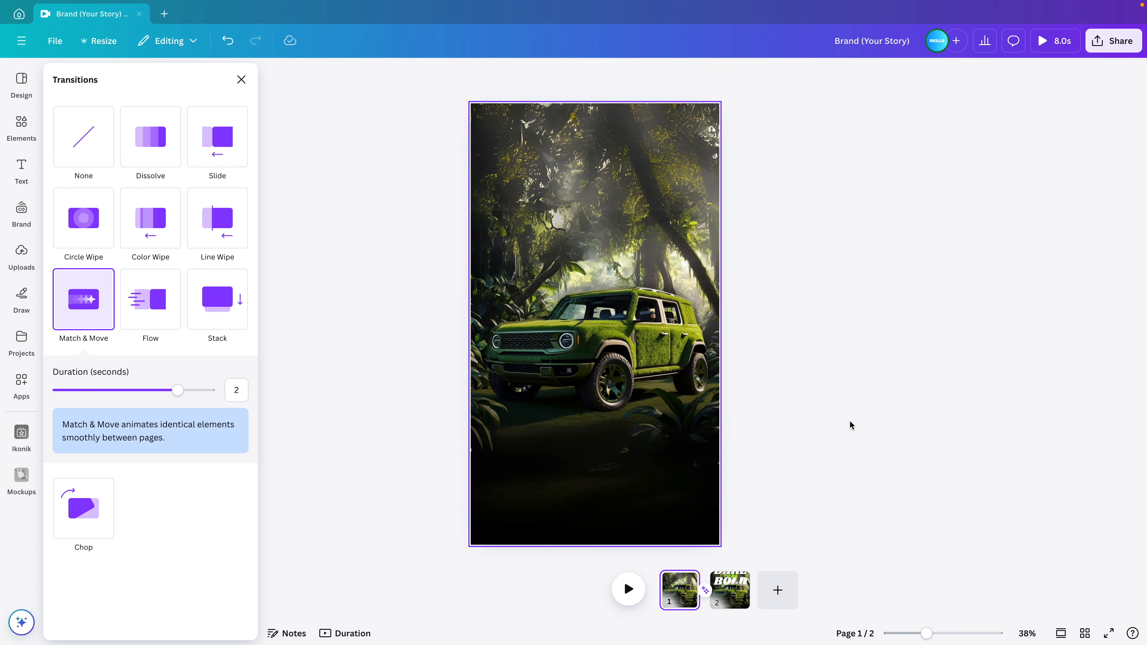
{"action": "left_click", "coordinate": [861, 435]}
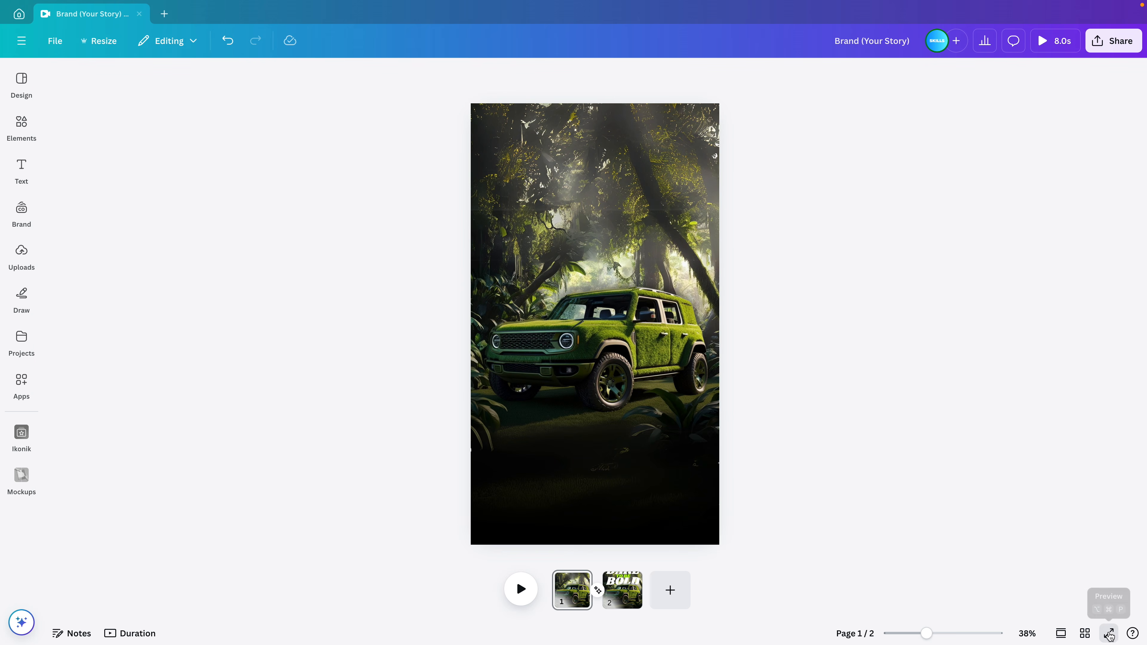
{"action": "left_click", "coordinate": [1108, 633]}
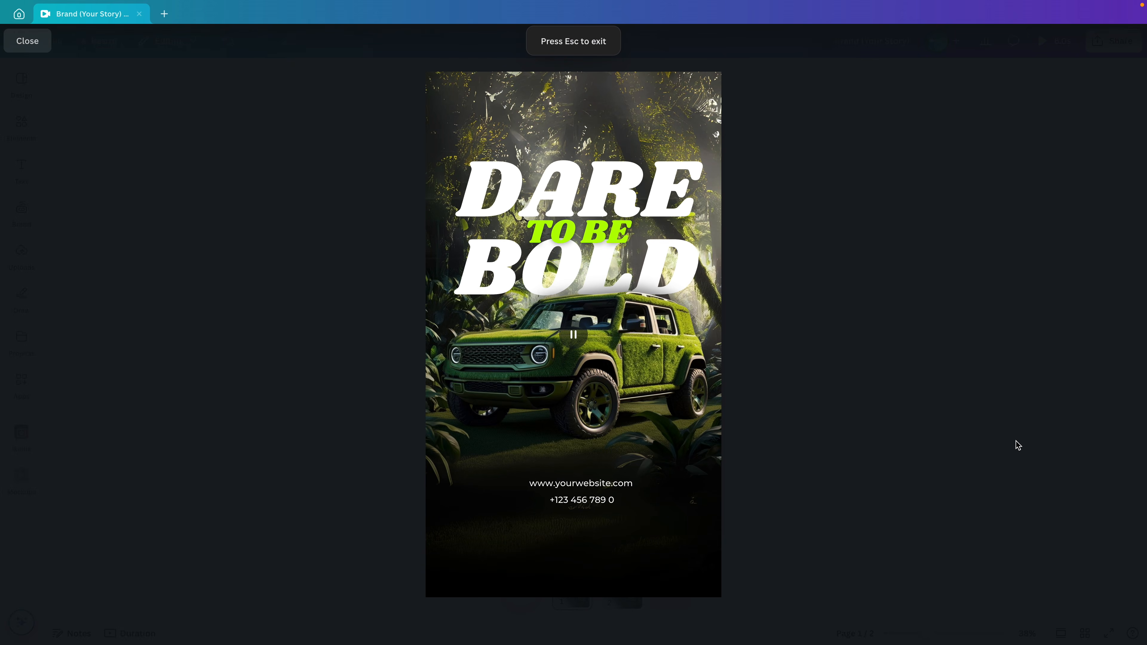
{"action": "mouse_move", "coordinate": [457, 338]}
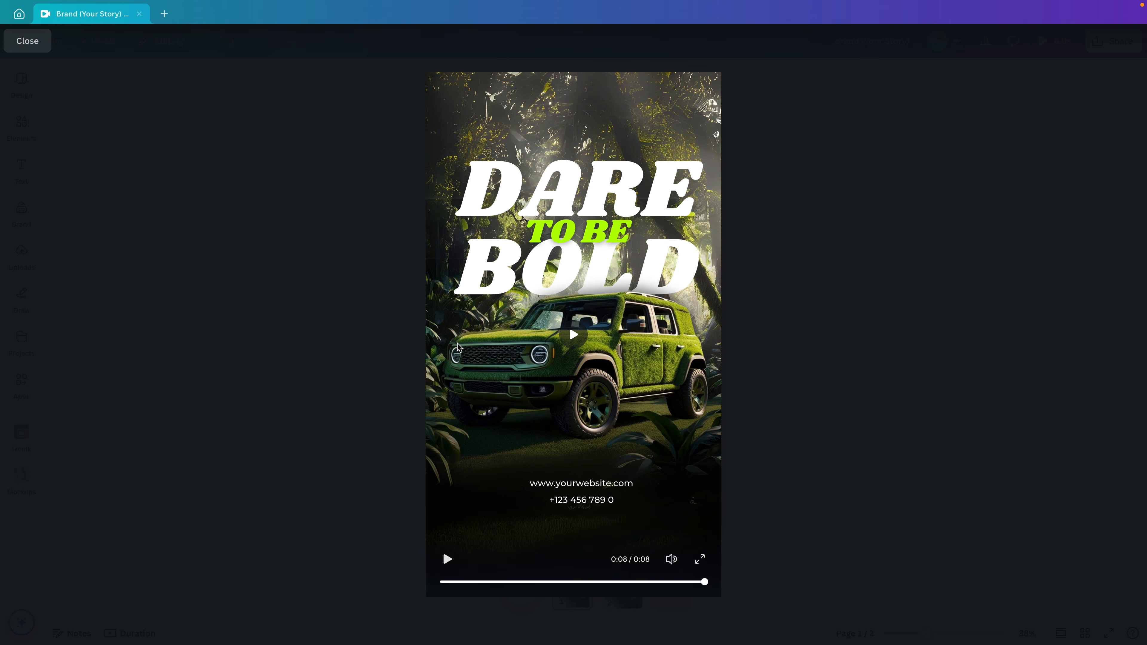
{"action": "key", "text": "Escape"}
{"action": "left_click", "coordinate": [572, 383]}
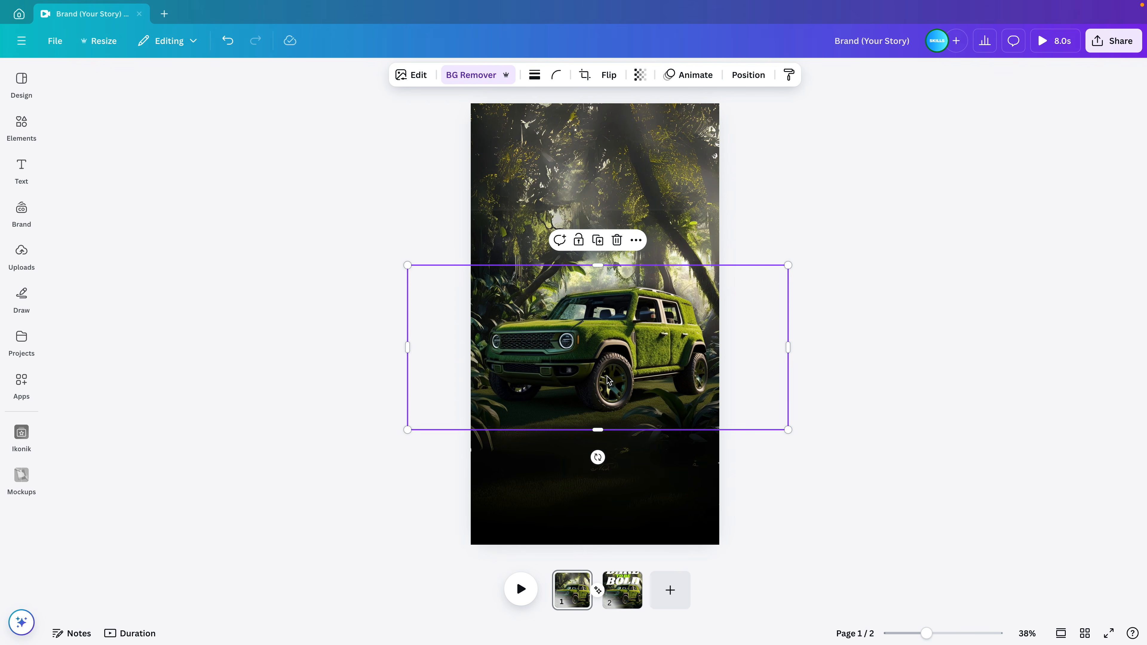
Drag the car image and nudge it with arrow keys until it sits on the centre guide
{"action": "scroll", "coordinate": [607, 381], "scroll_direction": "up", "scroll_amount": 5, "text": "ctrl"}
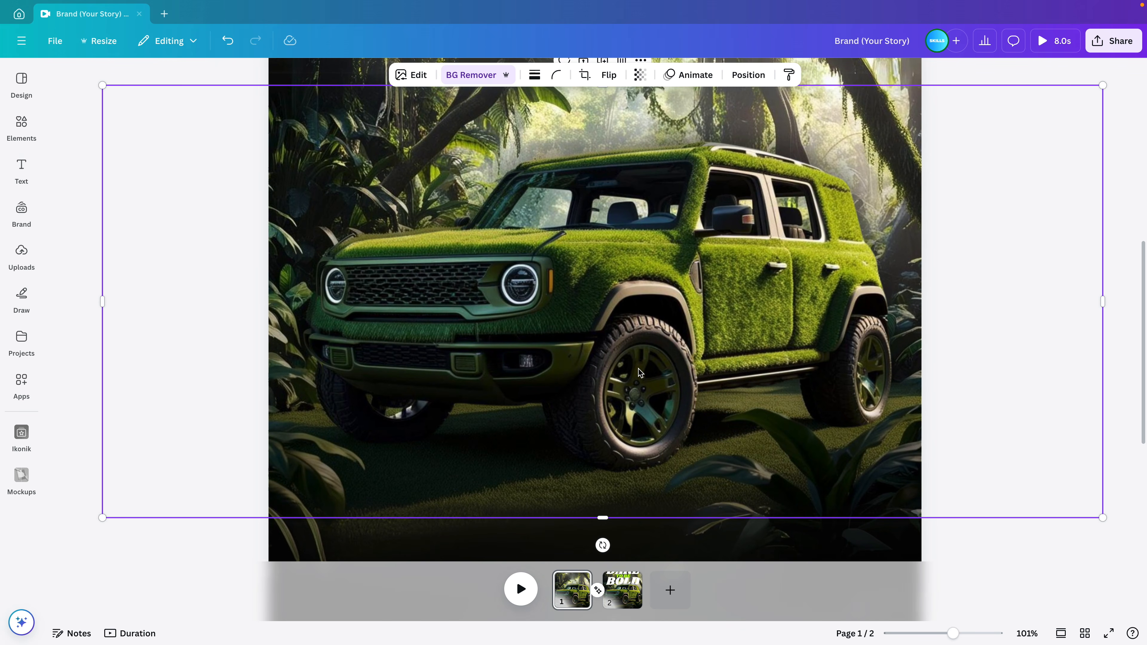
{"action": "left_click_drag", "start_coordinate": [608, 381], "coordinate": [628, 364]}
{"action": "key", "text": "Up"}
{"action": "key", "text": "Up"}
{"action": "key", "text": "Up"}
{"action": "key", "text": "Left"}
{"action": "key", "text": "Left"}
{"action": "key", "text": "Up"}
{"action": "key", "text": "Up"}
{"action": "key", "text": "Up"}
{"action": "key", "text": "Up"}
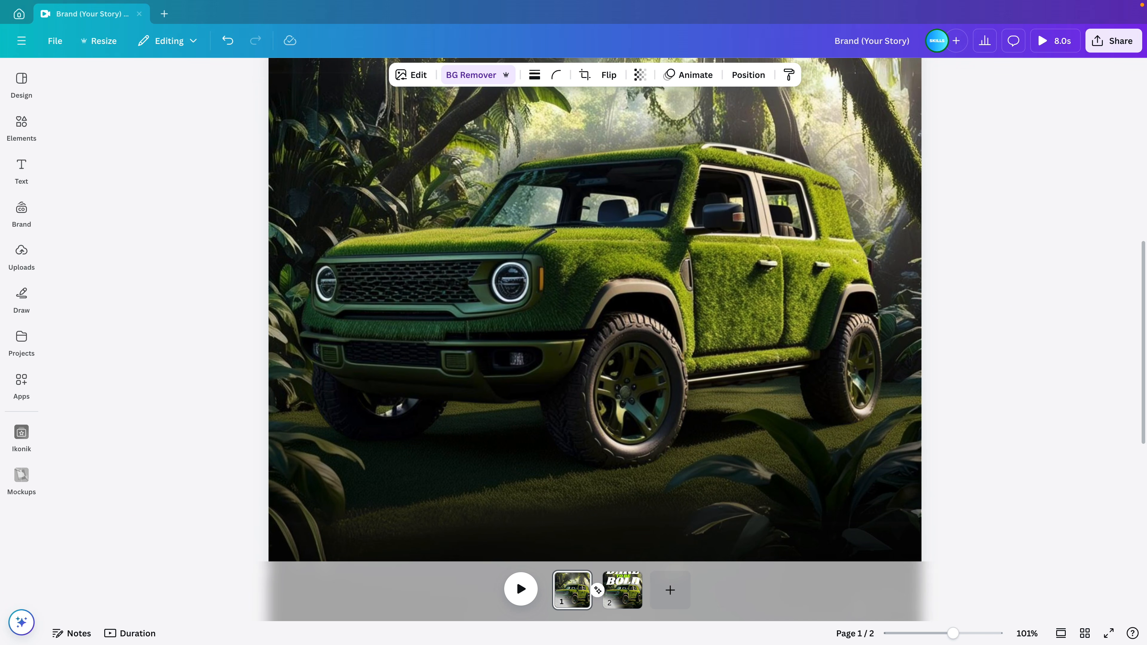
{"action": "key", "text": "Down"}
{"action": "key", "text": "Down"}
{"action": "key", "text": "Down"}
{"action": "key", "text": "Down"}
{"action": "key", "text": "Down"}
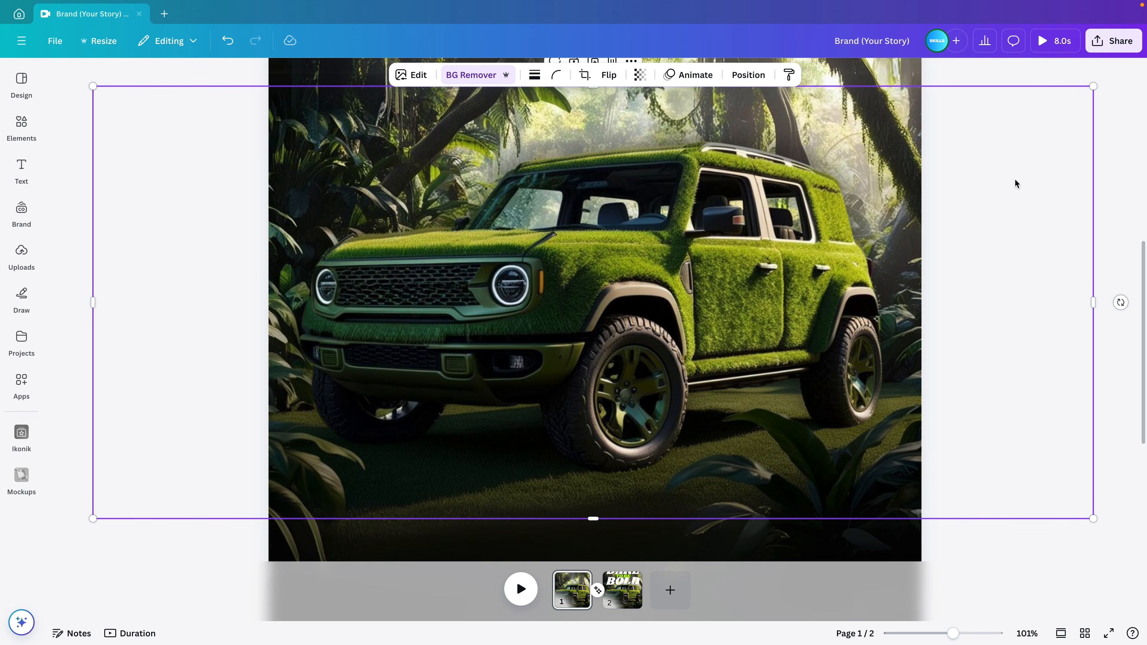
{"action": "key", "text": "Up"}
{"action": "key", "text": "Up"}
{"action": "key", "text": "Up"}
{"action": "key", "text": "Up"}
{"action": "key", "text": "Up"}
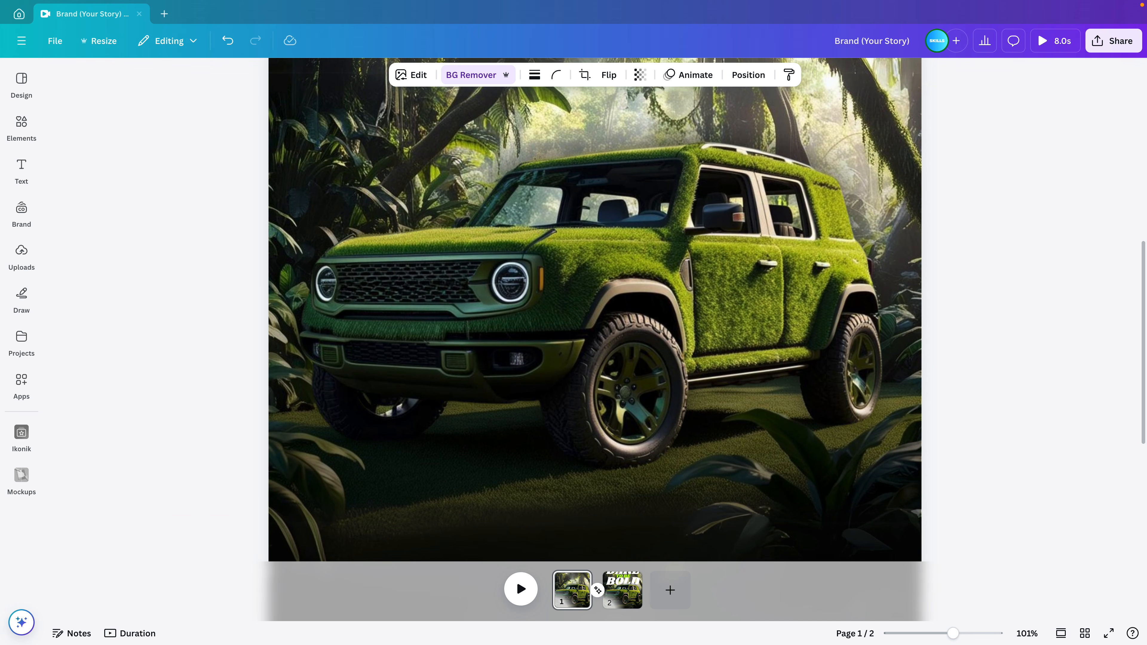
{"action": "key", "text": "Down"}
{"action": "key", "text": "Down"}
{"action": "key", "text": "Down"}
{"action": "key", "text": "Down"}
{"action": "key", "text": "Up"}
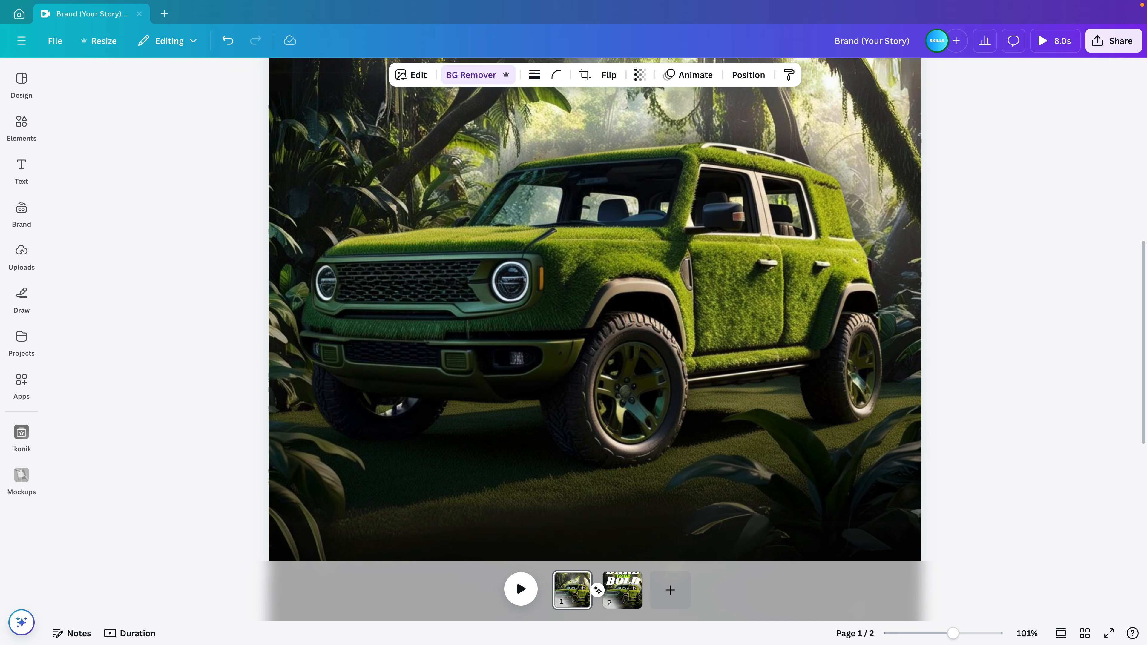
{"action": "key", "text": "Down"}
{"action": "key", "text": "Up"}
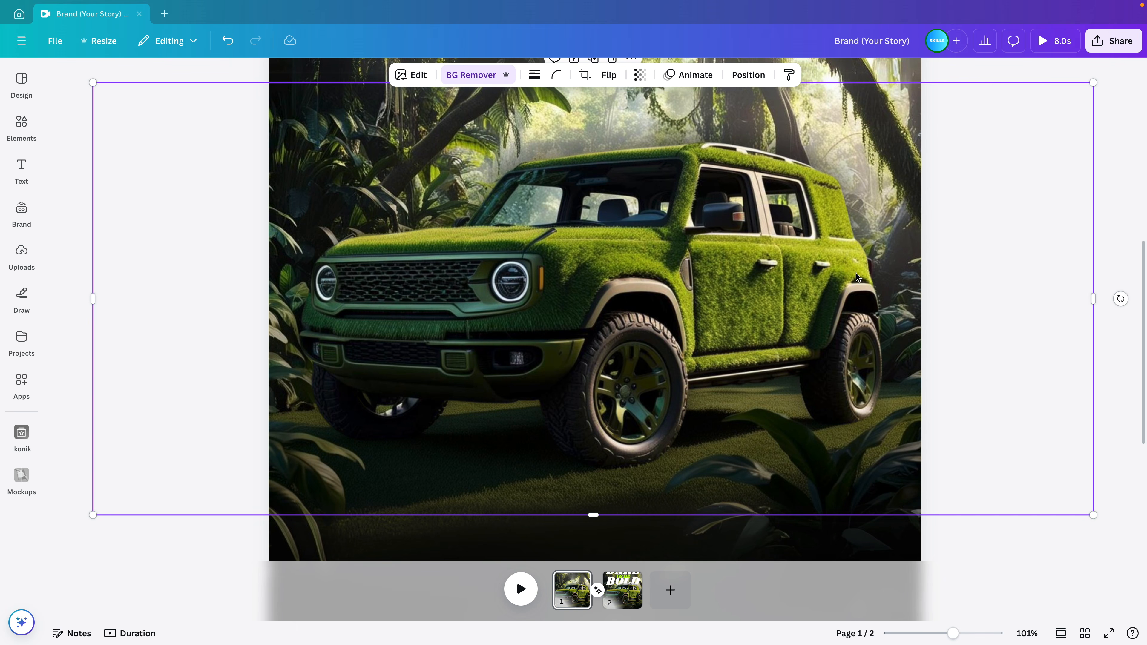
{"action": "left_click", "coordinate": [1099, 364]}
{"action": "scroll", "coordinate": [800, 447], "scroll_direction": "down", "scroll_amount": 5}
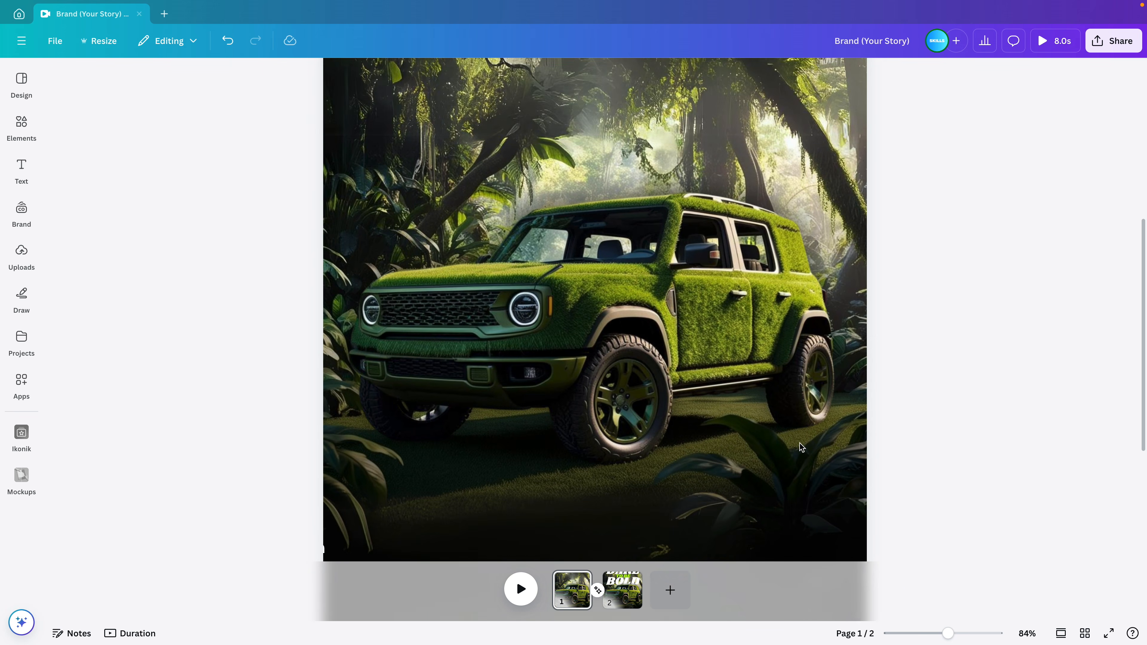
{"action": "scroll", "coordinate": [800, 447], "scroll_direction": "down", "scroll_amount": 2}
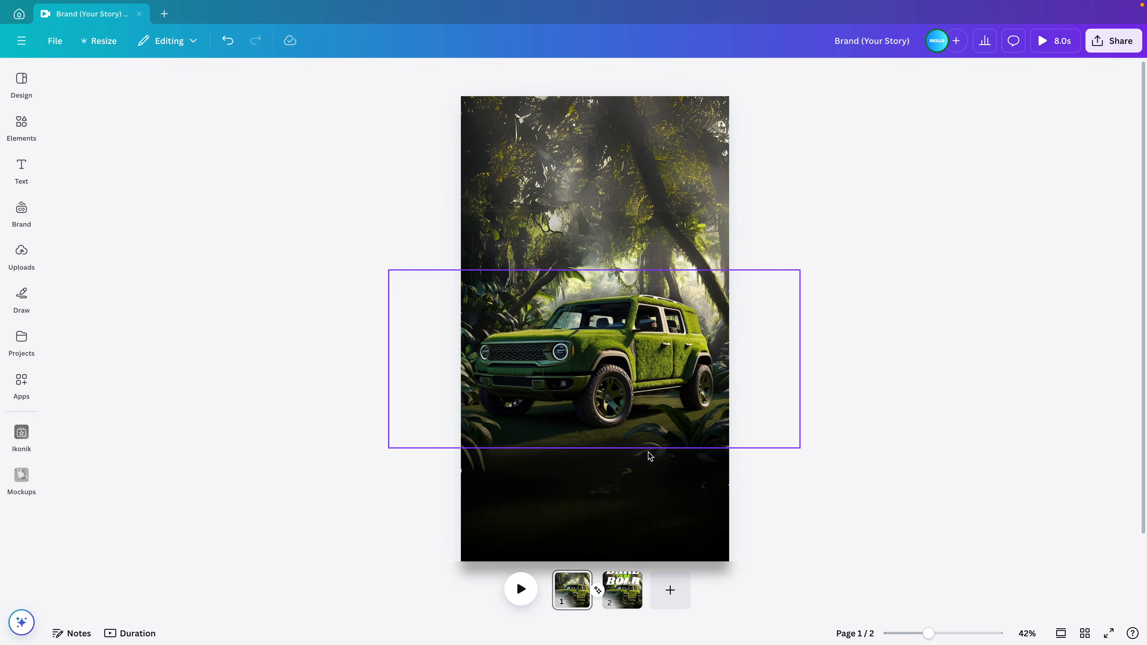
On page 2, select the car plus jungle background via the layer list and scale both up
{"action": "left_click", "coordinate": [622, 587]}
{"action": "left_click", "coordinate": [570, 381]}
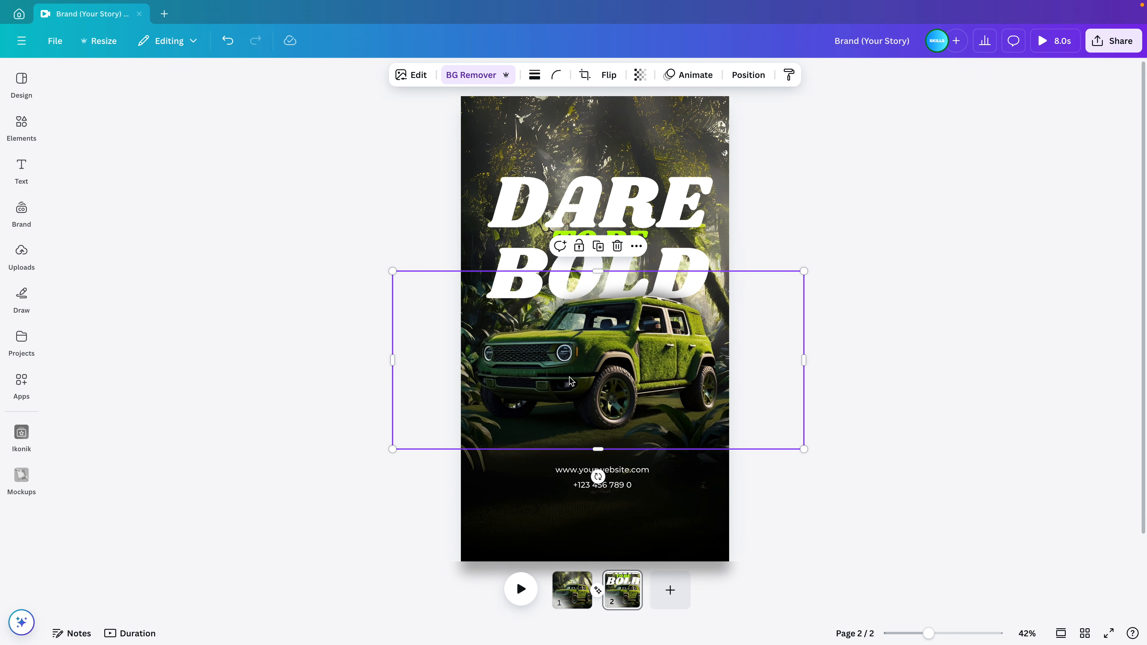
{"action": "scroll", "coordinate": [569, 381], "scroll_direction": "up", "scroll_amount": 3}
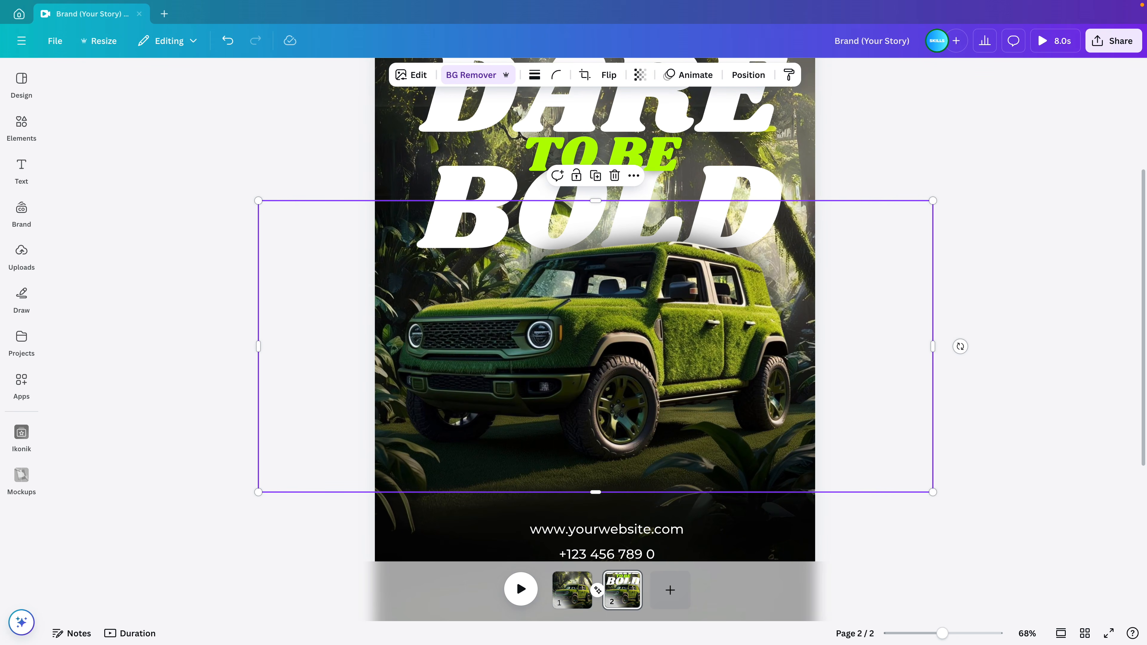
{"action": "scroll", "coordinate": [594, 324], "scroll_direction": "down", "scroll_amount": 3}
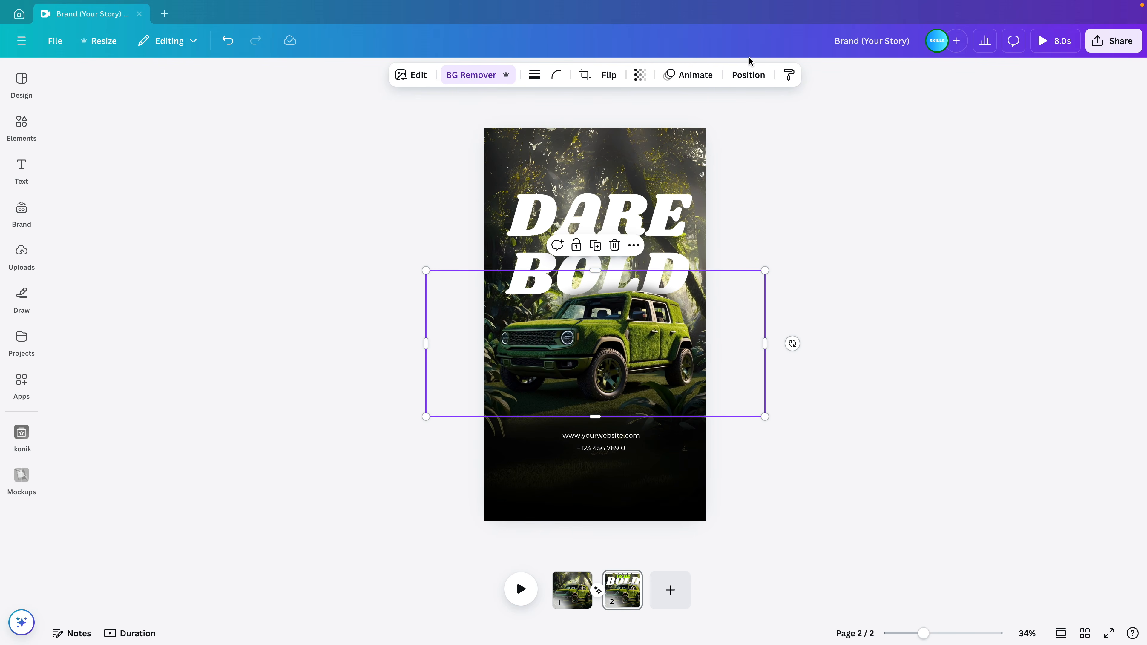
{"action": "left_click", "coordinate": [748, 74]}
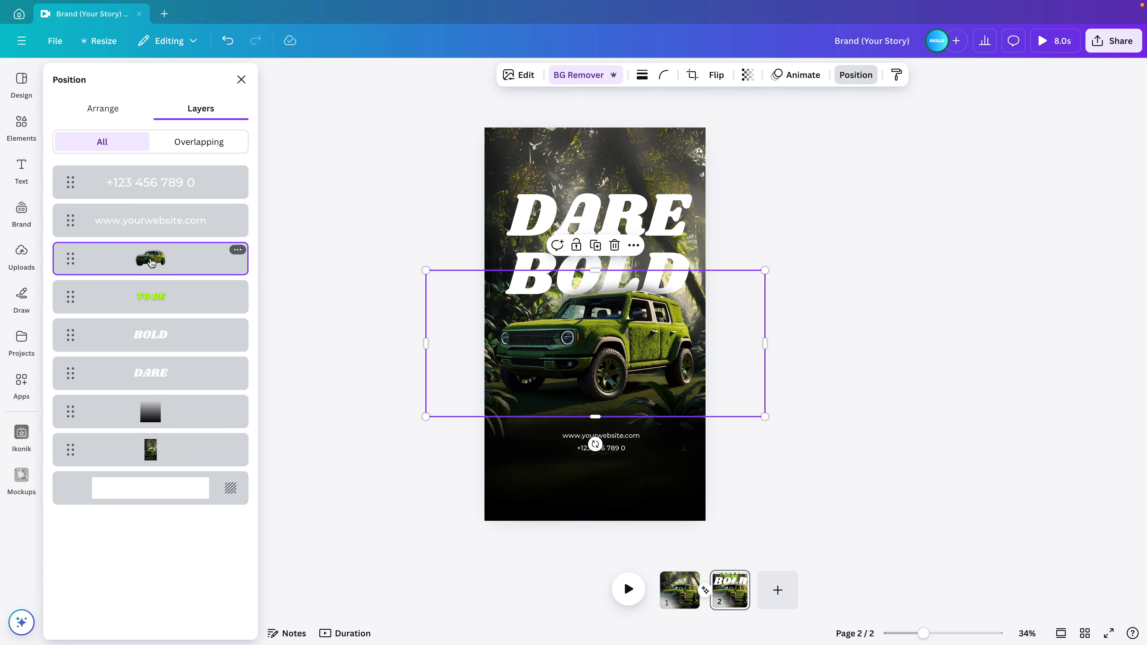
{"action": "left_click", "coordinate": [142, 453], "text": "shift"}
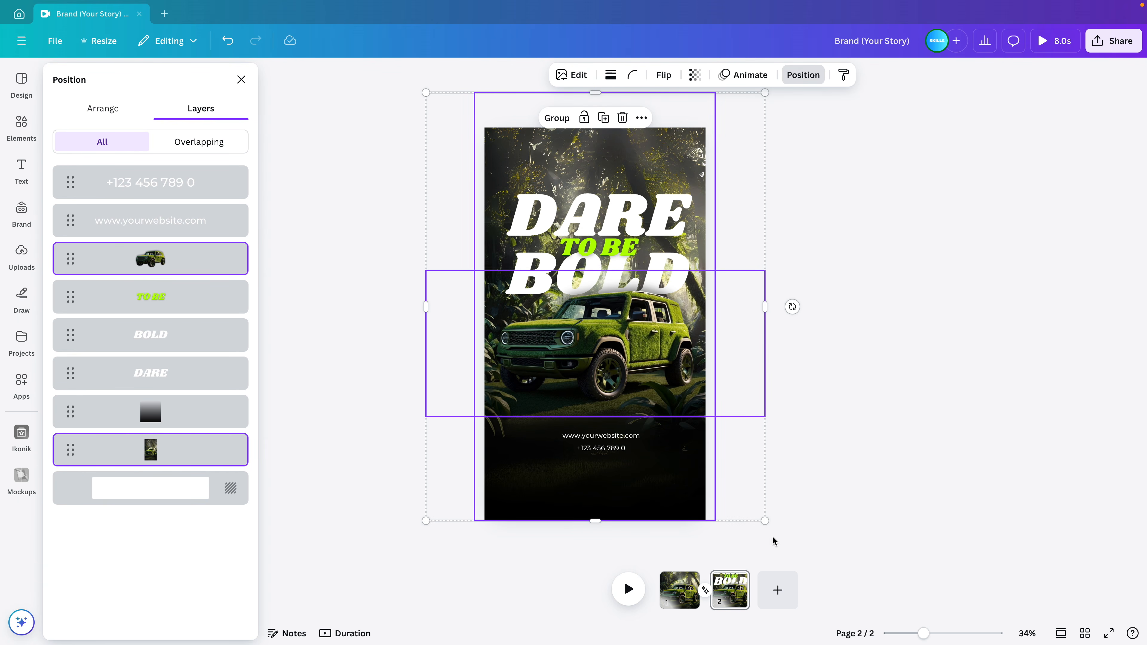
{"action": "mouse_move", "coordinate": [763, 520]}
{"action": "left_mouse_down"}
{"action": "mouse_move", "coordinate": [796, 539]}
{"action": "mouse_move", "coordinate": [775, 538]}
{"action": "left_mouse_up"}
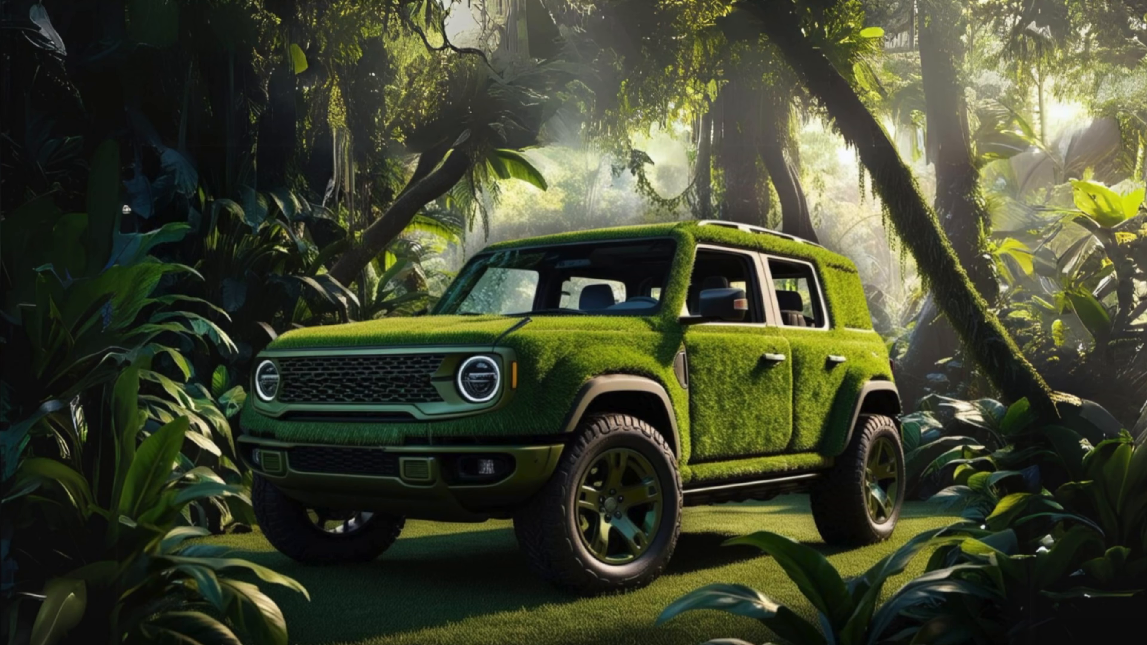